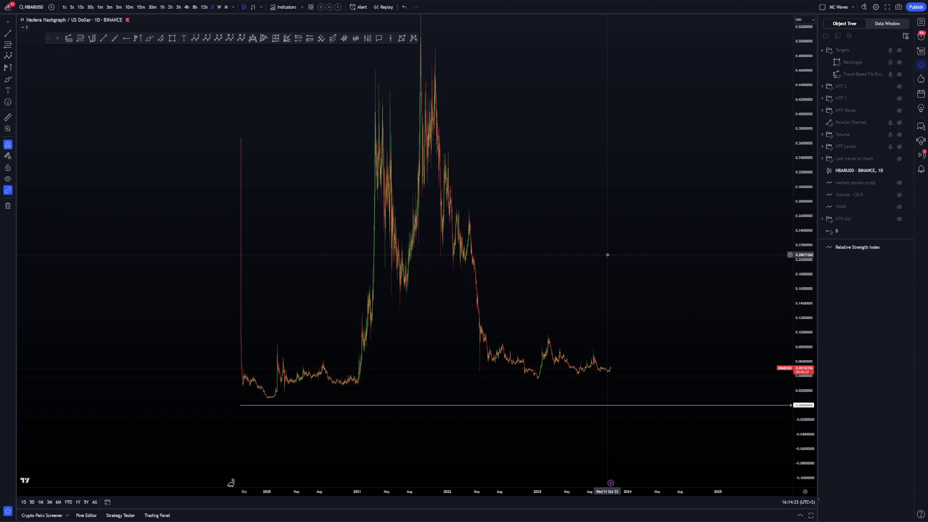
Auto-fit the HBARUSD daily chart's price scale and switch it to logarithmic.
double_click(802, 231)
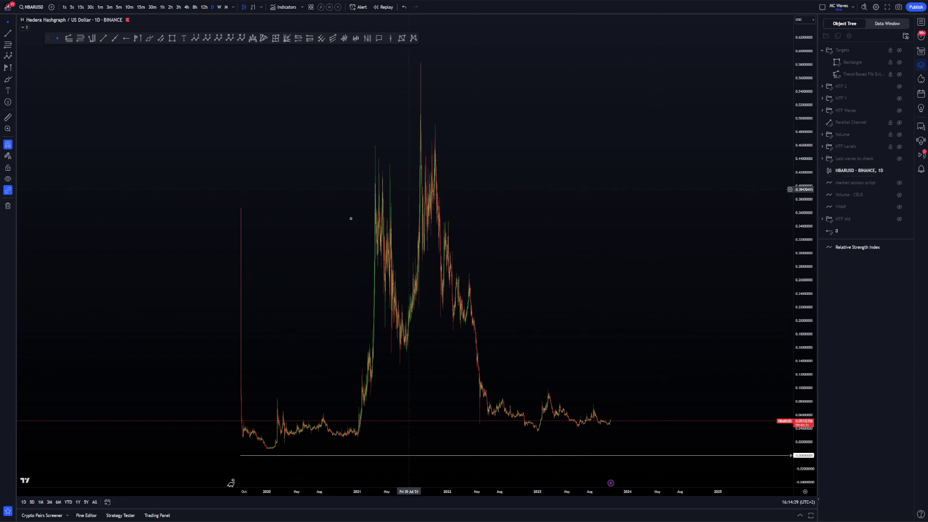
right_click(610, 252)
click(556, 215)
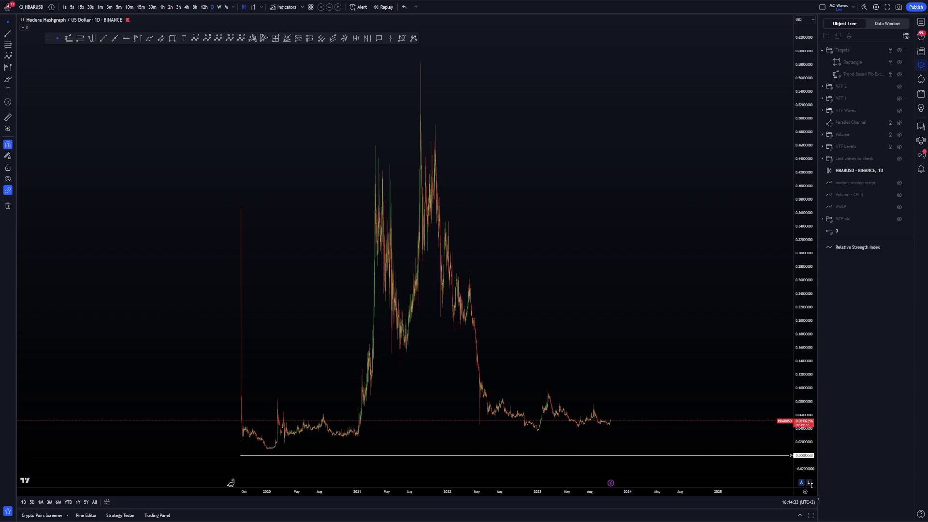
click(809, 482)
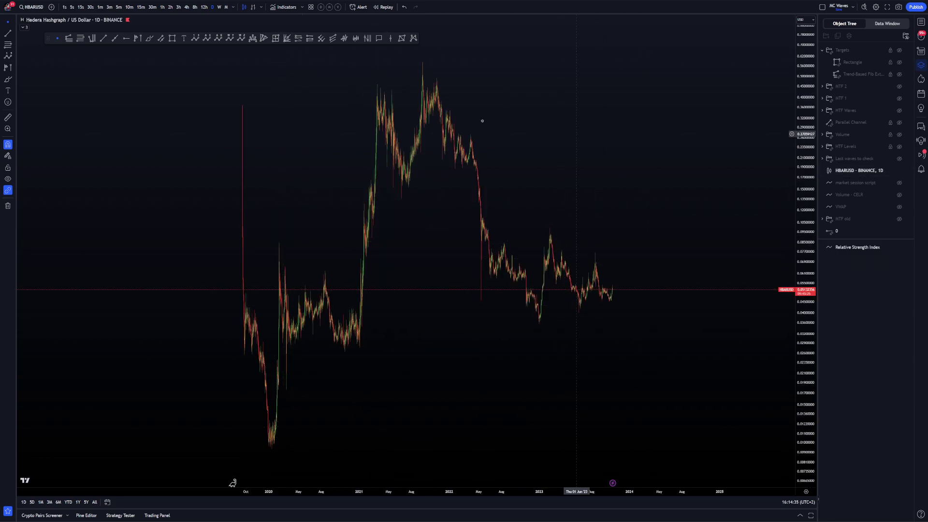
Examine the full HBARUSD daily price history from late 2019 to October 2023 on the logarithmic scale.
drag(583, 167, 526, 194)
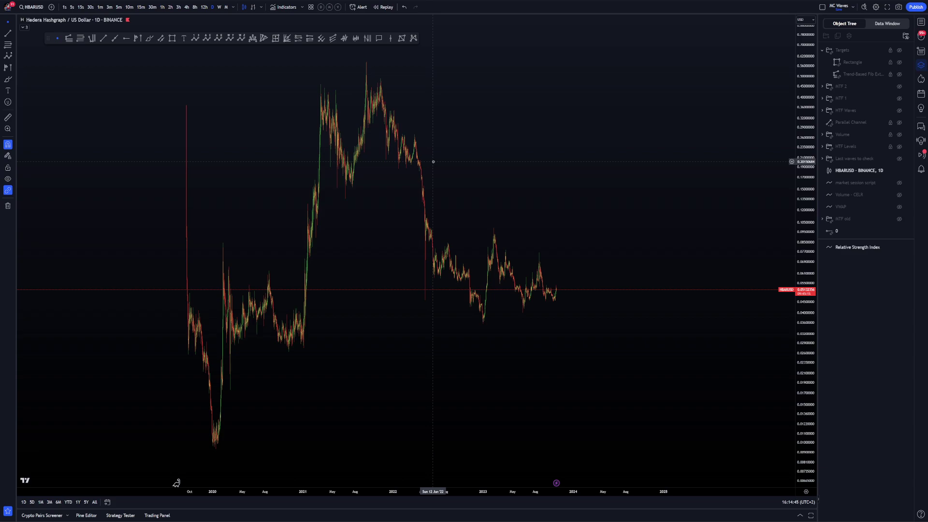
right_click(603, 244)
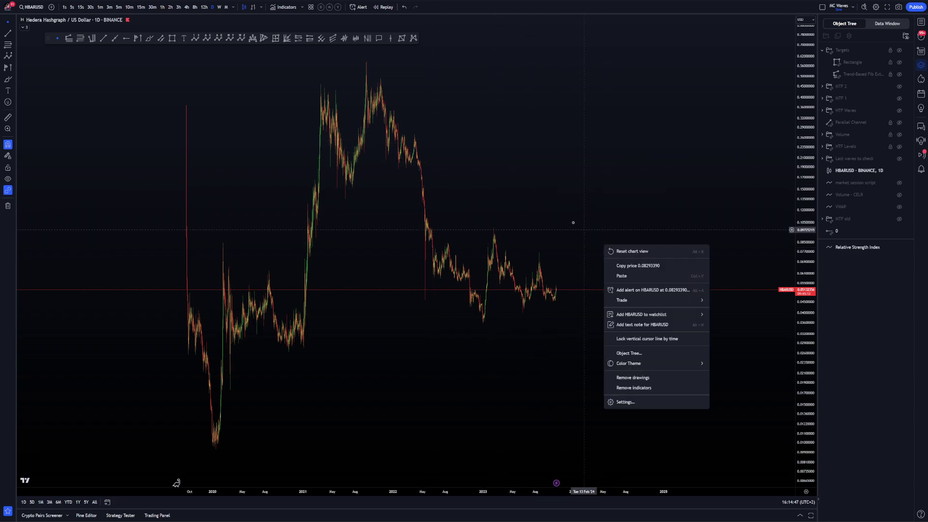
click(589, 276)
drag(797, 253, 798, 276)
drag(693, 258, 660, 261)
drag(794, 269, 799, 219)
drag(623, 258, 670, 235)
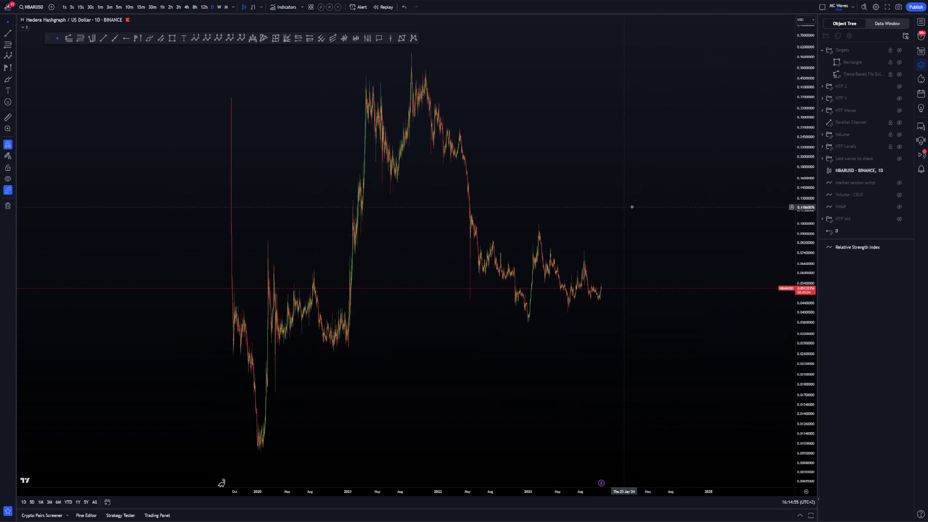
scroll(632, 207, up, 2)
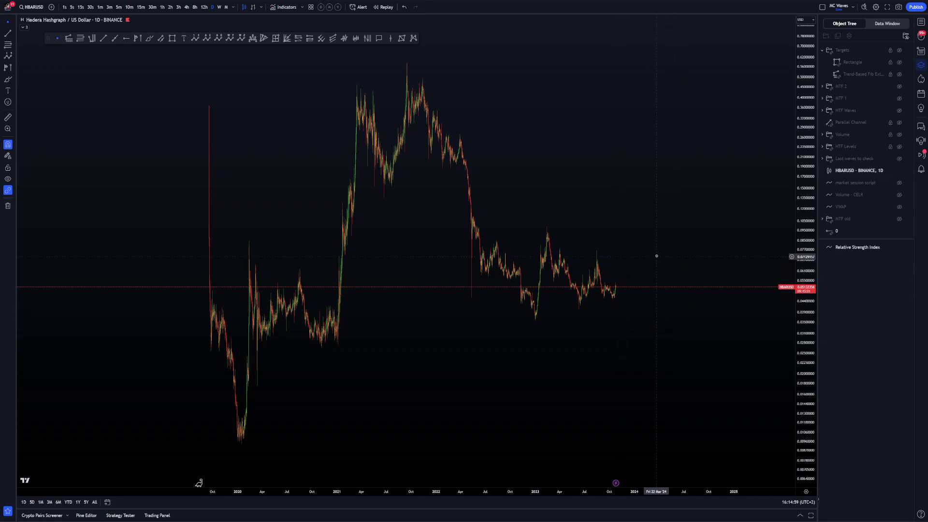
scroll(656, 256, up, 3)
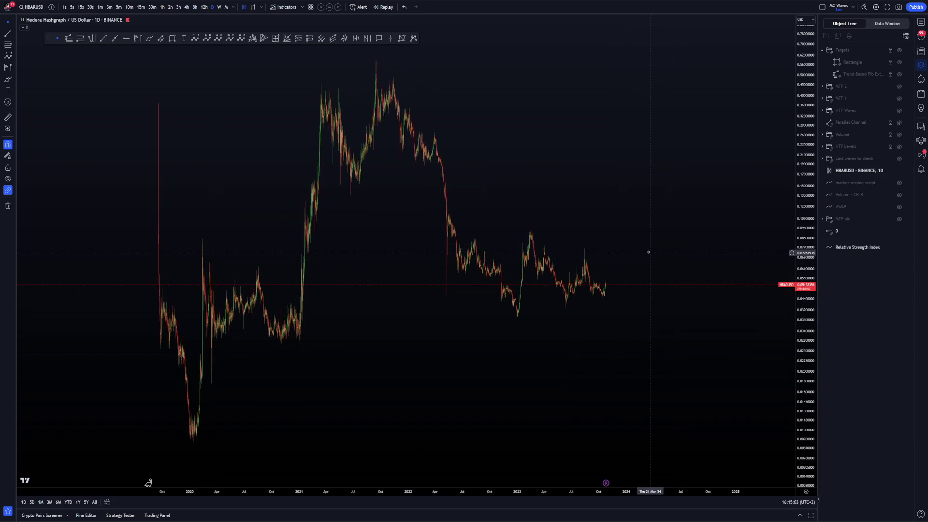
drag(649, 252, 666, 257)
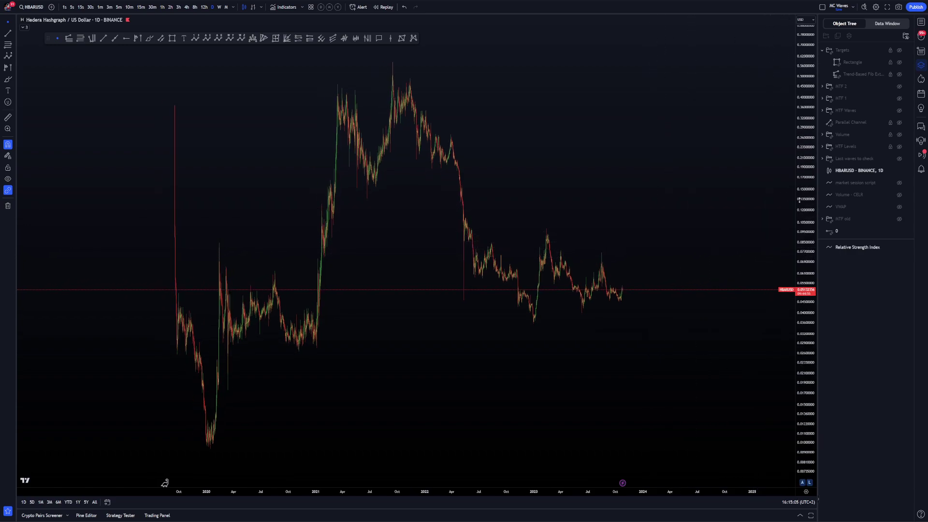
drag(799, 200, 799, 232)
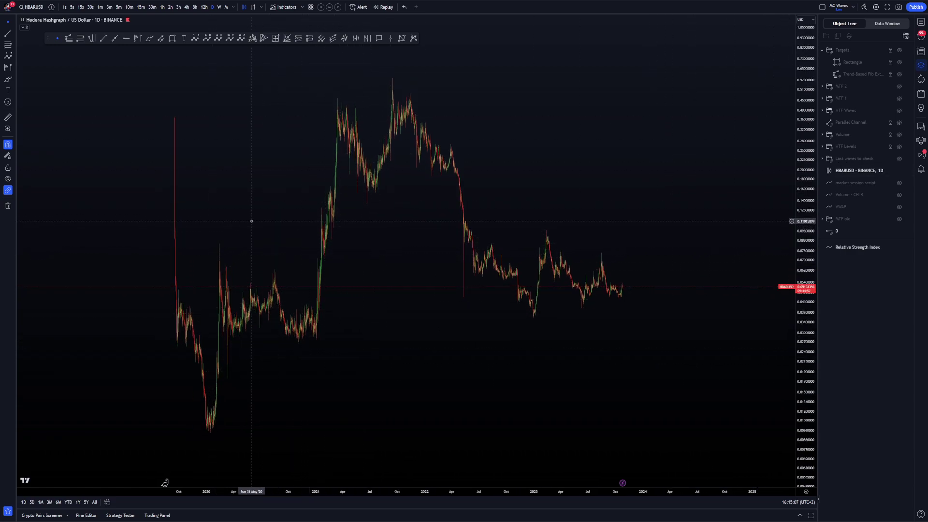
Sketch the five-wave rise from the 2020 low with the Brush, plus an overall rise, a decline into early 2024 and a rally toward 2025.
drag(252, 221, 241, 238)
mouse_move(201, 440)
mouse_down()
mouse_move(227, 276)
mouse_move(283, 340)
mouse_move(318, 296)
mouse_move(336, 125)
mouse_move(372, 159)
mouse_move(381, 112)
mouse_up()
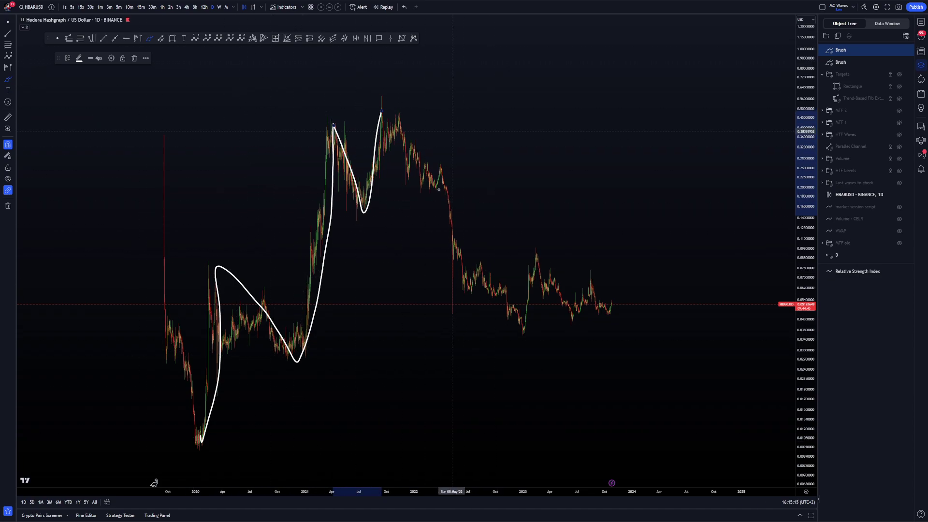
mouse_move(193, 452)
mouse_down()
mouse_move(312, 307)
mouse_move(377, 145)
mouse_move(387, 91)
mouse_move(619, 307)
mouse_move(663, 265)
mouse_move(745, 39)
mouse_up()
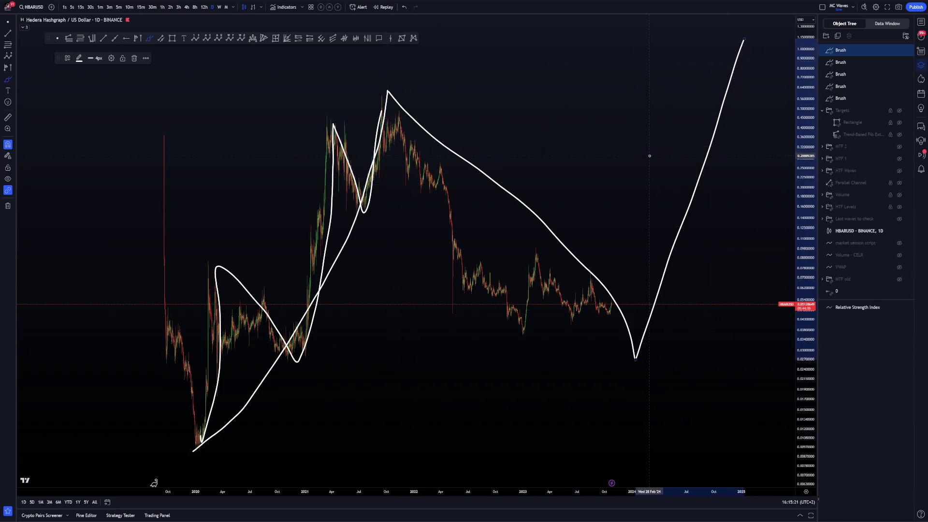
Undo the brushed decline and rally, sketch that path again from the 2021 high, and undo all remaining brush strokes.
key(ctrl)
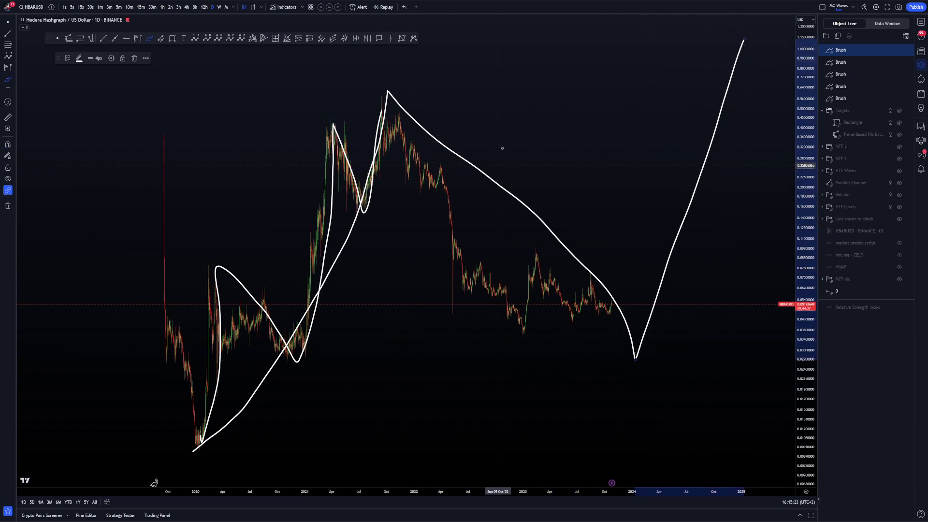
key(ctrl+z)
key(ctrl+z)
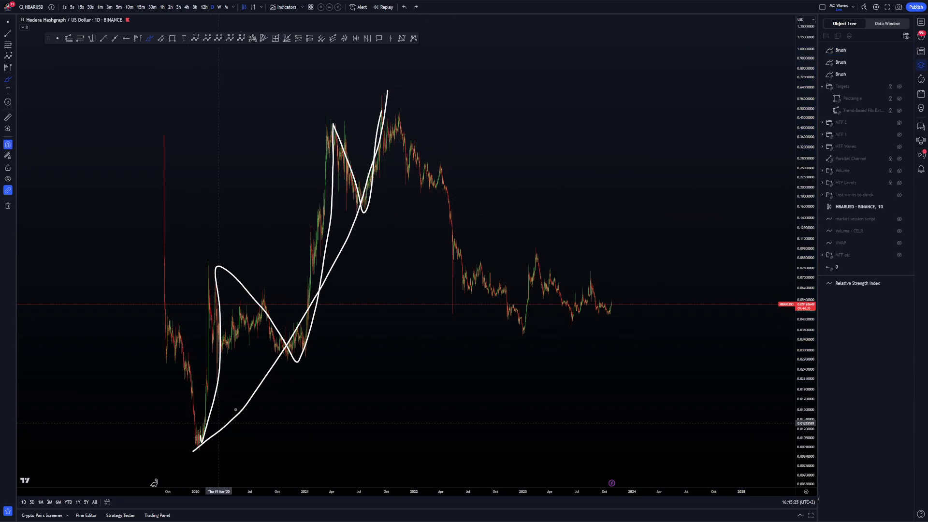
mouse_move(389, 89)
mouse_down()
mouse_move(507, 219)
mouse_move(564, 330)
mouse_move(659, 165)
mouse_move(764, 42)
mouse_up()
key(ctrl+z)
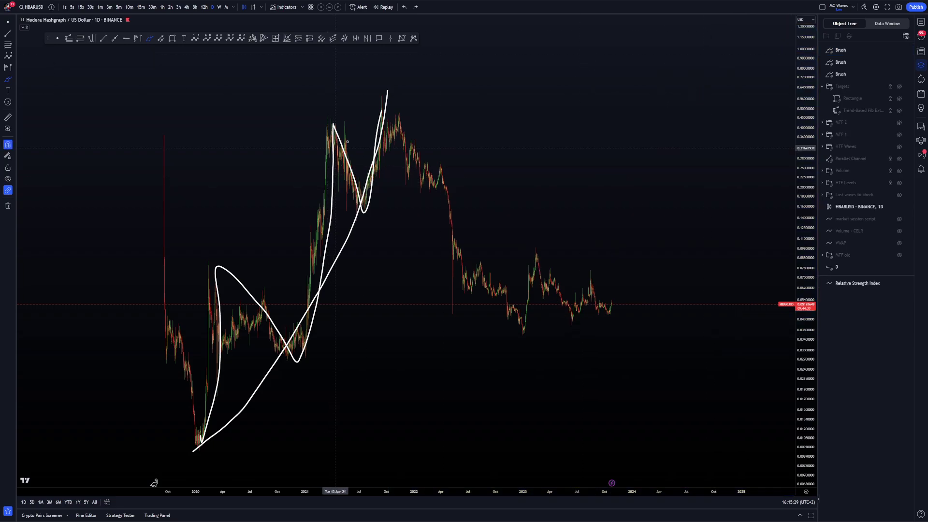
key(ctrl+z)
key(ctrl+z)
key(ctrl+z)
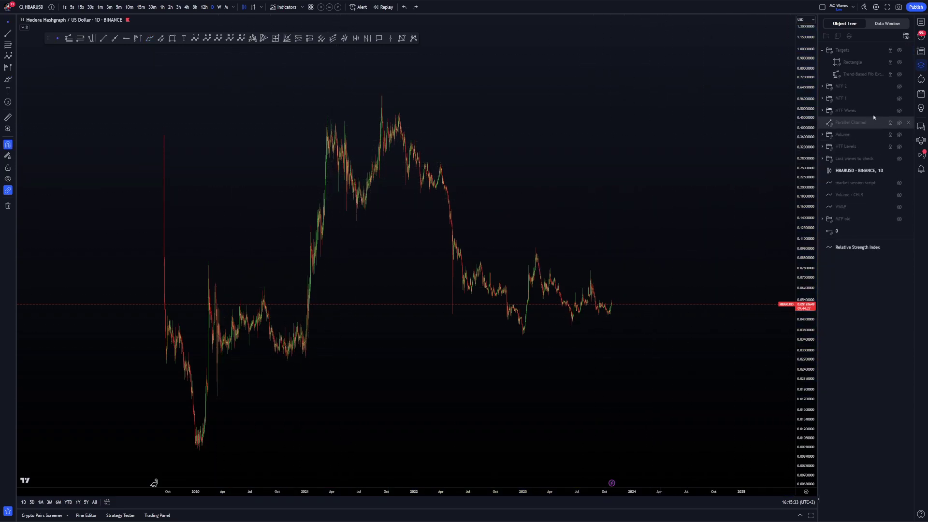
Show the HTF Waves drawings on the chart and select the green impulse wave for inspection.
click(899, 110)
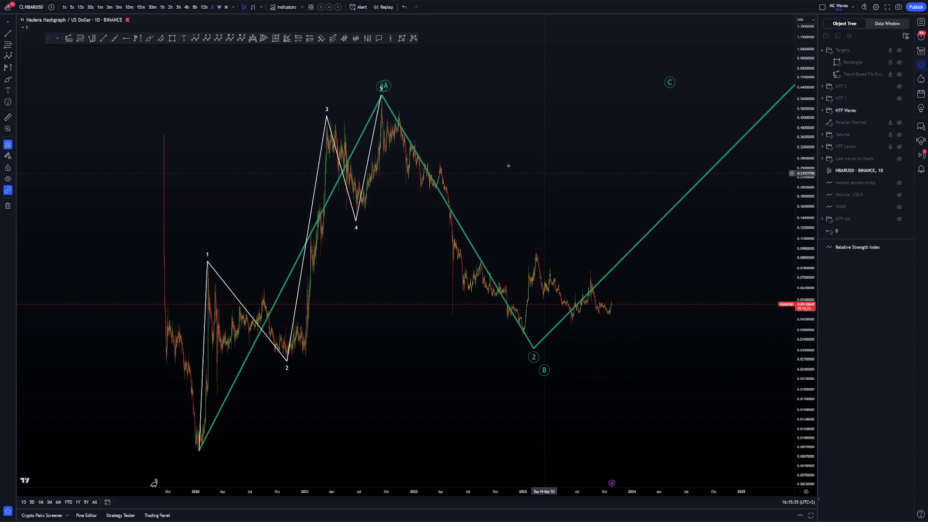
drag(806, 180, 696, 280)
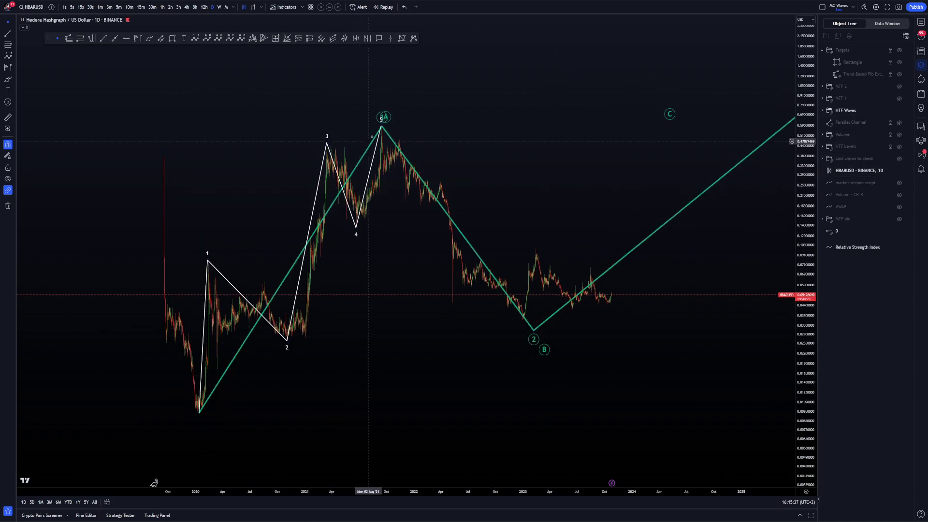
click(387, 128)
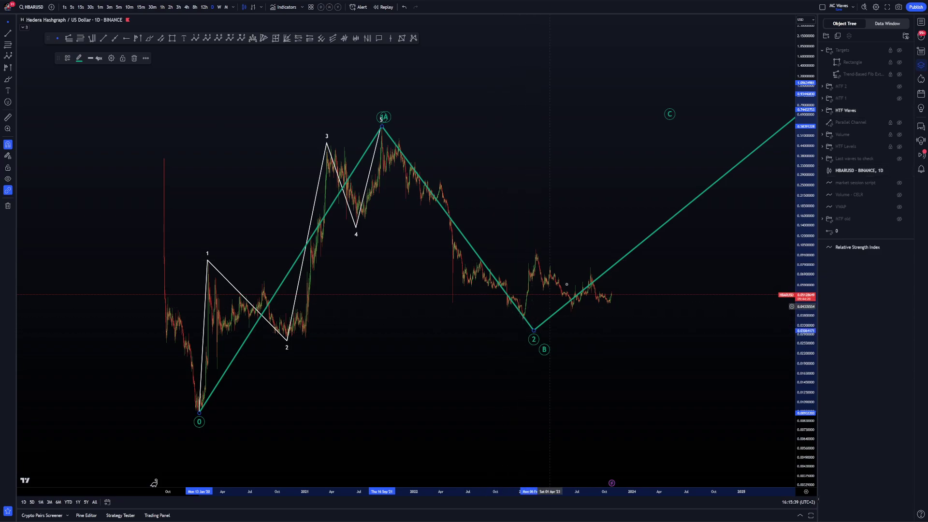
Reshape the green projections by moving point C to around the end of 2024, raising point 3 slightly and shifting point 4 to the right.
drag(669, 120, 677, 122)
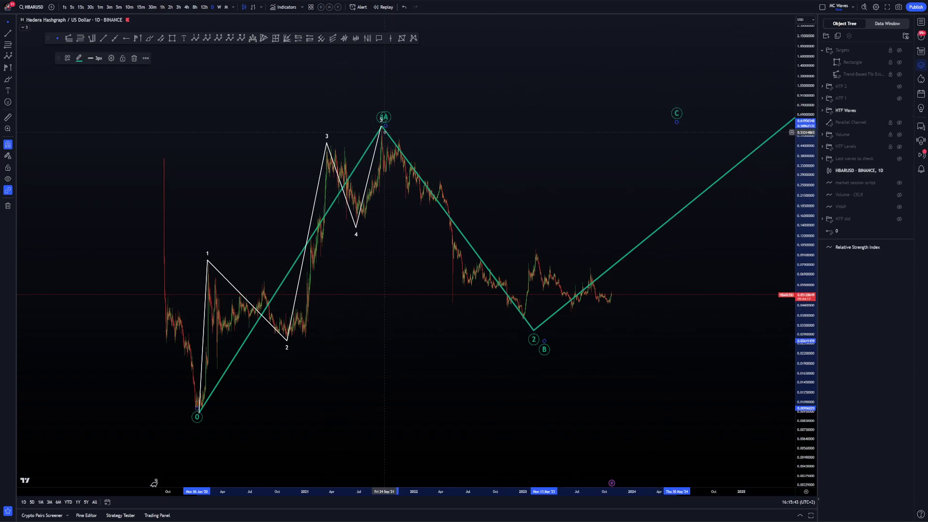
drag(552, 177, 438, 198)
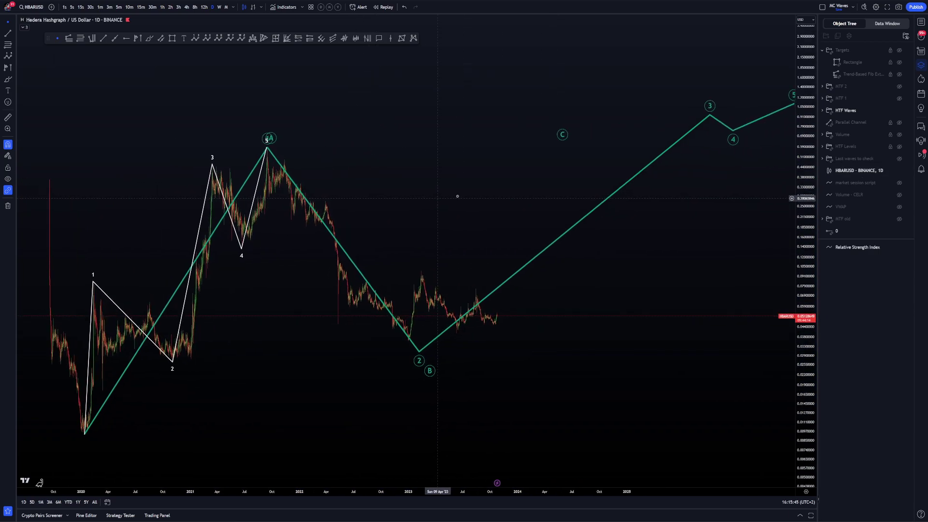
drag(562, 143, 565, 142)
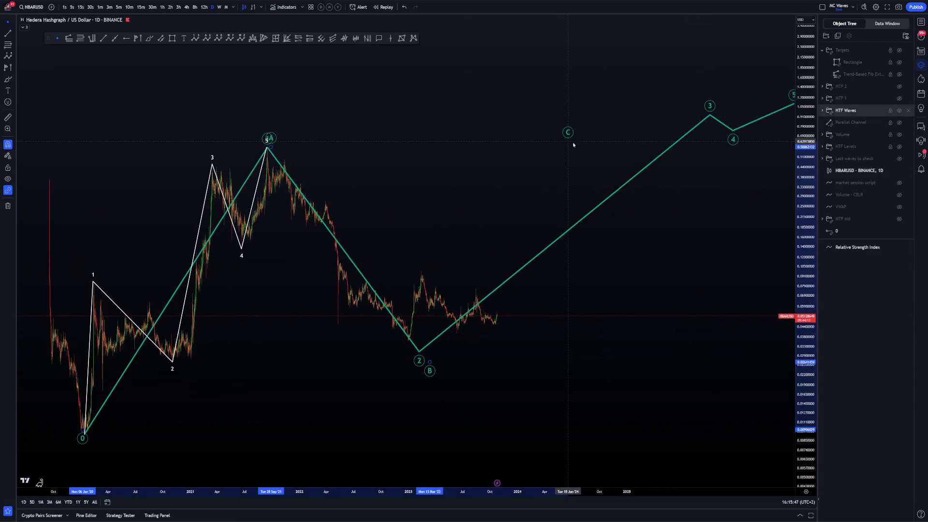
scroll(493, 145, left, 1)
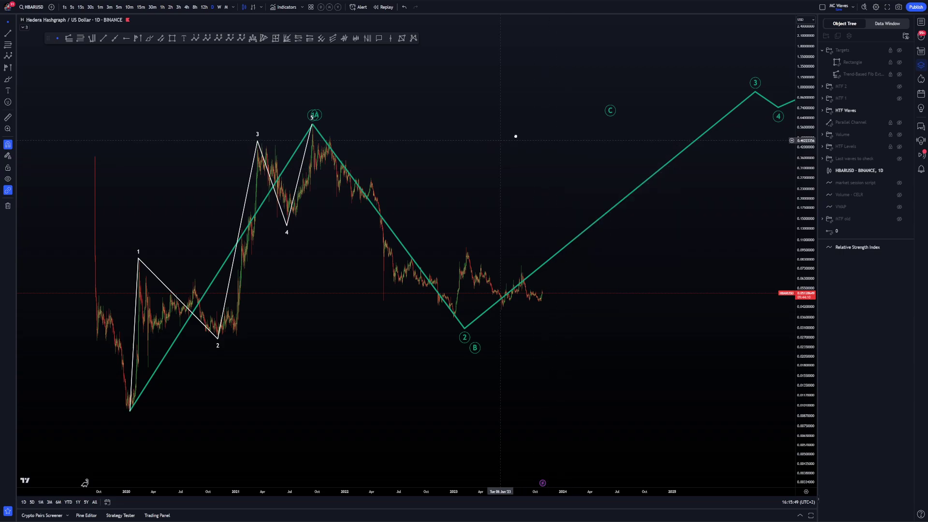
scroll(515, 136, down, 4)
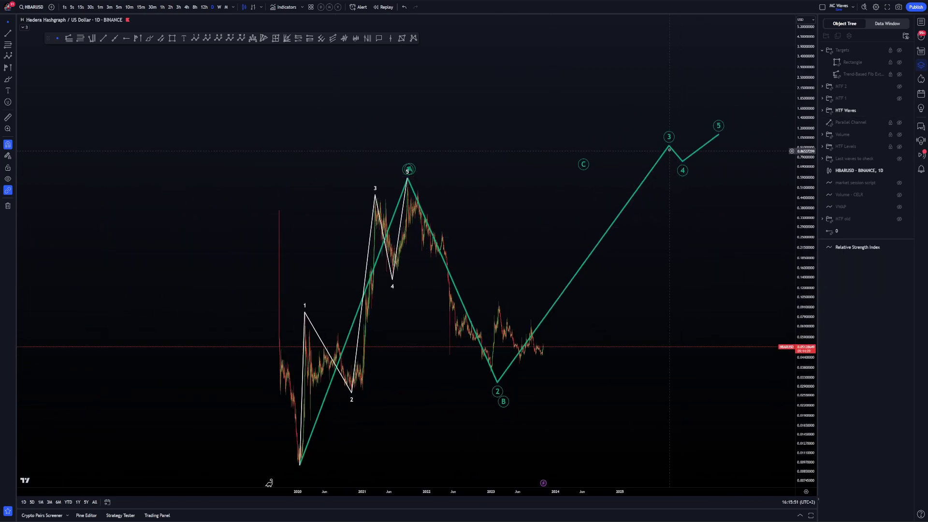
mouse_move(670, 148)
mouse_down()
mouse_move(659, 141)
mouse_move(709, 165)
mouse_up()
drag(580, 176, 608, 173)
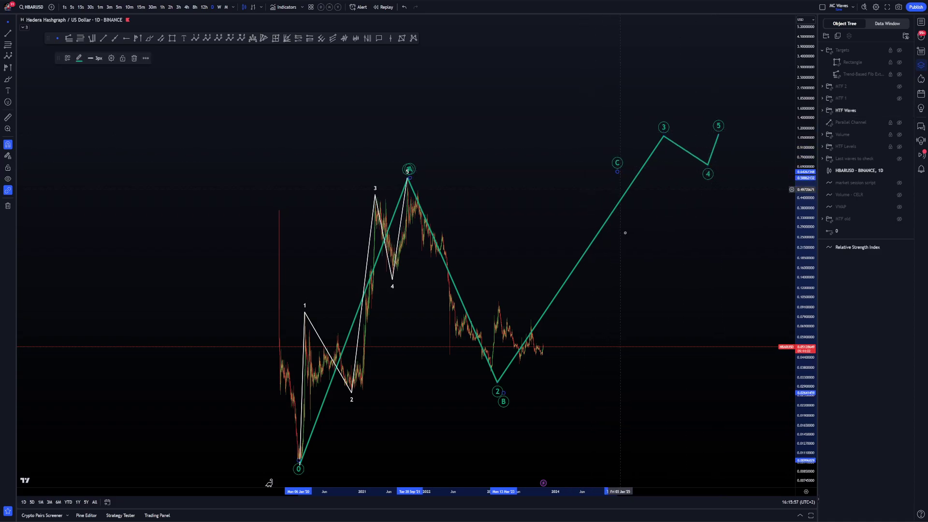
drag(618, 173, 614, 162)
Sketch a freehand five-wave advance in the empty area above the price with the Brush and mark its C leg and final waves.
drag(552, 158, 532, 341)
click(153, 39)
mouse_move(334, 275)
mouse_down()
mouse_move(449, 210)
mouse_move(488, 99)
mouse_up()
mouse_move(474, 160)
mouse_down()
mouse_move(506, 68)
mouse_move(584, 57)
mouse_up()
drag(489, 76, 496, 89)
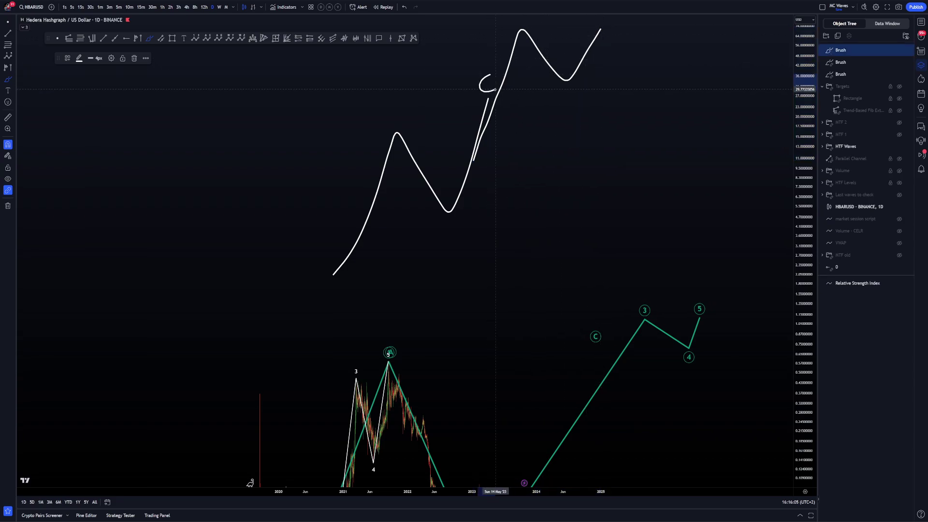
drag(554, 93, 573, 90)
drag(595, 58, 611, 43)
Undo all brush strokes of the example five-wave sketch.
key(ctrl+z)
key(ctrl+z)
key(ctrl+z)
key(ctrl+z)
key(ctrl+z)
key(ctrl+z)
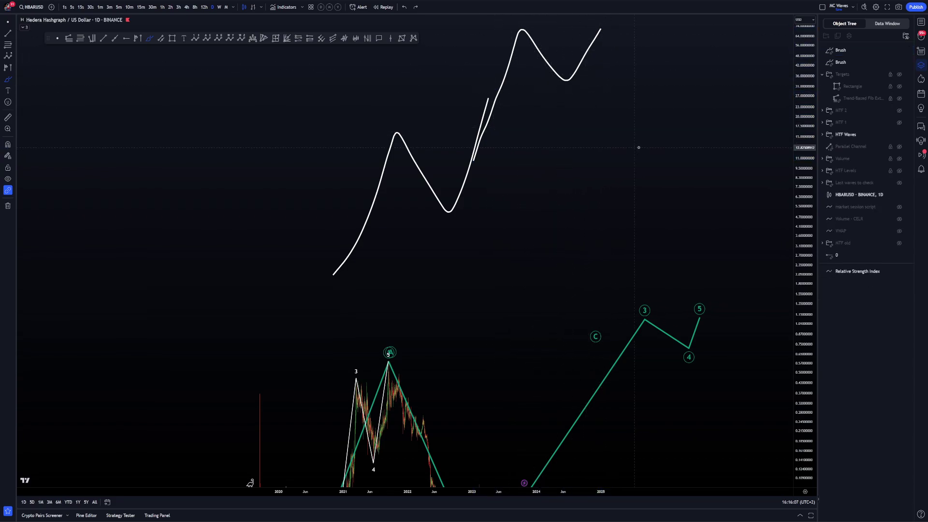
Move point 2 of the green impulse wave to the price low of early January 2023.
scroll(723, 255, up, 3)
drag(676, 302, 736, 252)
drag(646, 297, 686, 247)
scroll(686, 248, up, 1)
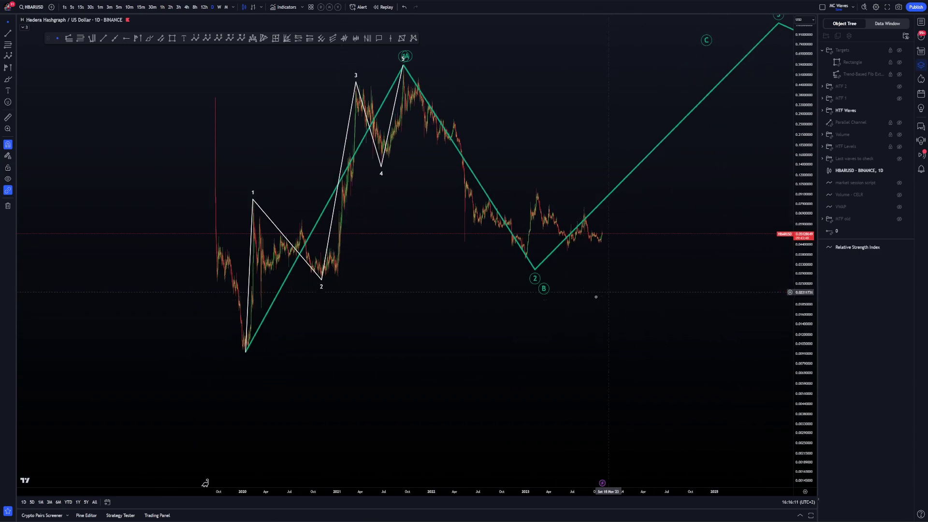
drag(535, 273, 527, 269)
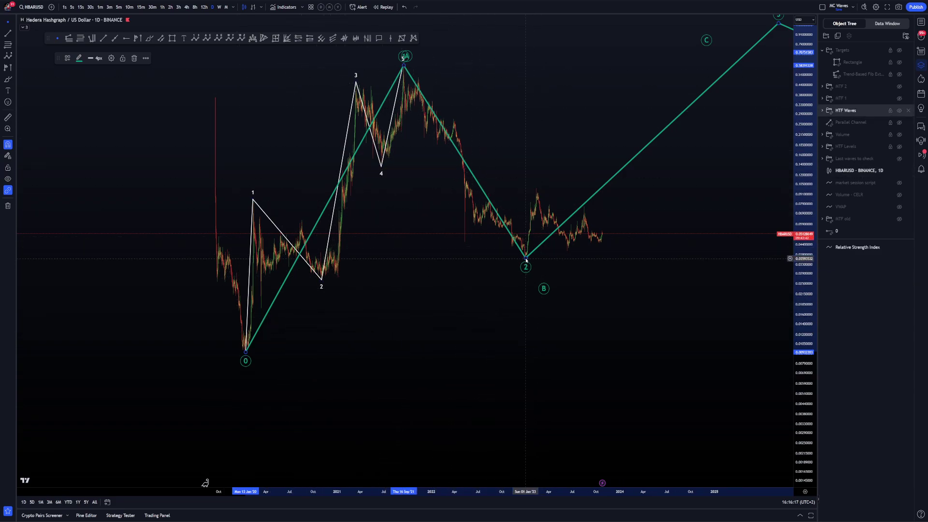
Move point 2 of the green impulse wave to late 2023, just below the latest candles.
mouse_move(525, 258)
mouse_down()
mouse_move(632, 272)
mouse_move(606, 270)
mouse_up()
drag(628, 194, 666, 255)
scroll(683, 304, up, 2)
drag(686, 299, 706, 288)
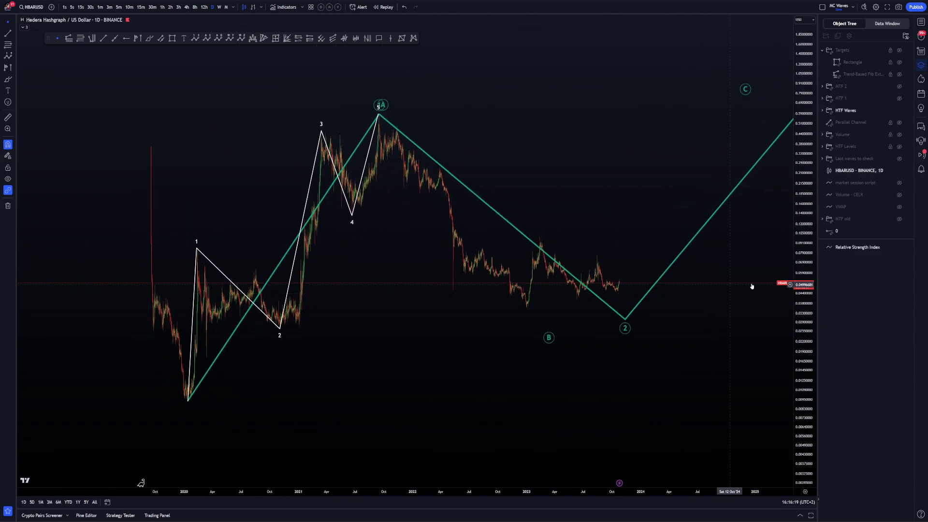
drag(802, 286, 803, 230)
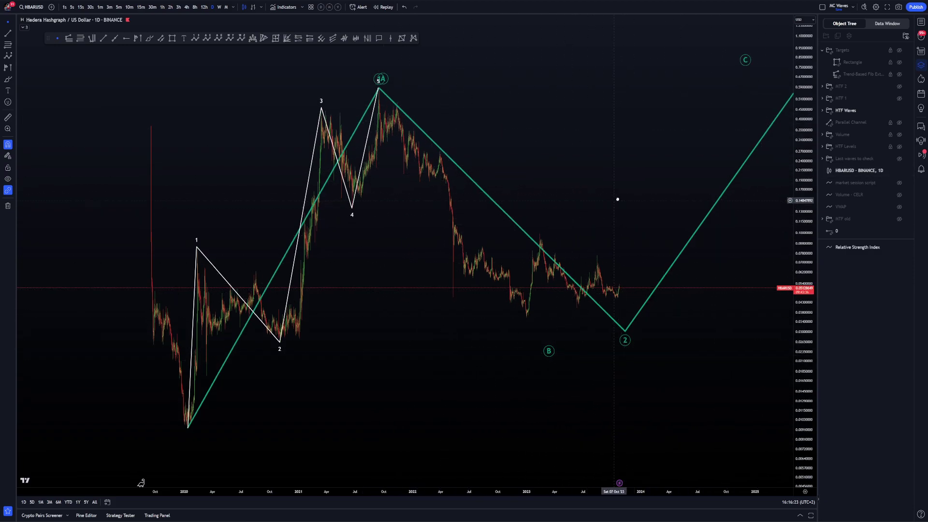
Move point 2 of the green impulse wave back to mid-December 2022, slightly below the price low.
scroll(618, 199, up, 1)
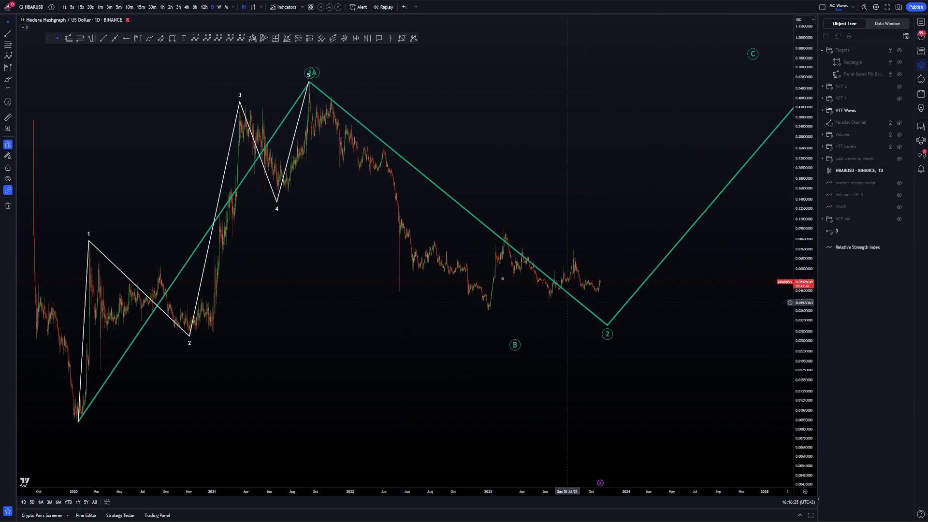
drag(629, 208, 648, 209)
drag(482, 265, 475, 263)
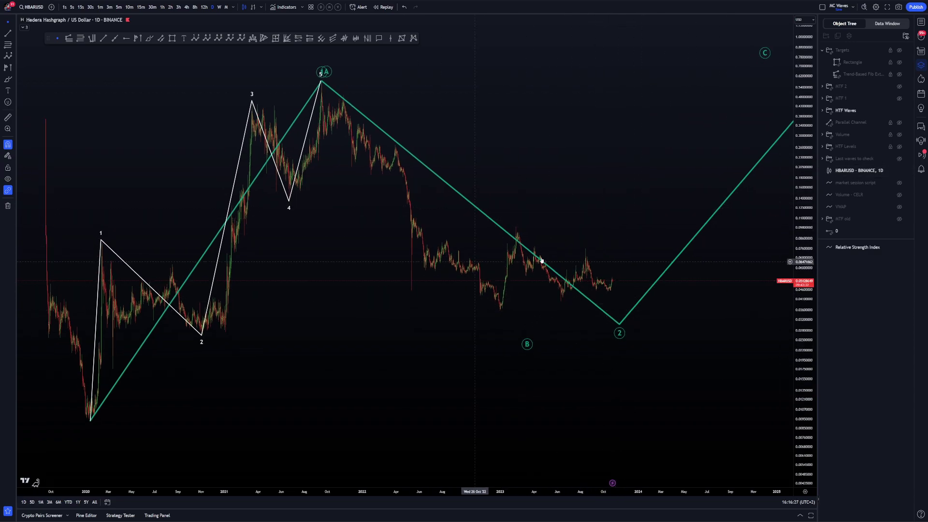
drag(626, 329, 499, 333)
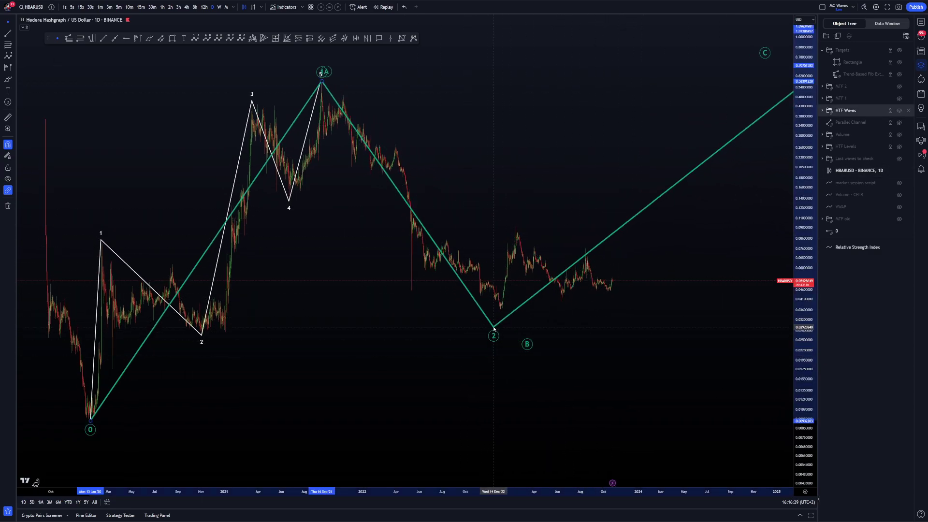
drag(602, 162, 599, 160)
drag(641, 269, 660, 256)
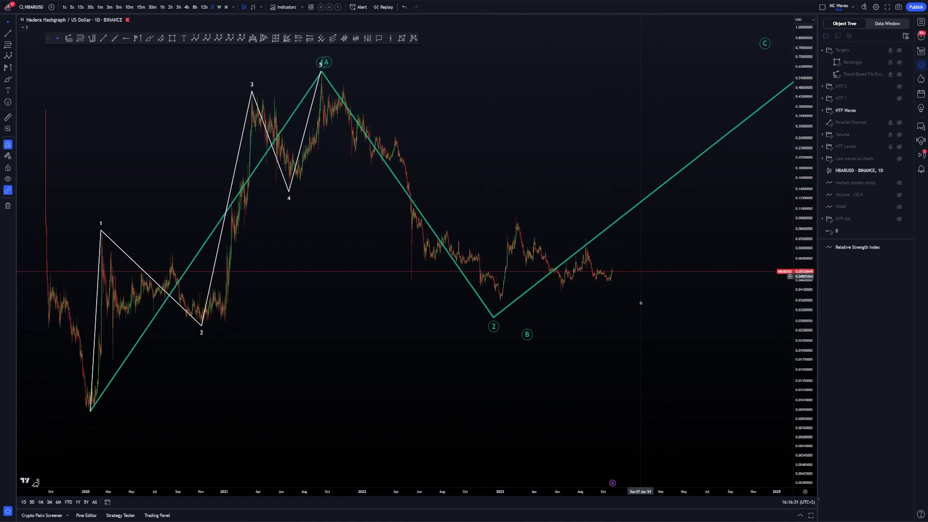
Show the HTF 1 wave group and examine its W-X-Y correction and the smaller 1-2 count that follows it.
click(899, 98)
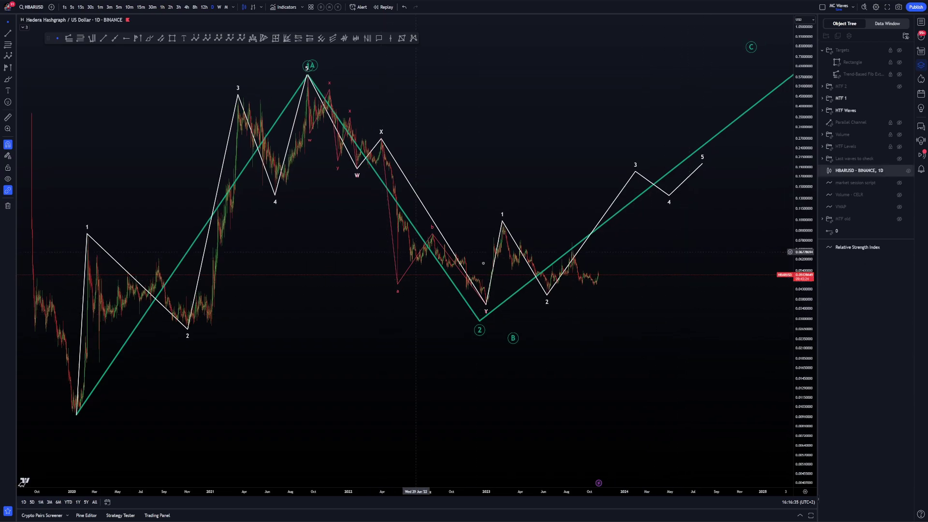
scroll(761, 341, left, 5)
scroll(761, 342, up, 3)
scroll(524, 226, up, 3)
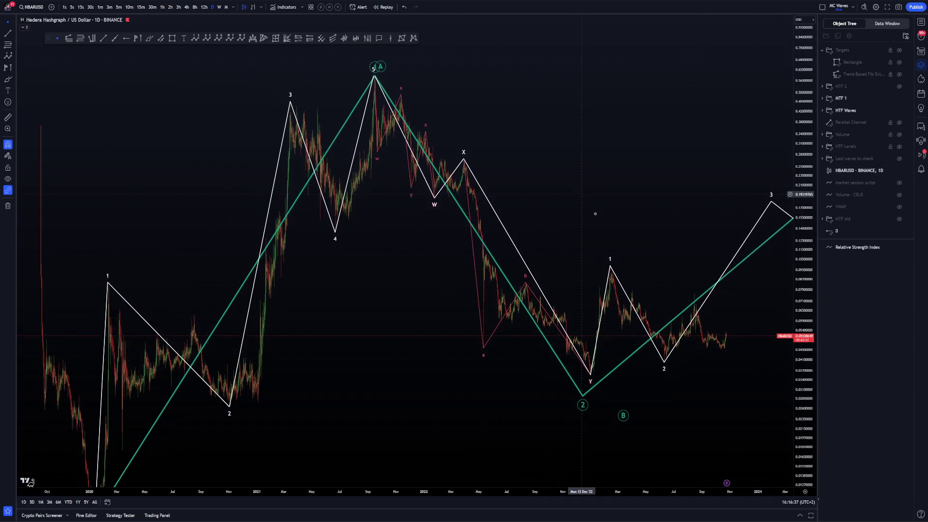
drag(480, 223, 487, 197)
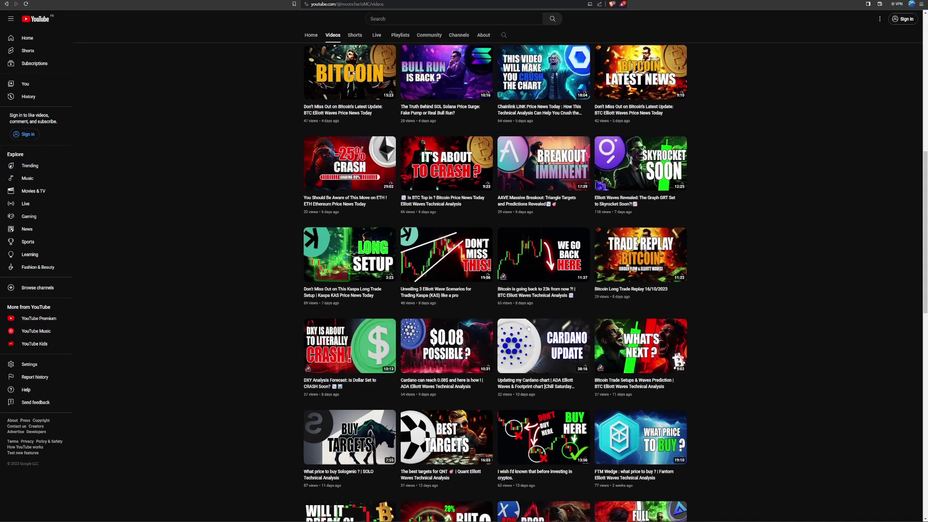
scroll(546, 172, up, 10)
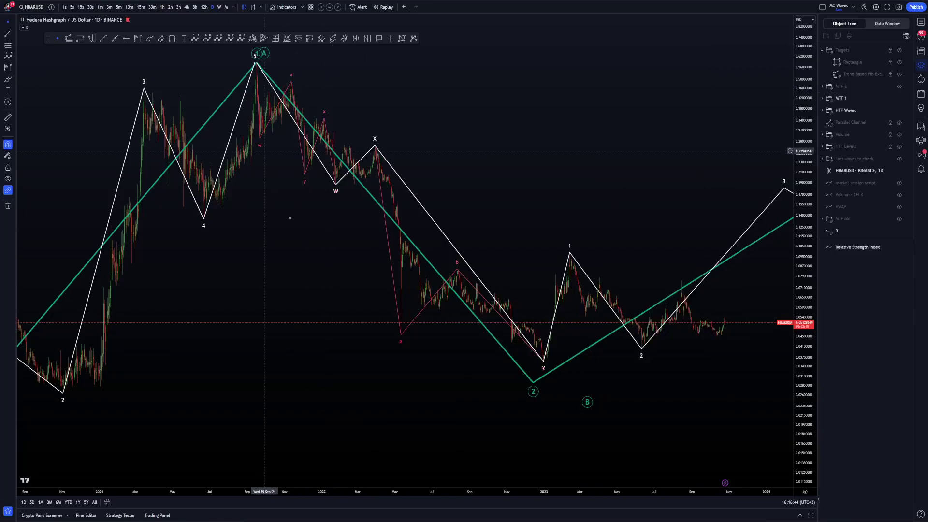
Hide the HTF 1 group and brush the correction's zigzag subwaves from the September 2021 peak down to the early January 2023 low.
drag(263, 151, 280, 96)
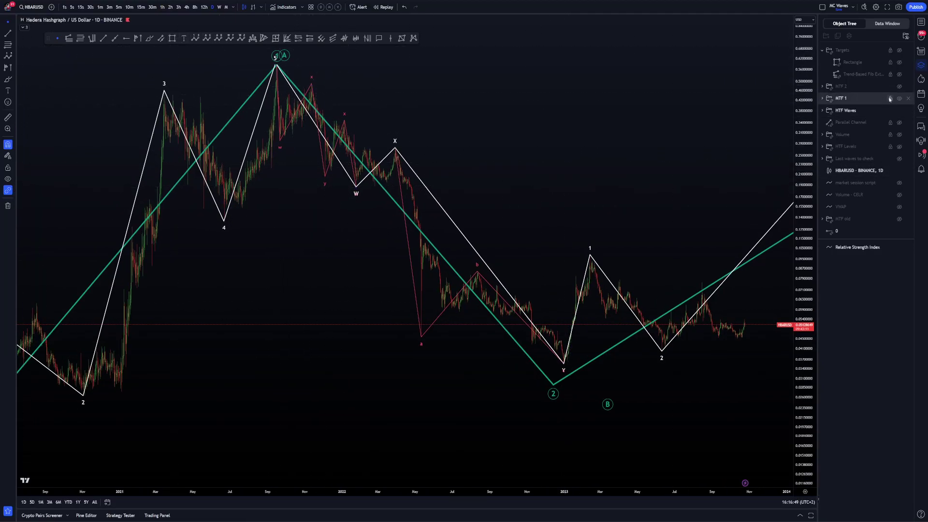
click(899, 98)
mouse_move(280, 69)
mouse_down()
mouse_move(285, 121)
mouse_move(321, 99)
mouse_move(357, 173)
mouse_move(347, 160)
mouse_move(382, 170)
mouse_move(399, 146)
mouse_move(422, 341)
mouse_move(480, 275)
mouse_move(495, 305)
mouse_move(533, 338)
mouse_move(548, 333)
mouse_move(567, 359)
mouse_up()
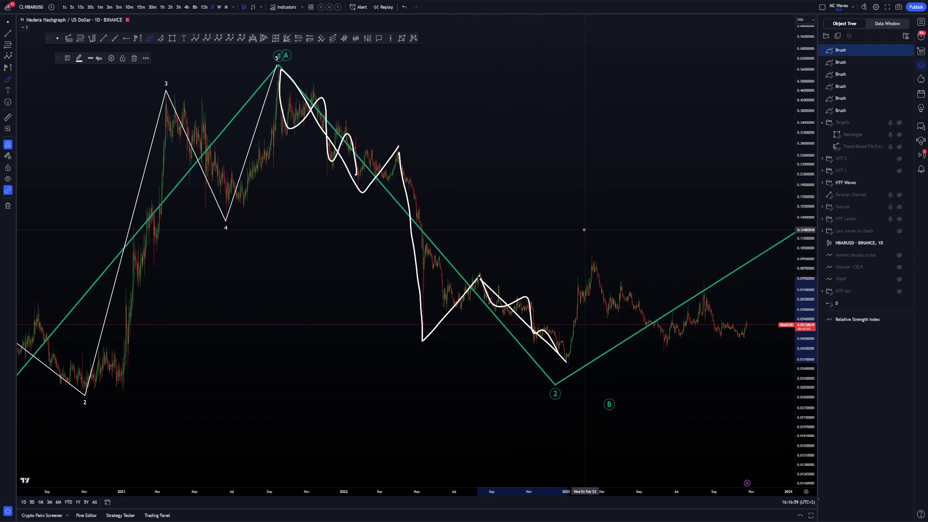
drag(653, 207, 644, 205)
key(Delete)
Try an example Elliott ABC correction from the September 2021 peak, with b lowered to about October 2023, and delete it.
scroll(404, 162, down, 3)
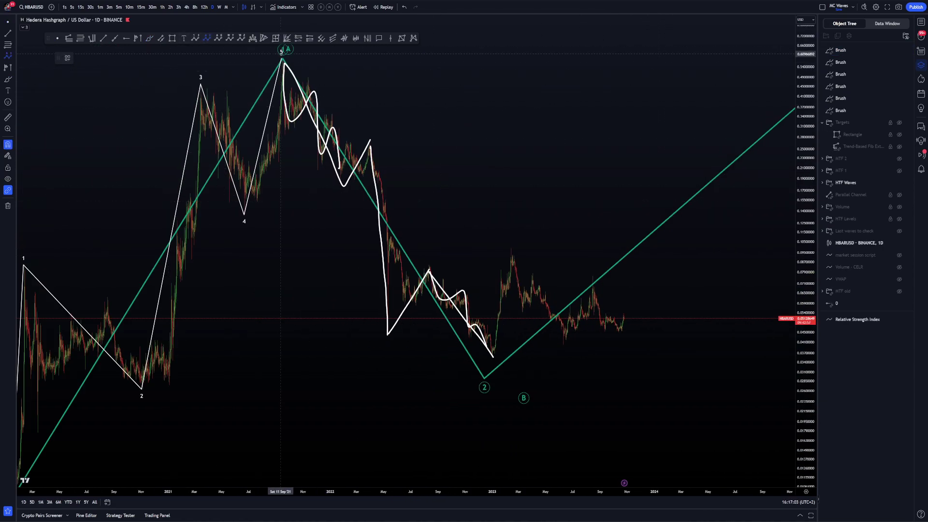
click(281, 54)
click(471, 373)
click(602, 196)
click(677, 405)
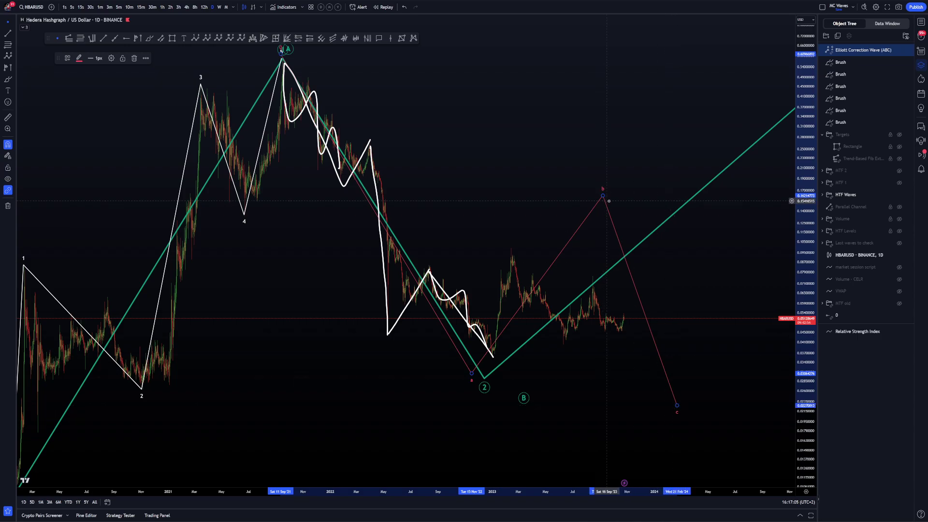
mouse_move(607, 200)
mouse_down()
mouse_move(600, 221)
mouse_move(565, 228)
mouse_move(618, 225)
mouse_up()
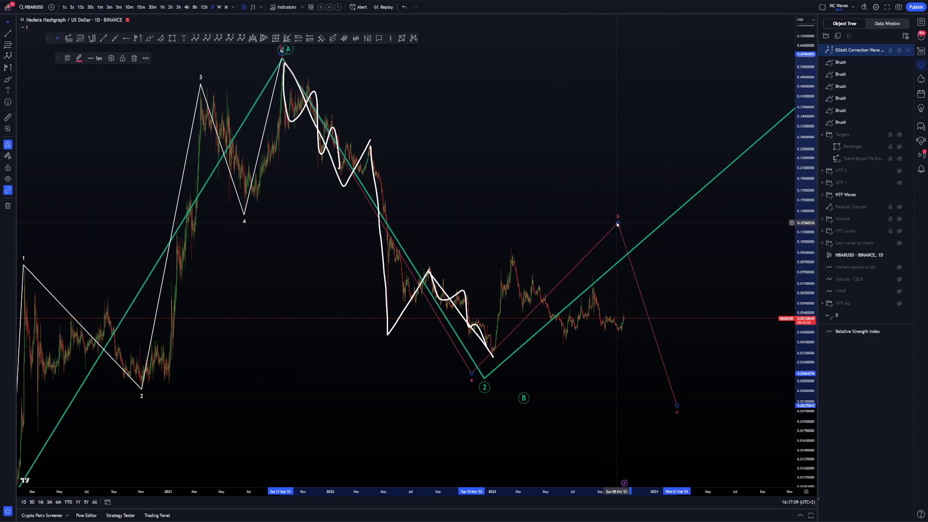
key(Delete)
Undo all brush strokes sketched over the 2021–2022 decline.
key(ctrl+z)
key(ctrl+z)
key(ctrl+z)
key(ctrl+z)
key(ctrl+z)
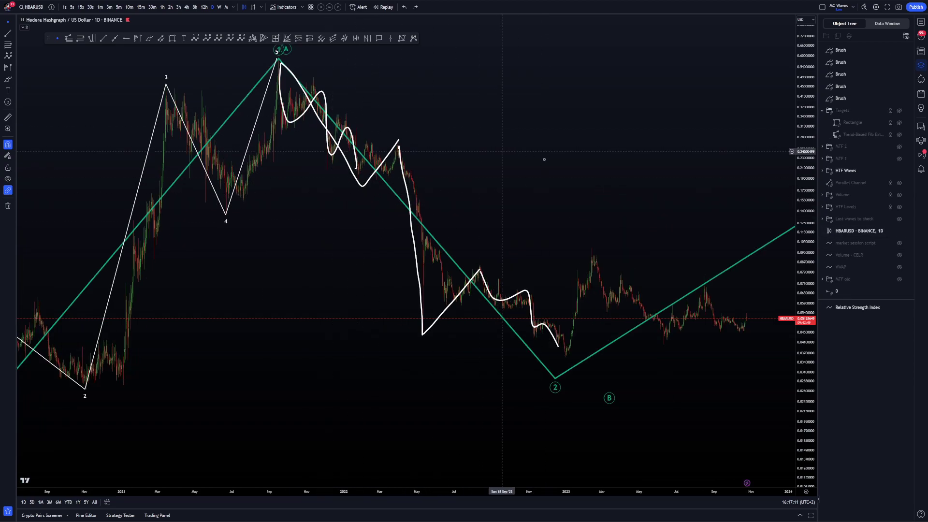
key(ctrl+z)
key(ctrl+z)
key(ctrl+z)
key(ctrl+z)
key(ctrl+z)
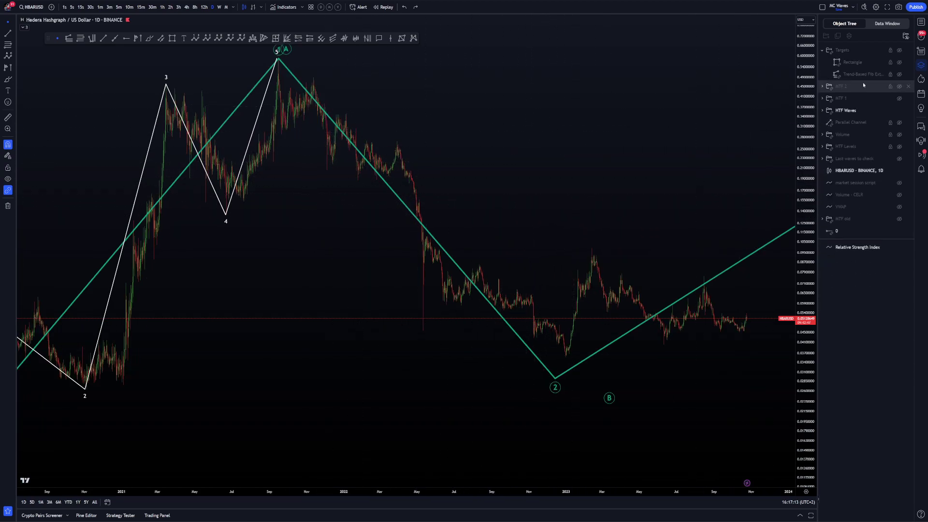
Show the HTF 1 group again and examine the red subwaves inside W and Y between September 2021 and January 2023.
click(899, 98)
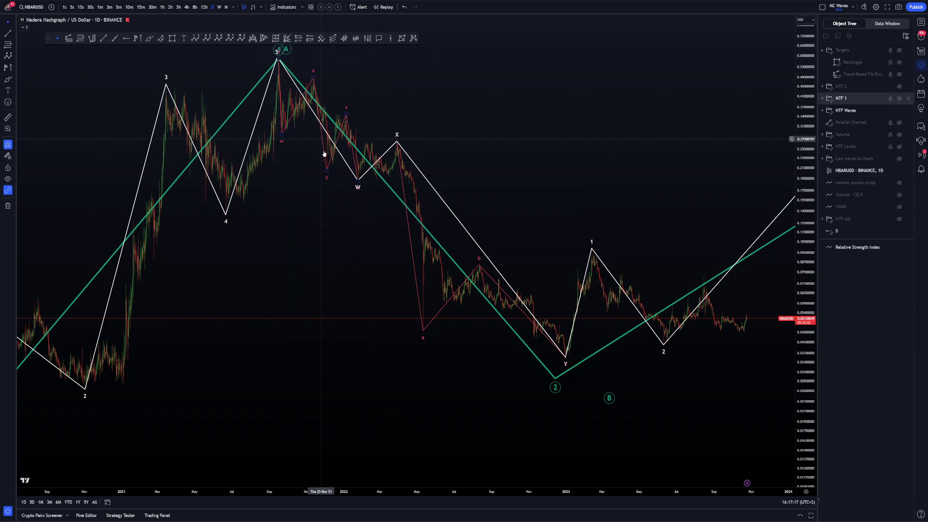
scroll(366, 87, up, 2)
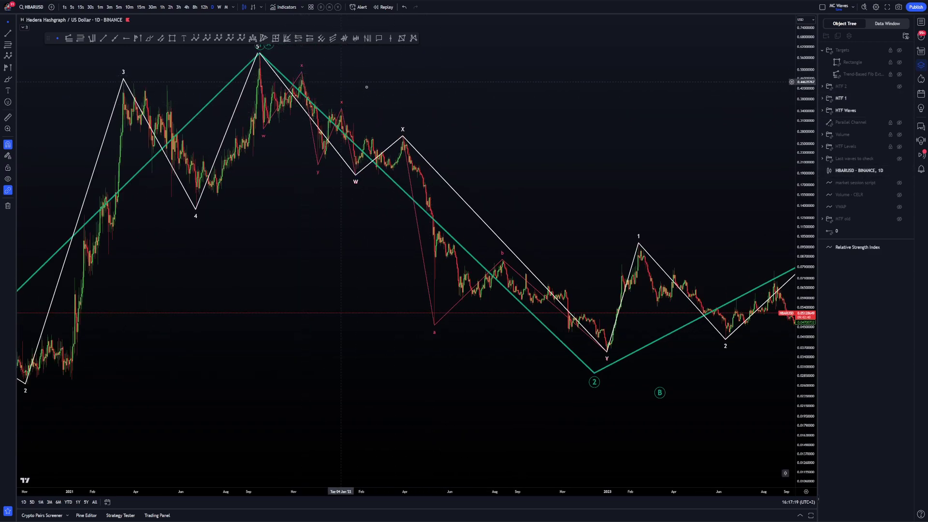
scroll(367, 87, up, 2)
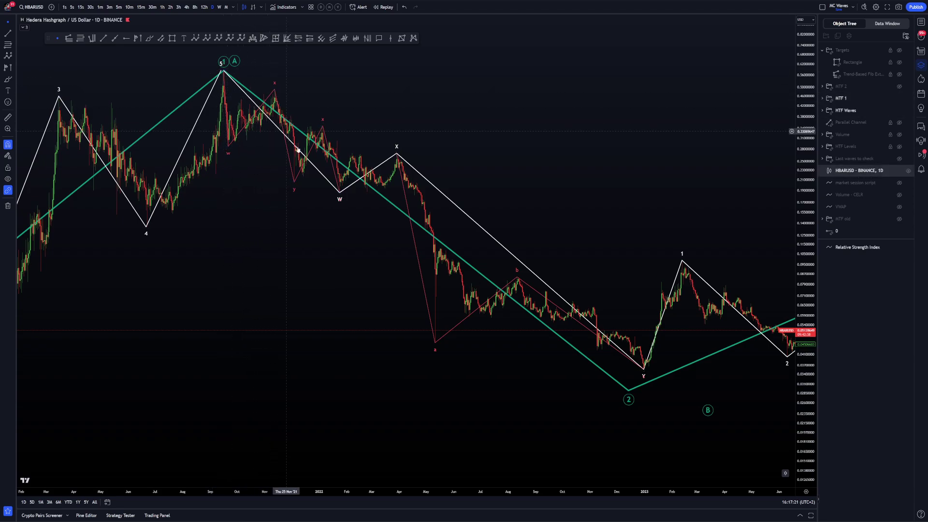
right_click(454, 118)
drag(429, 111, 414, 115)
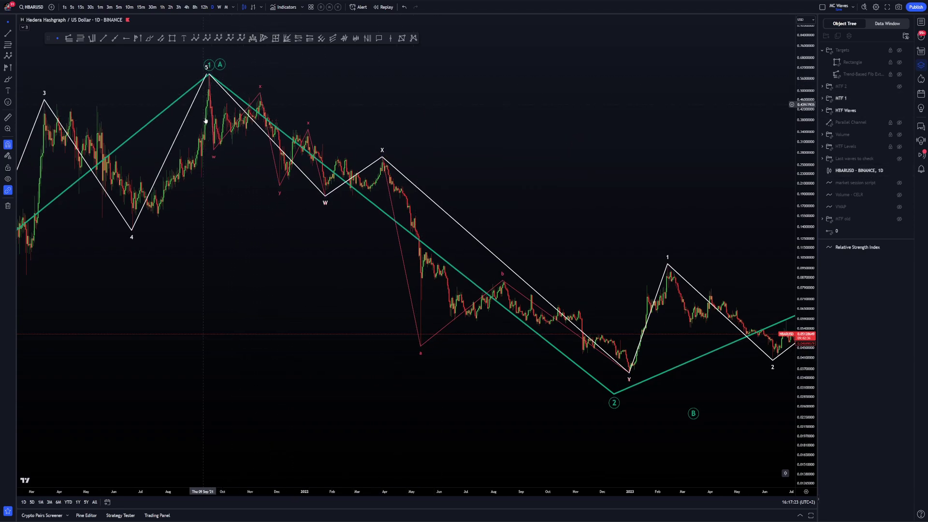
scroll(289, 116, right, 5)
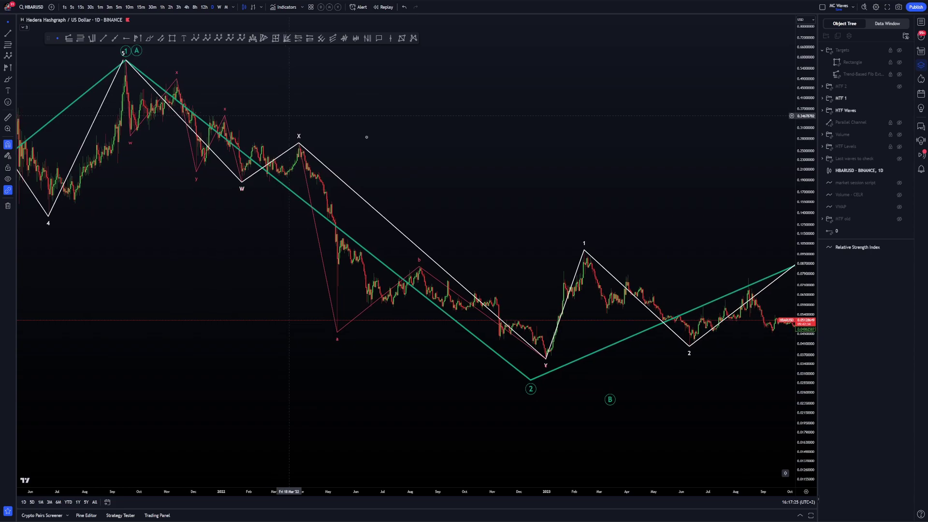
scroll(289, 116, left, 8)
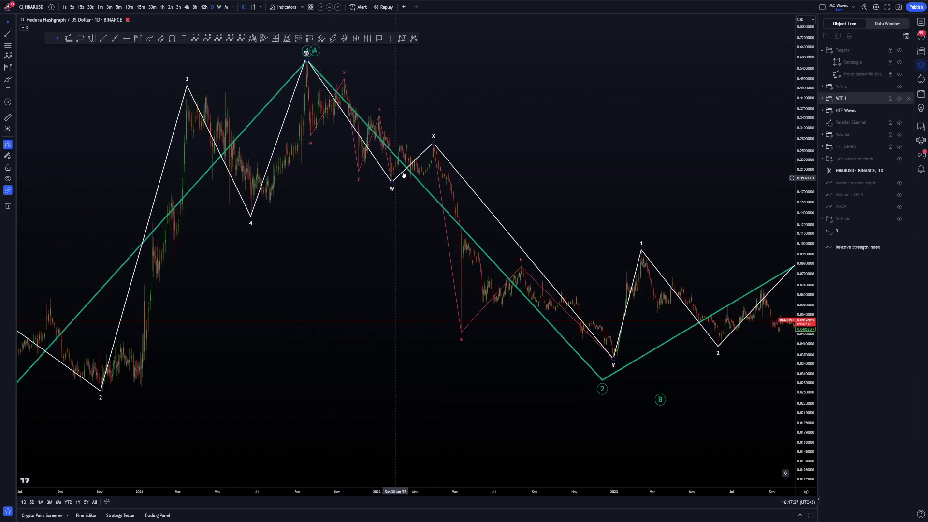
scroll(432, 143, right, 6)
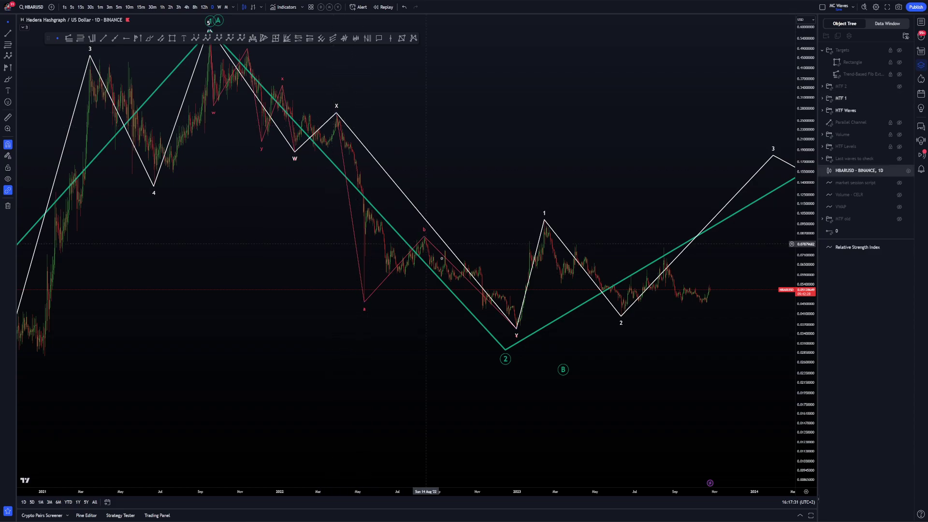
drag(480, 177, 465, 185)
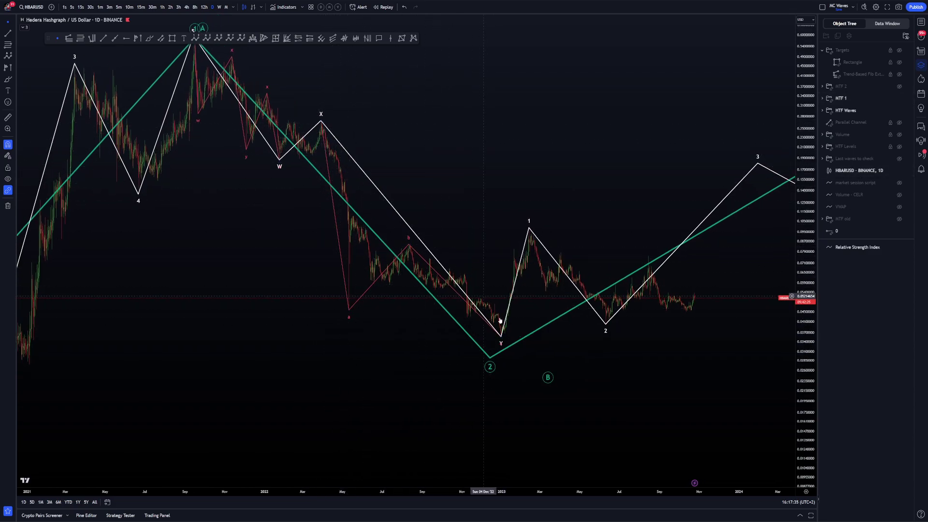
Move point 2 of the green impulse wave onto the Y low of early January 2023.
scroll(468, 225, down, 5)
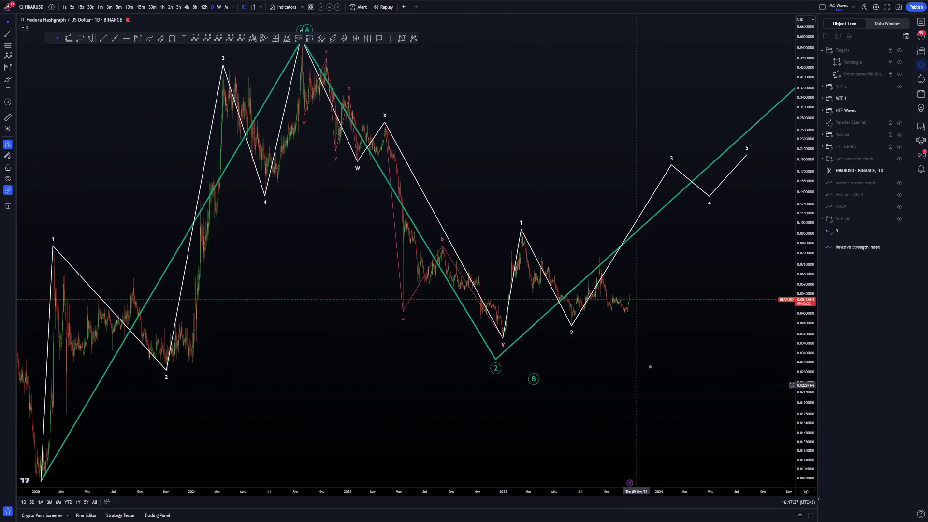
drag(552, 334, 582, 324)
click(666, 318)
scroll(662, 323, up, 5)
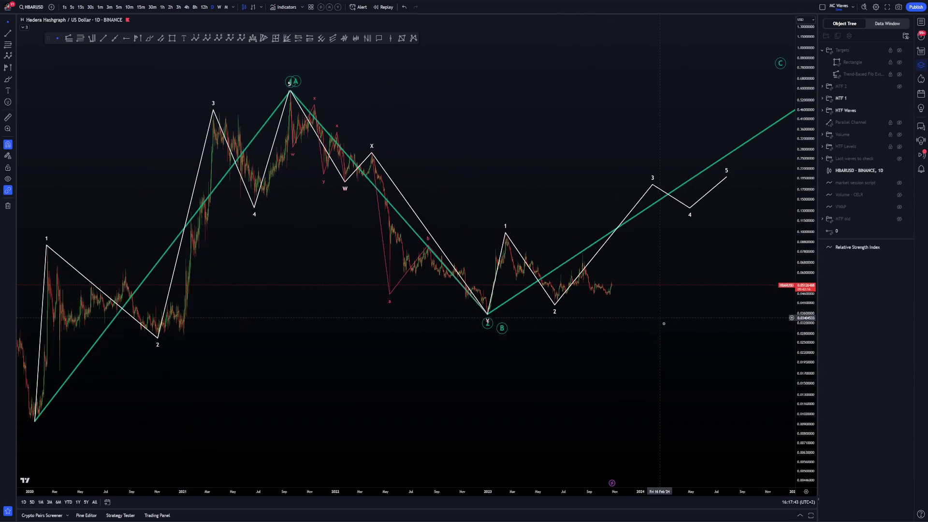
Switch the chart to the 4-hour interval and examine the advance from the Y low to wave 1 in early 2023.
drag(701, 358, 750, 350)
drag(806, 364, 807, 242)
drag(608, 379, 736, 369)
scroll(736, 369, up, 4)
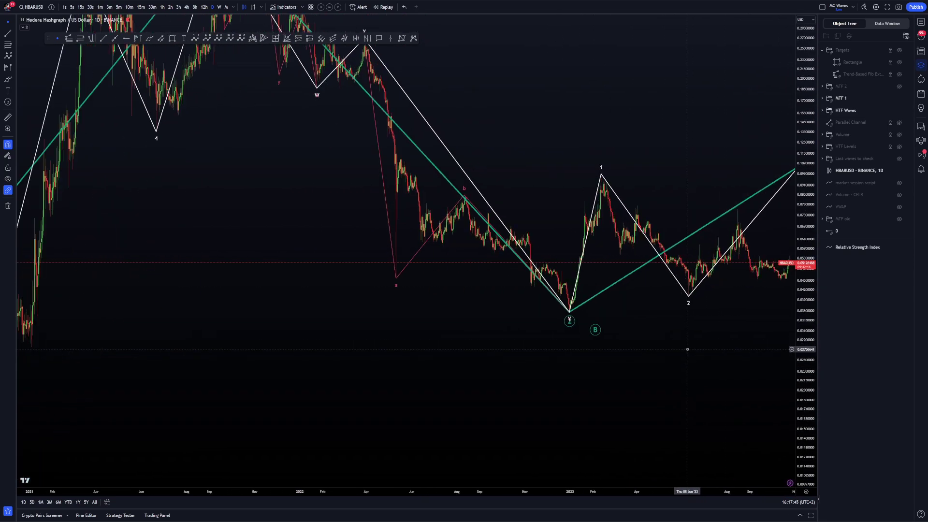
click(204, 7)
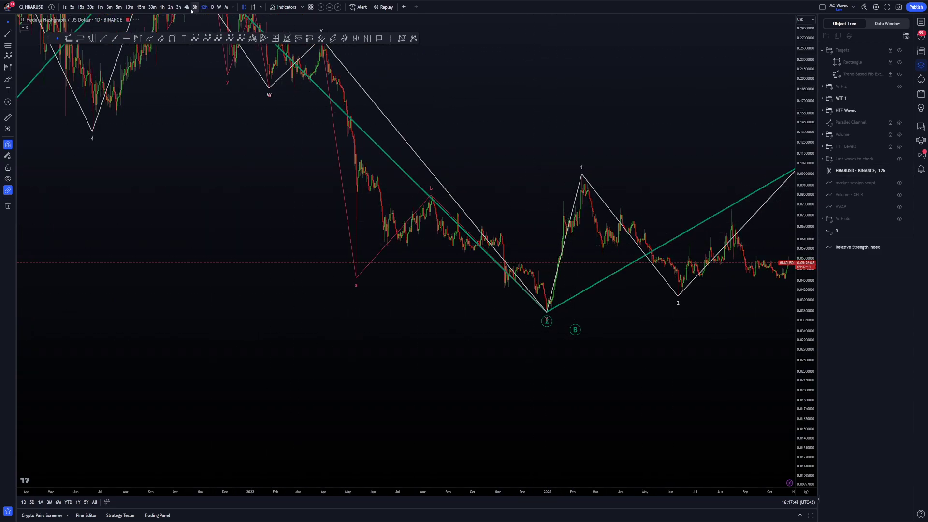
click(187, 7)
scroll(580, 290, down, 6)
drag(572, 379, 770, 386)
scroll(770, 387, up, 3)
drag(806, 418, 793, 225)
drag(546, 390, 706, 336)
scroll(672, 353, up, 4)
drag(640, 368, 641, 388)
drag(529, 217, 563, 224)
scroll(563, 224, up, 3)
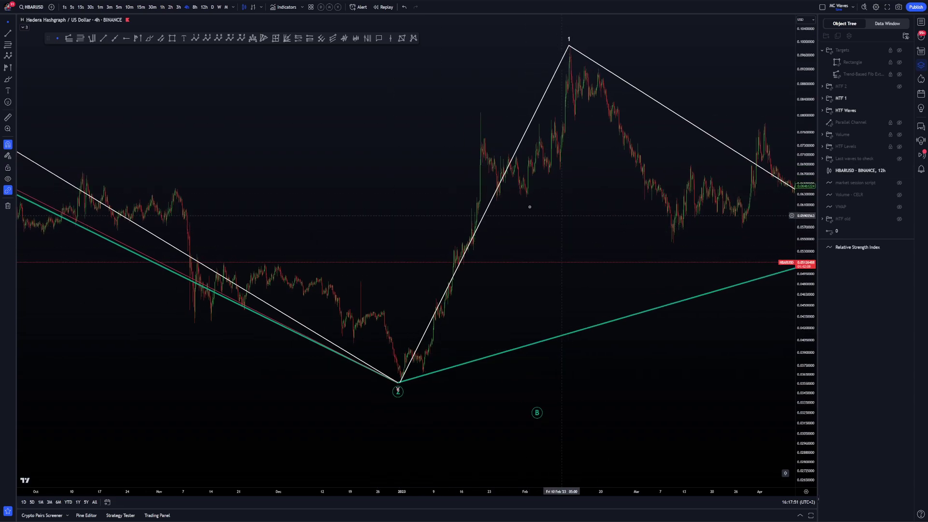
Bring back the RSI pane below the price chart and keep the early 2023 advance in view.
double_click(400, 154)
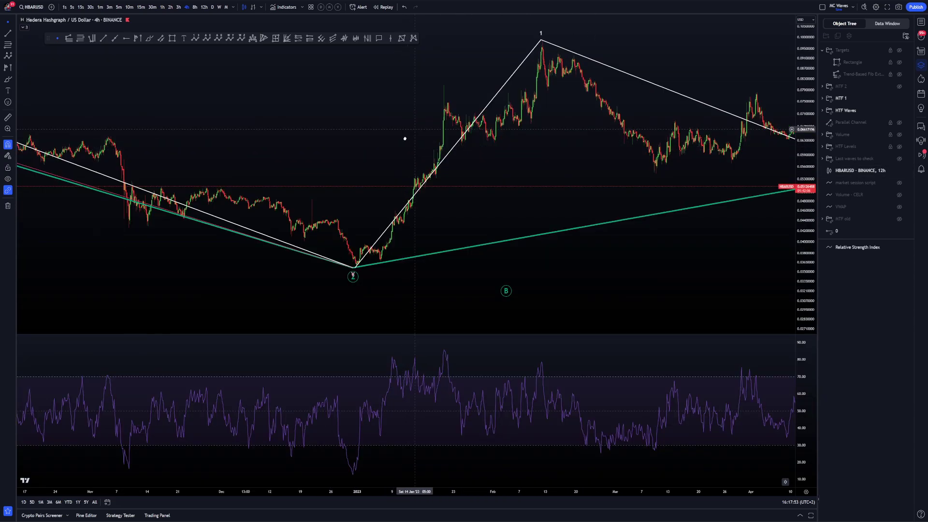
scroll(404, 139, down, 1)
drag(498, 223, 518, 240)
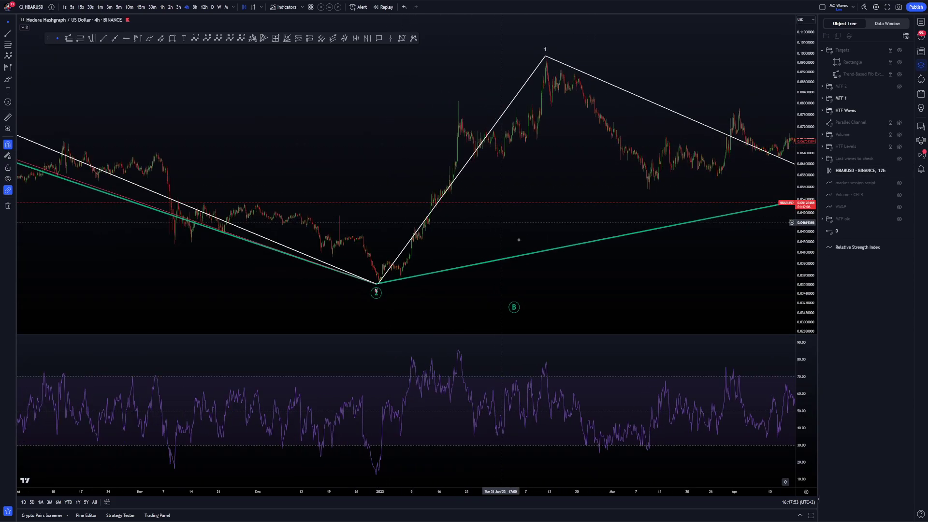
Set the chart interval to 8 hours and hide the HTF 1 wave group.
click(194, 6)
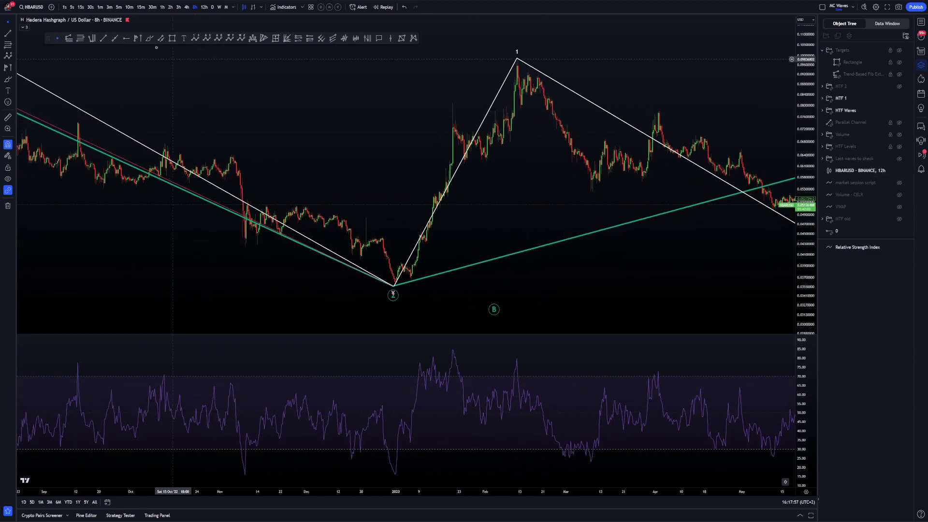
click(899, 98)
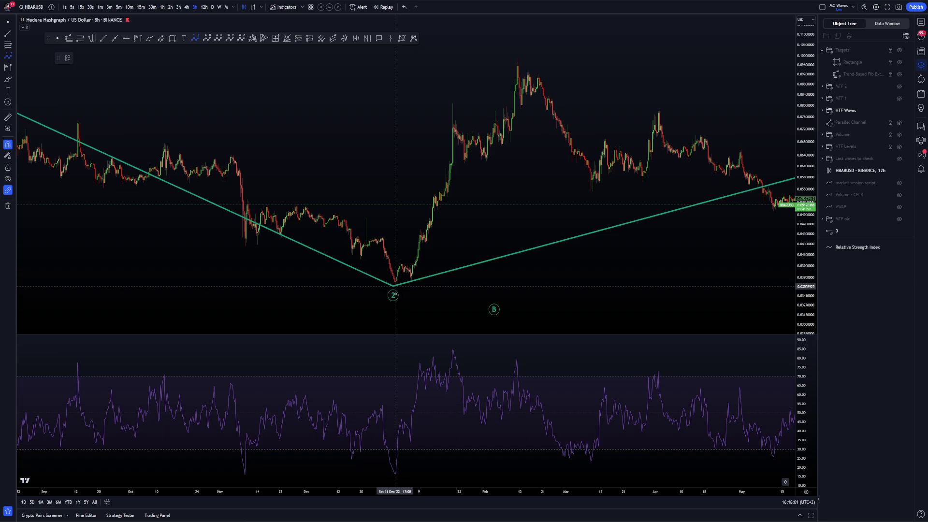
Draw an Elliott impulse wave (12345) from the early January 2023 low, with point 3 on the January high and 5 on the mid-February peak.
click(395, 285)
click(411, 282)
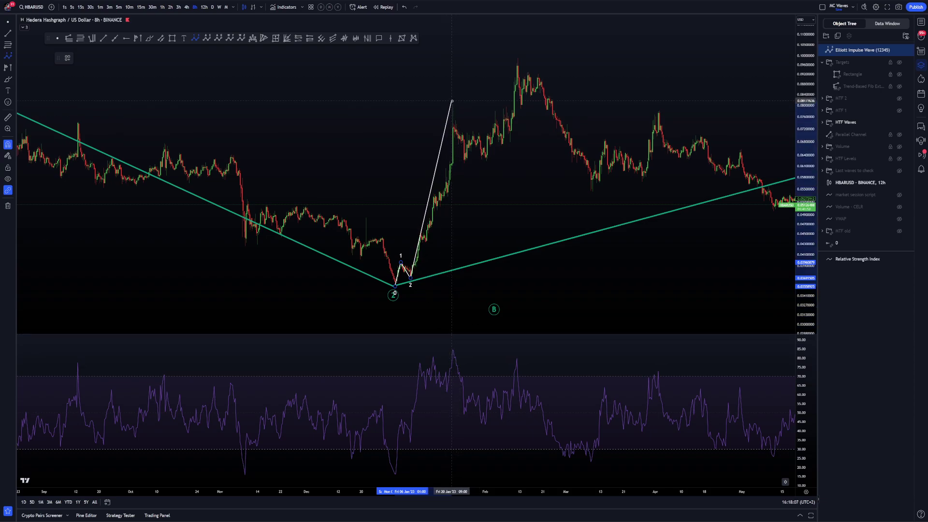
click(453, 102)
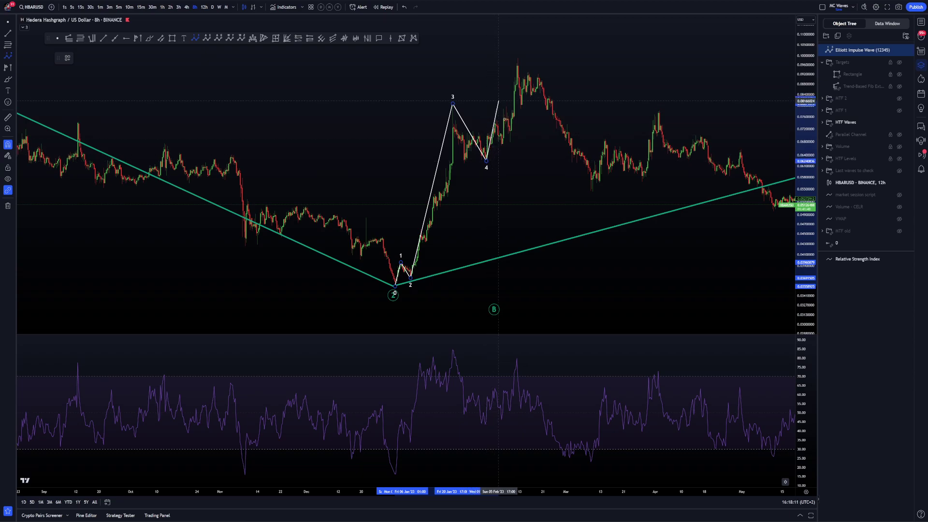
click(518, 56)
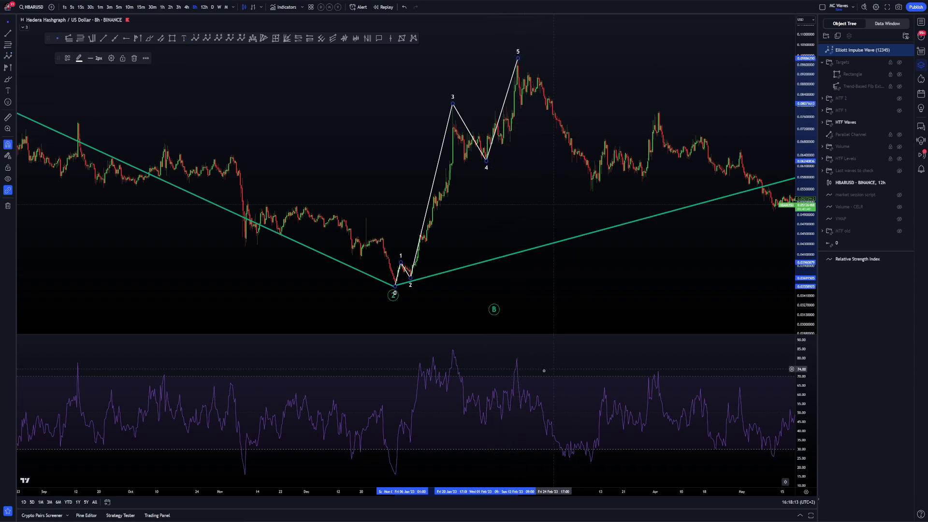
right_click(546, 209)
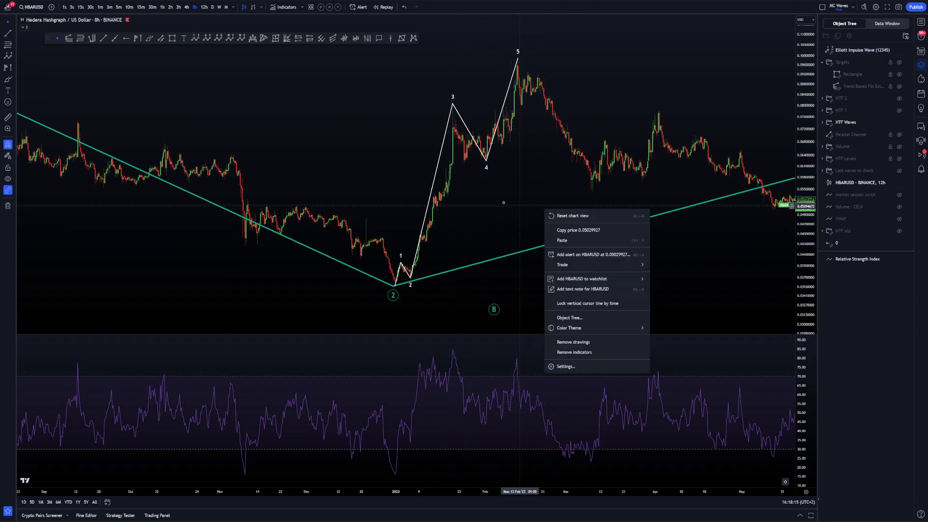
click(503, 202)
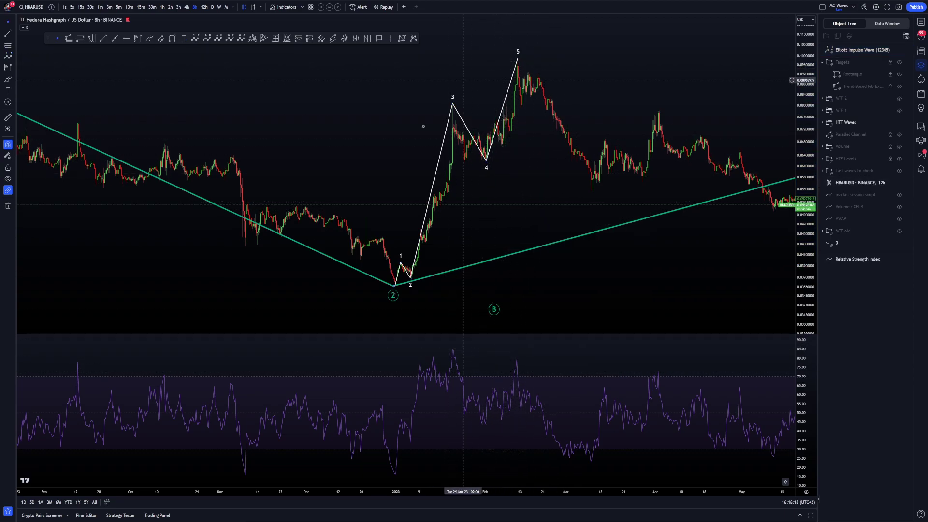
Delete the 12345 impulse wave and try a brush stroke starting at the early January 2023 low.
click(457, 109)
key(Delete)
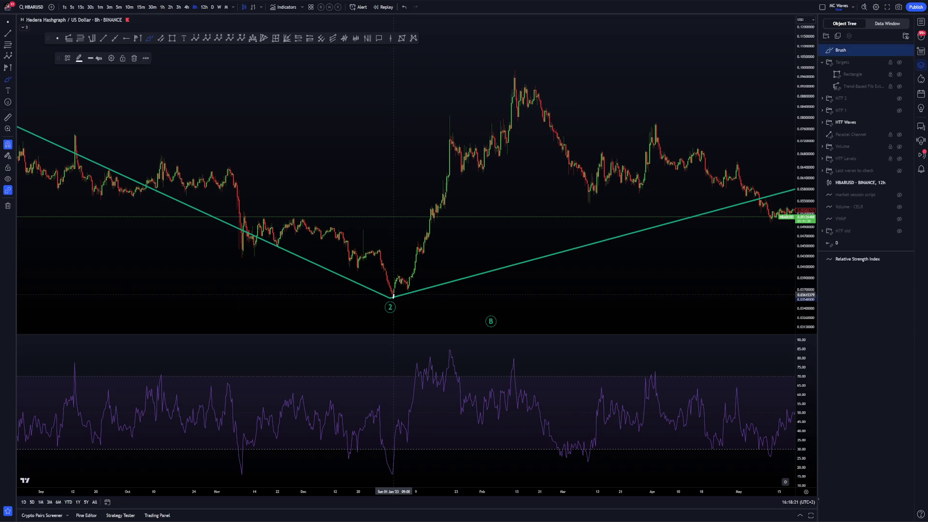
mouse_move(385, 299)
mouse_down()
mouse_move(451, 128)
mouse_move(518, 87)
mouse_move(601, 96)
mouse_move(375, 96)
mouse_up()
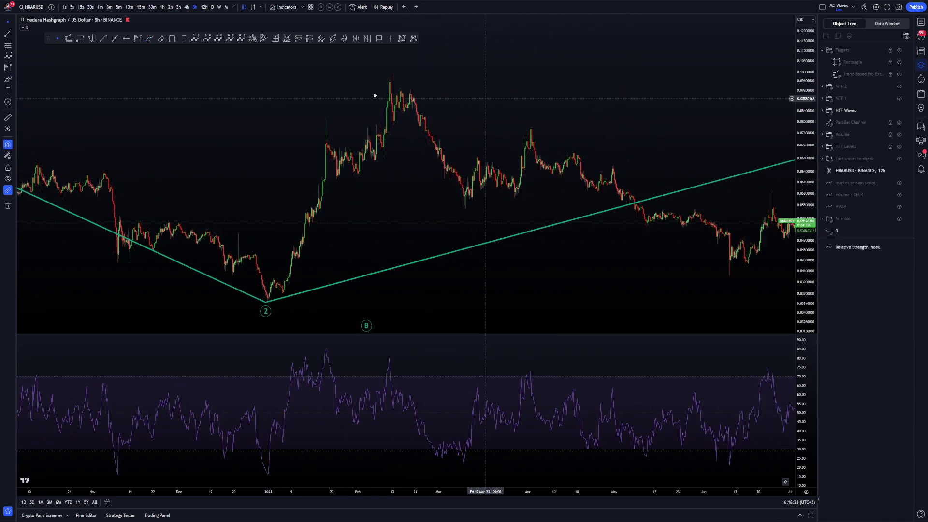
Show the HTF 1 wave group again and maximize the price chart so the RSI pane is hidden.
scroll(677, 95, down, 5)
drag(715, 101, 532, 95)
scroll(646, 170, down, 8)
drag(800, 141, 619, 245)
click(899, 98)
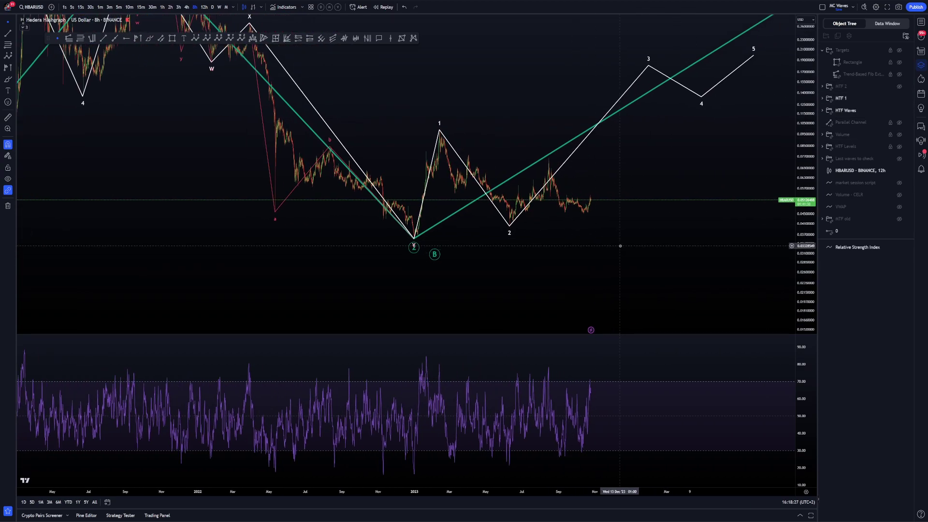
double_click(619, 244)
drag(735, 224, 680, 220)
drag(581, 251, 779, 230)
scroll(779, 230, up, 4)
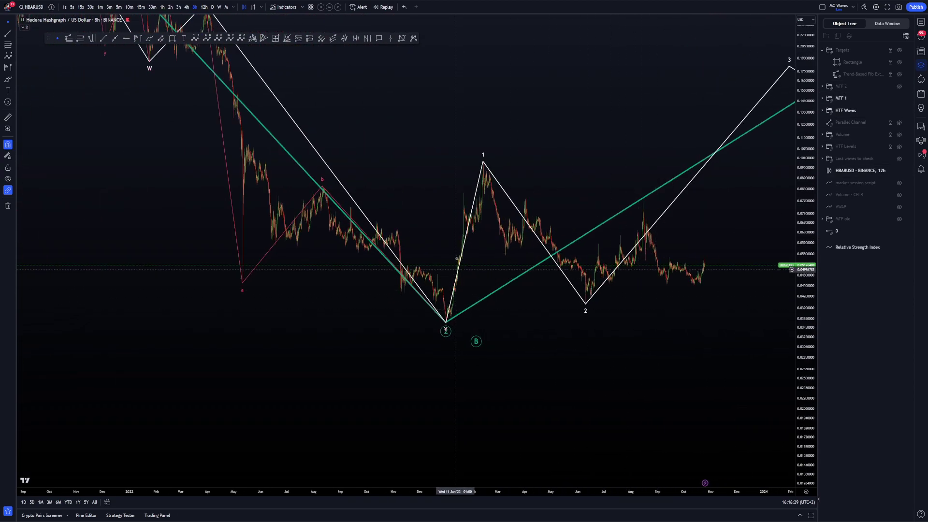
scroll(579, 285, down, 5)
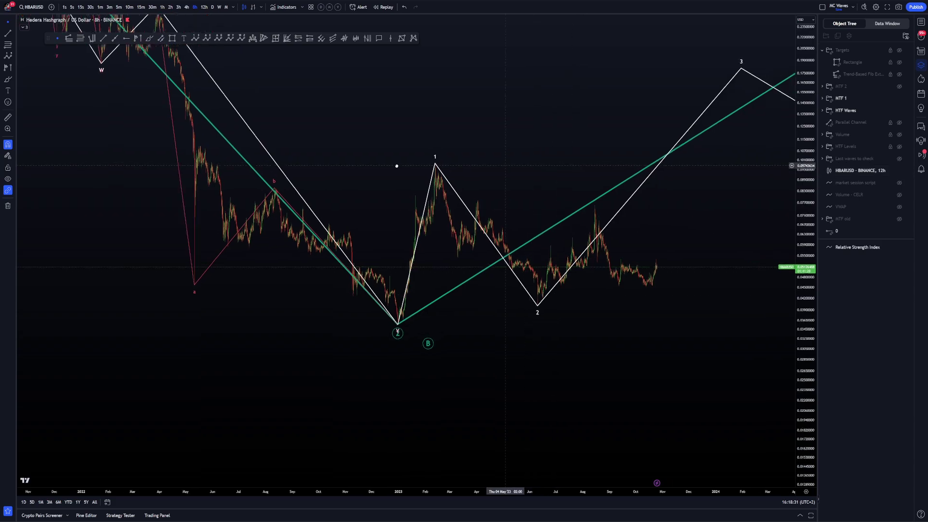
Set the chart interval to 12 hours and frame the white 12345 count projected from the 2023 low.
click(204, 7)
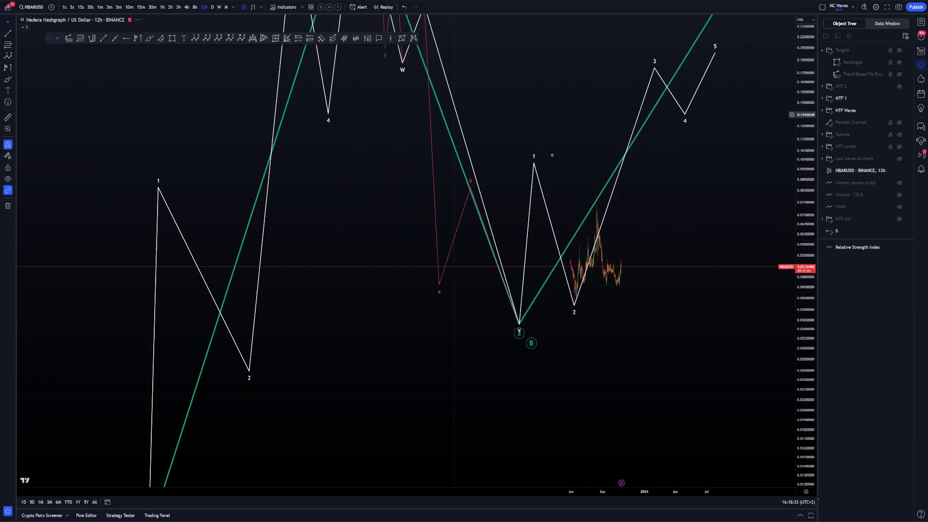
drag(794, 182, 795, 261)
drag(555, 157, 625, 174)
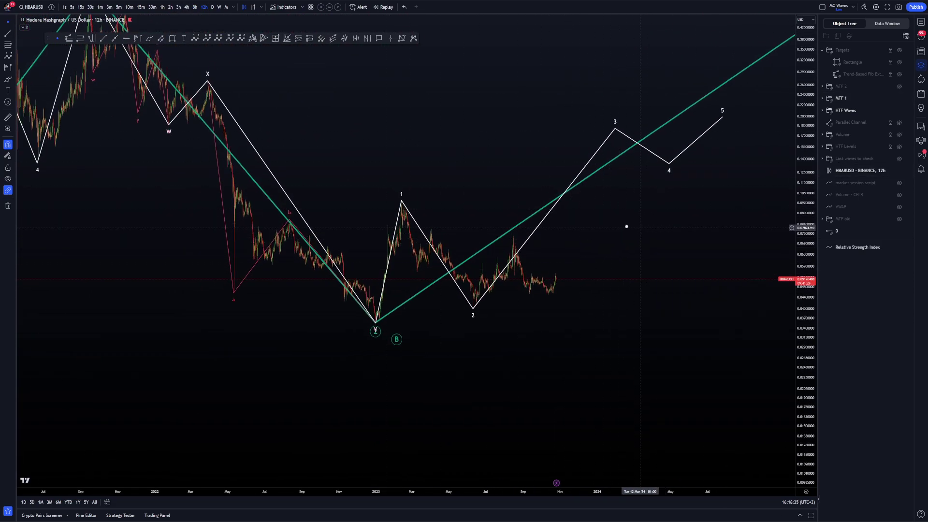
drag(625, 226, 594, 210)
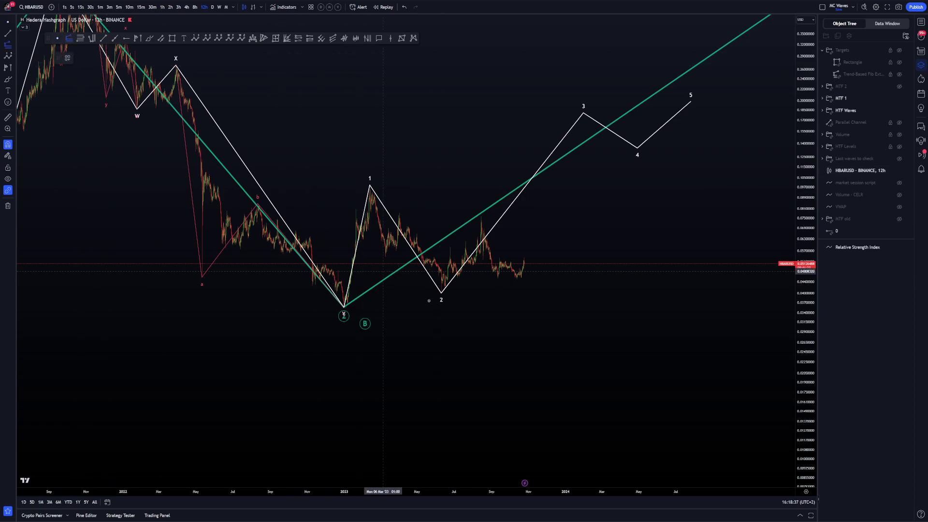
scroll(636, 201, down, 5)
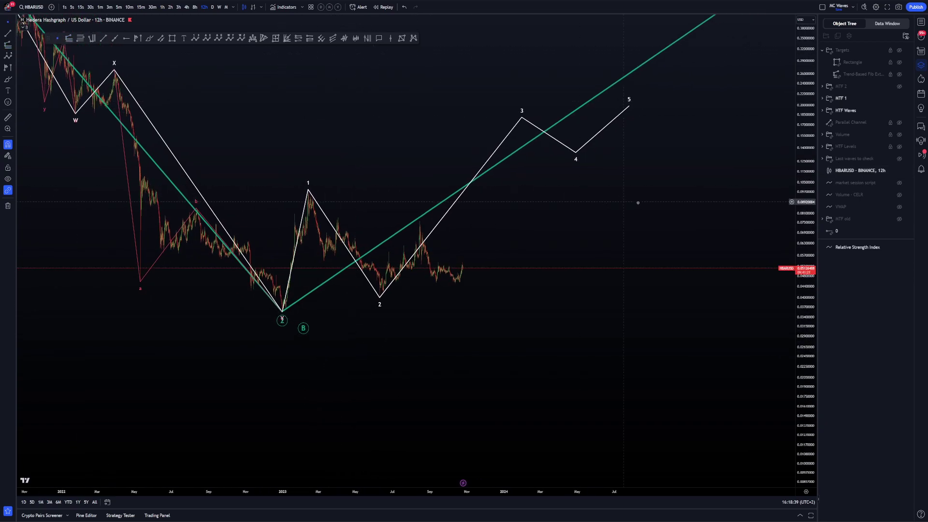
Switch the price scale from logarithmic to linear and review white waves 1 to 5 from the 2023 low.
click(809, 482)
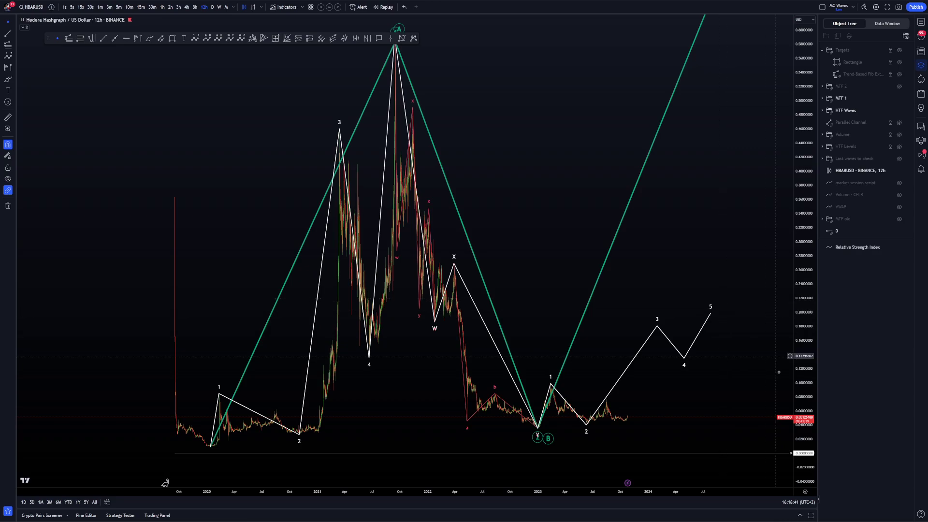
scroll(740, 378, up, 5)
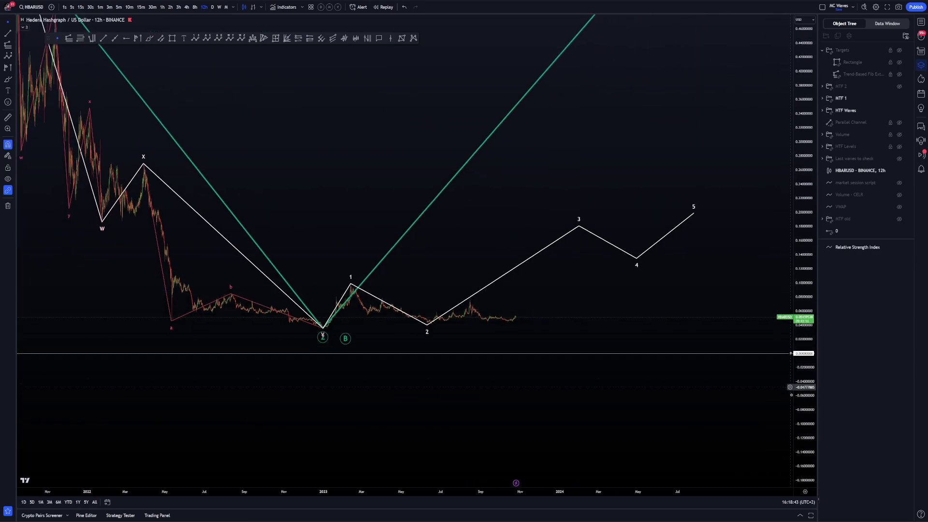
scroll(791, 280, up, 5)
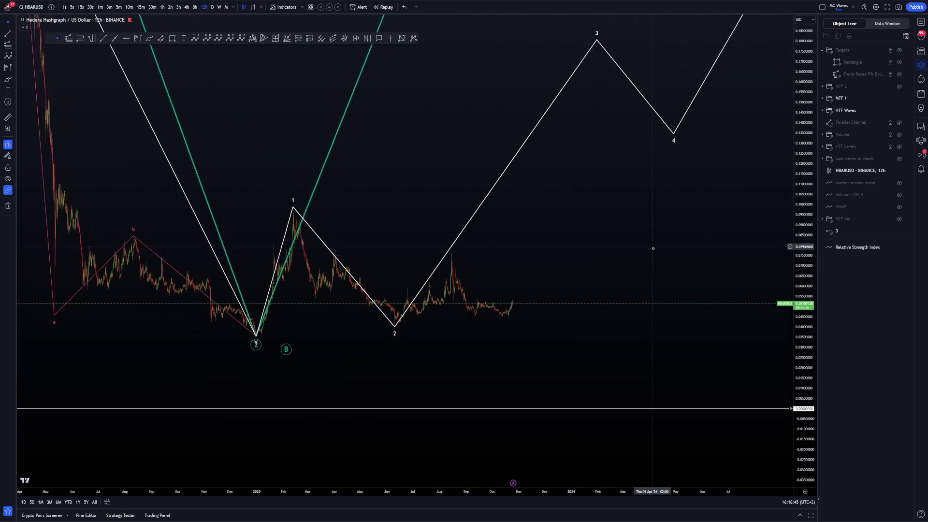
scroll(607, 269, up, 3)
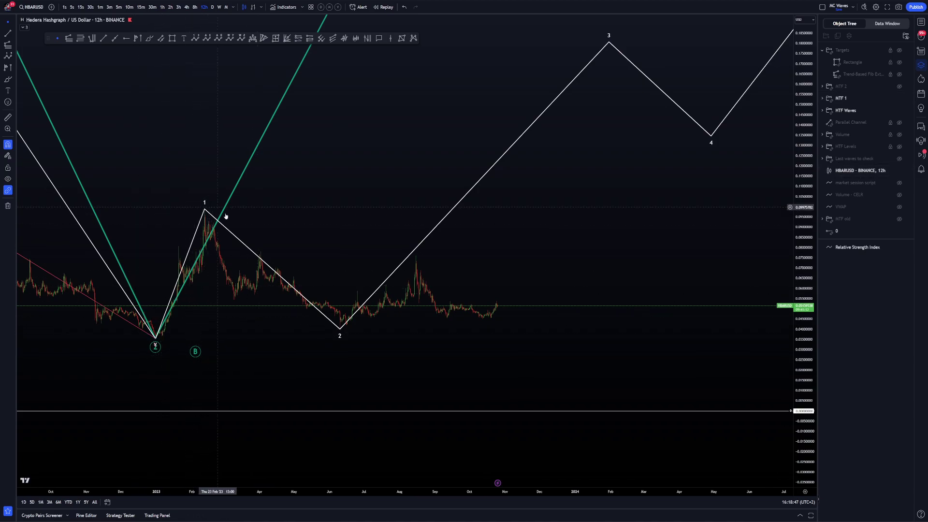
scroll(732, 295, up, 3)
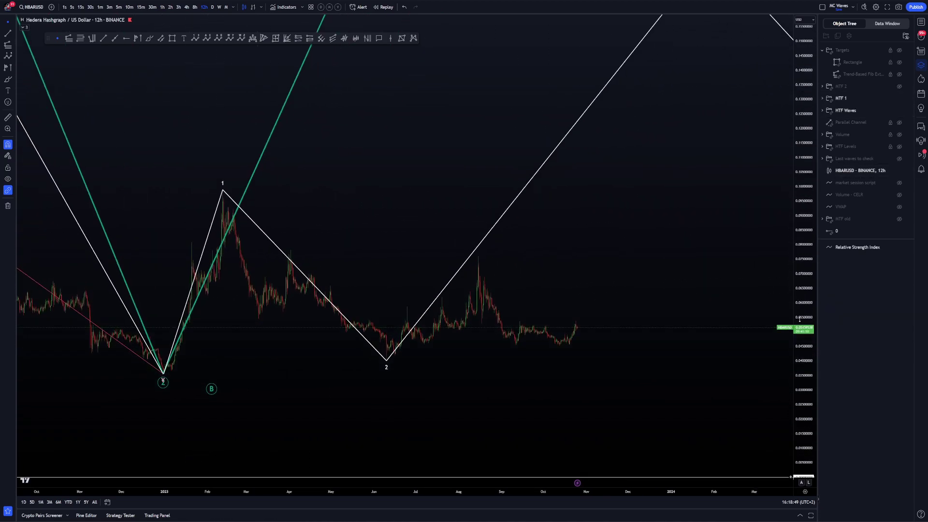
scroll(733, 296, down, 3)
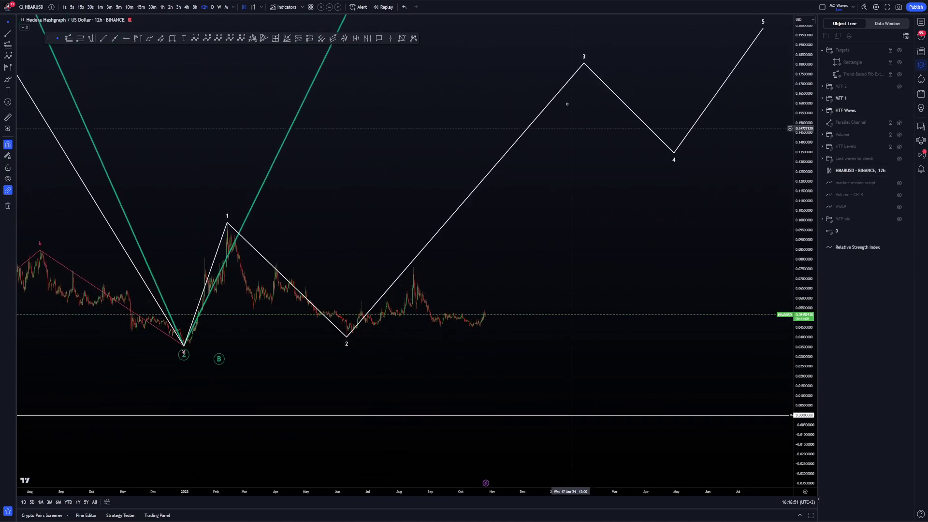
mouse_move(583, 60)
mouse_down()
mouse_move(644, 77)
mouse_move(669, 66)
mouse_move(619, 68)
mouse_up()
drag(609, 160, 712, 95)
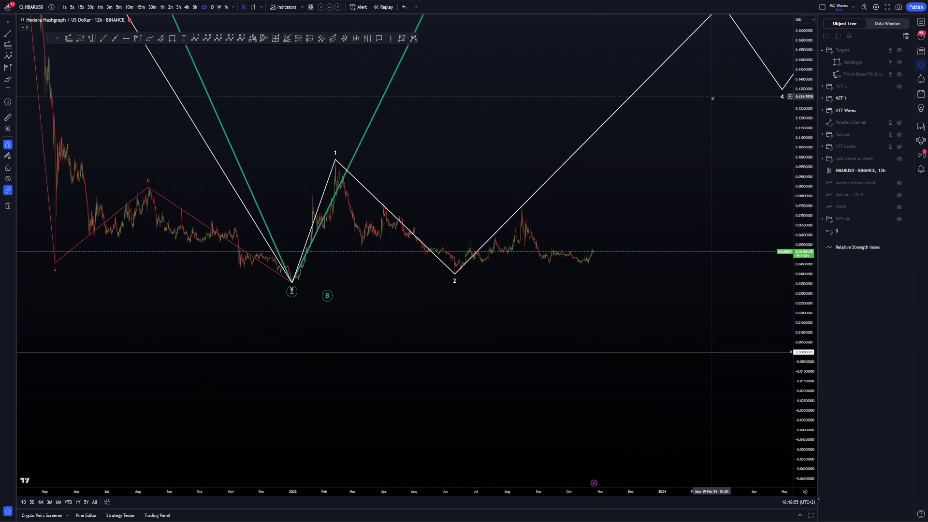
Draw an Elliott impulse wave (12345) from the June 2023 low, with point 3 on the July high and 5 on the mid-August peak.
drag(801, 337, 801, 38)
scroll(546, 186, up, 3)
drag(430, 208, 687, 207)
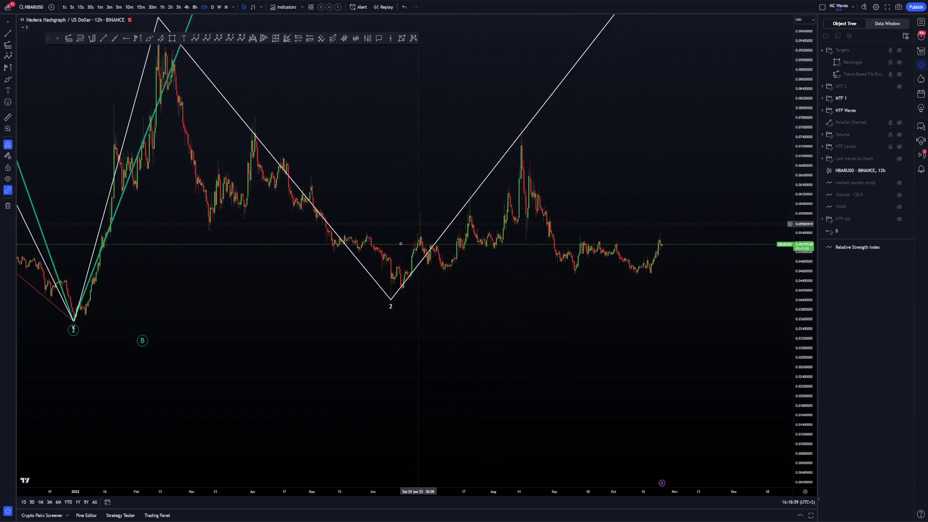
drag(660, 169, 667, 203)
scroll(667, 203, up, 3)
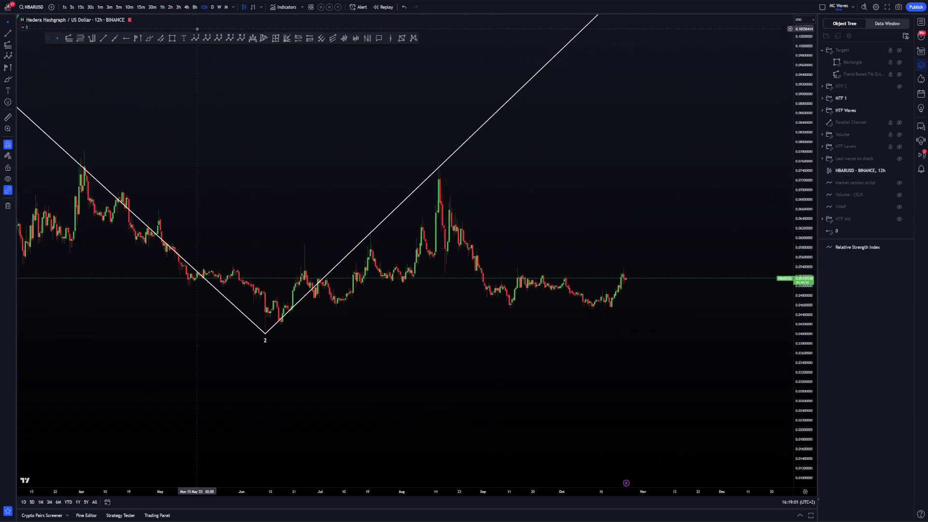
click(265, 339)
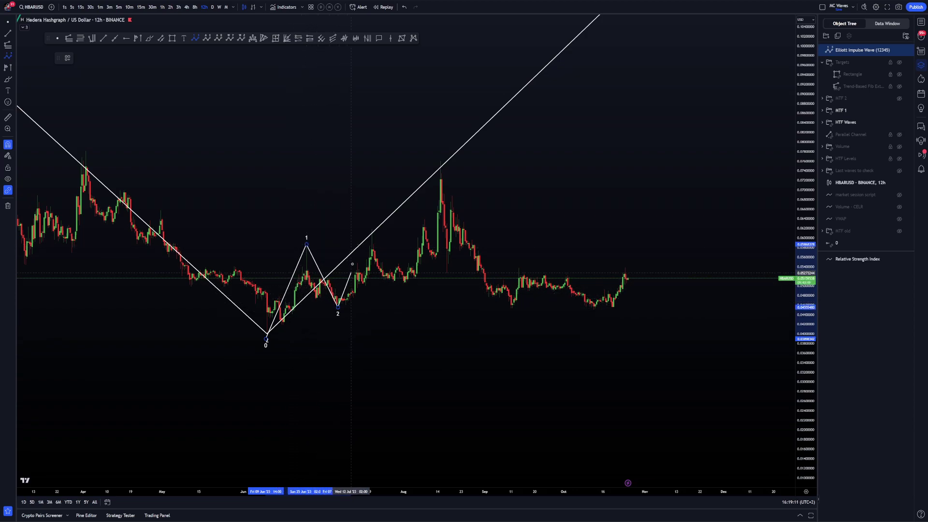
click(372, 229)
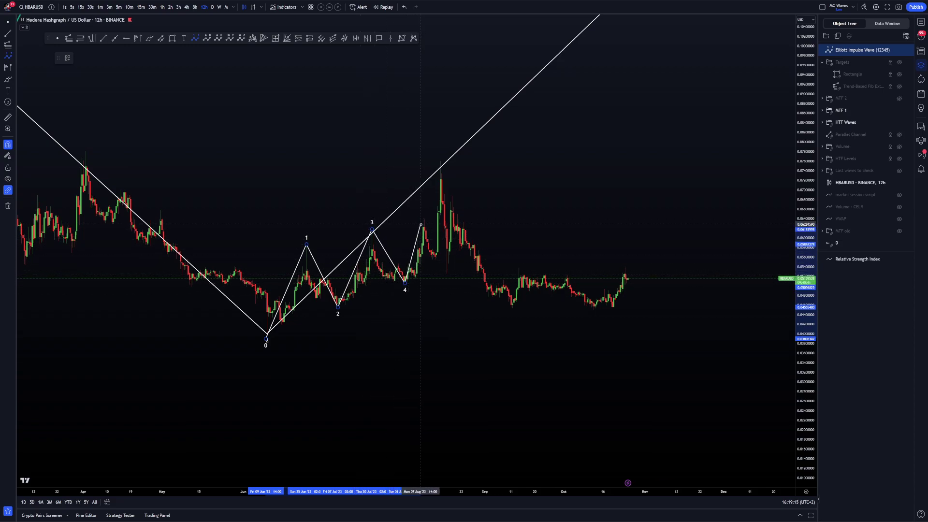
click(440, 164)
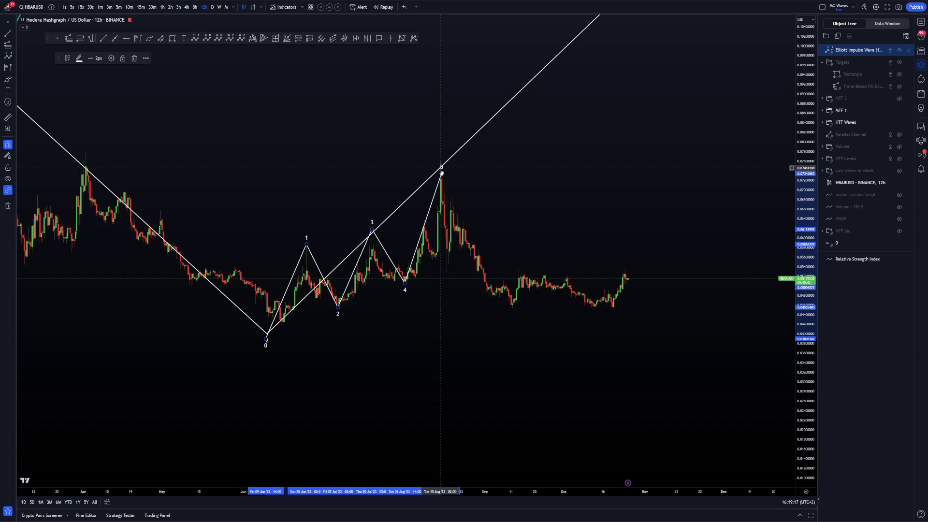
Try the 3 - Subminuette Red and 2 - Submicro Pink templates on the June to August impulse wave.
scroll(459, 170, down, 4)
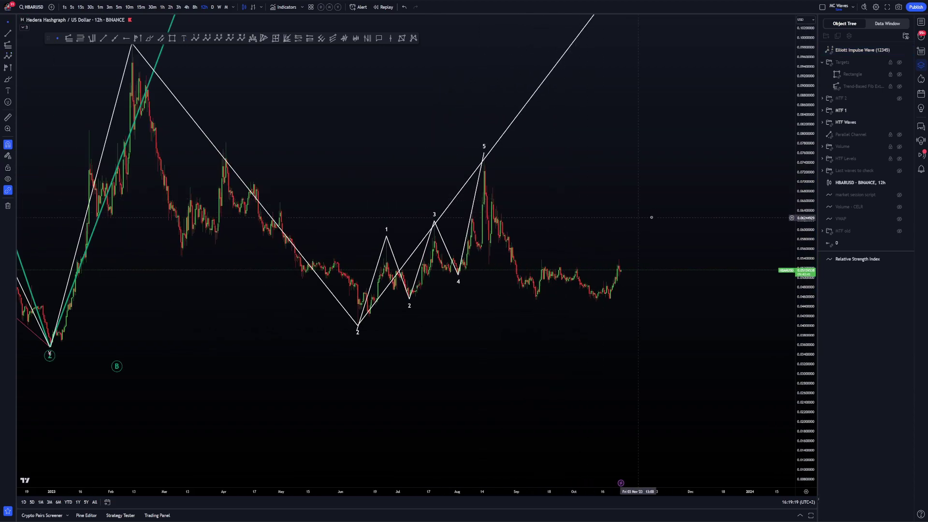
right_click(663, 187)
click(608, 201)
click(483, 157)
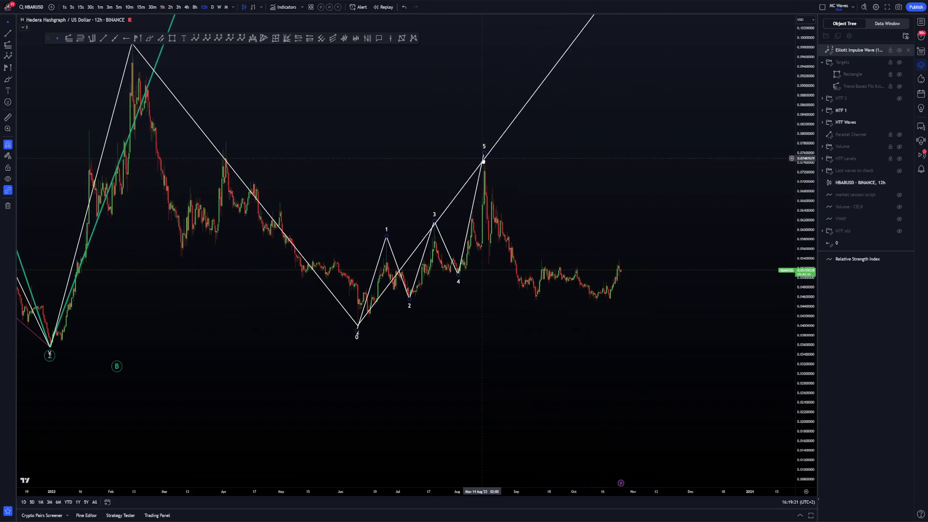
right_click(483, 158)
mouse_move(512, 165)
click(573, 212)
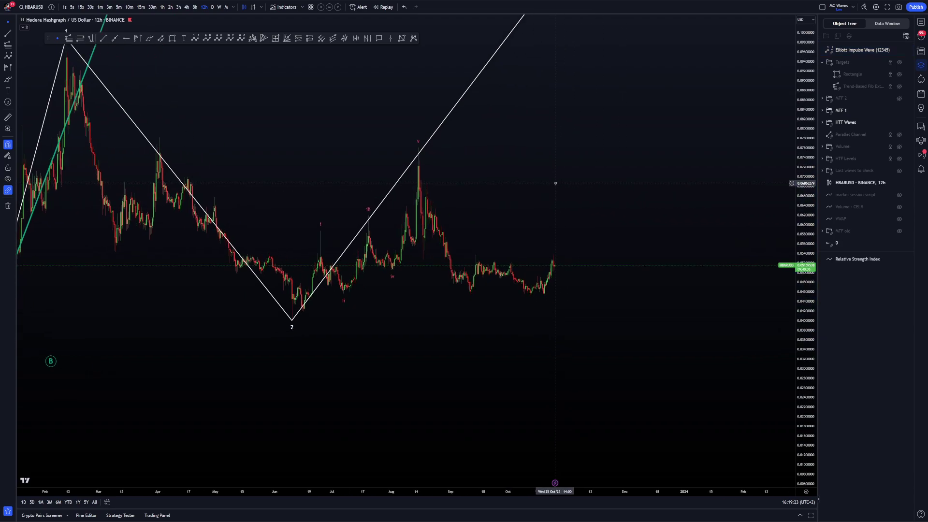
right_click(418, 147)
mouse_move(434, 150)
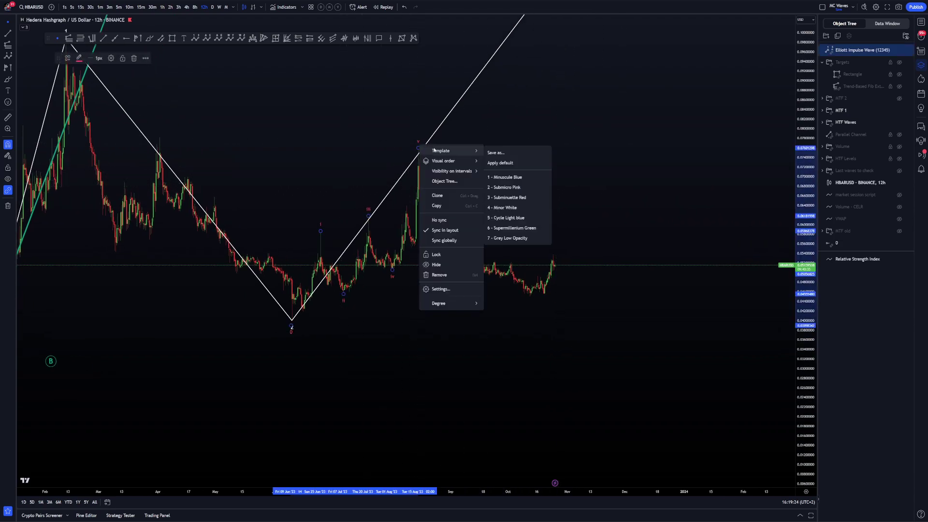
click(507, 187)
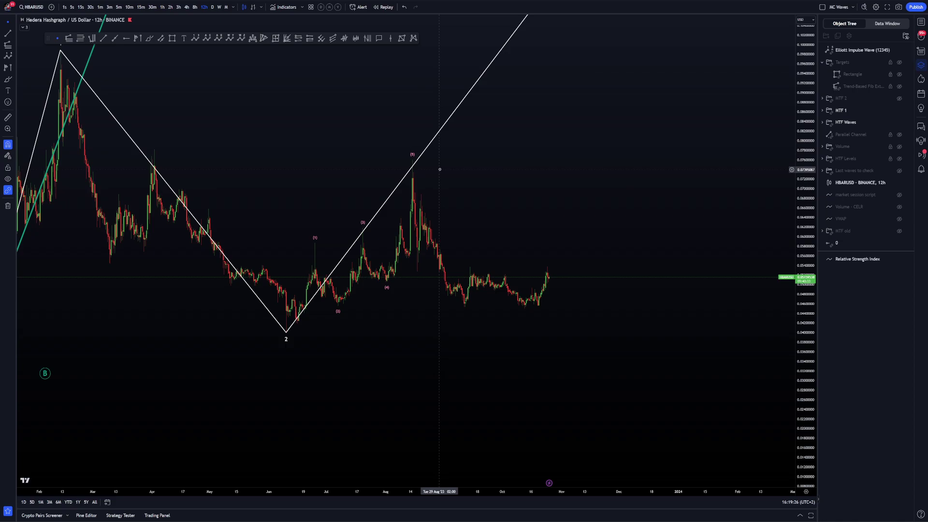
Apply the 1 - Minuscule Blue template to the June to August impulse wave.
right_click(412, 159)
mouse_move(433, 167)
click(494, 192)
drag(543, 174, 523, 200)
scroll(164, 71, down, 2)
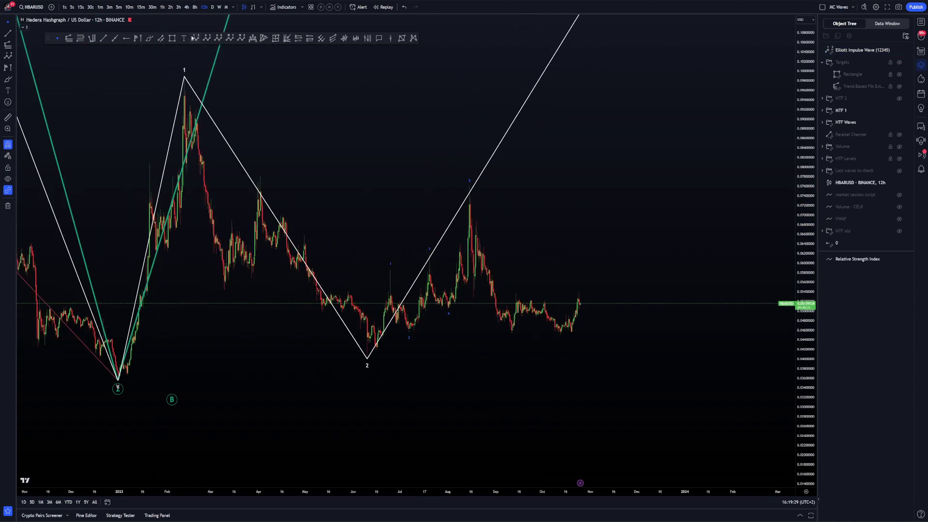
Draw a 3 - Subminuette Red impulse wave from the June 2023 low, with i on the August peak, ii on the October low and iii–v projected into early 2024.
click(67, 58)
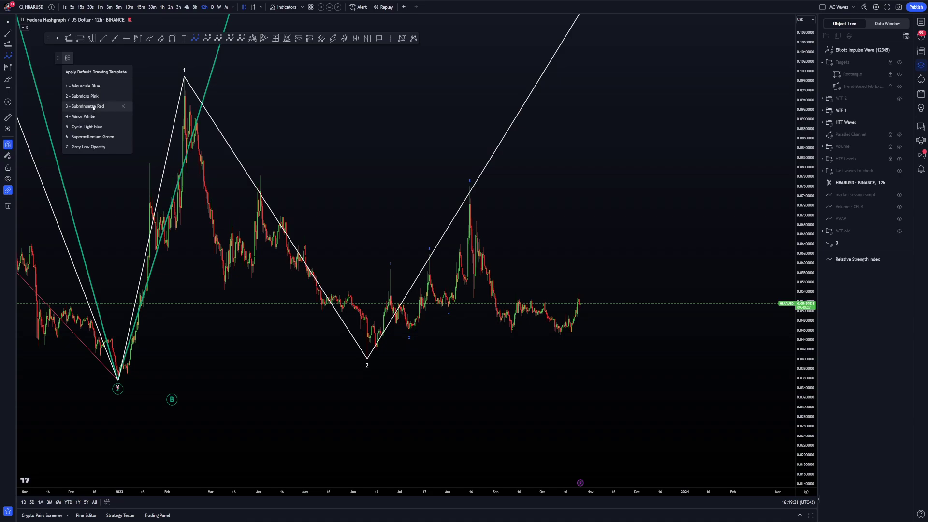
click(94, 106)
click(367, 360)
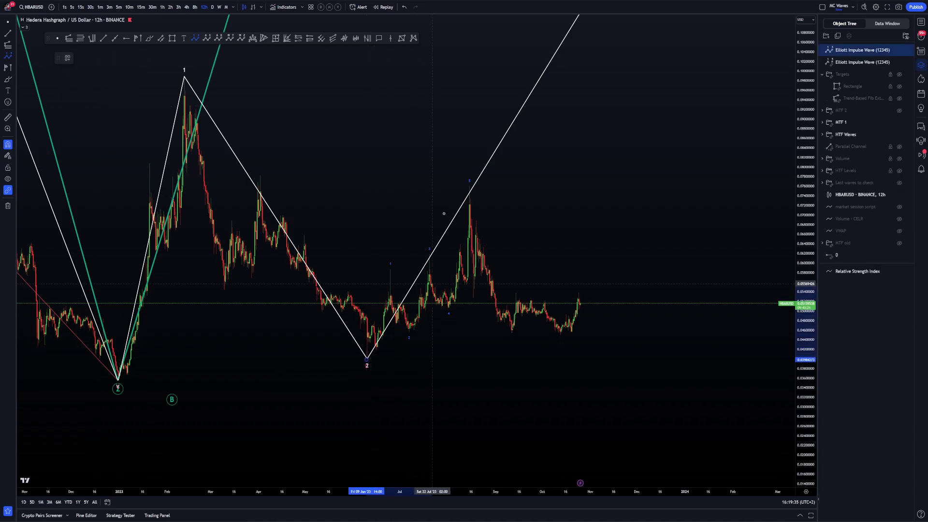
click(469, 179)
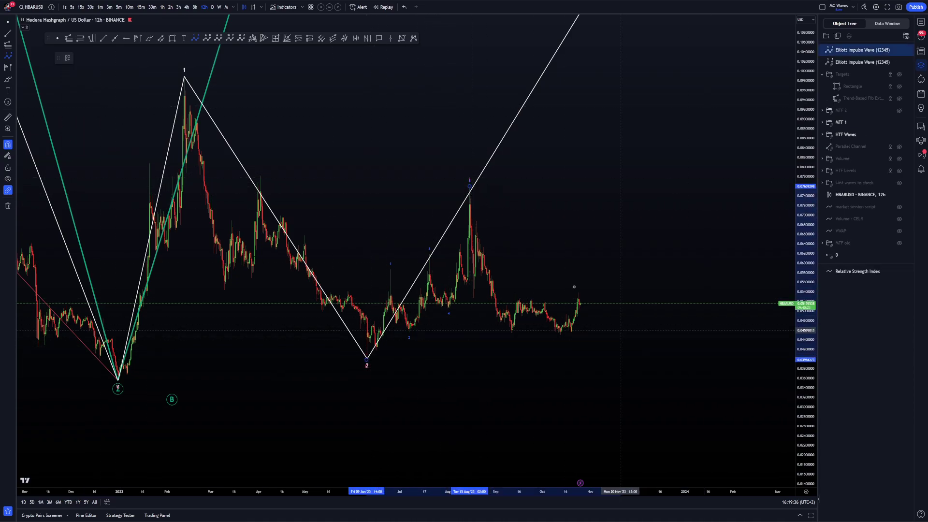
click(560, 338)
scroll(672, 205, down, 3)
drag(804, 217, 803, 339)
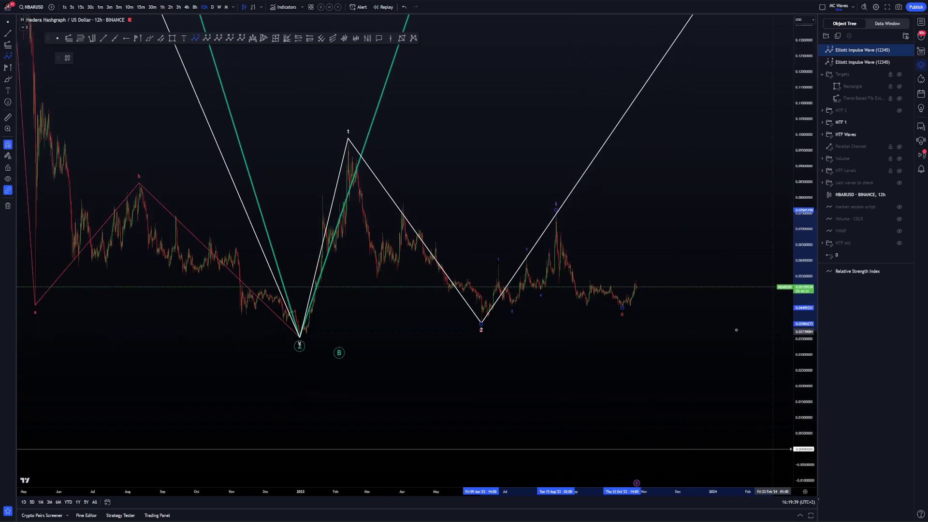
click(713, 67)
click(740, 103)
click(765, 44)
drag(686, 192, 583, 179)
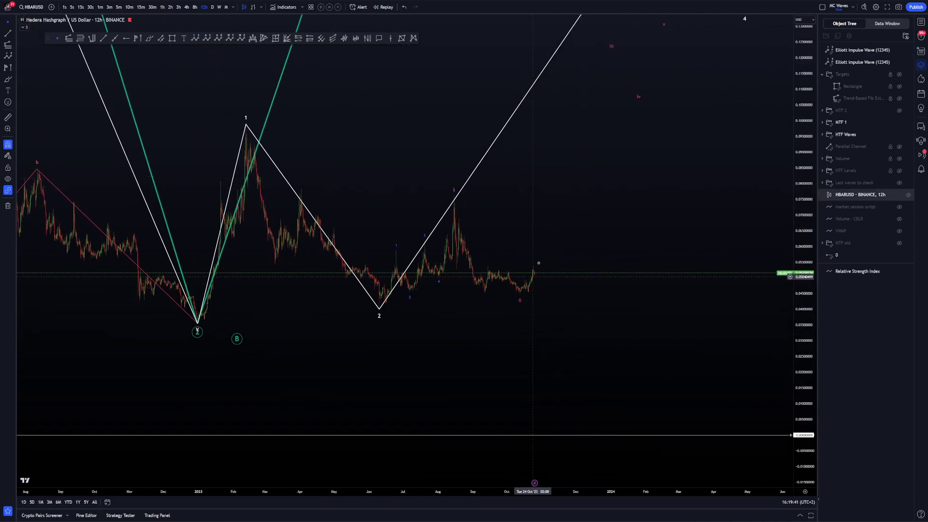
Bring back the RSI pane and set the chart interval to daily, then to weekly.
drag(589, 236, 529, 256)
scroll(764, 181, down, 3)
drag(803, 181, 803, 290)
drag(594, 271, 633, 255)
right_click(671, 267)
scroll(633, 256, up, 1)
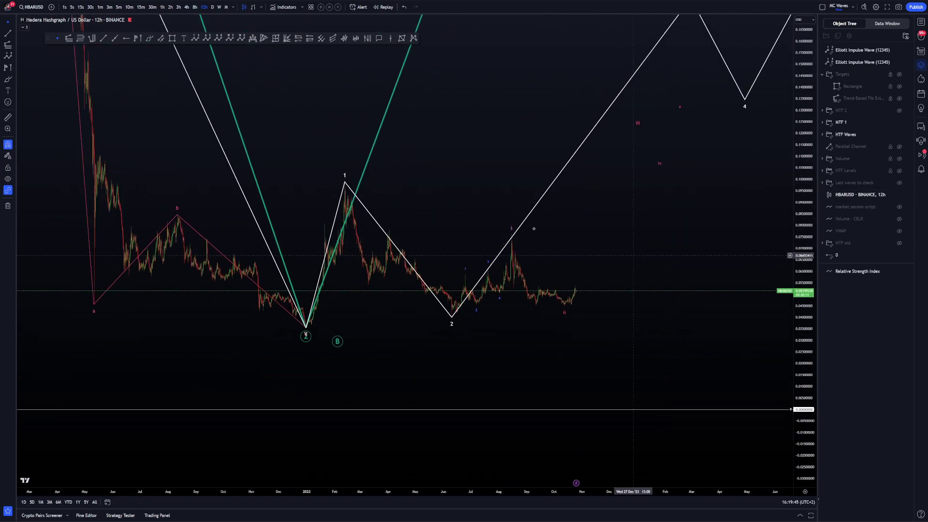
click(212, 7)
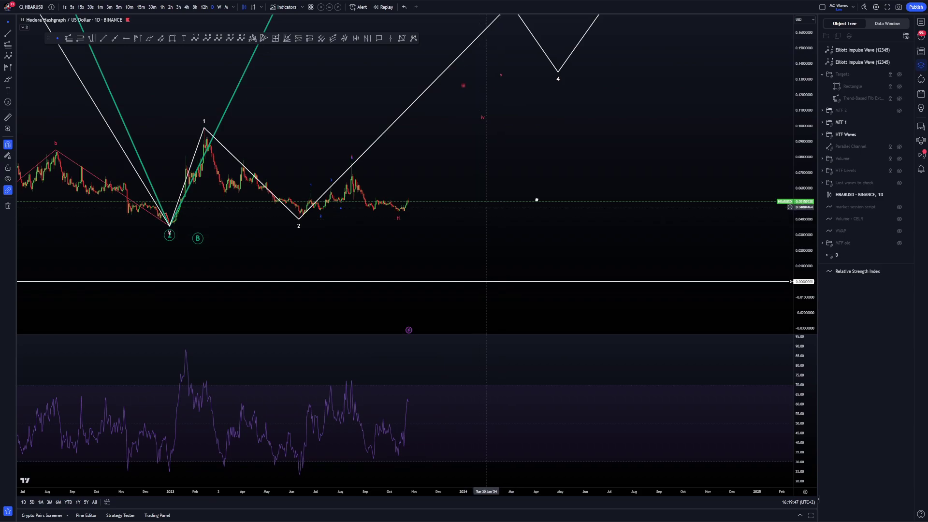
click(219, 7)
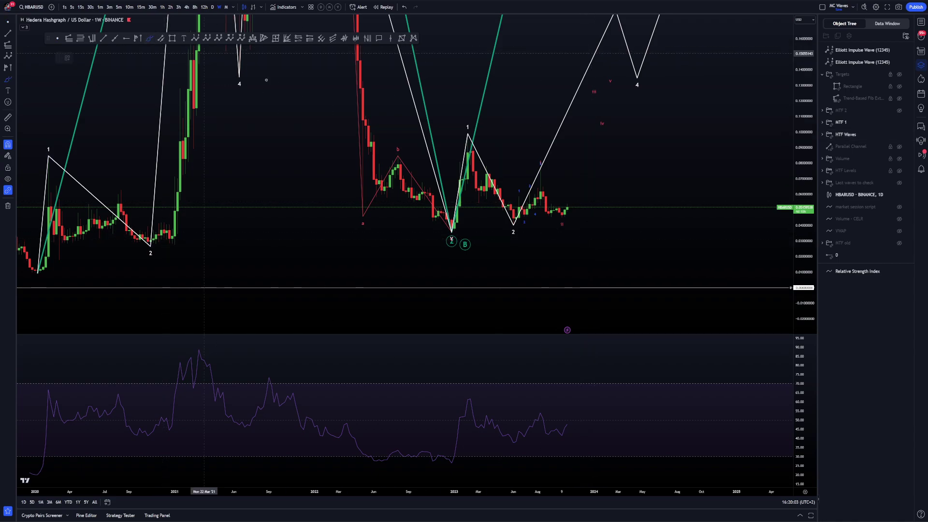
Sketch brush strokes over the June–October 2023 price swing and the matching RSI area, and undo them.
drag(518, 219, 540, 169)
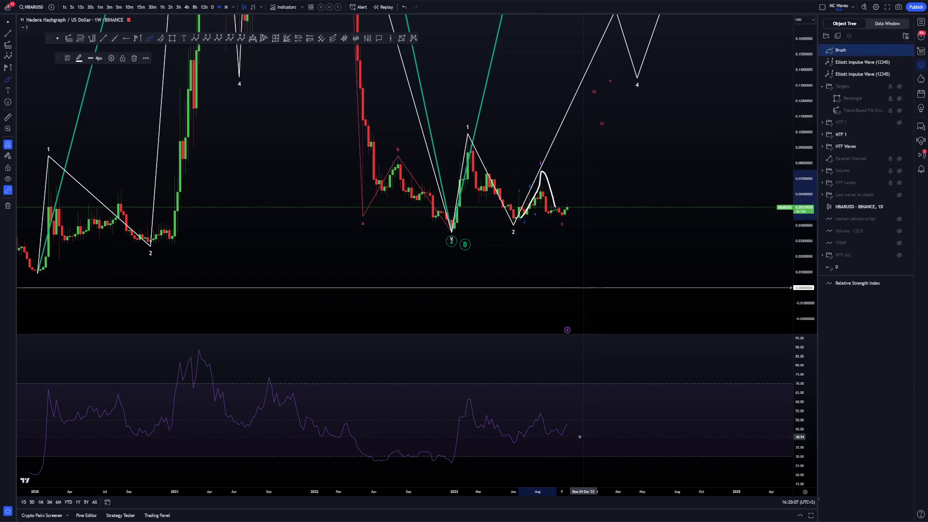
drag(567, 425, 570, 431)
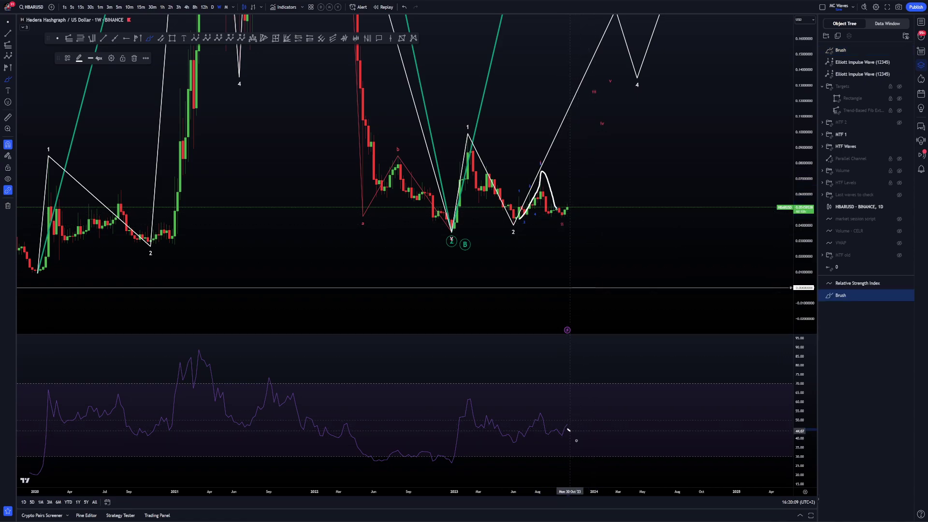
key(ctrl+z)
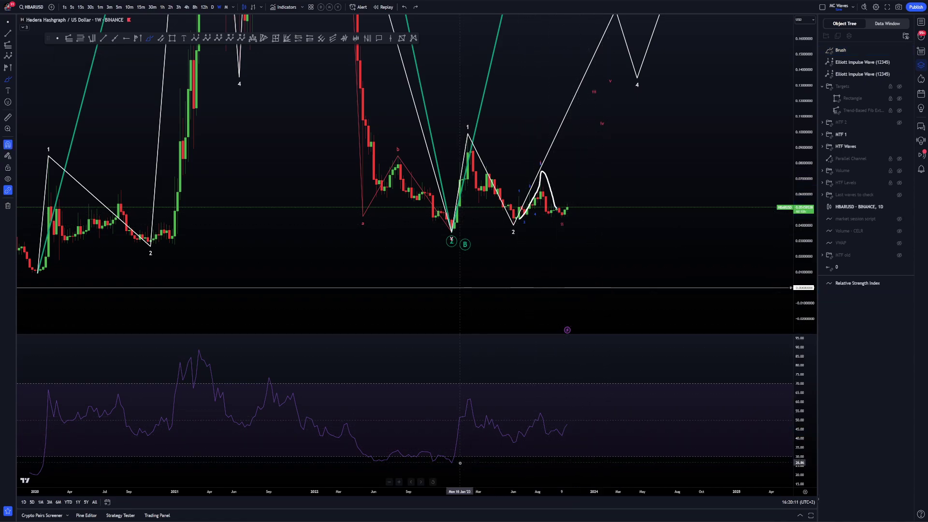
drag(508, 443, 511, 443)
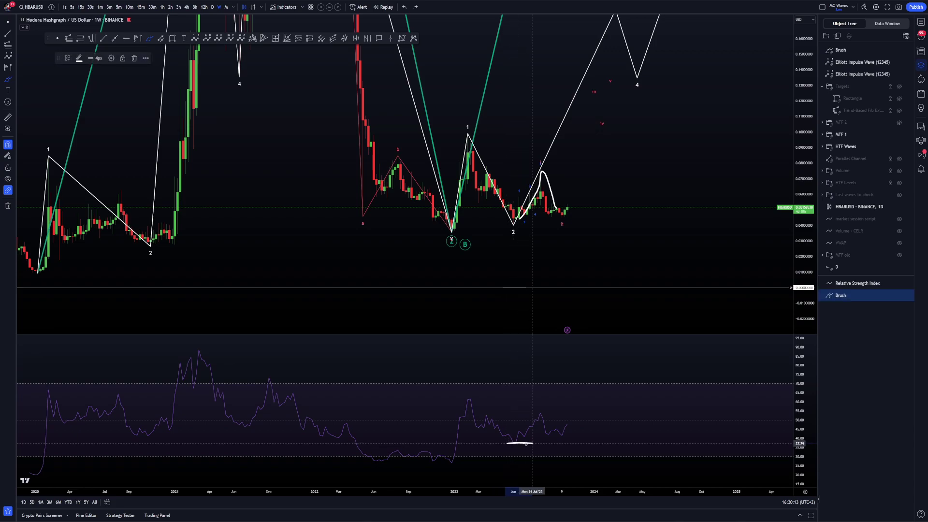
key(ctrl+z)
key(ctrl+z)
key(ctrl+z)
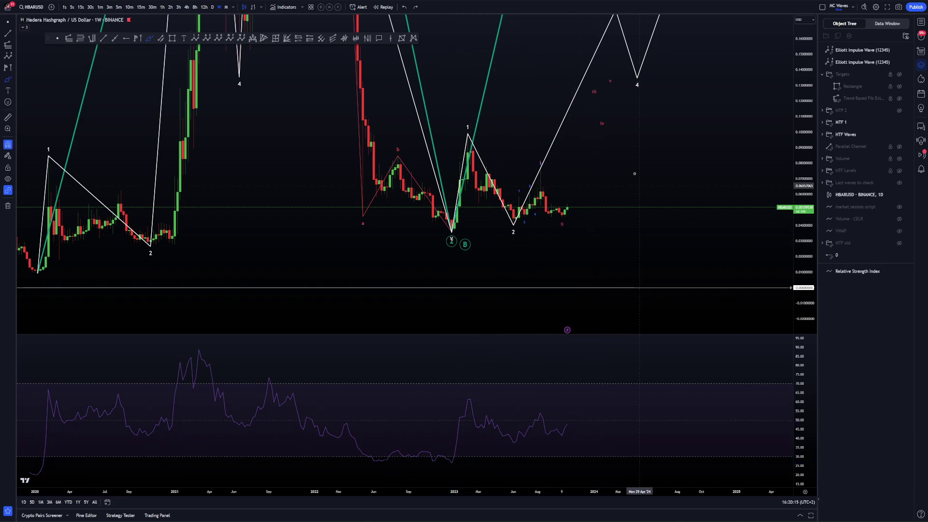
Maximize the weekly price pane so that RSI is hidden.
key(Escape)
drag(610, 166, 598, 166)
double_click(658, 164)
scroll(779, 197, down, 1)
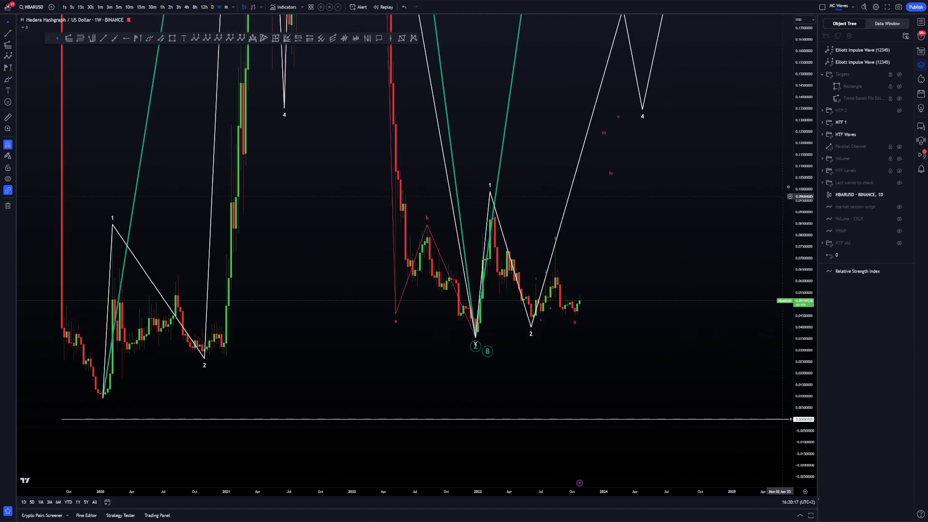
Examine the weekly wave count from the 2023 lows out to the full history and the projected green waves 3, 4 and 5.
drag(802, 208, 802, 281)
scroll(659, 279, up, 3)
drag(531, 260, 575, 260)
scroll(599, 267, up, 1)
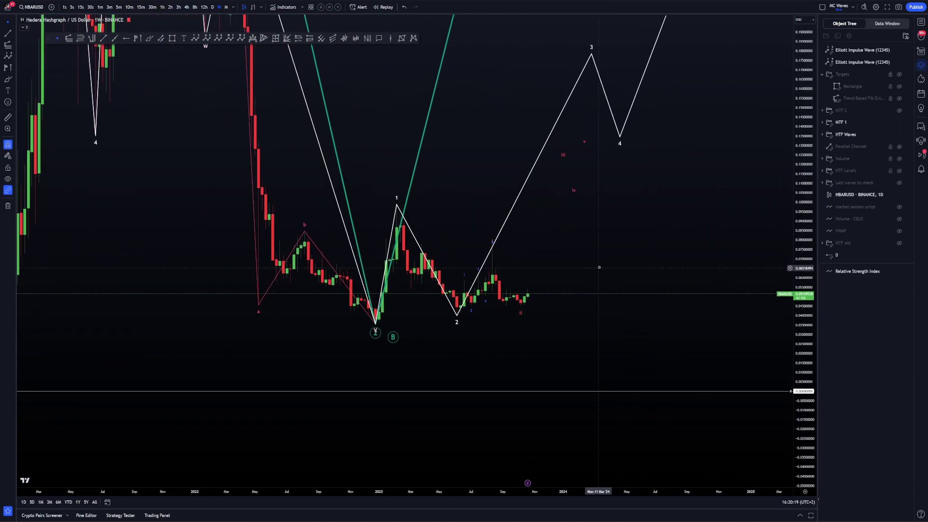
drag(717, 286, 761, 291)
drag(799, 334, 795, 281)
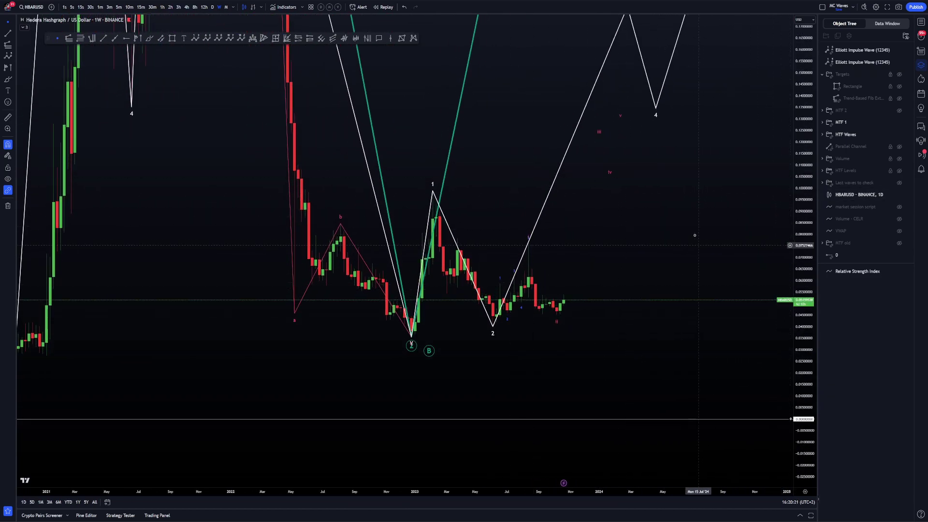
drag(695, 235, 619, 277)
scroll(619, 277, down, 3)
drag(799, 222, 799, 297)
scroll(642, 278, up, 2)
drag(642, 278, 622, 285)
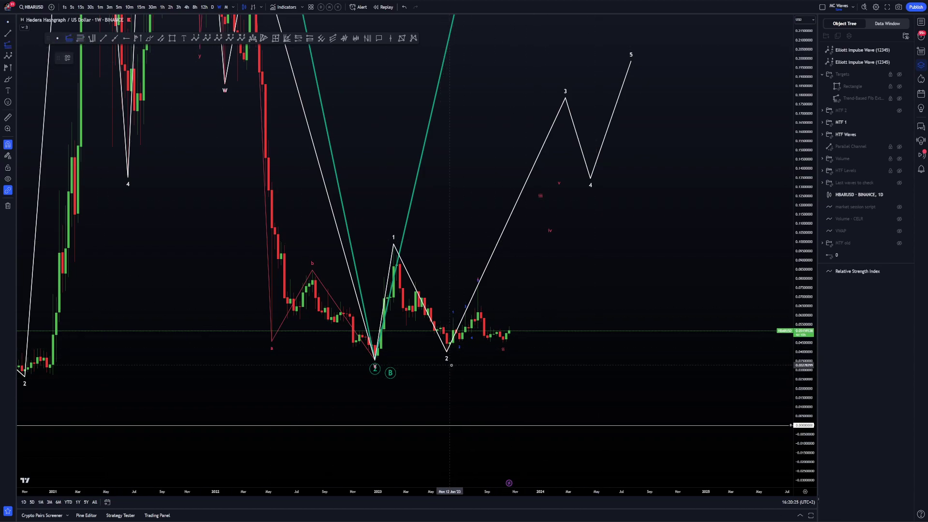
scroll(642, 263, down, 3)
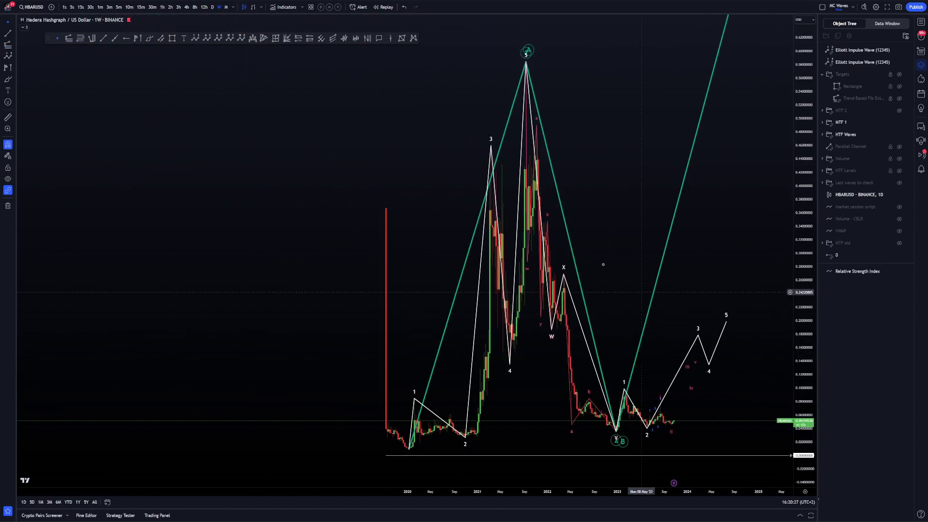
drag(805, 82, 802, 340)
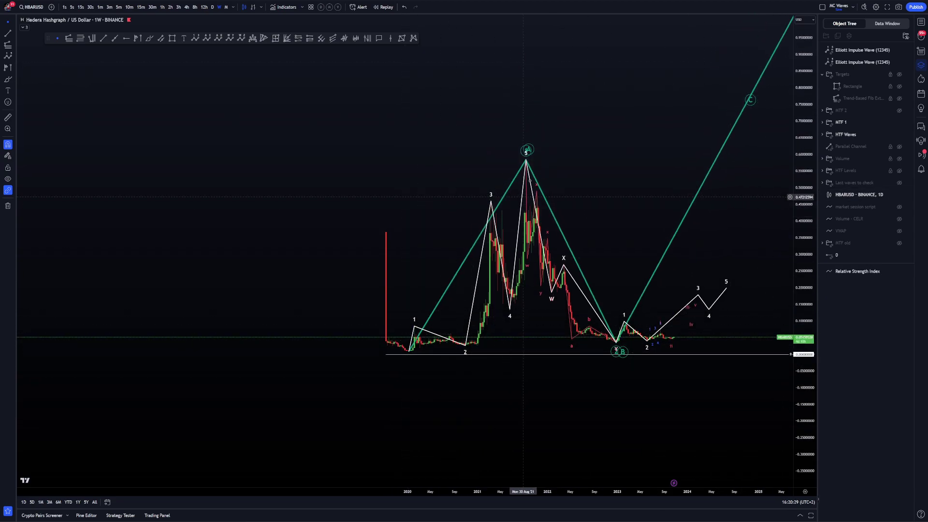
scroll(613, 271, down, 3)
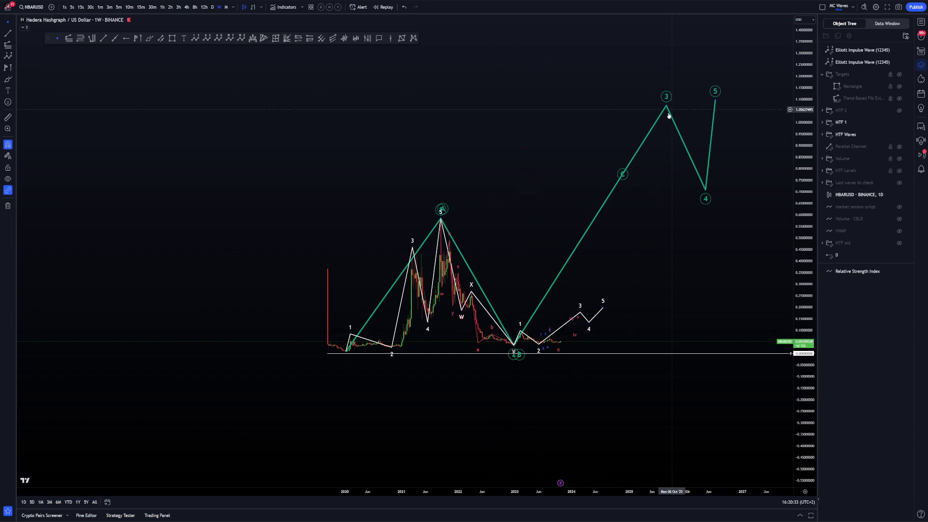
Move the projected peak of green wave 3 to about 1.09 in late 2025.
click(668, 105)
drag(668, 105, 682, 102)
click(69, 38)
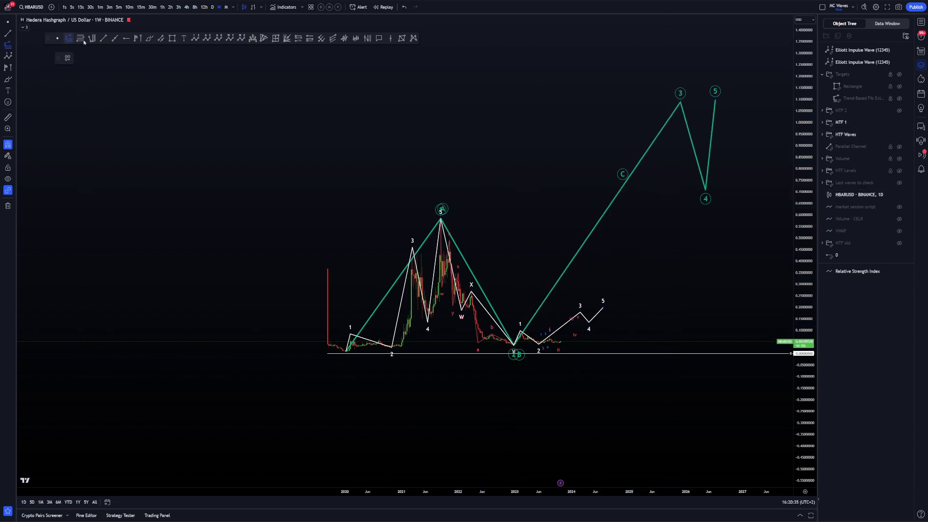
key(Escape)
drag(621, 440, 656, 424)
scroll(657, 424, up, 2)
drag(704, 247, 611, 283)
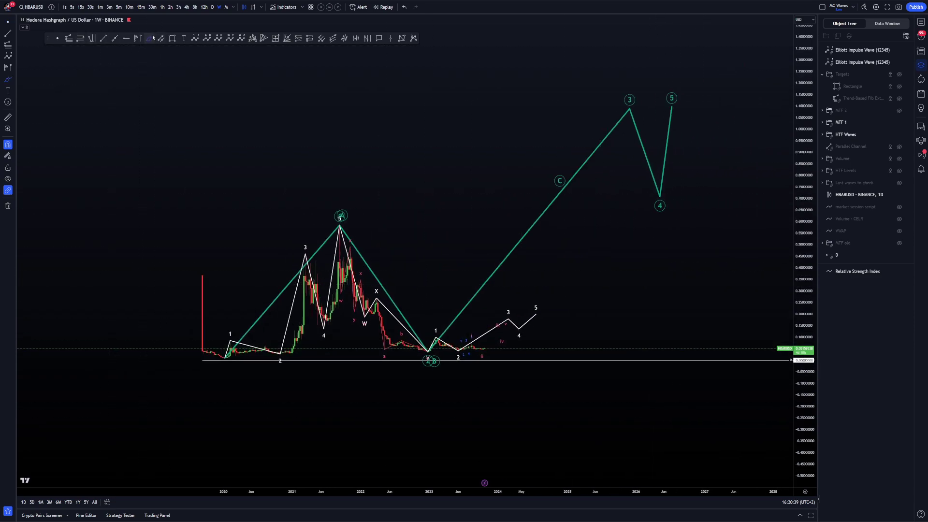
Sketch a larger long-term price path with brush strokes from the 2020 start through the projected advance, and undo all of it.
mouse_move(434, 345)
mouse_down()
mouse_move(601, 135)
mouse_move(735, 77)
mouse_up()
key(ctrl+z)
mouse_move(428, 350)
mouse_down()
mouse_move(531, 126)
mouse_move(572, 269)
mouse_up()
mouse_move(576, 275)
mouse_down()
mouse_move(698, 36)
mouse_move(733, 186)
mouse_move(783, 28)
mouse_move(789, 169)
mouse_up()
drag(201, 346, 378, 300)
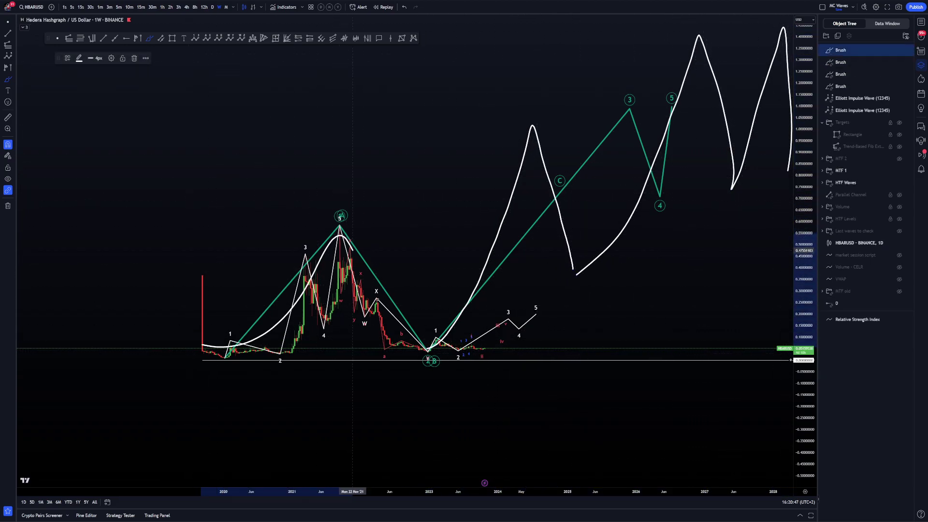
key(ctrl+z)
key(ctrl+z)
key(ctrl+z)
key(ctrl+z)
key(ctrl+z)
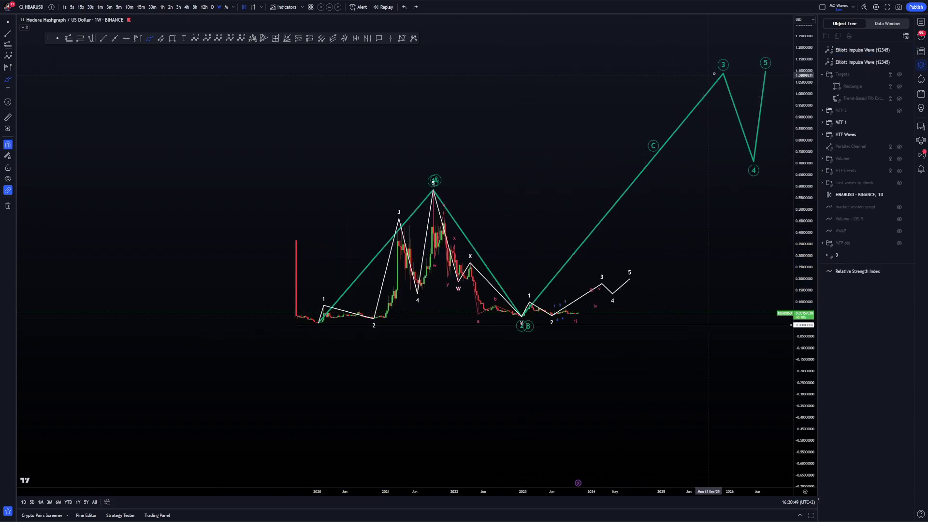
Mark the projected green wave 3 to wave 5 peaks with brush strokes and undo the marks.
mouse_move(713, 73)
mouse_down()
mouse_move(720, 57)
mouse_move(773, 68)
mouse_up()
key(ctrl+z)
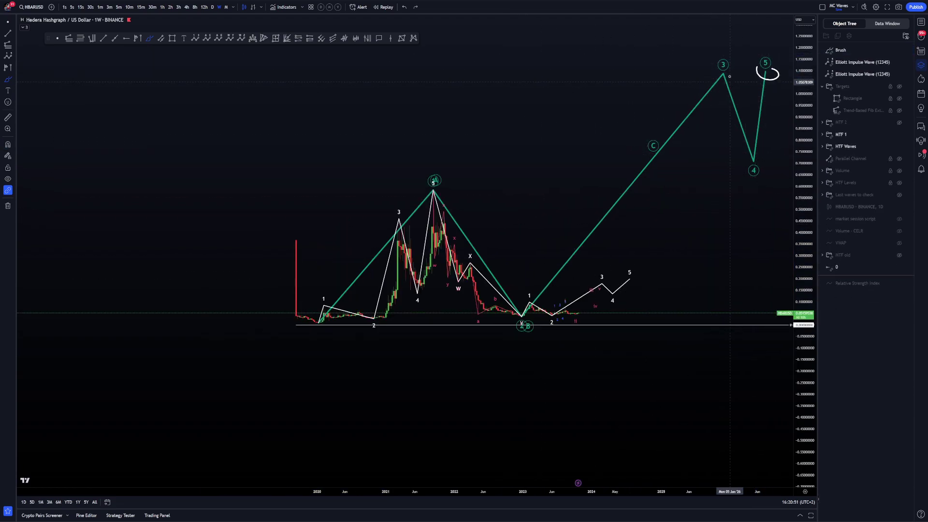
key(Escape)
drag(601, 77, 516, 102)
key(ctrl+z)
key(ctrl+z)
Draw a Trend-Based Fib Extension from the January 2020 low over the September 2021 peak to the wave 2 low, using the 2 - W3 template.
mouse_move(689, 213)
mouse_down()
mouse_move(547, 238)
mouse_move(540, 253)
mouse_up()
scroll(373, 172, down, 2)
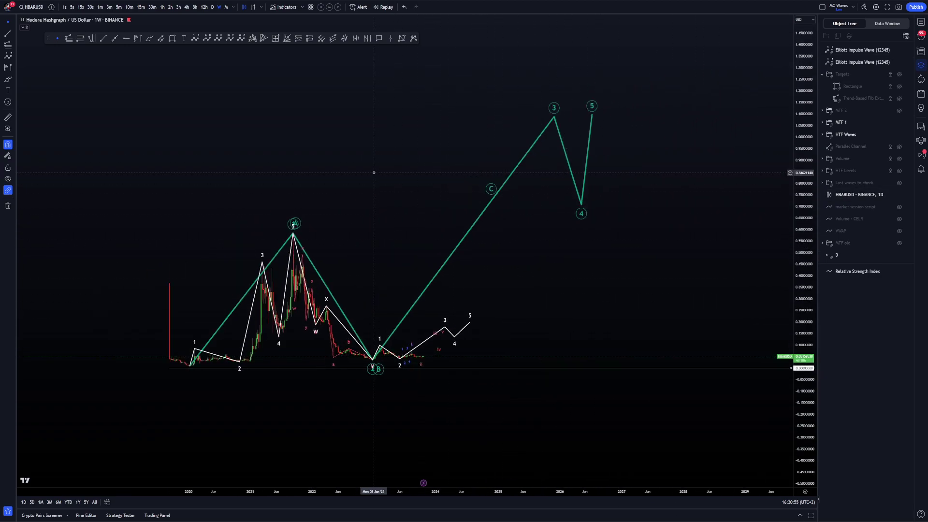
scroll(343, 117, up, 1)
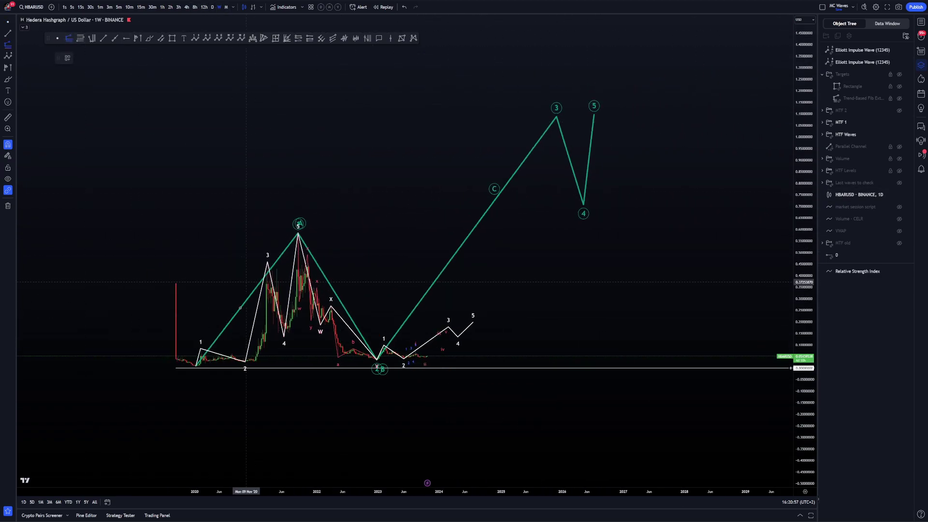
click(196, 367)
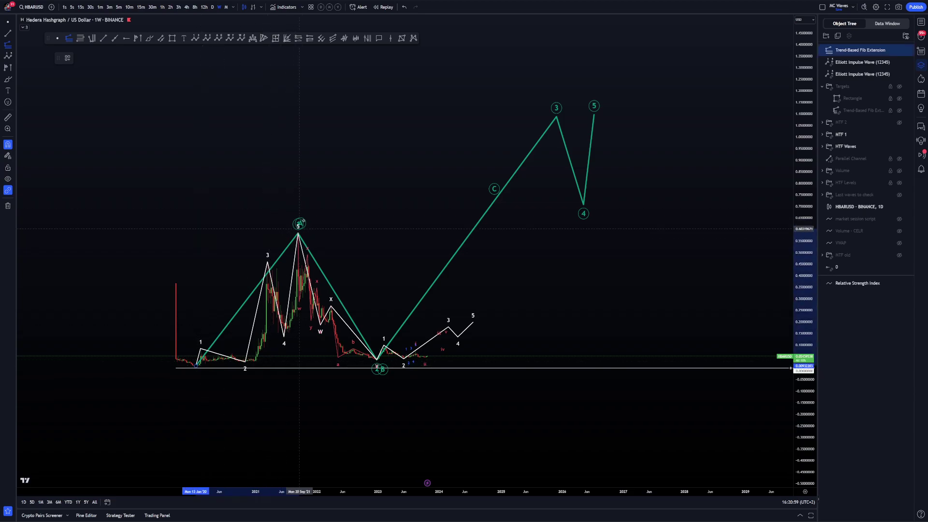
click(298, 234)
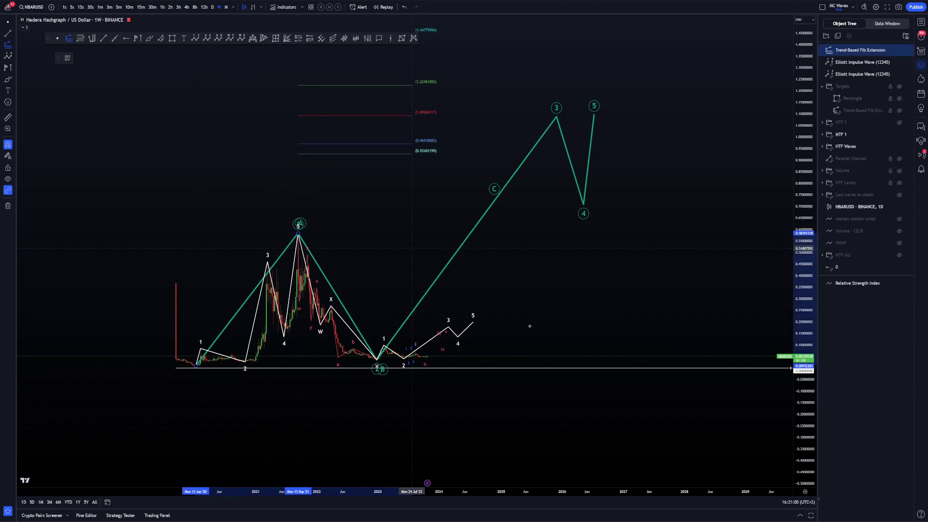
click(613, 360)
right_click(613, 360)
mouse_move(662, 370)
click(694, 402)
Move the green wave 3 peak onto the 0.967 extension level at about September 2025.
drag(725, 260, 640, 282)
scroll(639, 278, down, 2)
drag(537, 139, 537, 169)
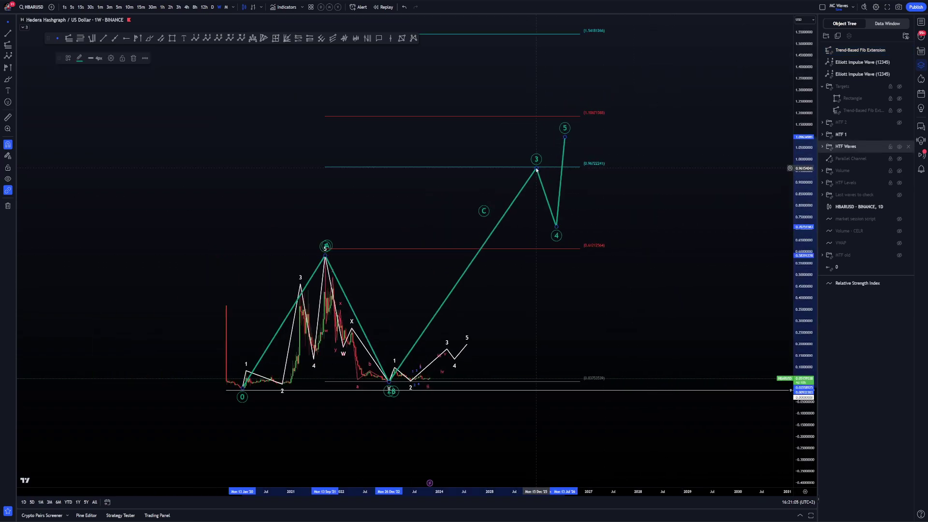
drag(652, 196, 587, 188)
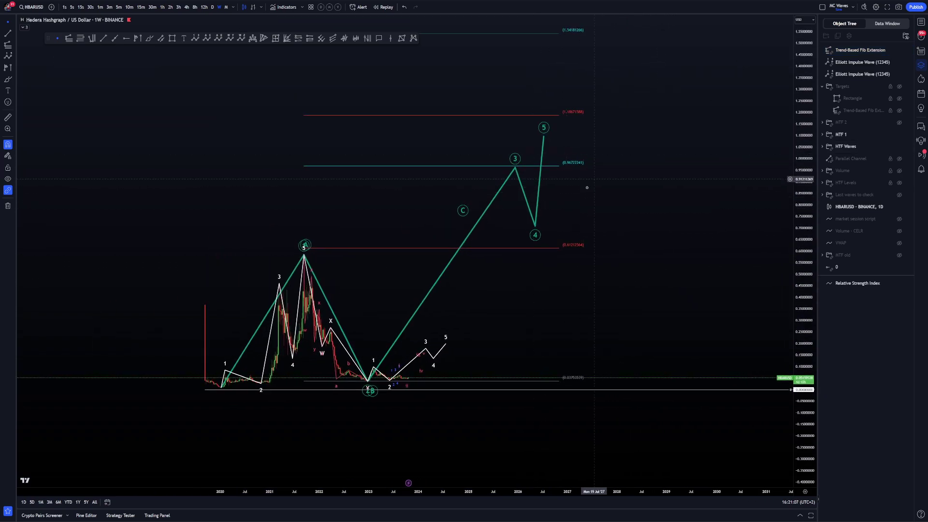
click(518, 167)
drag(517, 168, 507, 165)
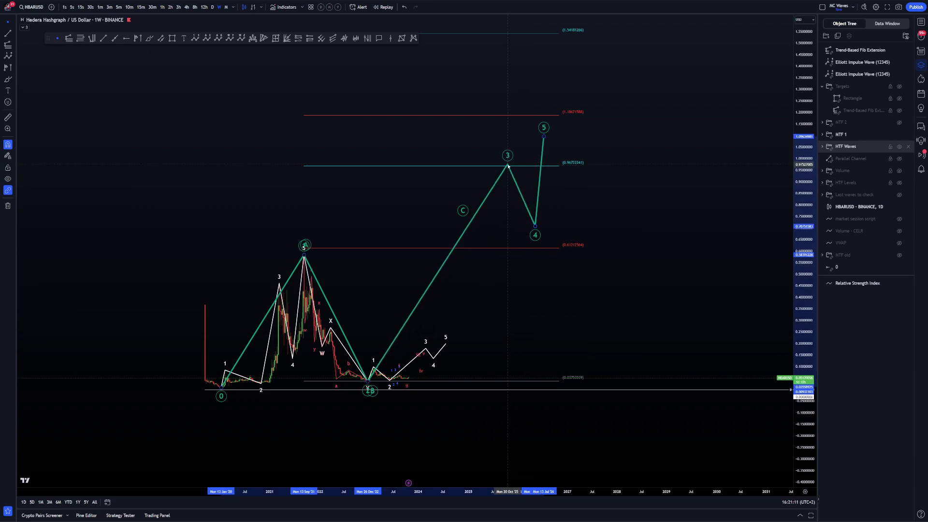
click(513, 156)
right_click(515, 154)
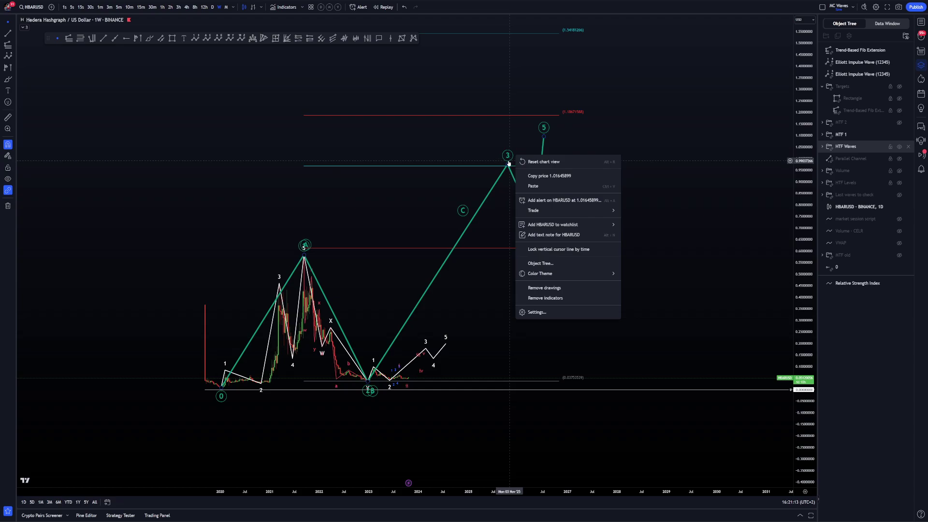
click(508, 162)
drag(507, 165, 504, 166)
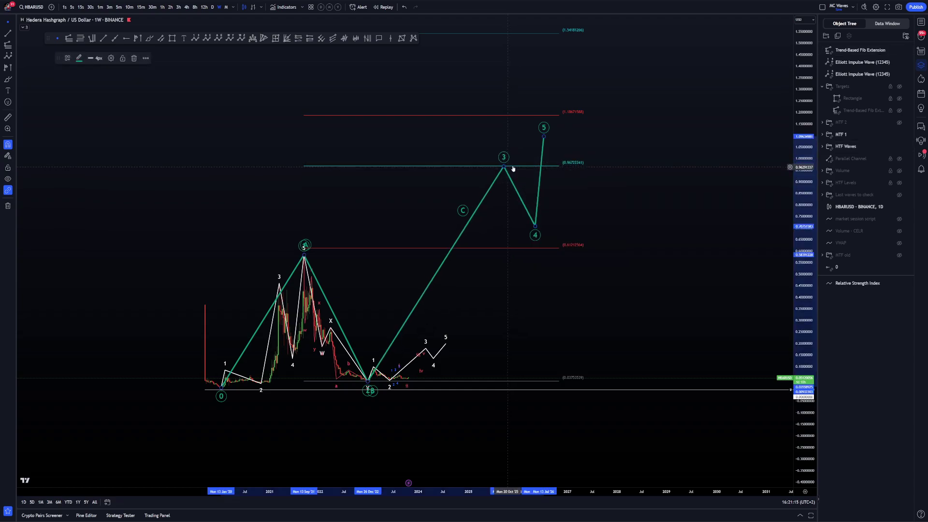
drag(538, 226, 540, 220)
key(ctrl+z)
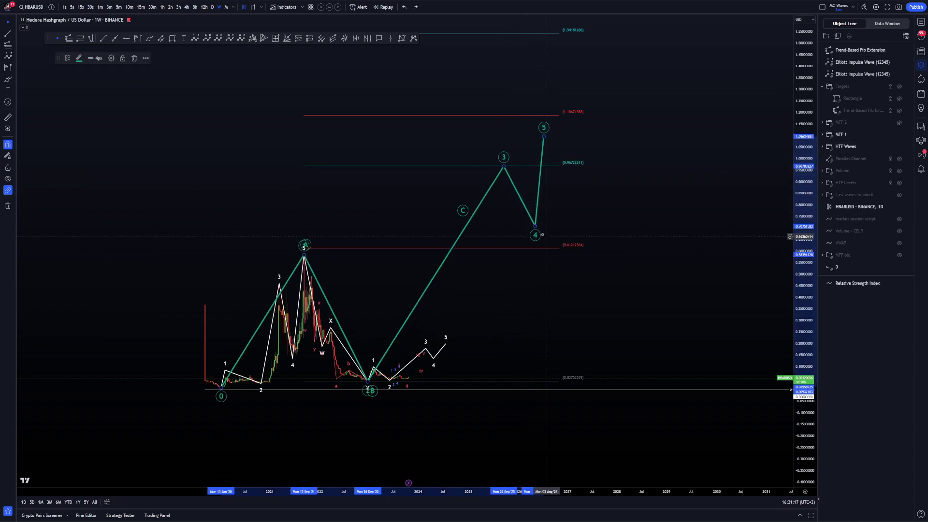
Draw a Fib Retracement from the wave 3 peak down to the wave 2 low, with the template marking the 0.61–0.75 zone.
click(80, 38)
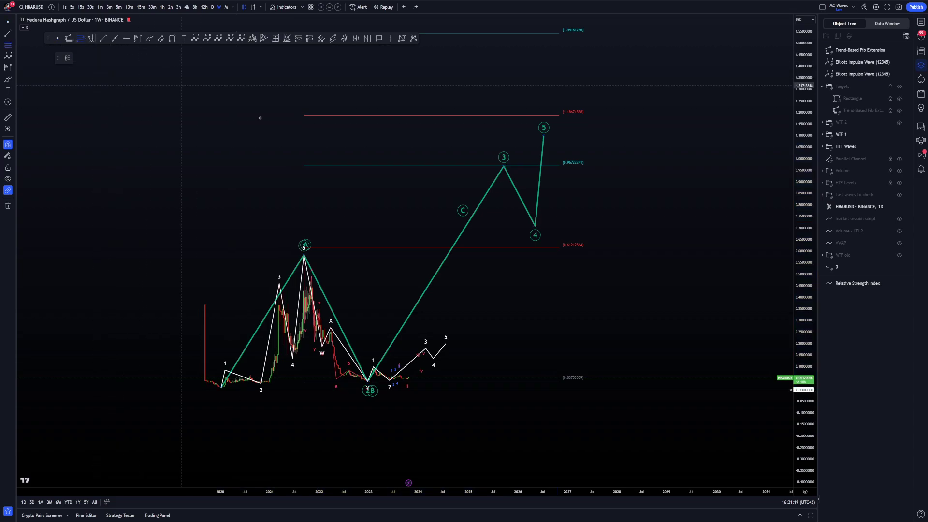
click(533, 165)
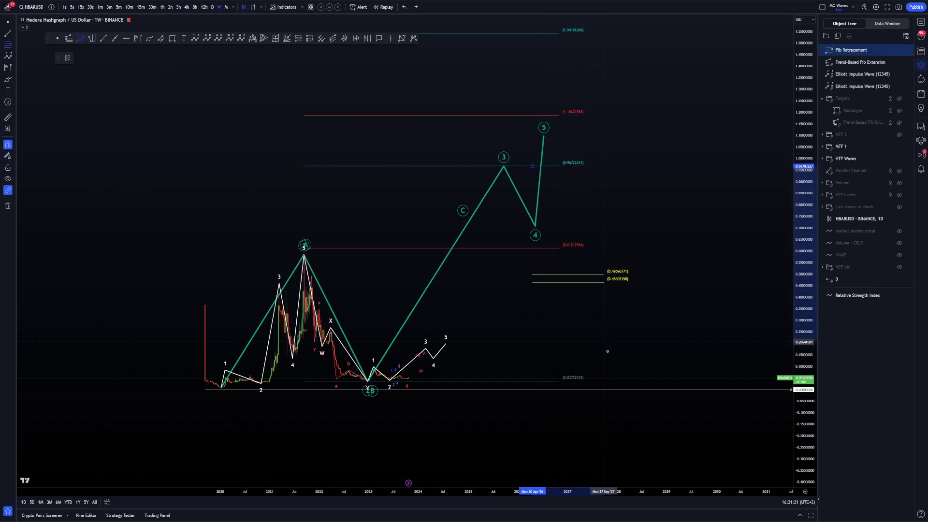
click(605, 381)
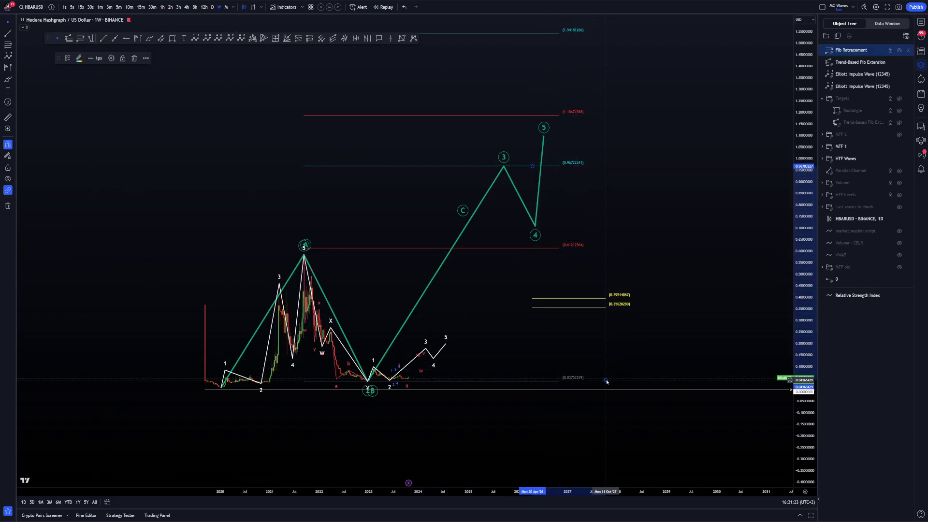
right_click(605, 381)
mouse_move(642, 376)
click(690, 357)
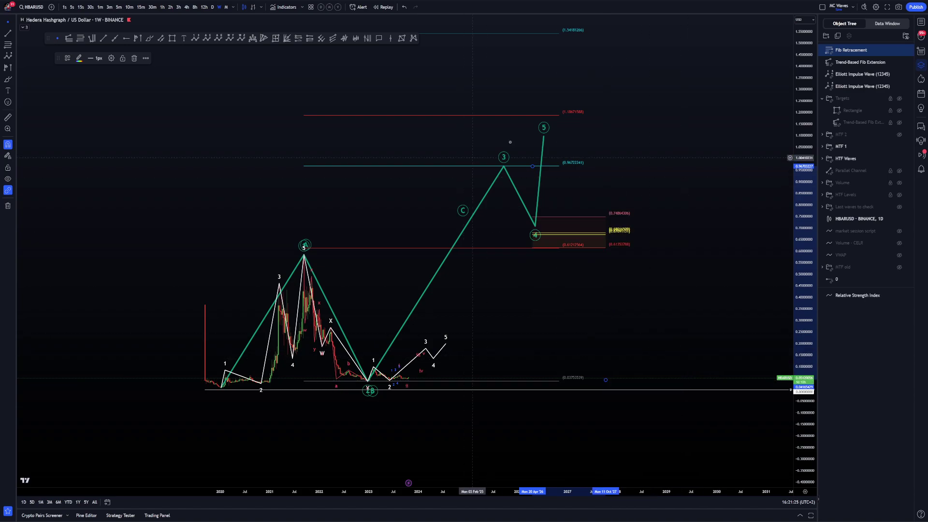
Move green wave 4 to the 0.748 retracement level in mid-2026 and green wave 5 to about mid-2027.
drag(535, 227, 539, 215)
click(563, 217)
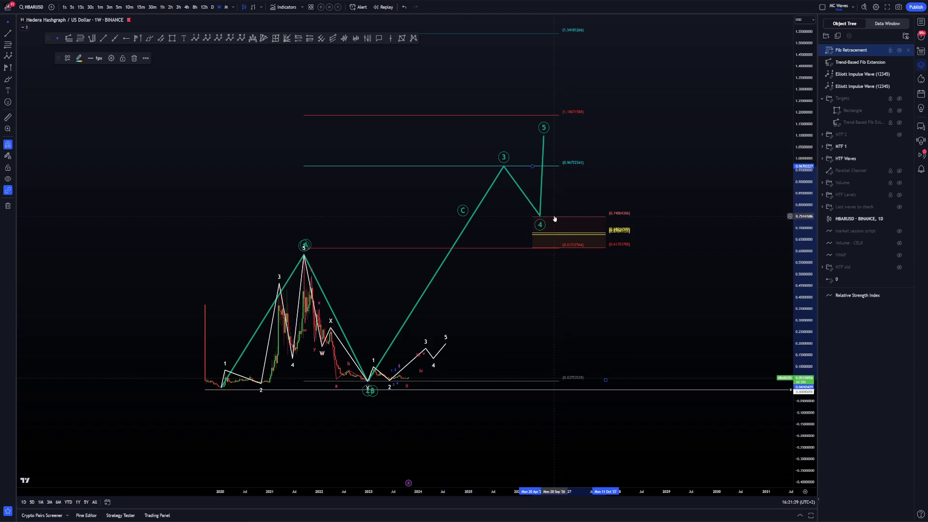
double_click(555, 218)
key(Escape)
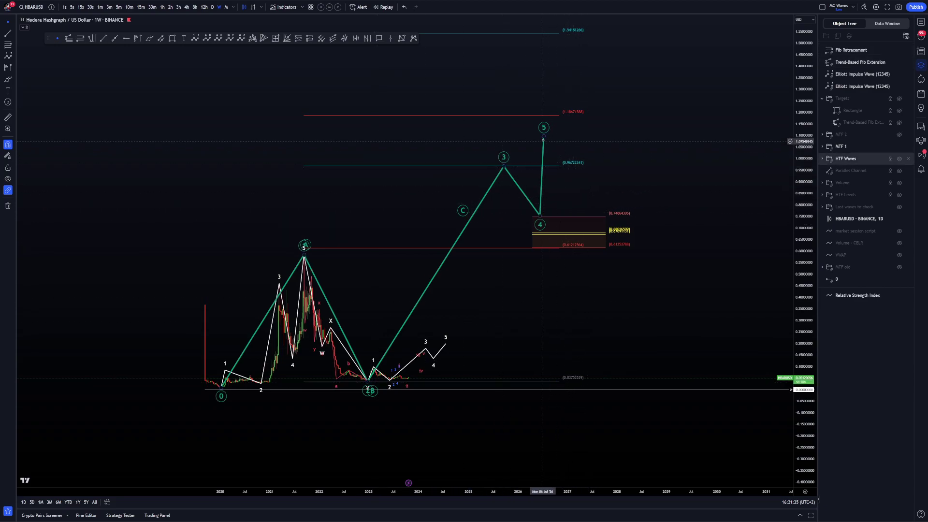
drag(544, 136, 586, 144)
Re-anchor the Trend-Based Fib Extension's third point at the wave 4 low near 0.748 and apply the 3 - W5 template.
drag(561, 383, 702, 219)
right_click(703, 218)
mouse_move(718, 223)
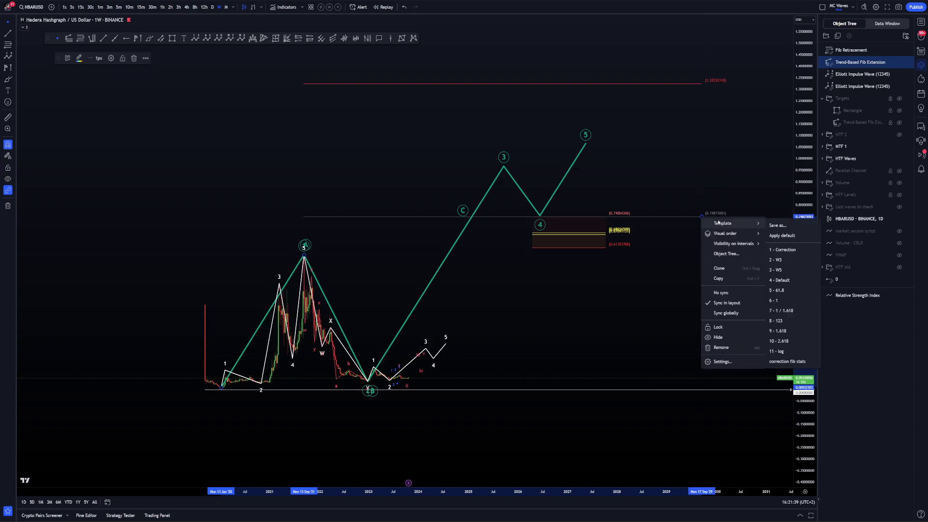
click(775, 270)
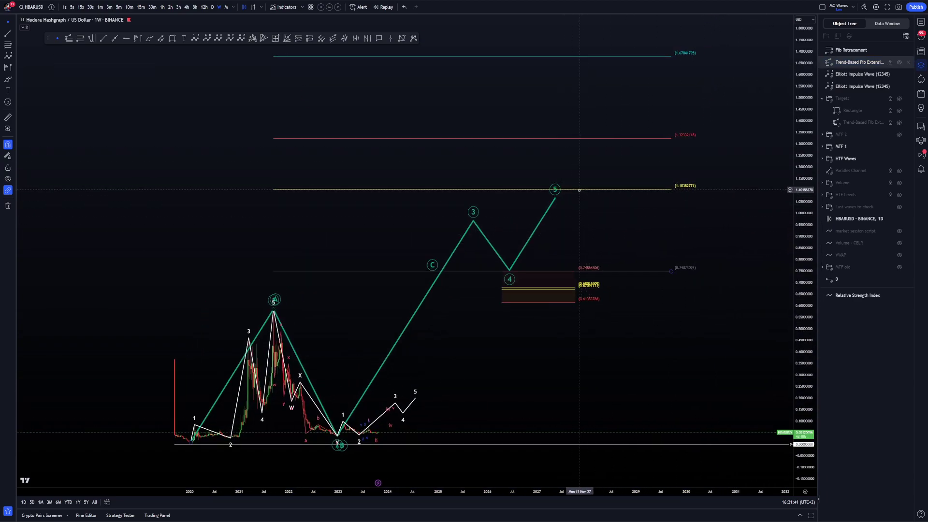
Try moving green wave 5 to about 1.10 in August 2027 and green wave 3 up to about 1.5.
drag(577, 109, 574, 180)
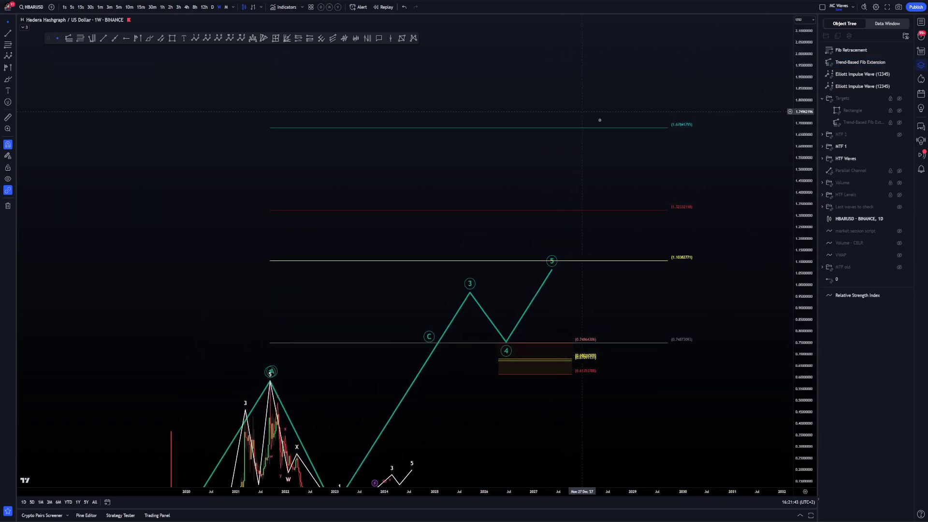
drag(804, 143, 803, 256)
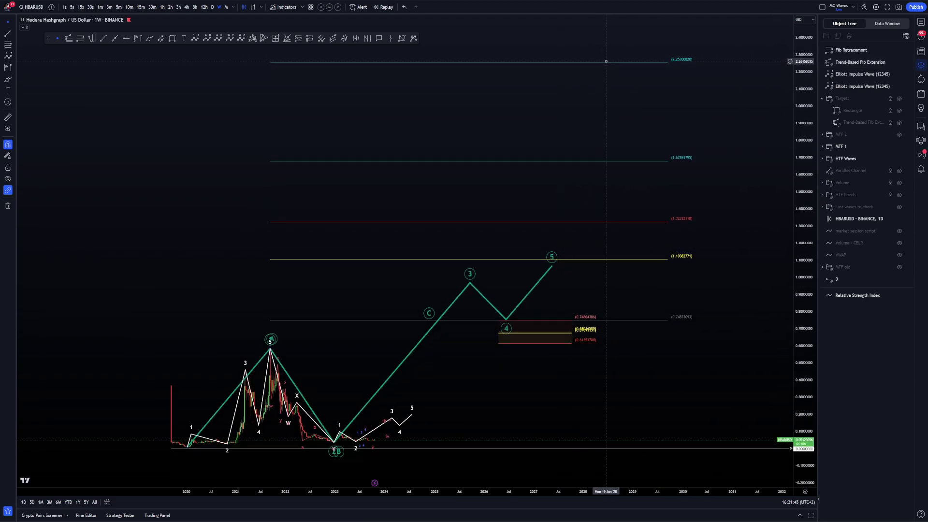
click(558, 234)
mouse_move(558, 234)
mouse_down()
mouse_move(603, 106)
mouse_move(584, 118)
mouse_move(591, 198)
mouse_move(561, 233)
mouse_up()
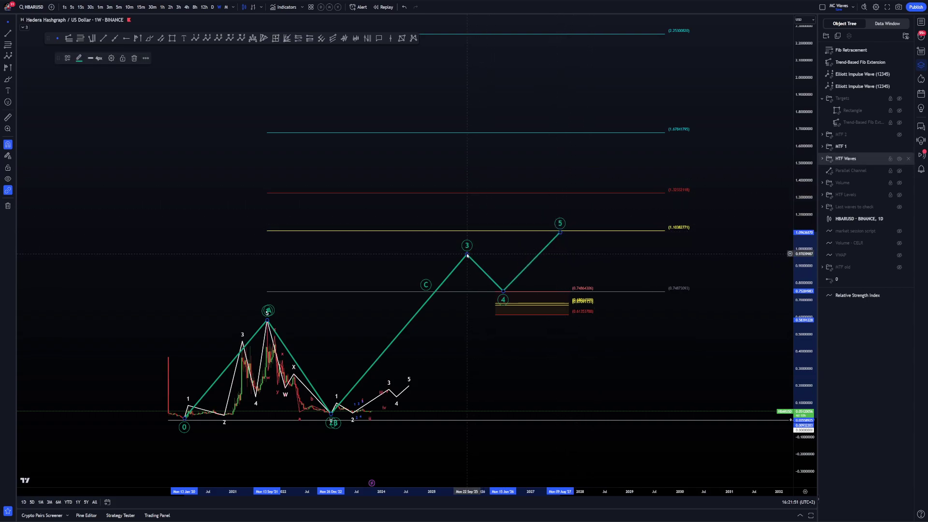
mouse_move(467, 255)
mouse_down()
mouse_move(479, 129)
mouse_move(475, 247)
mouse_move(483, 162)
mouse_up()
Undo the green wave moves and the previous re-anchoring and template change of the Trend-Based Fib Extension.
key(ctrl+z)
key(ctrl+z)
key(ctrl+z)
key(ctrl+z)
key(ctrl+z)
key(ctrl+z)
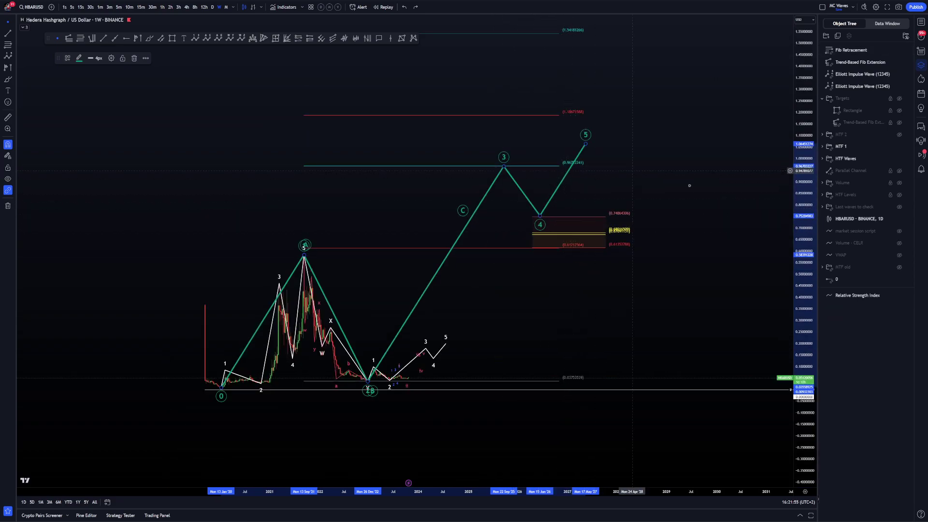
Examine the upper Trend-Based Fib Extension levels in relation to the green wave 3, 4 and 5 projection.
drag(802, 174, 802, 319)
drag(655, 199, 661, 316)
scroll(712, 256, down, 2)
drag(802, 240, 797, 271)
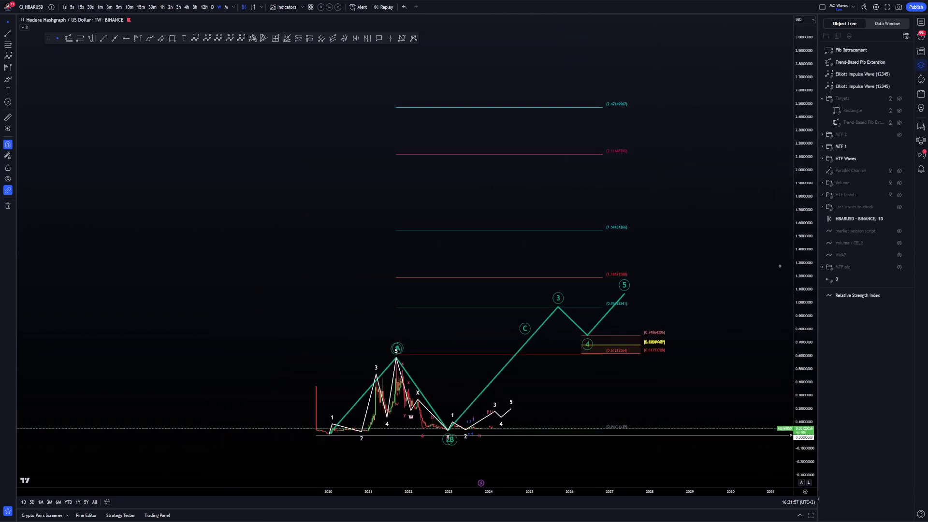
drag(637, 133, 669, 112)
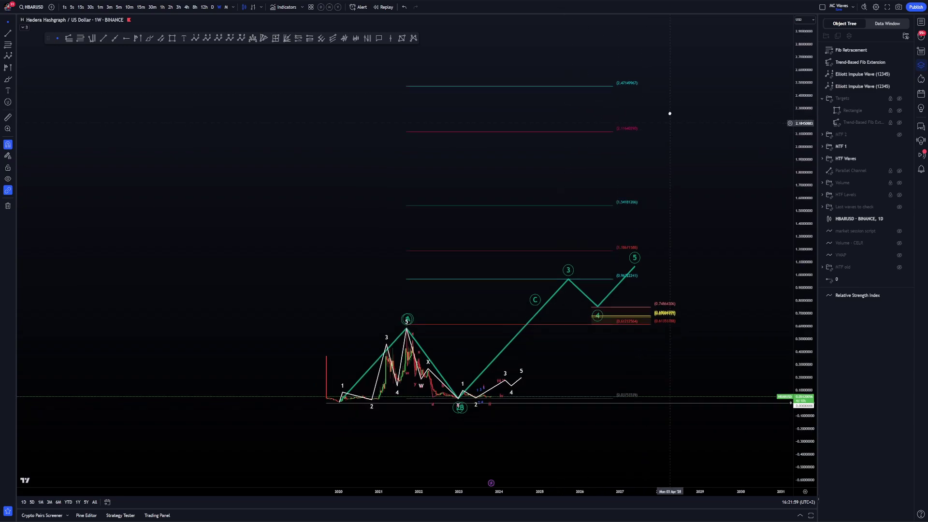
drag(719, 264, 719, 174)
scroll(727, 203, down, 1)
drag(795, 357, 798, 261)
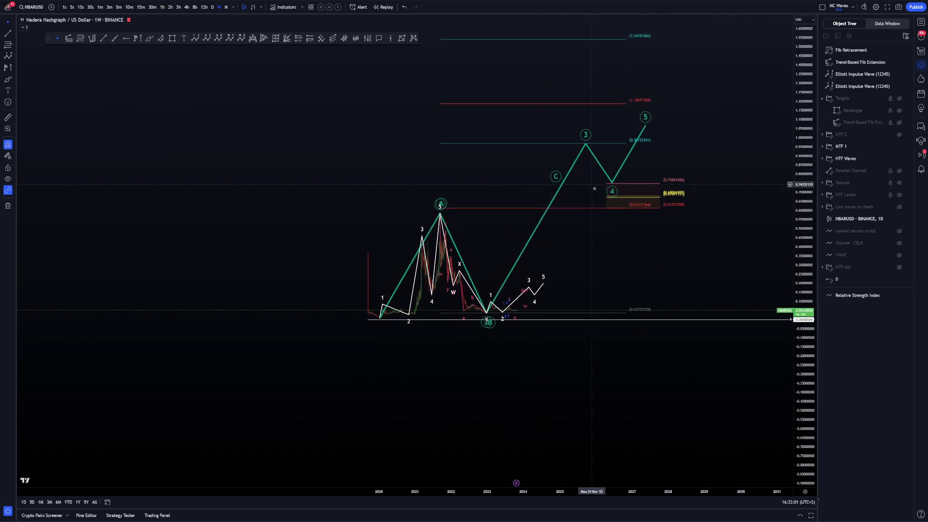
drag(723, 268, 746, 262)
drag(798, 333, 797, 261)
scroll(601, 265, up, 2)
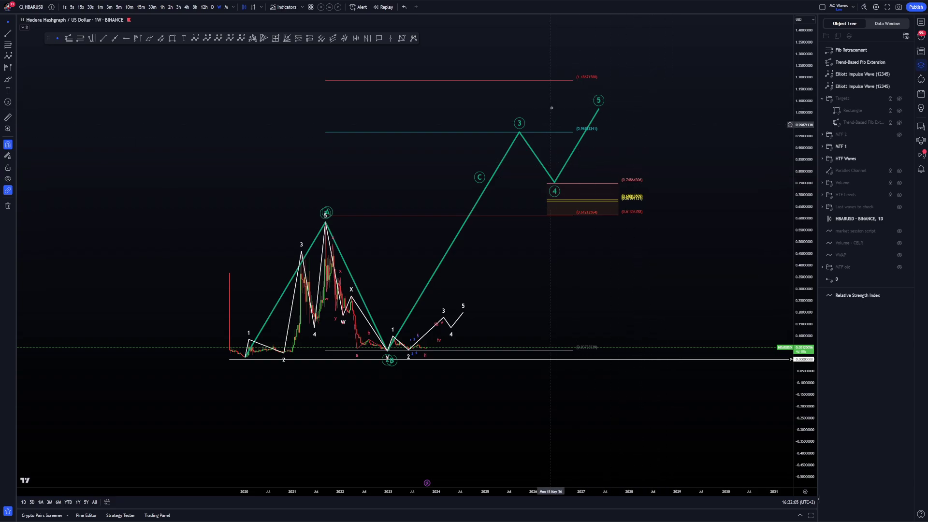
Try the 3 - W5 template on the Trend-Based Fib Extension and re-anchor its third point at the green wave 4 low.
right_click(504, 216)
click(588, 268)
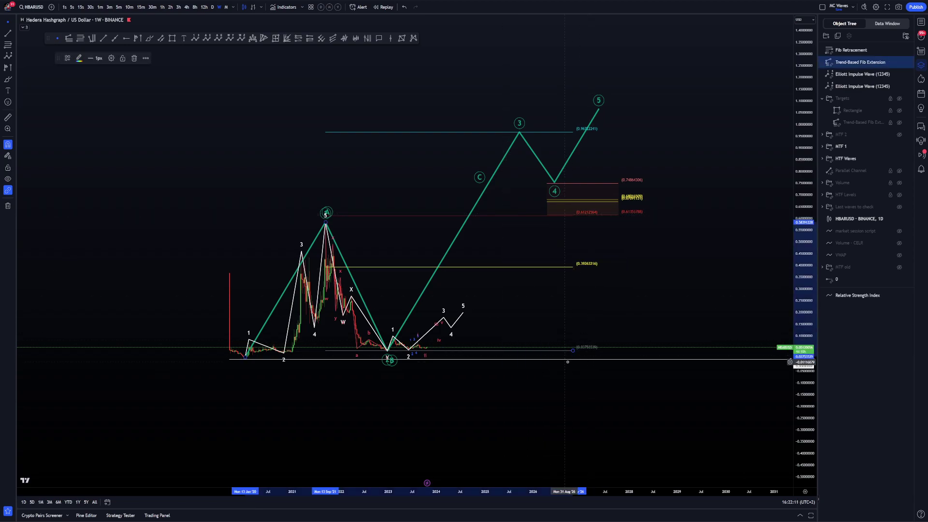
drag(573, 352, 689, 183)
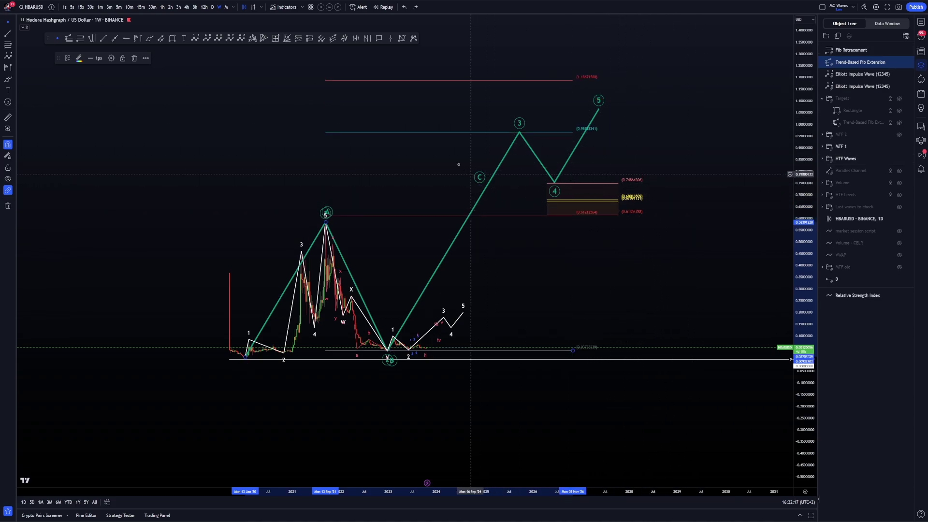
Delete the Trend-Based Fib Extension and the Fib Retracement used for the green wave projection.
key(Delete)
scroll(691, 226, up, 2)
scroll(690, 226, up, 5)
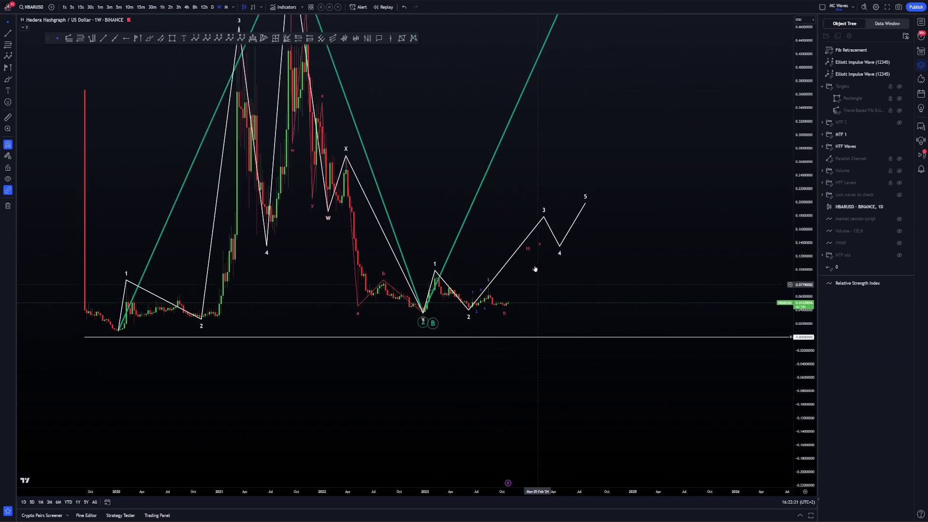
scroll(647, 240, down, 5)
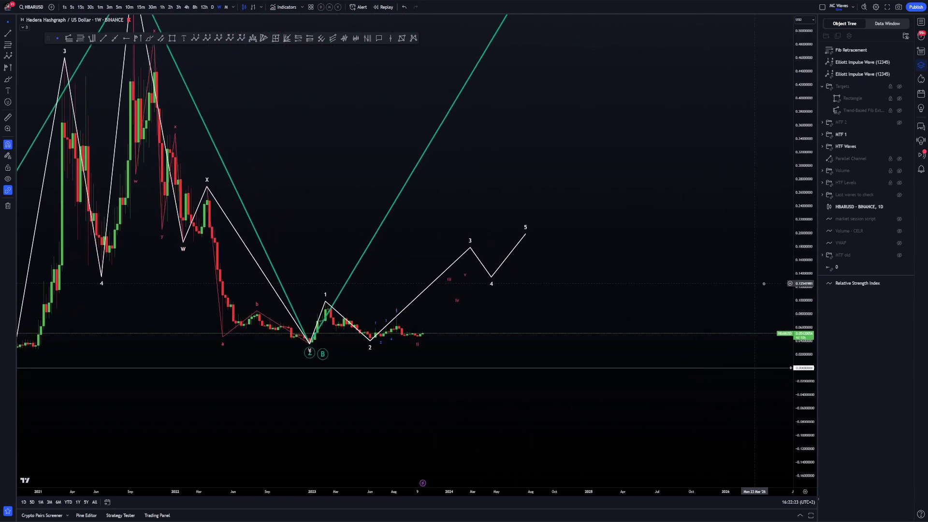
drag(725, 406, 533, 414)
click(653, 135)
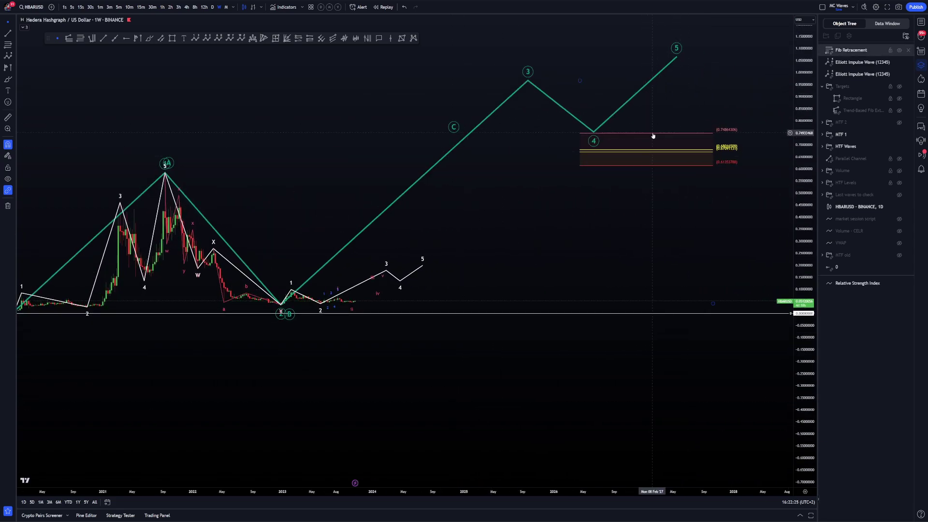
key(Delete)
drag(607, 217, 718, 154)
scroll(520, 243, up, 5)
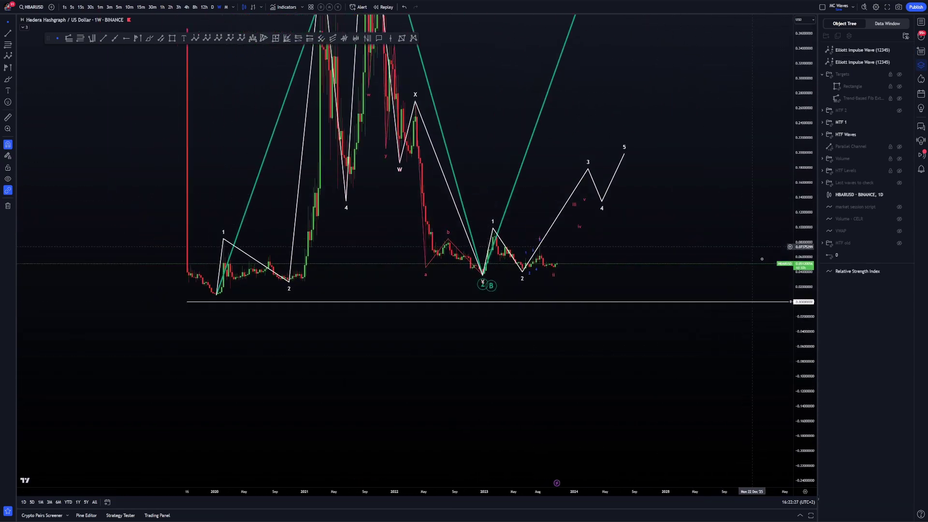
drag(520, 236, 614, 255)
drag(548, 260, 590, 255)
scroll(590, 255, up, 3)
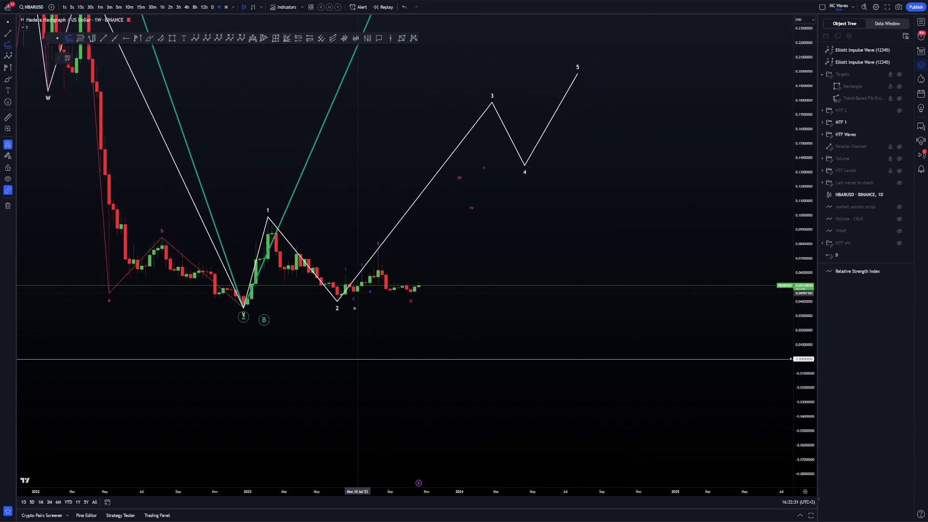
click(337, 301)
click(379, 238)
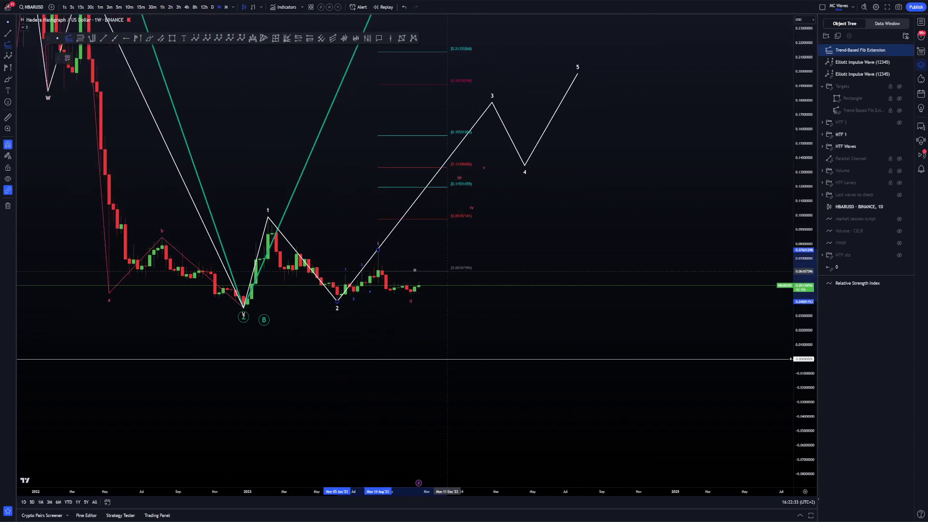
key(Escape)
Show the red Subminuette impulse's wave line and move iii to about 0.149, iv to about 0.113 and v to about 0.136 in early 2024.
double_click(459, 185)
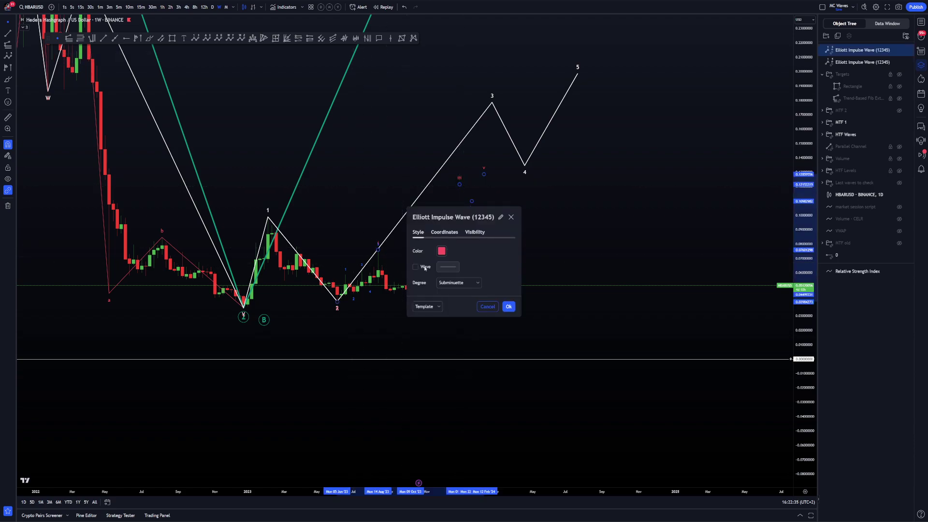
click(508, 307)
drag(459, 184, 468, 145)
drag(472, 201, 512, 163)
Move white wave 3 to about 0.186 in May 2024, wave 4 to about 0.142 in June and wave 5 to about 0.194 in August.
drag(492, 102, 532, 91)
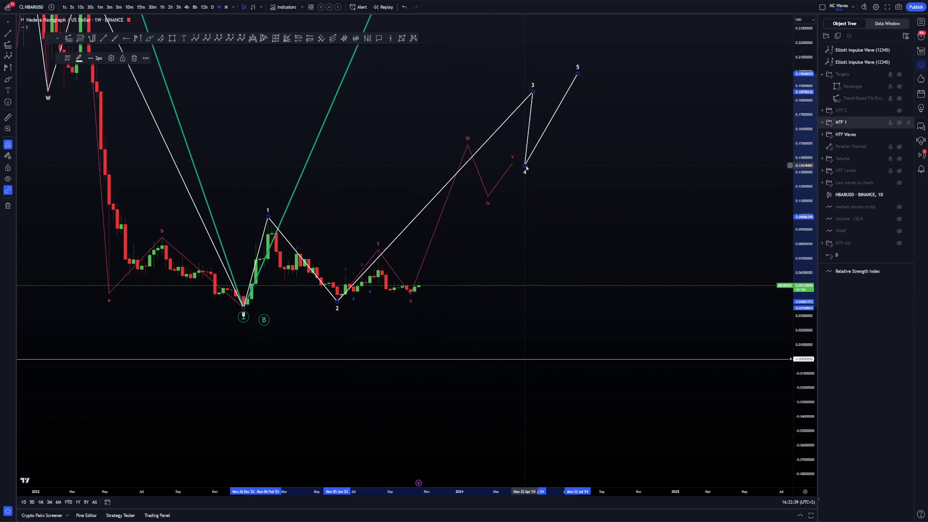
drag(525, 166, 549, 154)
drag(577, 74, 594, 80)
drag(512, 195, 541, 203)
scroll(540, 203, up, 1)
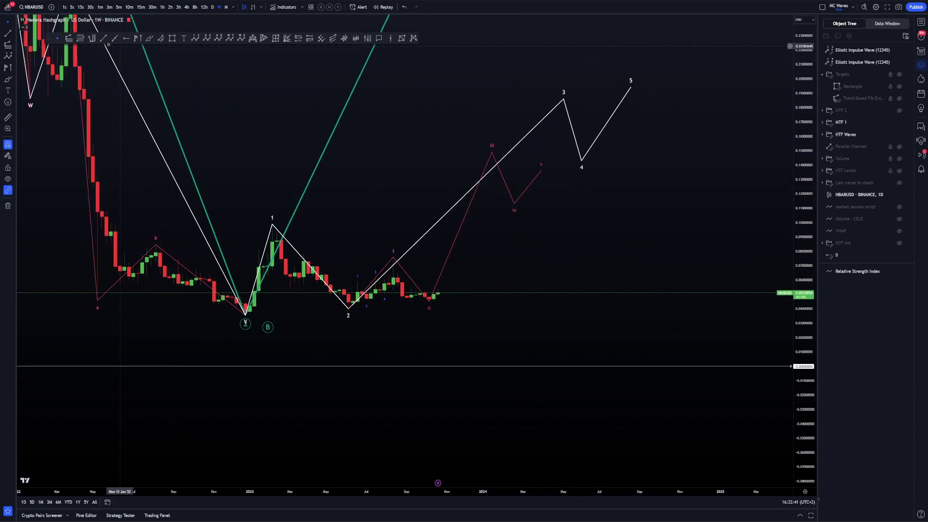
Draw a Trend-Based Fib Extension from the white wave 2 low through the red wave i peak to the wave ii low, using the 2 - W3 template.
click(348, 308)
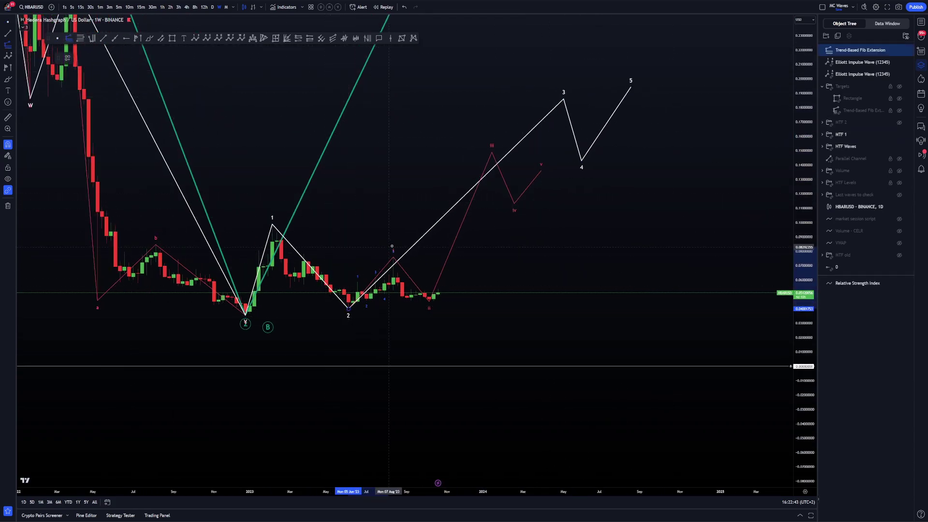
click(531, 302)
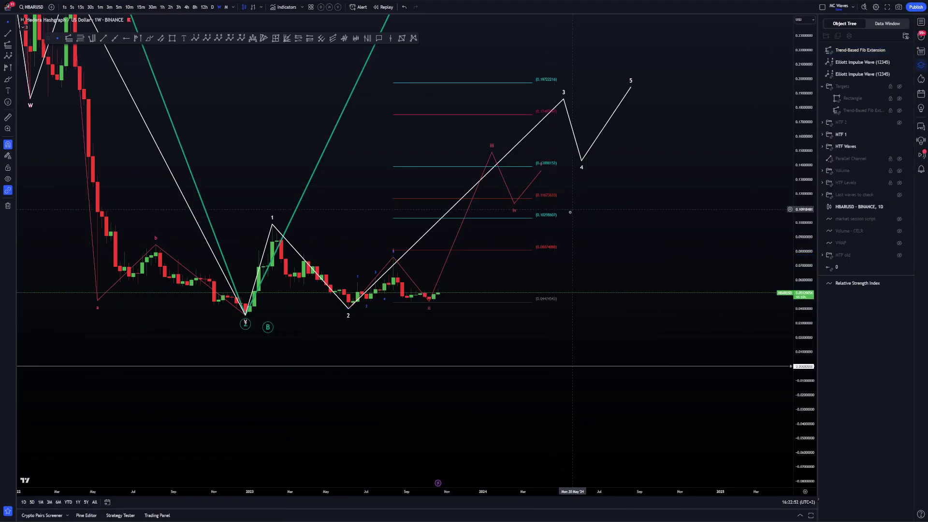
right_click(556, 218)
mouse_move(573, 225)
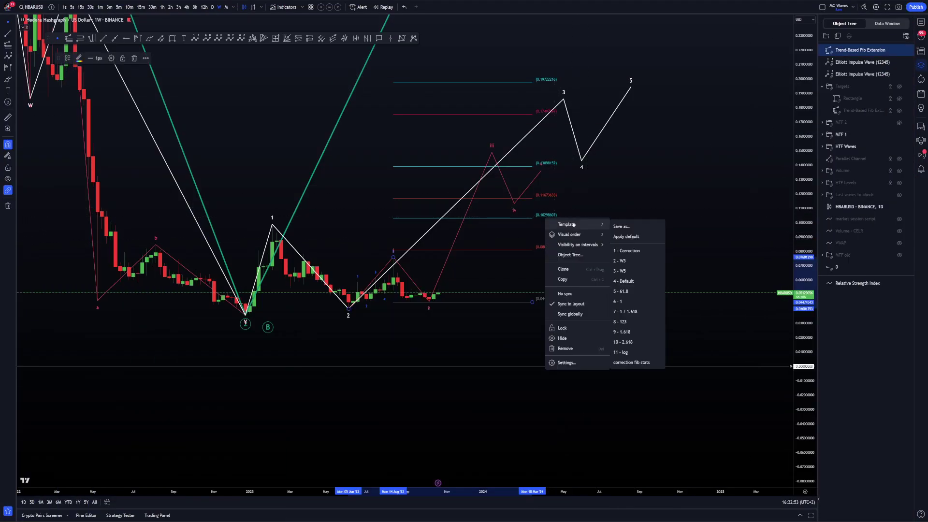
click(637, 262)
Move red wave iii onto the 0.103 extension level in December 2023 and wave iv to about 0.091.
drag(495, 153, 474, 224)
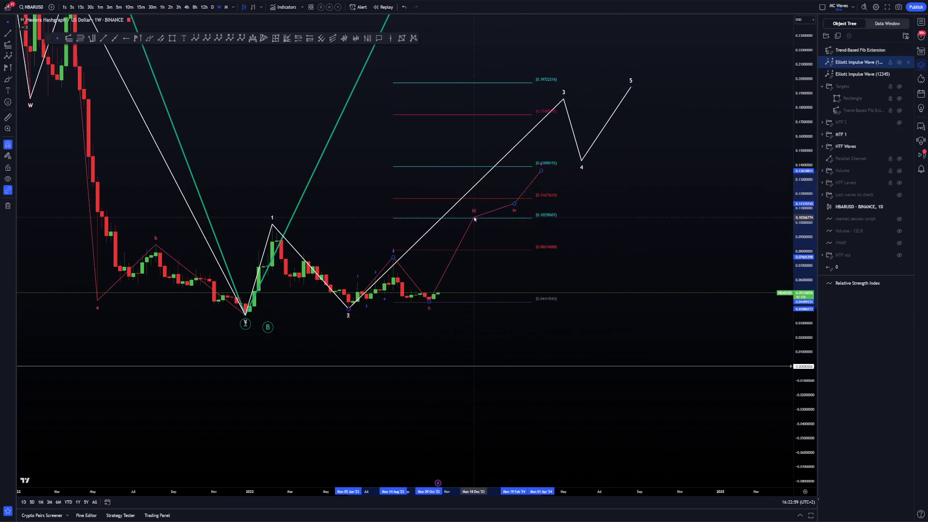
scroll(480, 222, down, 3)
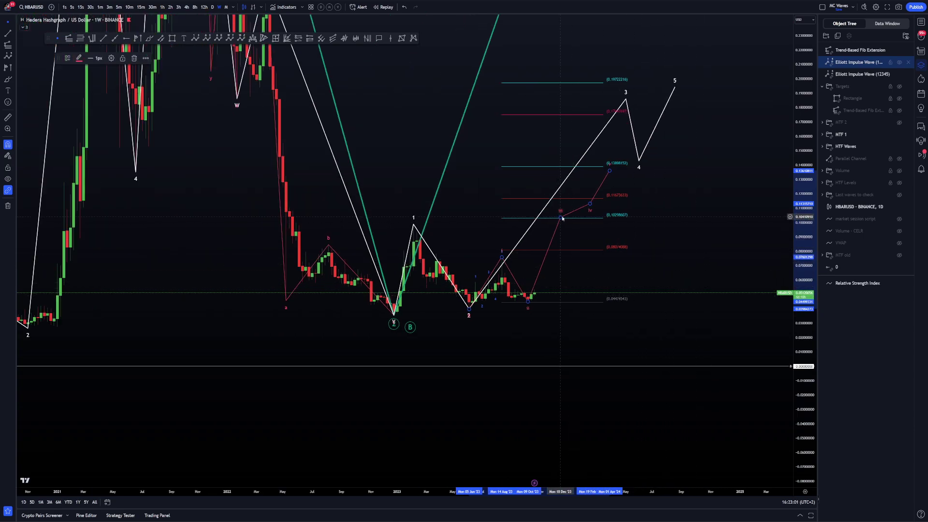
mouse_move(563, 218)
mouse_down()
mouse_move(570, 195)
mouse_move(555, 177)
mouse_up()
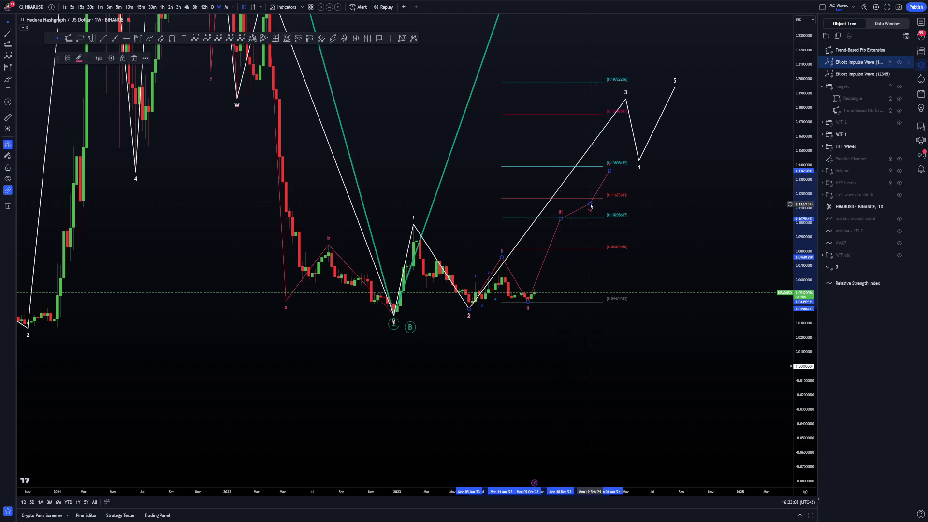
drag(589, 203, 583, 244)
click(694, 266)
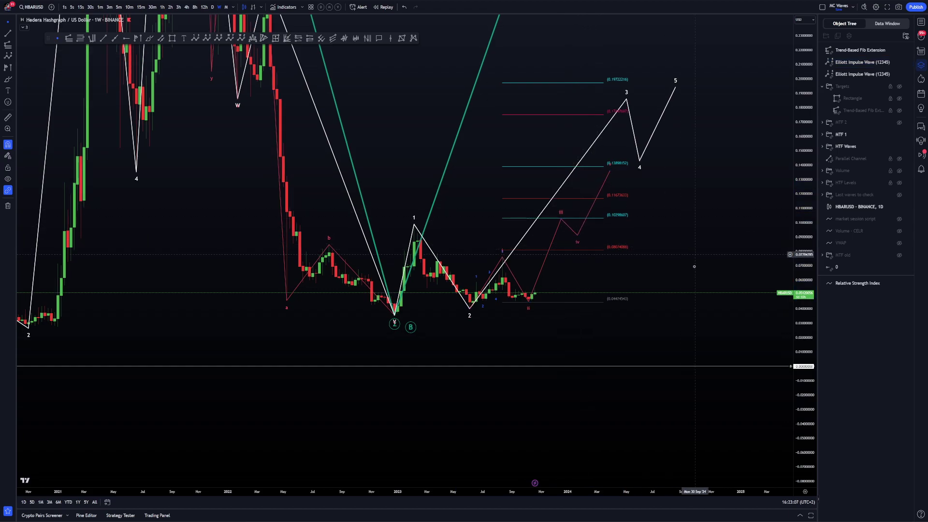
Use a temporary Fib Retracement from the red wave iii peak to the wave ii low to place wave iv at about 0.09.
scroll(696, 266, up, 1)
drag(790, 378, 800, 315)
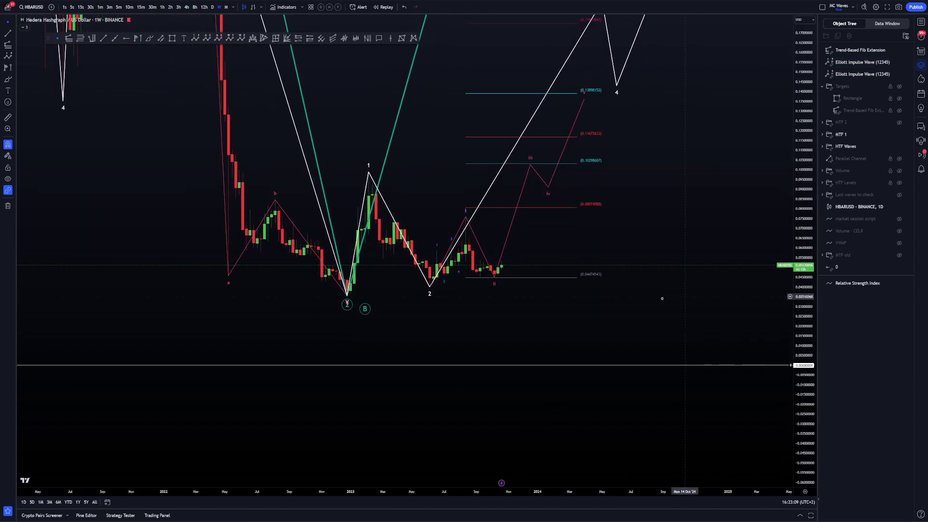
drag(626, 295, 624, 326)
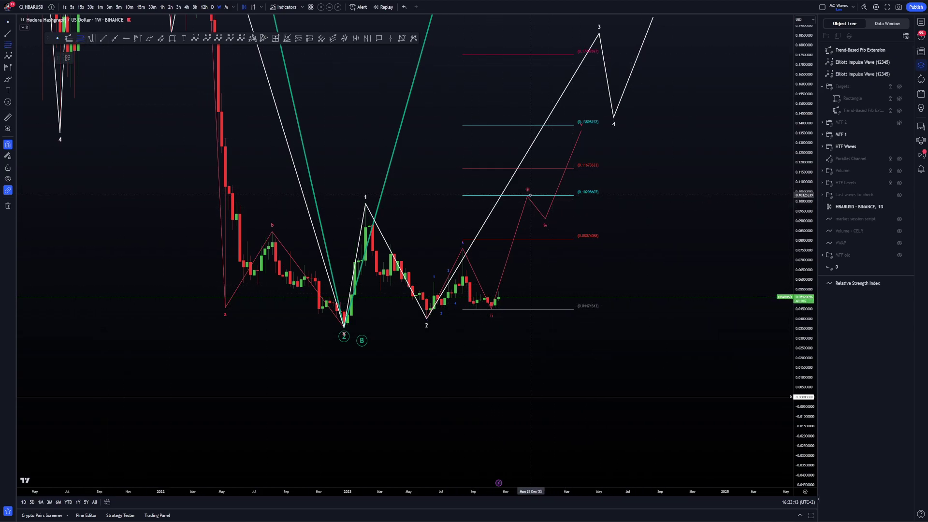
click(530, 195)
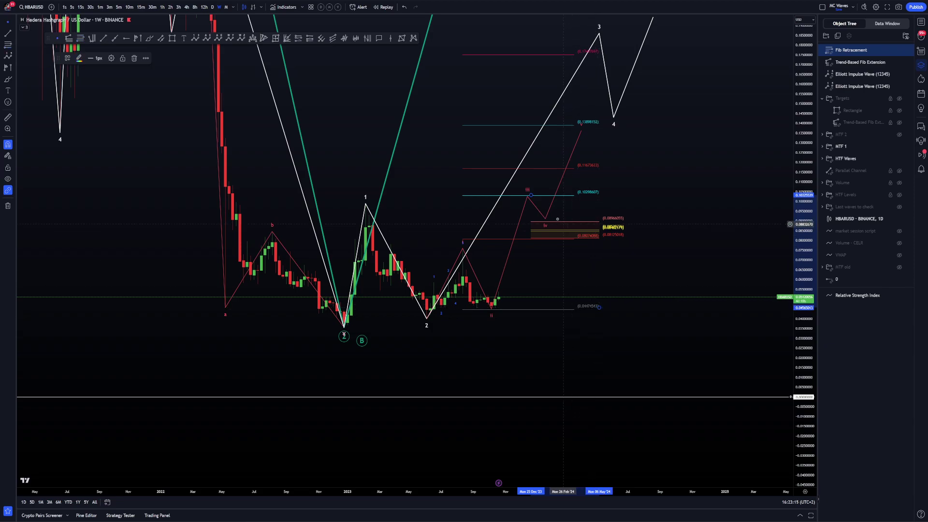
key(Escape)
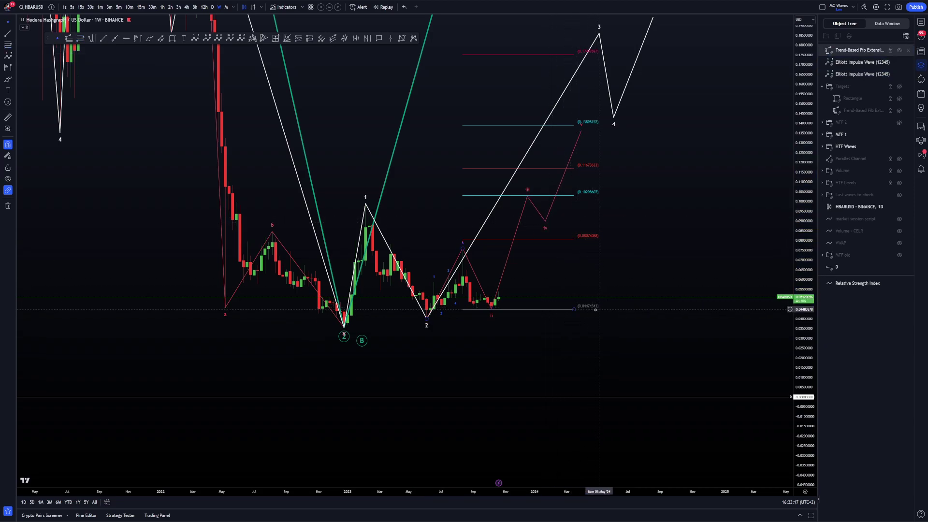
Re-anchor the Trend-Based Fib Extension at the red wave iv low with the 3 - W5 template and move wave v onto the 0.112 level.
drag(574, 309, 602, 222)
right_click(602, 221)
mouse_move(616, 228)
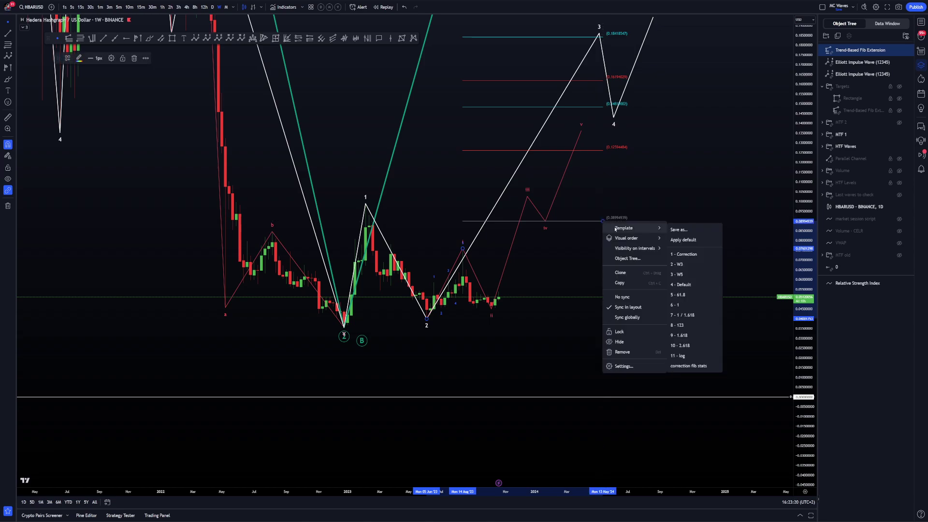
click(684, 273)
drag(563, 163, 555, 178)
drag(574, 146, 549, 198)
Try lowering white wave 3 onto the red wave v peak at about 0.113 in February 2024 and wave 4 to about 0.098.
click(357, 220)
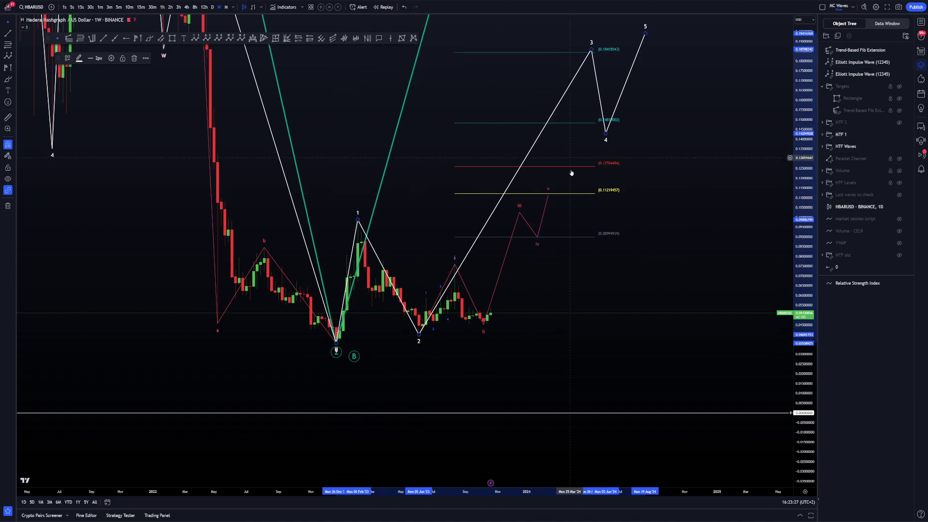
drag(588, 48, 548, 191)
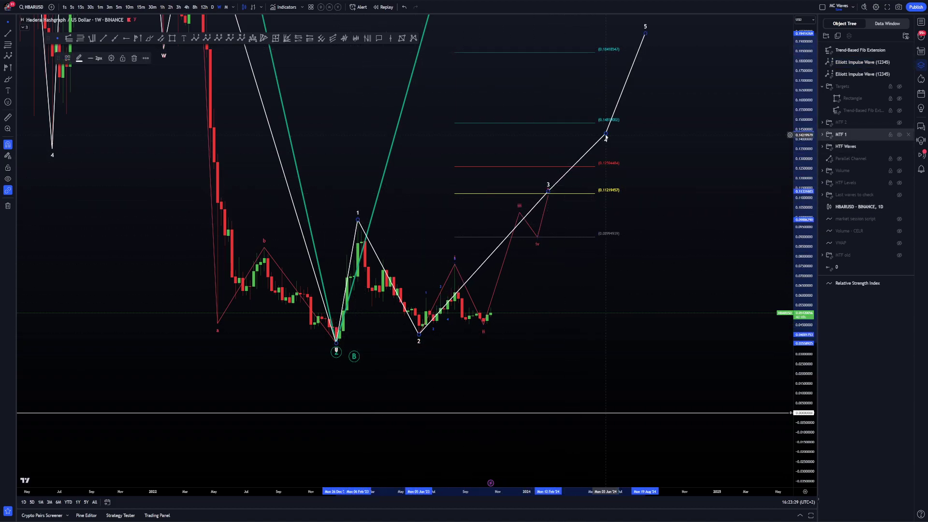
mouse_move(606, 133)
mouse_down()
mouse_move(571, 215)
mouse_move(587, 229)
mouse_move(579, 228)
mouse_up()
click(675, 191)
scroll(675, 190, down, 3)
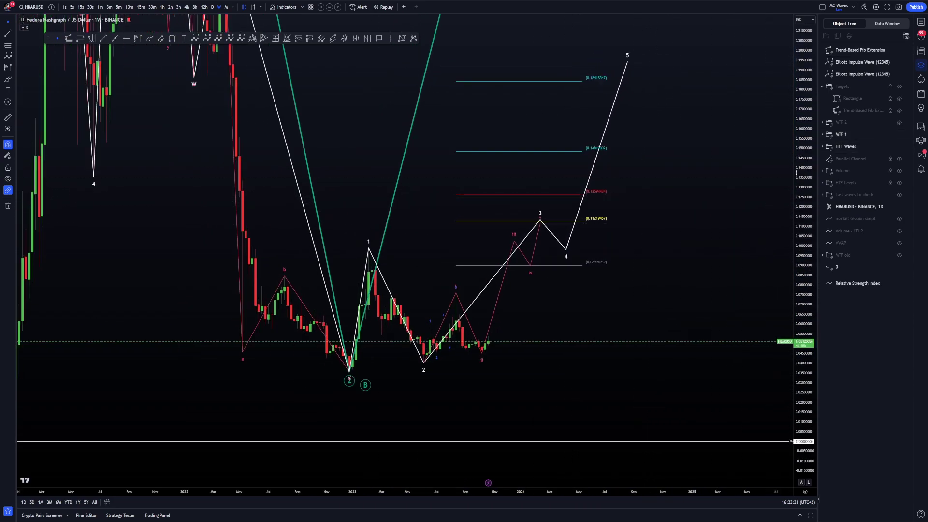
Undo the moves of white waves 3 and 4.
key(ctrl+z)
key(ctrl+z)
key(ctrl+z)
key(ctrl+z)
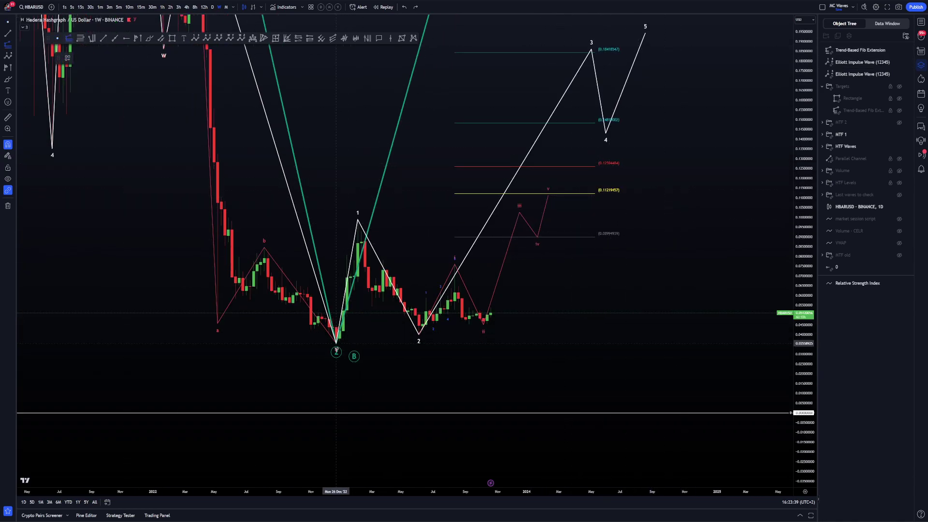
Draw a Trend-Based Fib Extension over white waves 1 and 2 with the 2 - W3 template and lower wave 3 to the 0.143 level.
click(336, 342)
click(358, 220)
click(620, 335)
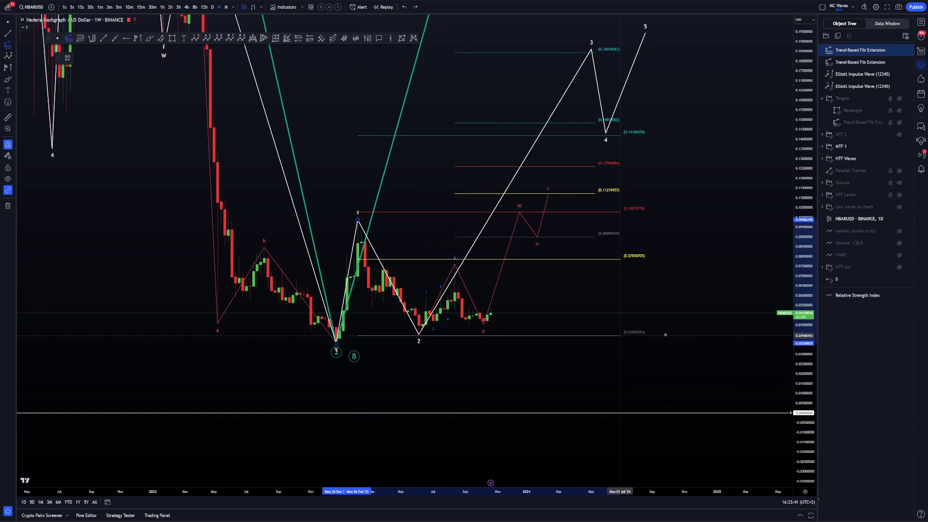
click(674, 334)
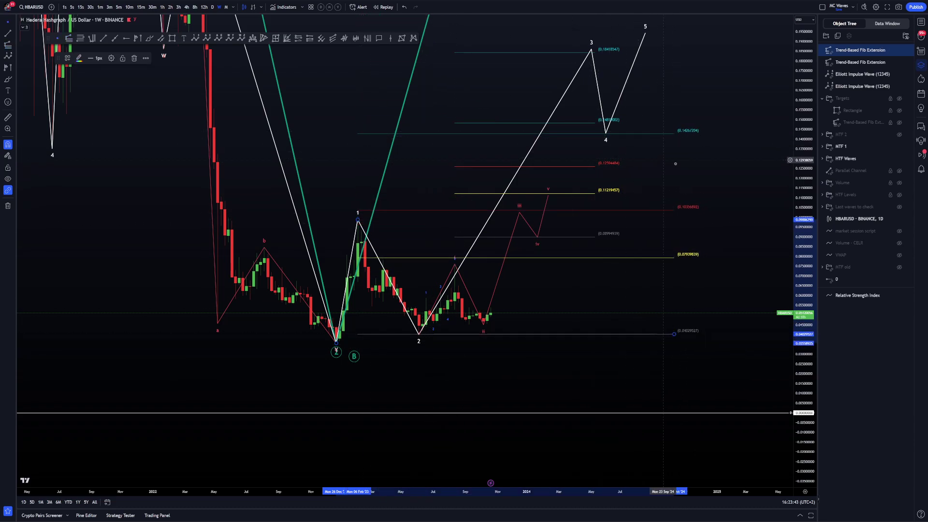
right_click(664, 135)
mouse_move(689, 141)
click(739, 177)
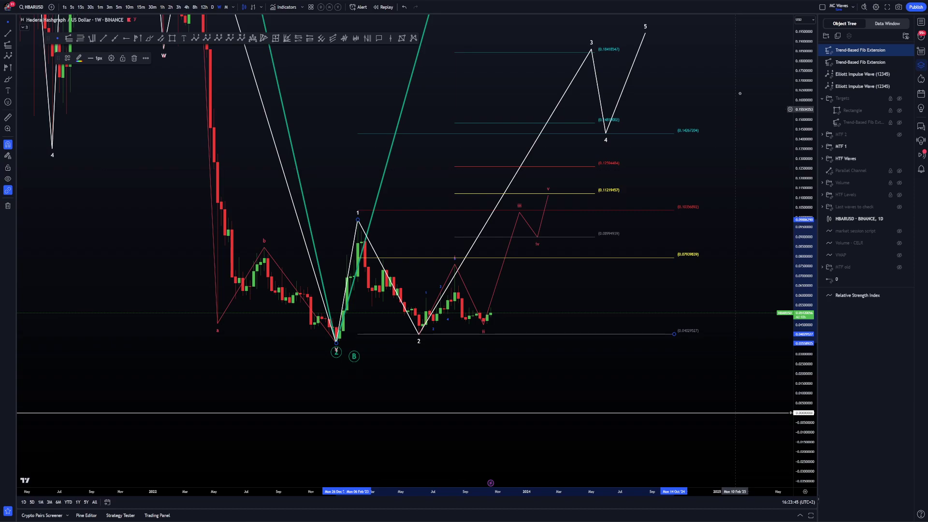
mouse_move(621, 65)
mouse_down()
mouse_move(608, 120)
mouse_move(508, 155)
mouse_move(520, 193)
mouse_move(559, 195)
mouse_move(556, 186)
mouse_up()
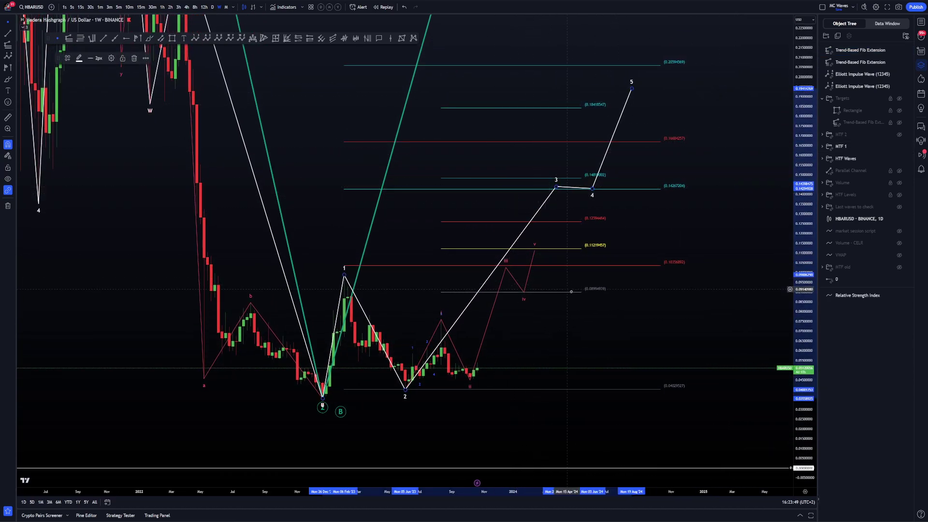
Re-anchor the red wave extension at the wave ii low with the 2 - W3 template and raise wave iii to about 0.117.
drag(571, 291, 560, 381)
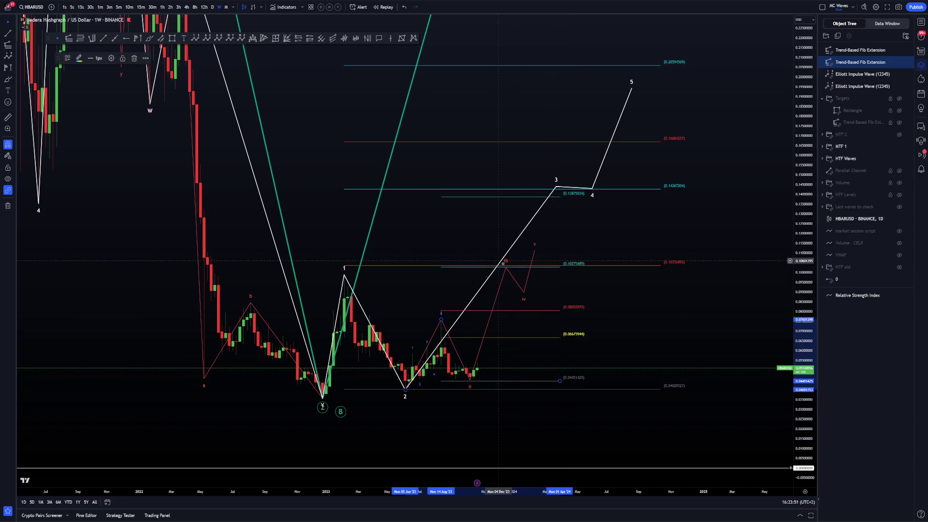
drag(503, 264, 517, 256)
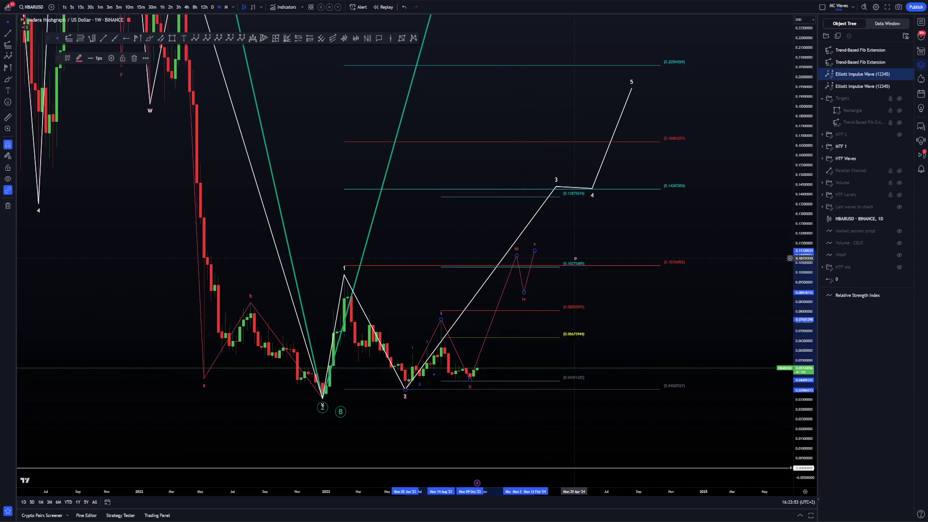
right_click(575, 261)
click(627, 300)
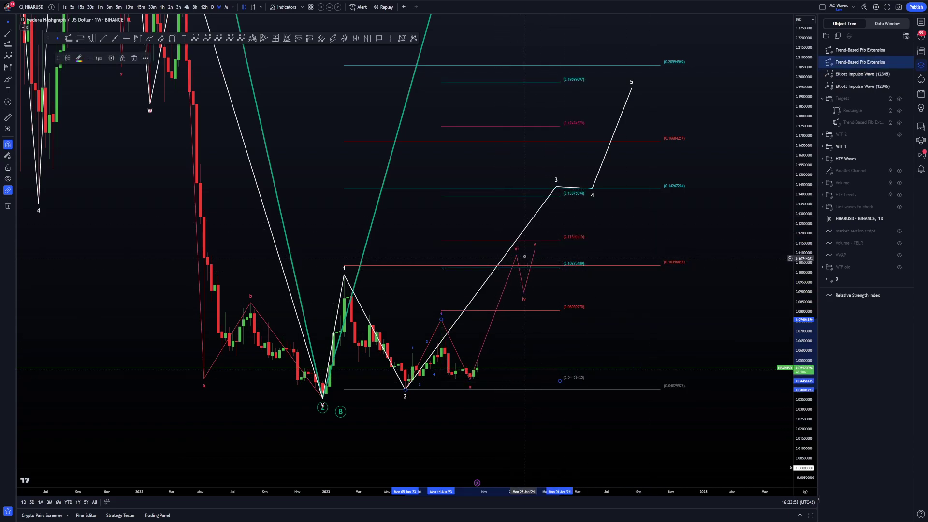
drag(516, 255, 514, 241)
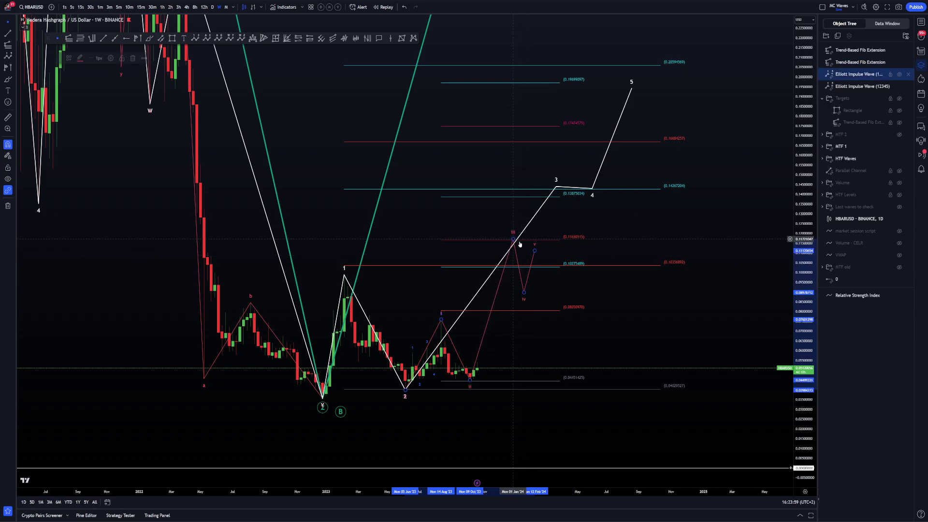
click(509, 225)
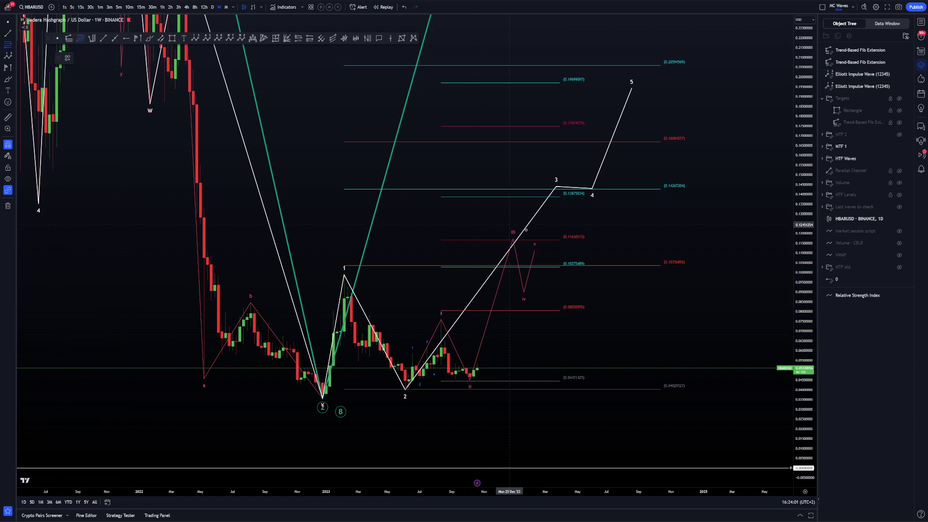
Use a temporary Fib Retracement from the red wave iii peak to the wave ii low to place wave iv at about 0.10.
drag(514, 237, 567, 385)
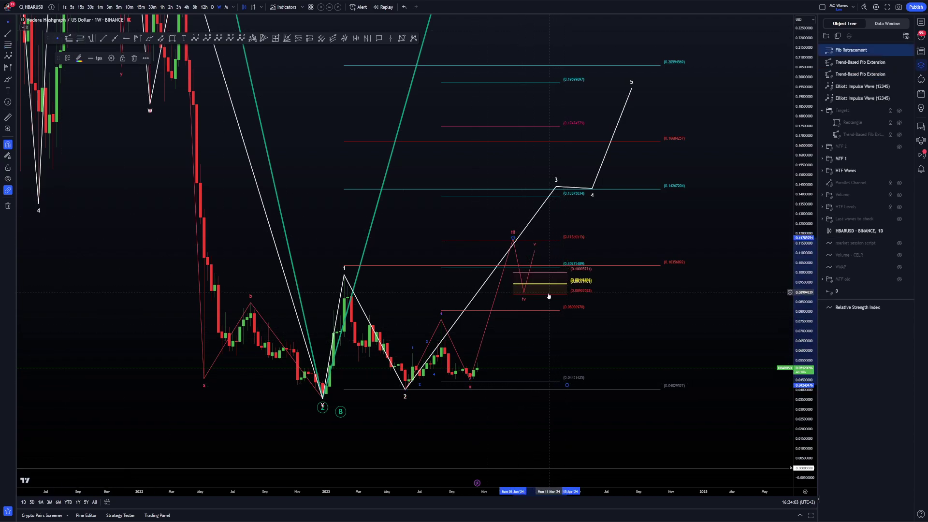
click(527, 289)
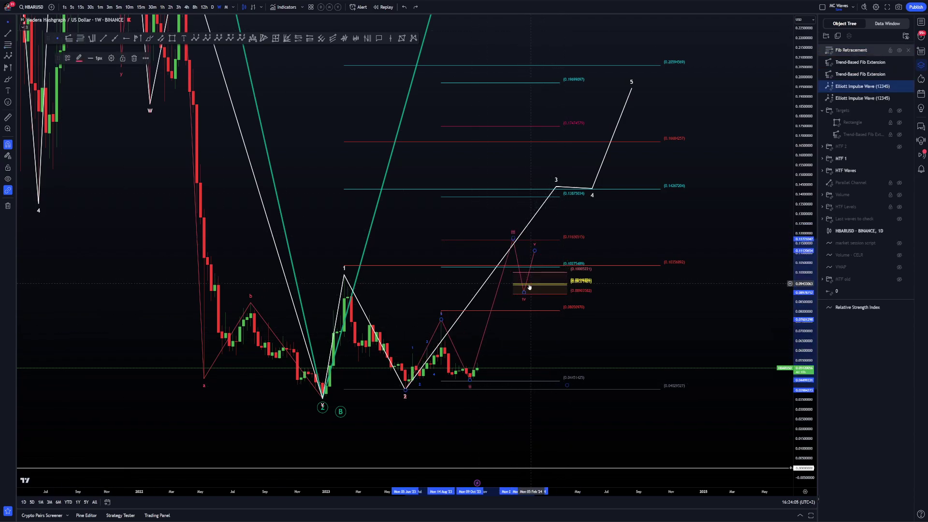
drag(530, 287, 536, 266)
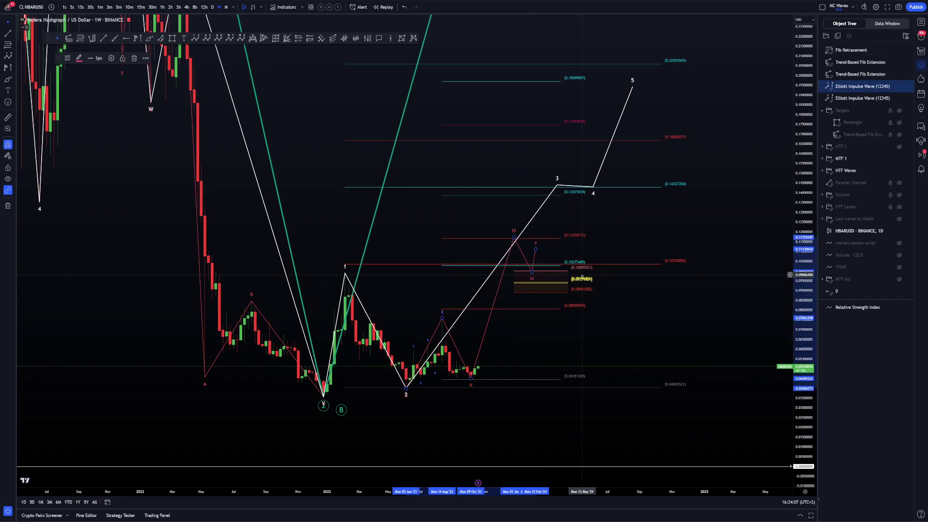
click(575, 282)
key(Delete)
Re-anchor the red wave extension at the wave iv low, move wave v onto the white wave 3 peak, and delete that extension.
drag(561, 379, 604, 269)
click(535, 252)
drag(535, 252, 559, 207)
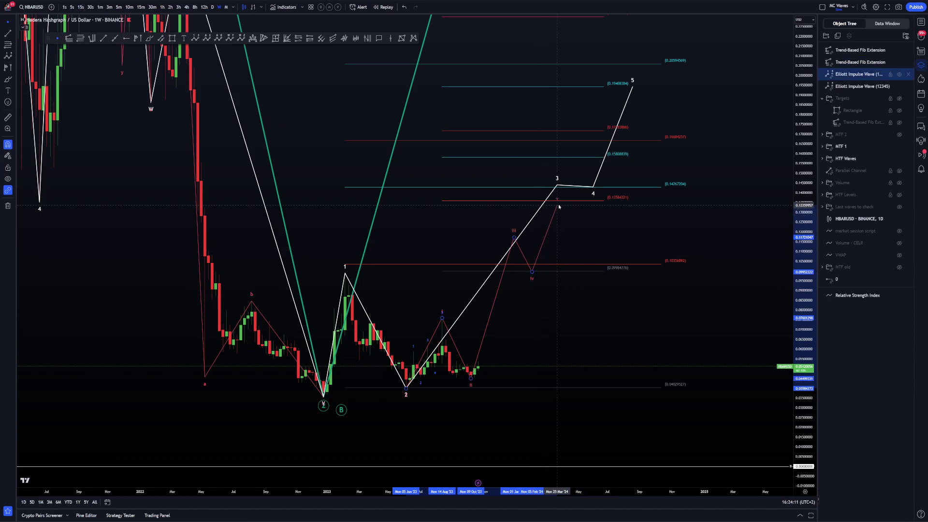
click(607, 269)
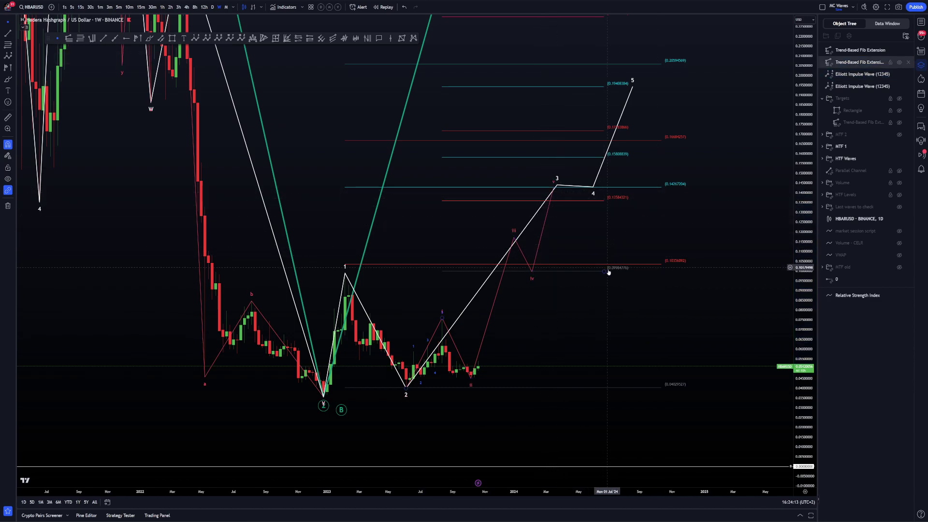
key(Delete)
scroll(614, 241, down, 3)
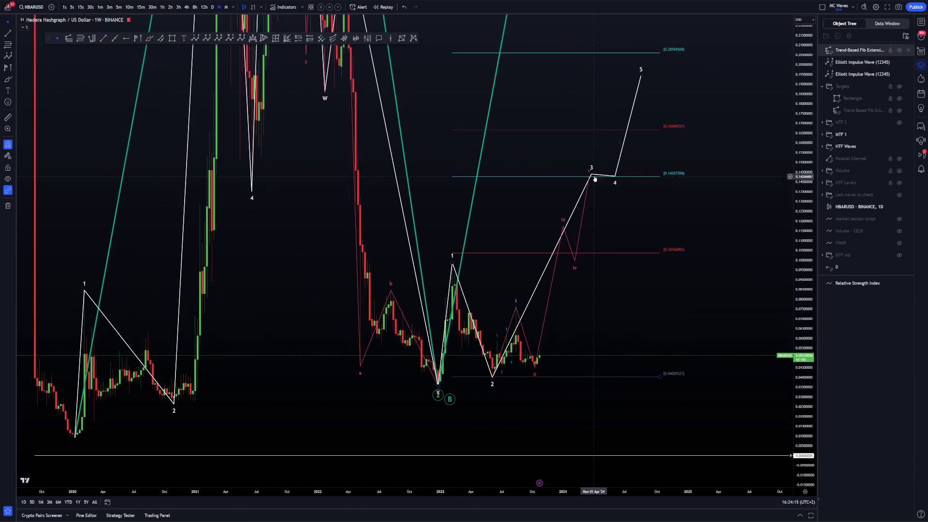
Align white wave 3 with the red wave v peak in mid-March 2024.
click(599, 173)
drag(599, 173, 588, 172)
click(536, 366)
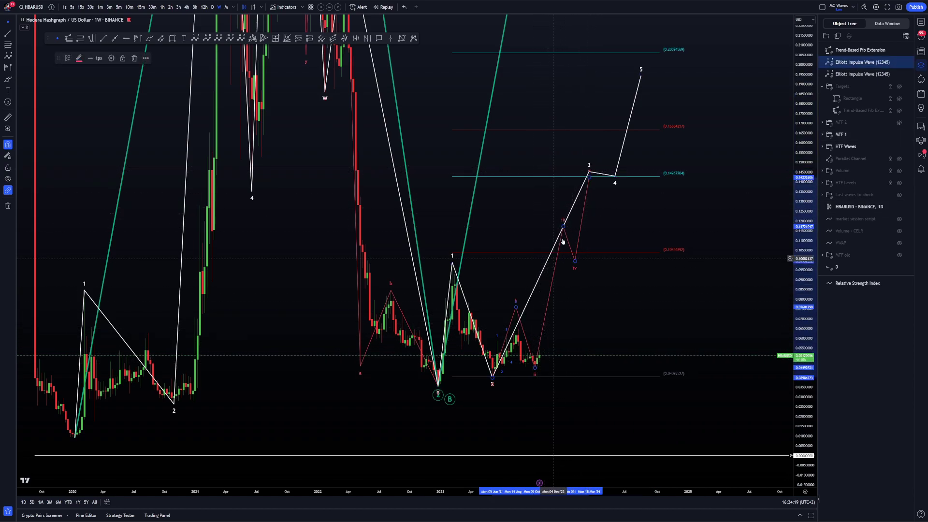
mouse_move(564, 226)
mouse_down()
mouse_move(568, 219)
mouse_move(563, 226)
mouse_up()
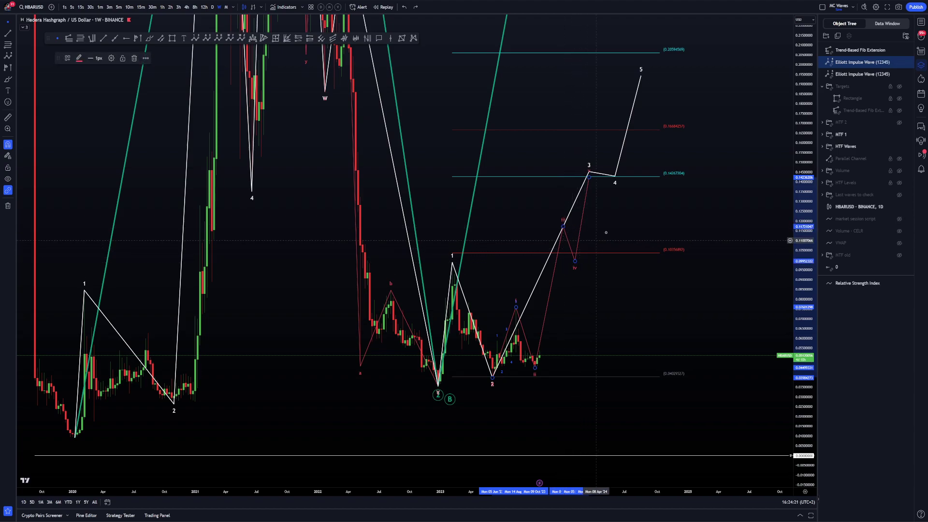
click(604, 225)
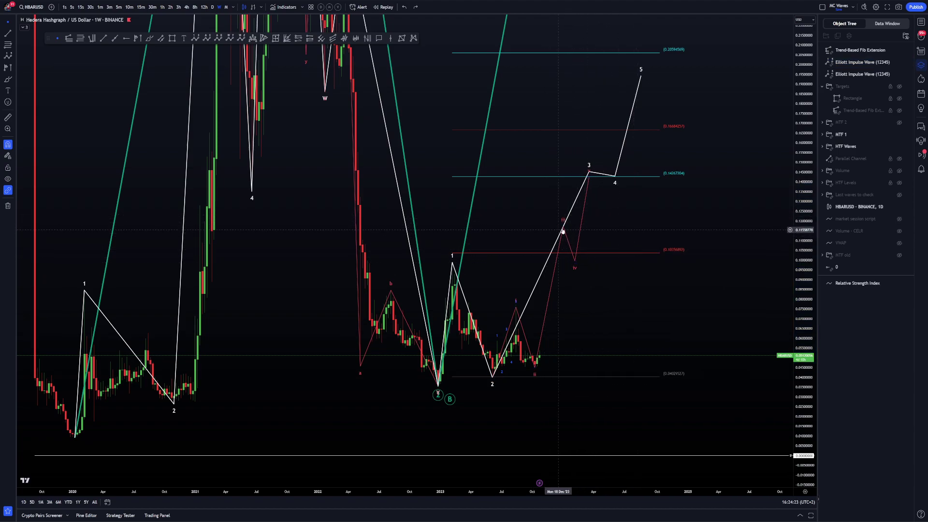
Stretch red waves iii, iv and v out in time to about March, June and August 2024, with v on the 0.143 level.
drag(562, 232, 591, 227)
drag(575, 261, 622, 258)
drag(589, 178, 638, 177)
Extend the Trend-Based Fib Extension's levels into 2027 by setting its third point's bar coordinate to 400.
double_click(647, 176)
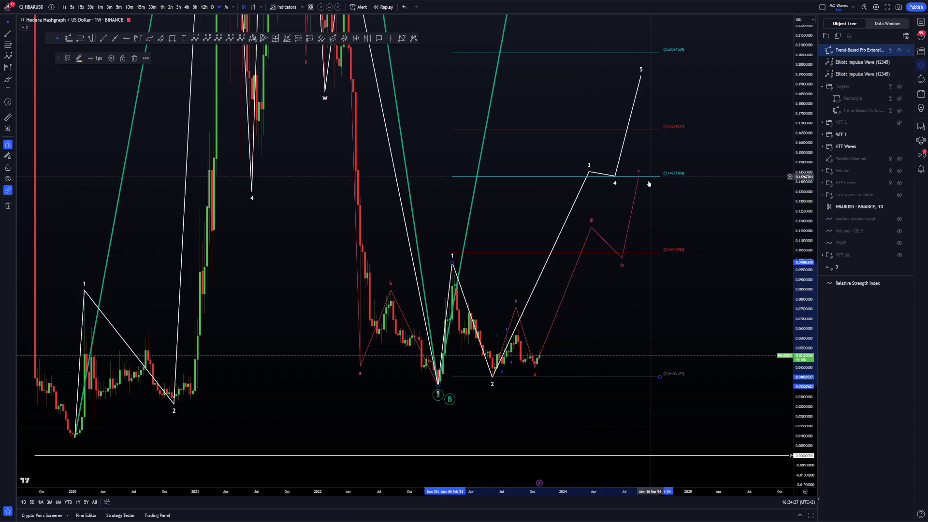
click(433, 77)
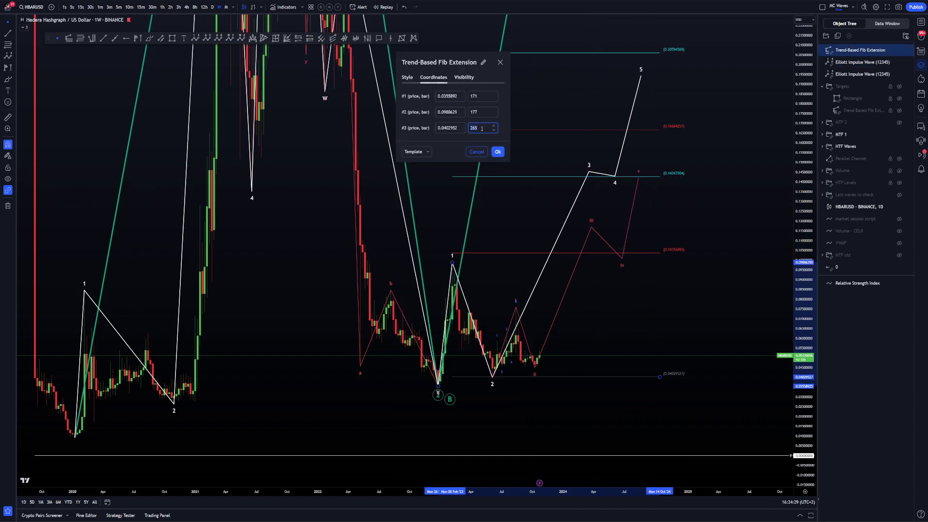
click(482, 128)
text(400)
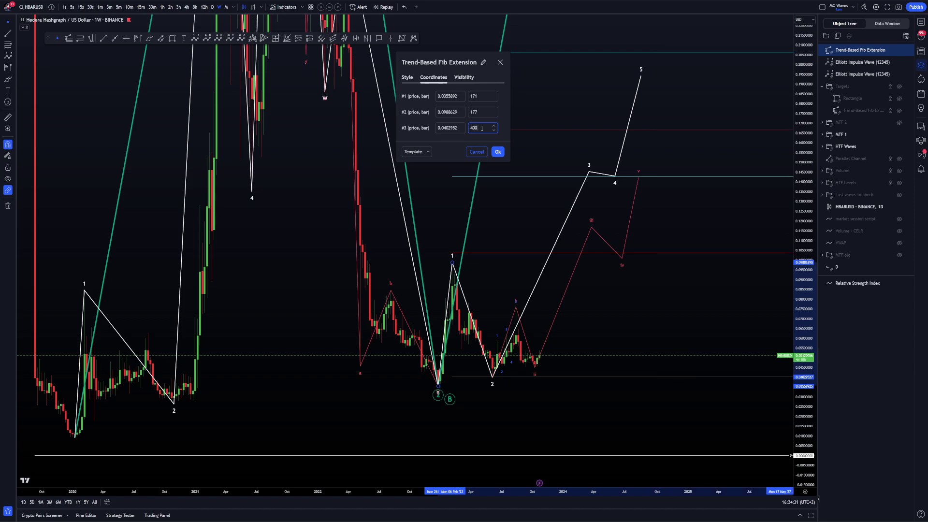
key(Return)
scroll(567, 197, down, 6)
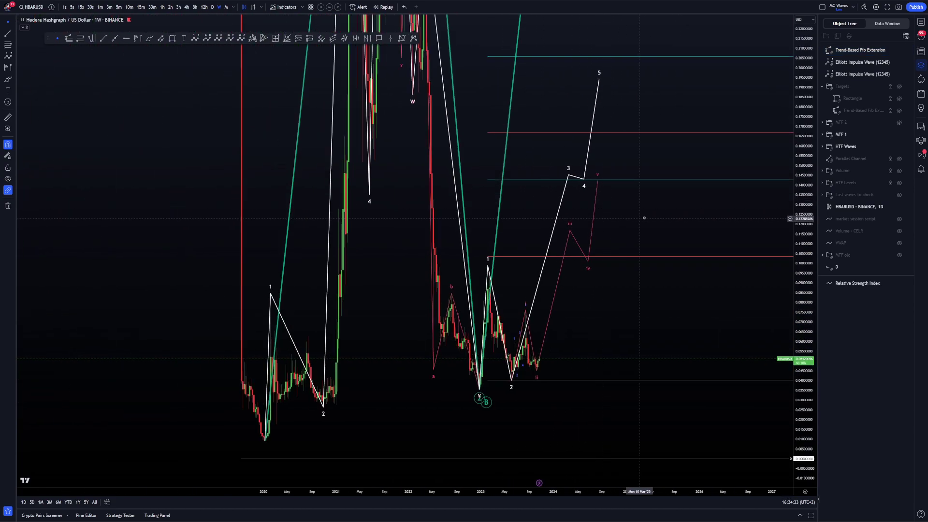
Set the bar coordinate of the Trend-Based Fib Extension's third point to 350.
double_click(553, 189)
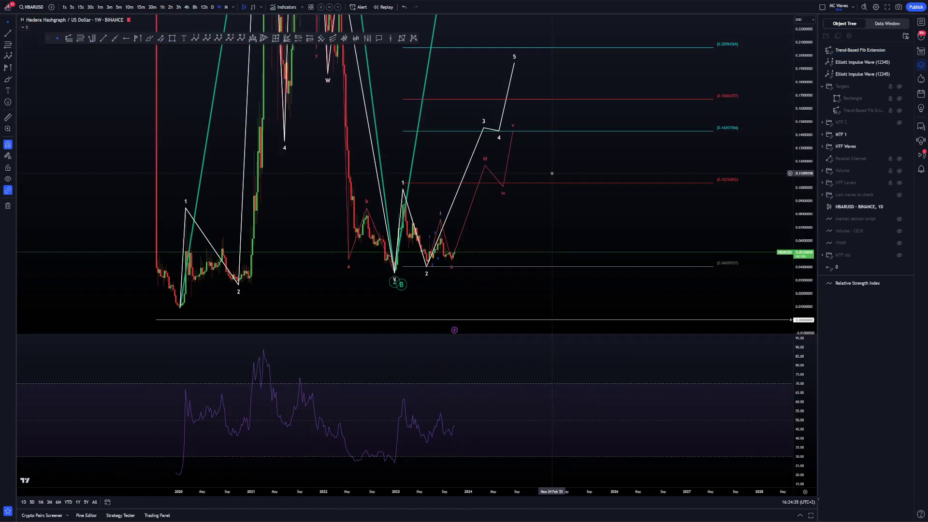
double_click(550, 167)
double_click(543, 187)
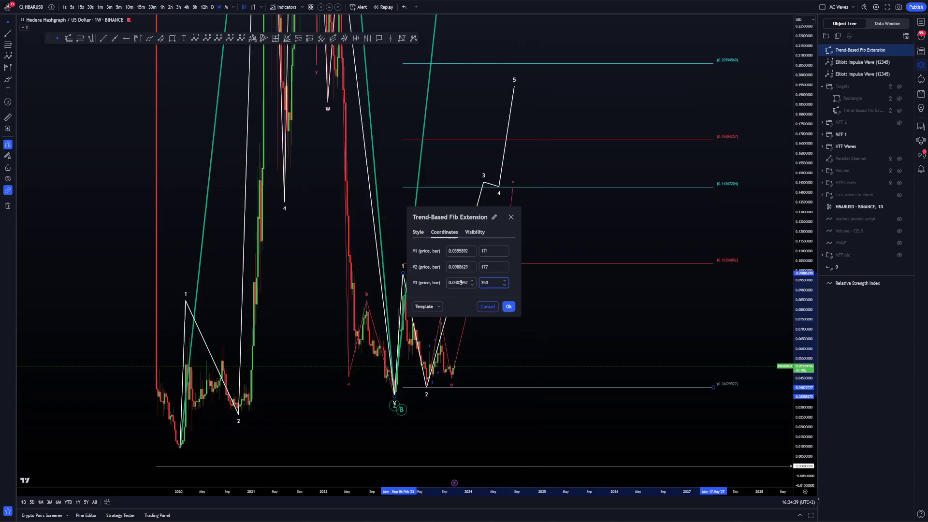
key(Return)
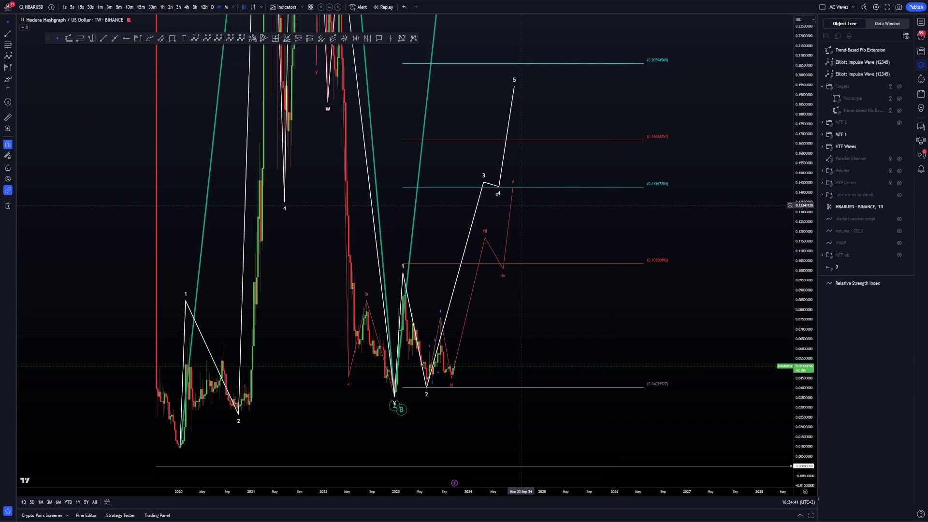
Move white wave 3 onto the red wave v peak and use a Fib Retracement down to the wave 2 low to place wave 4 at about 0.118.
mouse_move(484, 183)
mouse_down()
mouse_move(526, 175)
mouse_move(514, 188)
mouse_move(580, 149)
mouse_move(636, 232)
mouse_move(574, 255)
mouse_up()
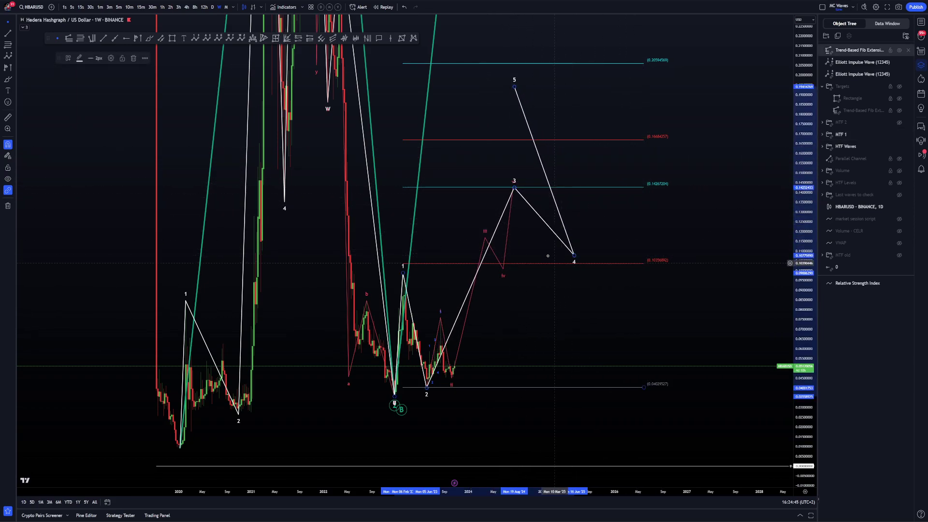
key(alt+f)
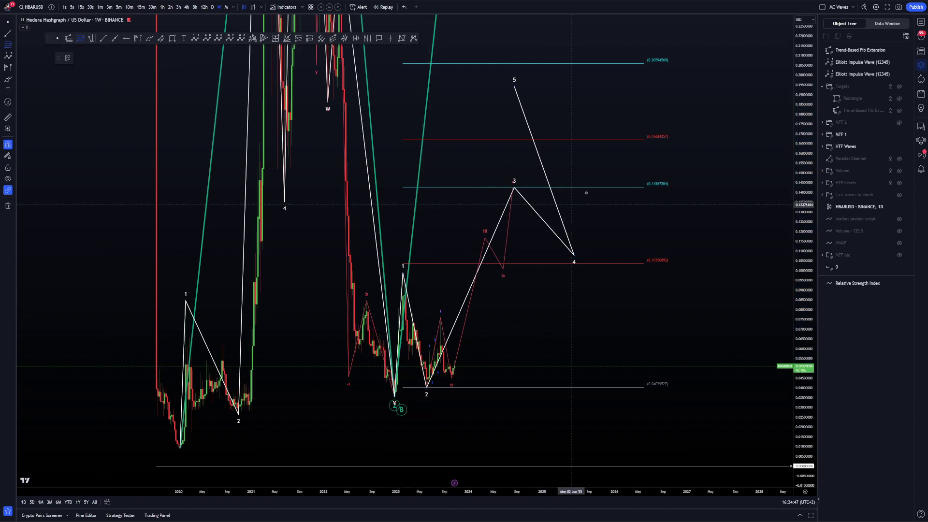
click(590, 187)
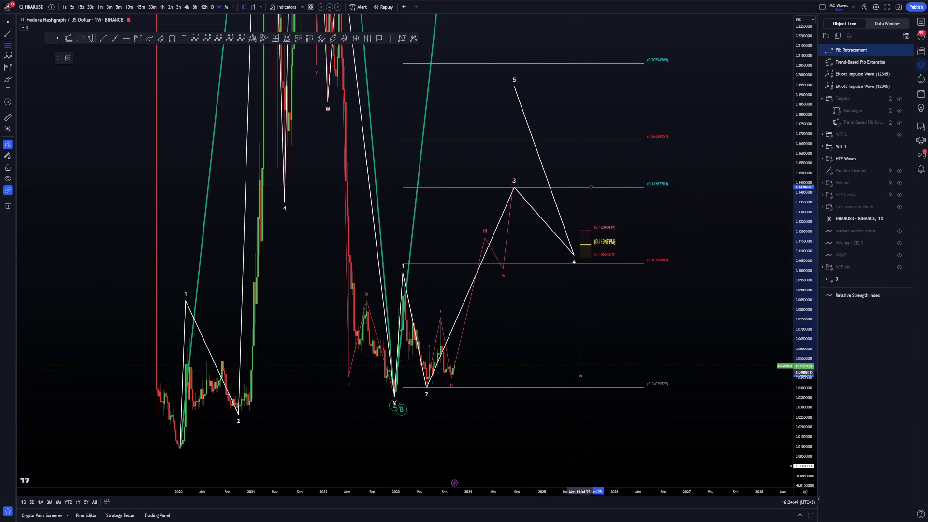
drag(575, 255, 582, 235)
Re-anchor the Trend-Based Fib Extension at the white wave 4 low and apply the 3 - W5 template.
drag(642, 386, 682, 236)
right_click(682, 235)
mouse_move(714, 243)
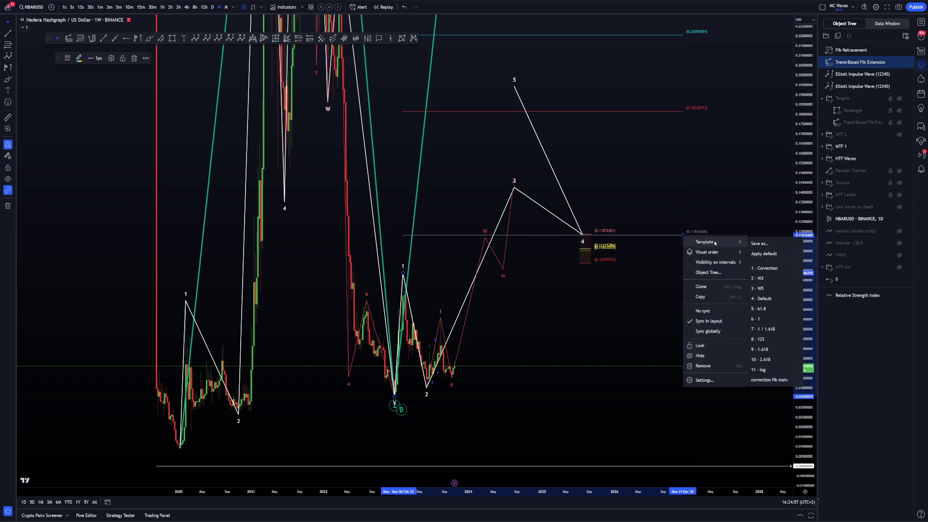
click(761, 278)
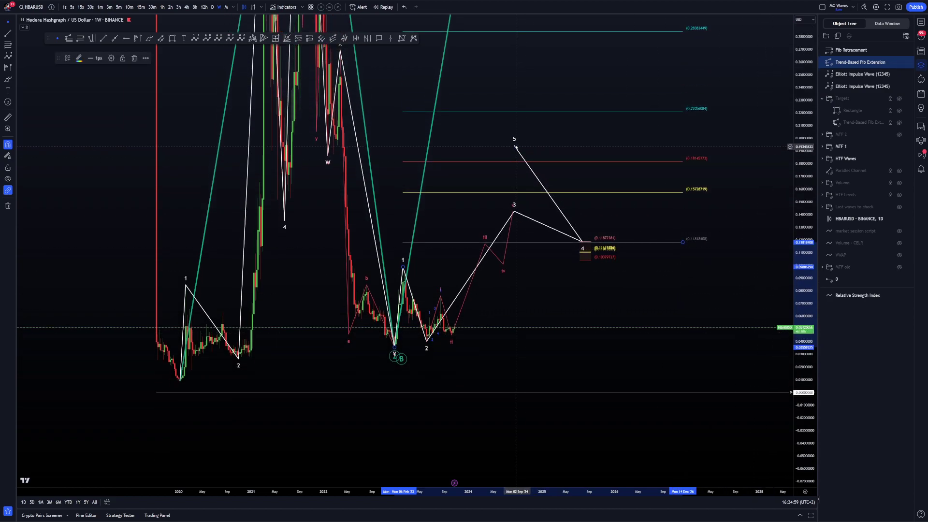
Place white wave 5 at about 0.168 in September 2025 and pull wave 4 back in time to March 2025.
mouse_move(516, 148)
mouse_down()
mouse_move(606, 195)
mouse_move(594, 192)
mouse_up()
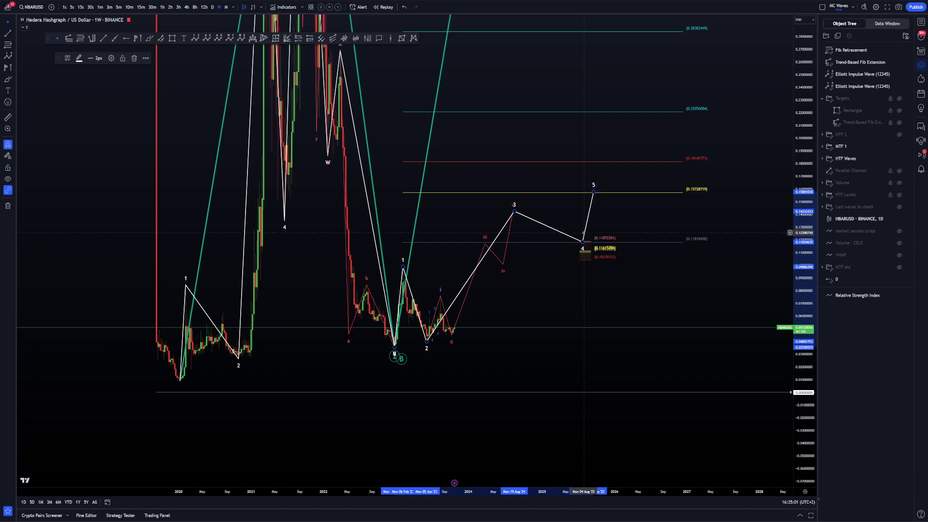
drag(582, 242, 556, 243)
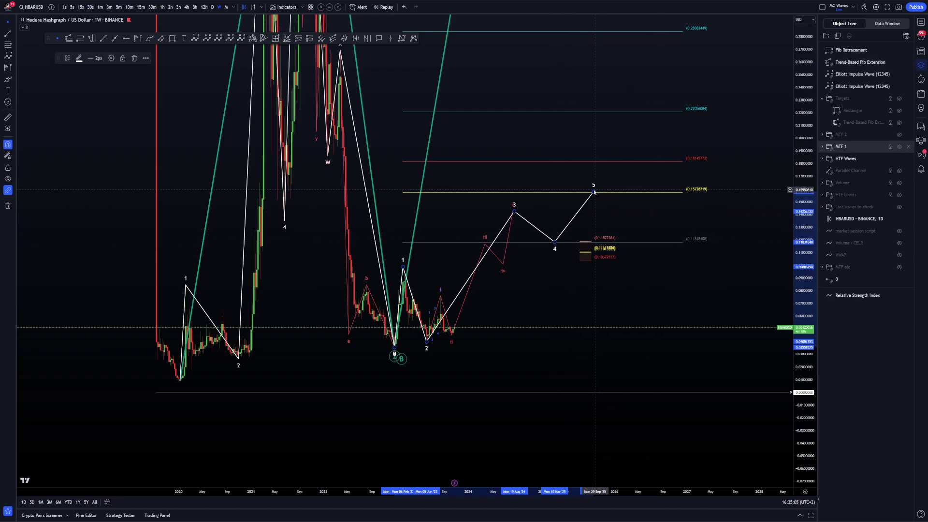
mouse_move(593, 193)
mouse_down()
mouse_move(570, 220)
mouse_move(573, 193)
mouse_move(574, 210)
mouse_up()
Try raising white wave 3 and lifting red wave iii to about 0.198, undoing each move.
drag(498, 245, 503, 211)
key(ctrl+z)
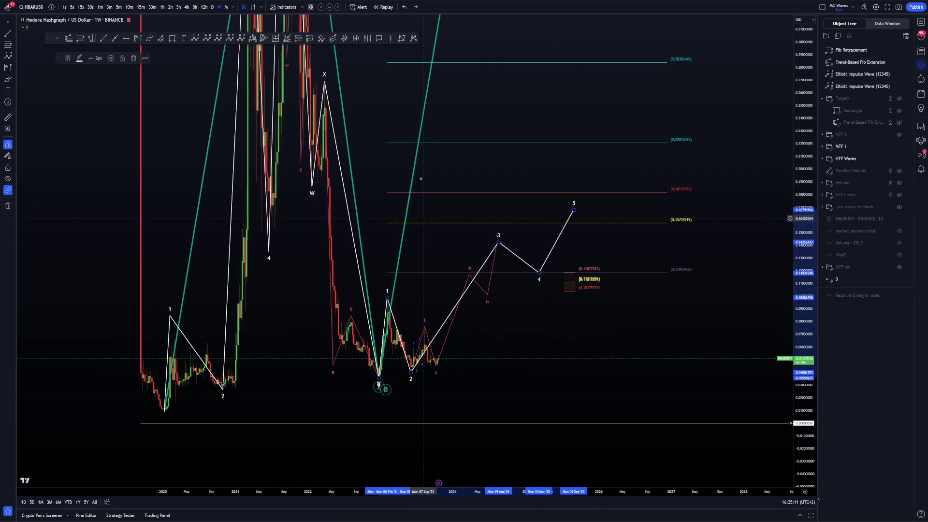
drag(469, 275, 484, 171)
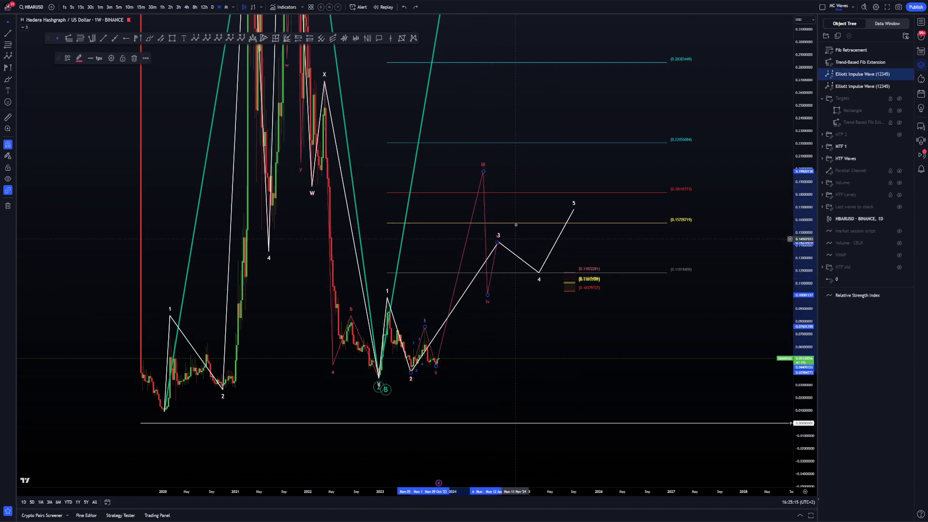
key(ctrl+z)
right_click(517, 245)
click(510, 238)
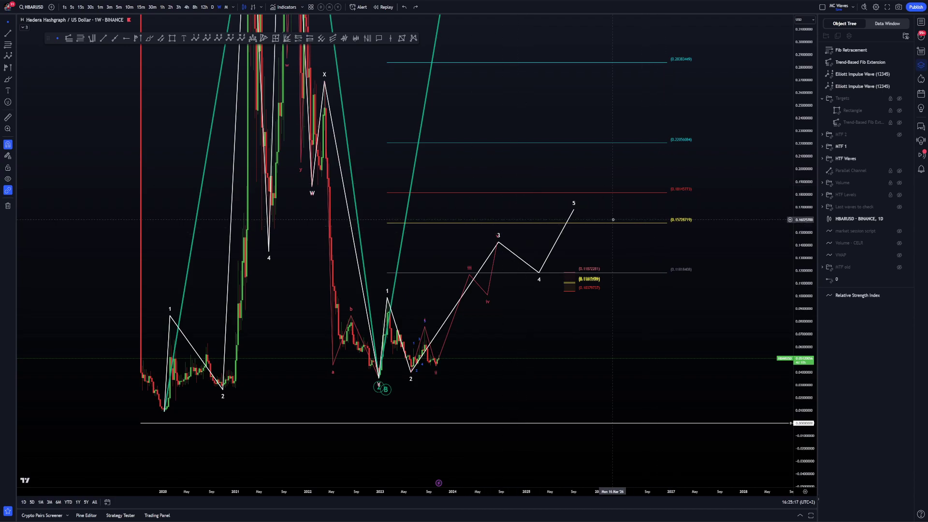
Delete the Fib Retracement and the active Trend-Based Fib Extension, and lower white wave 5 to about 0.159 in August 2025.
scroll(577, 283, down, 1)
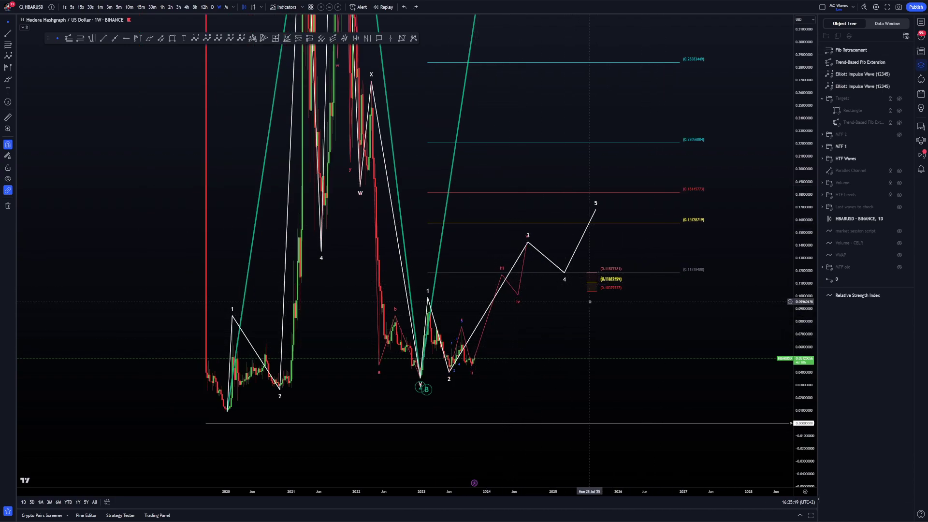
key(Delete)
drag(572, 298, 568, 297)
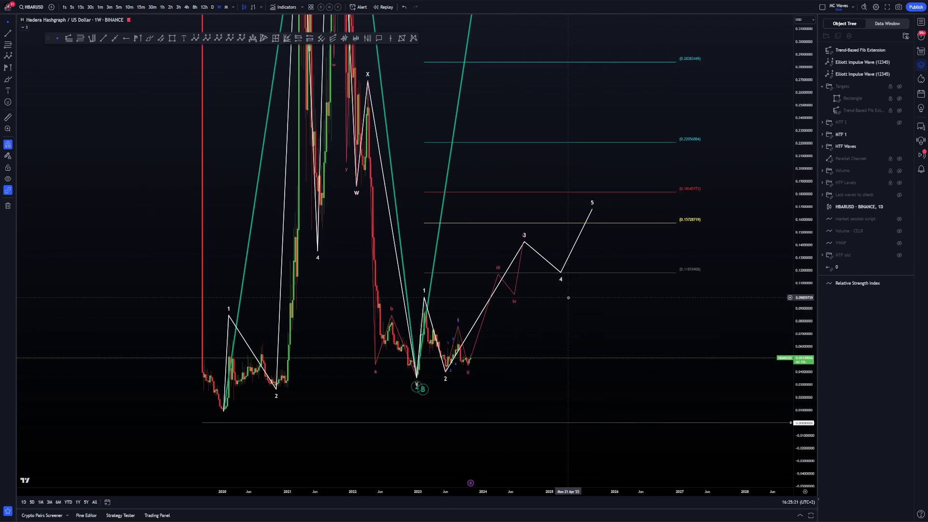
key(Delete)
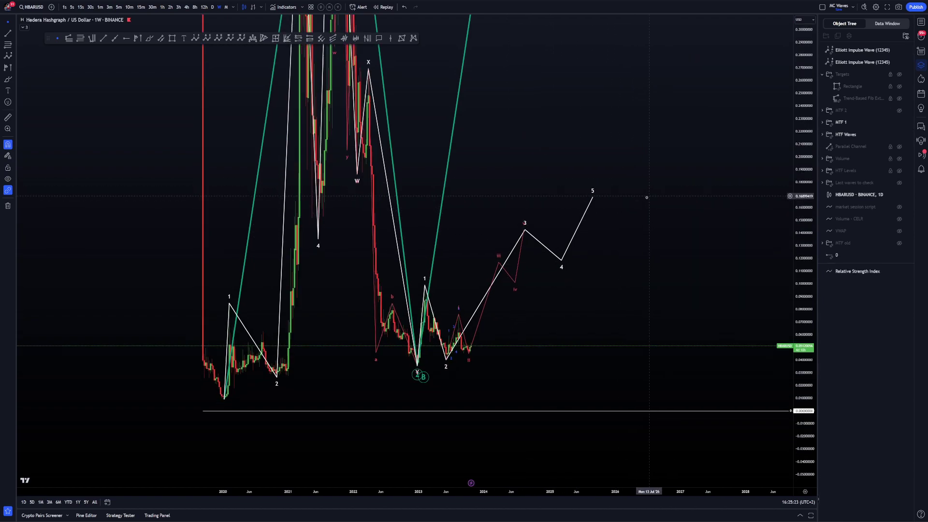
click(591, 205)
click(650, 210)
Examine the white five-wave projection against the full price history and the larger green A-B-C structure.
drag(803, 309, 803, 163)
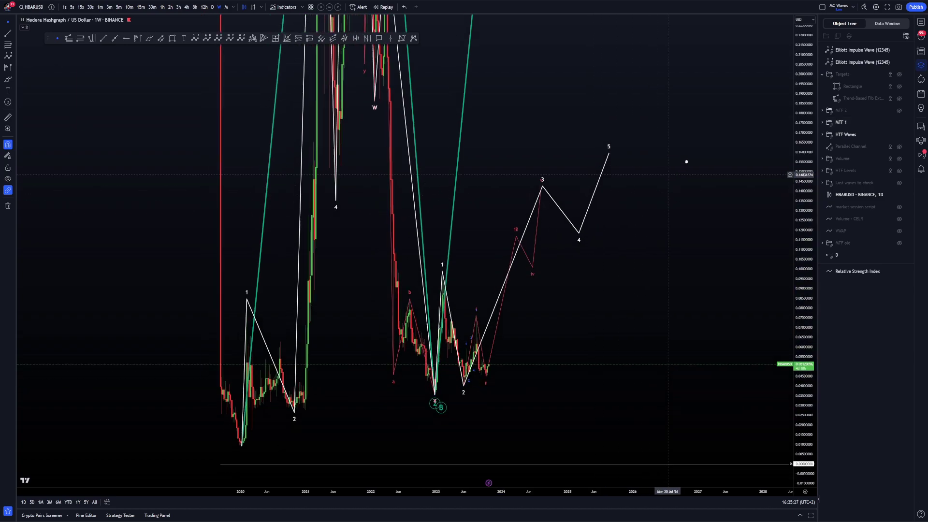
scroll(686, 159, up, 3)
scroll(669, 255, down, 5)
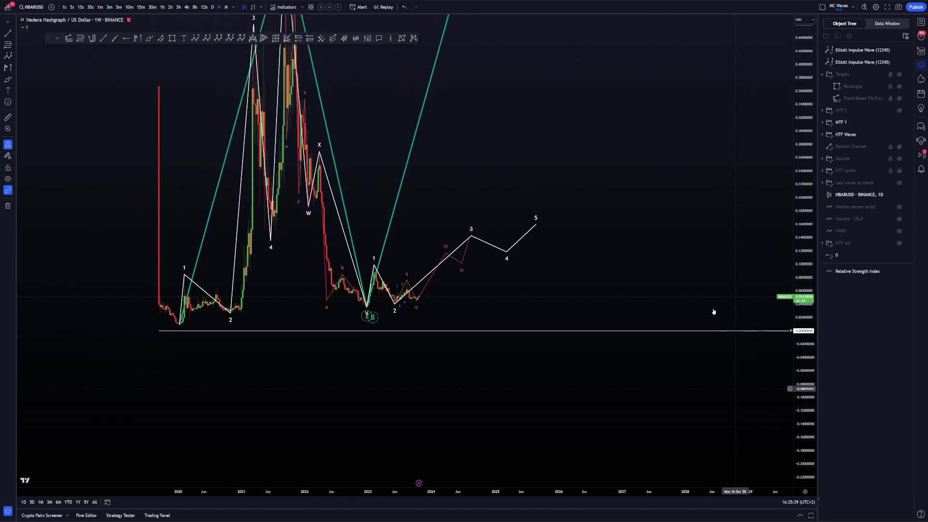
drag(806, 356, 799, 374)
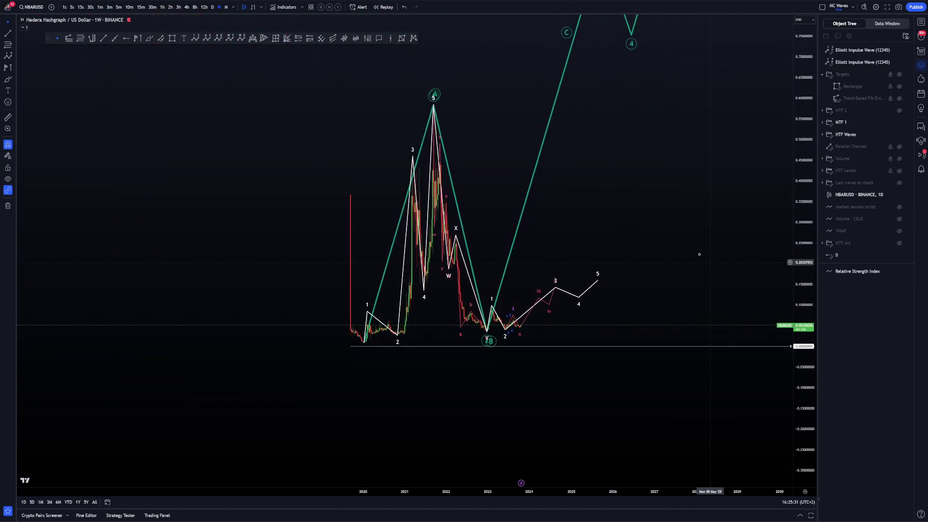
drag(702, 261, 710, 233)
scroll(744, 270, up, 2)
drag(803, 319, 804, 198)
scroll(673, 224, up, 2)
Sketch a red Elliott impulse from the cycle low to about 0.61 in April 2029, with wave i at about 0.226, and delete it.
click(199, 40)
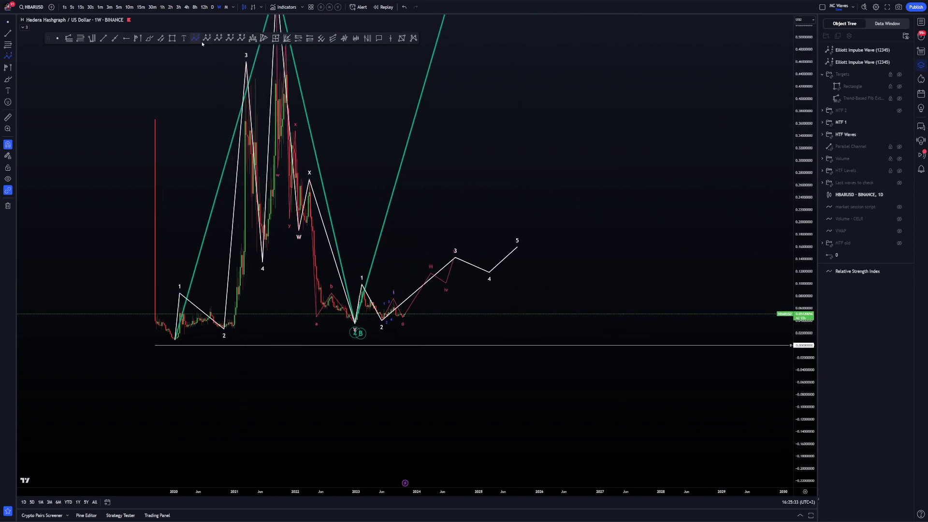
click(354, 320)
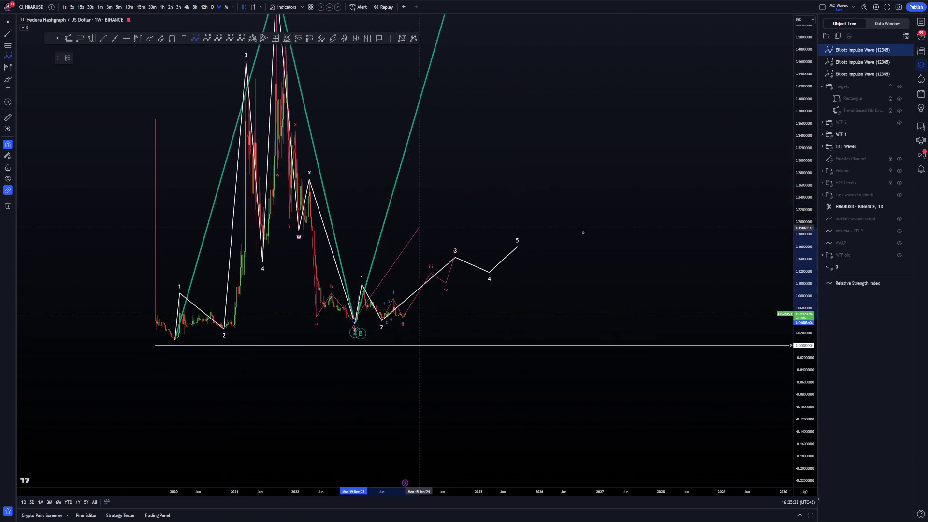
click(562, 291)
scroll(562, 291, down, 4)
scroll(800, 217, down, 4)
click(708, 90)
click(745, 125)
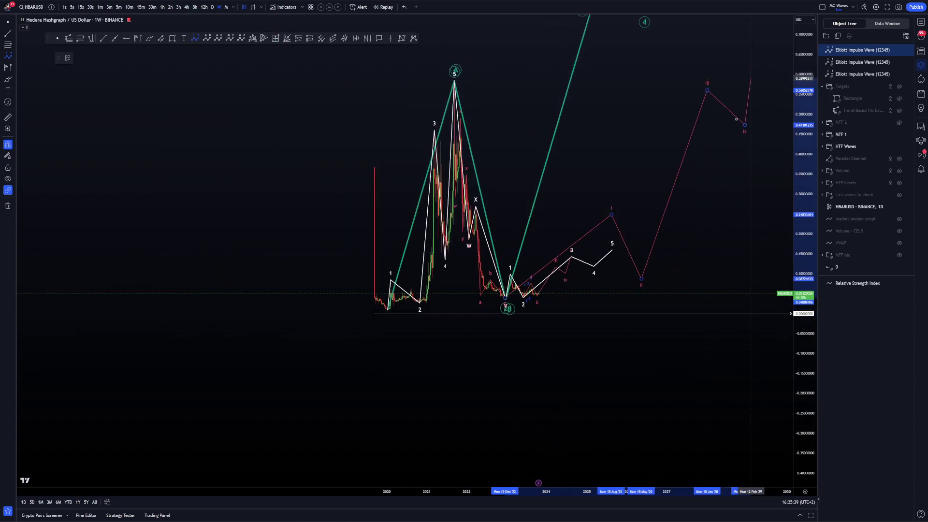
click(756, 70)
mouse_move(612, 214)
mouse_down()
mouse_move(621, 208)
mouse_move(620, 224)
mouse_up()
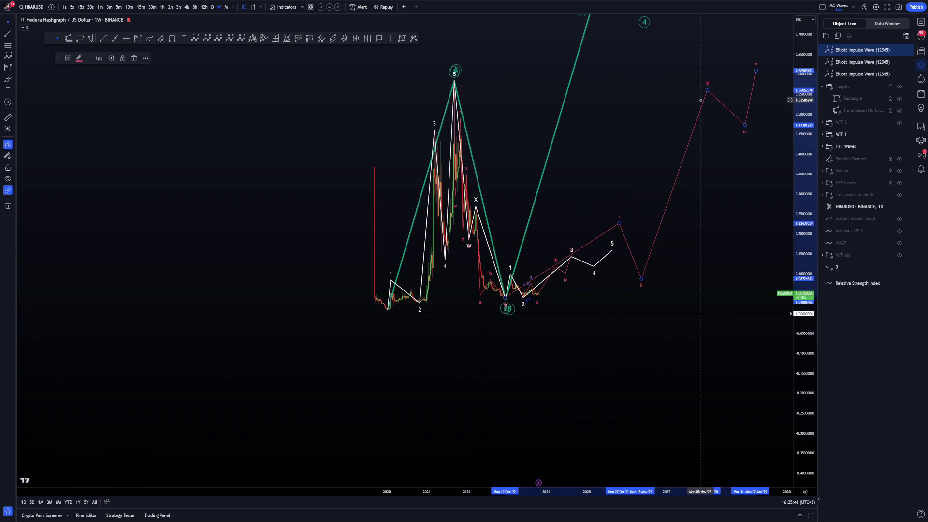
key(Delete)
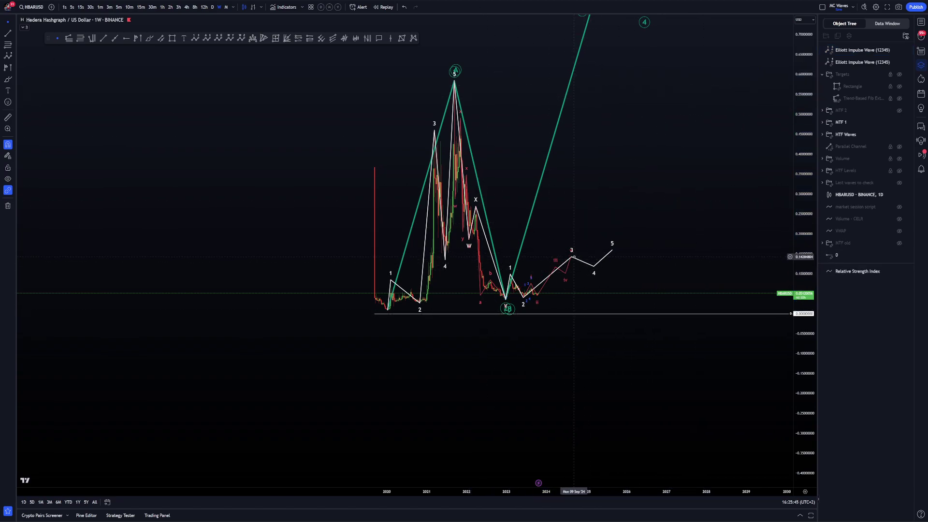
Try stretching the white impulse upward, with wave 3 at about 0.73, wave 4 at about 0.65 and wave 5 at about 0.77.
click(574, 257)
drag(574, 257, 600, 43)
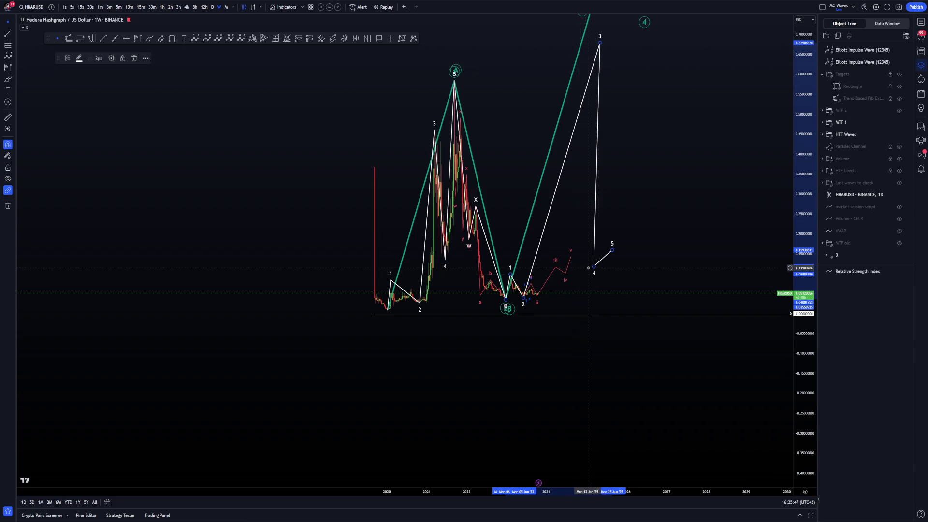
drag(592, 268, 630, 21)
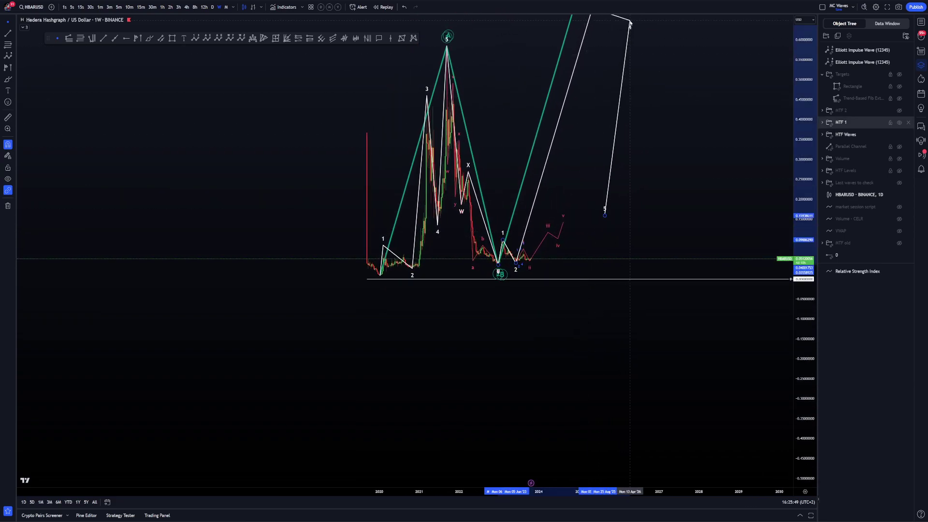
drag(633, 178, 591, 288)
drag(563, 325, 593, 82)
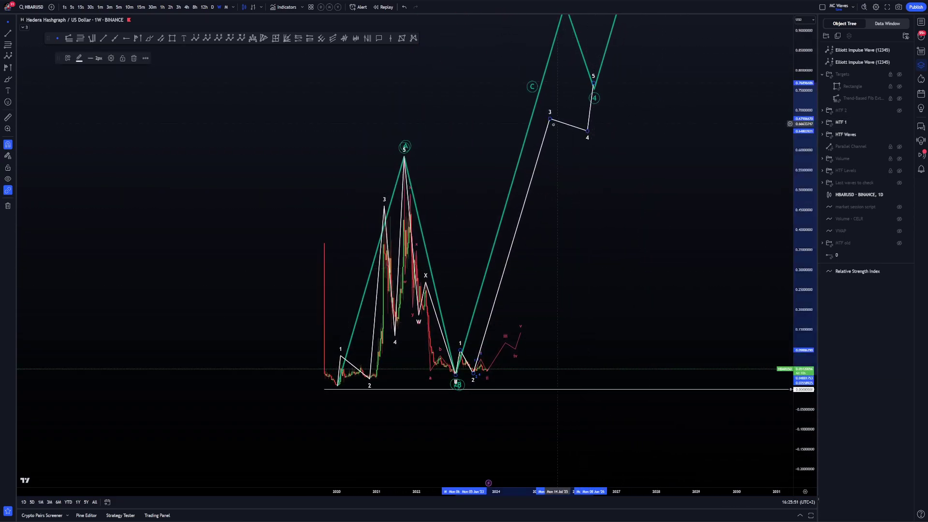
drag(551, 119, 567, 99)
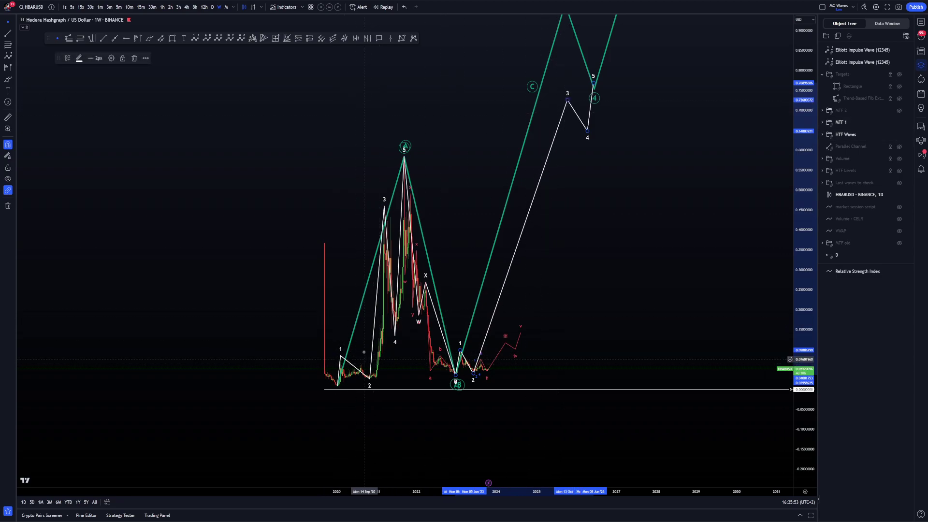
click(643, 235)
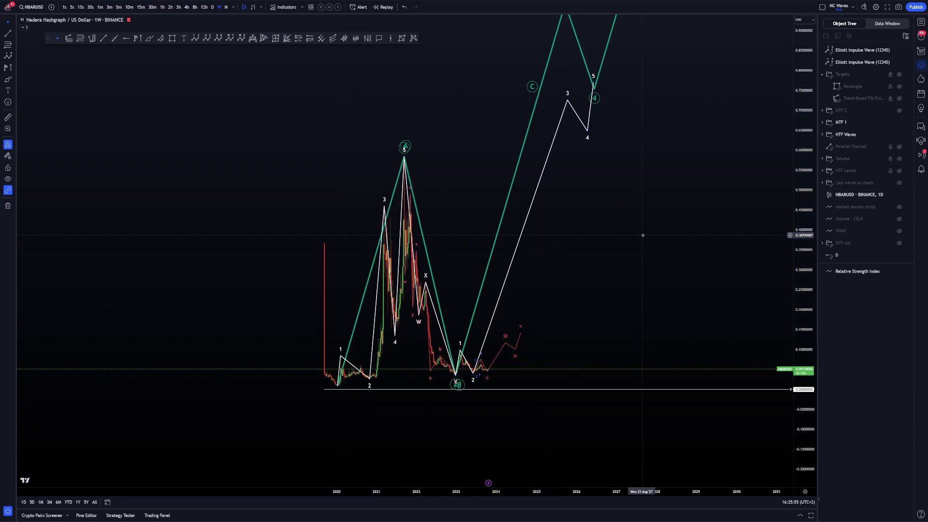
Undo the upward stretch of white waves 3 to 5, and redo the deletion of the large red impulse.
drag(623, 212, 639, 209)
key(ctrl+z)
key(ctrl+z)
key(ctrl+z)
key(ctrl+z)
key(ctrl+z)
key(ctrl+z)
key(ctrl+z)
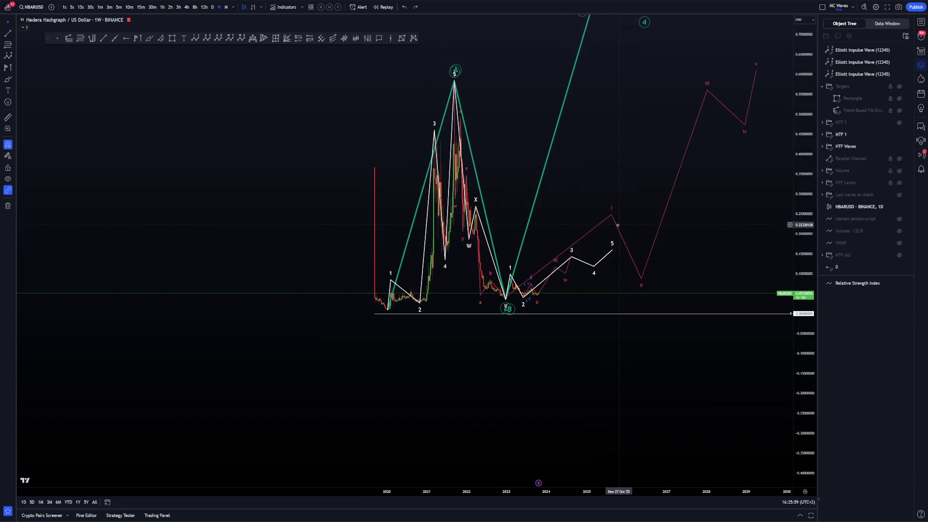
key(ctrl+y)
key(ctrl+y)
key(ctrl+y)
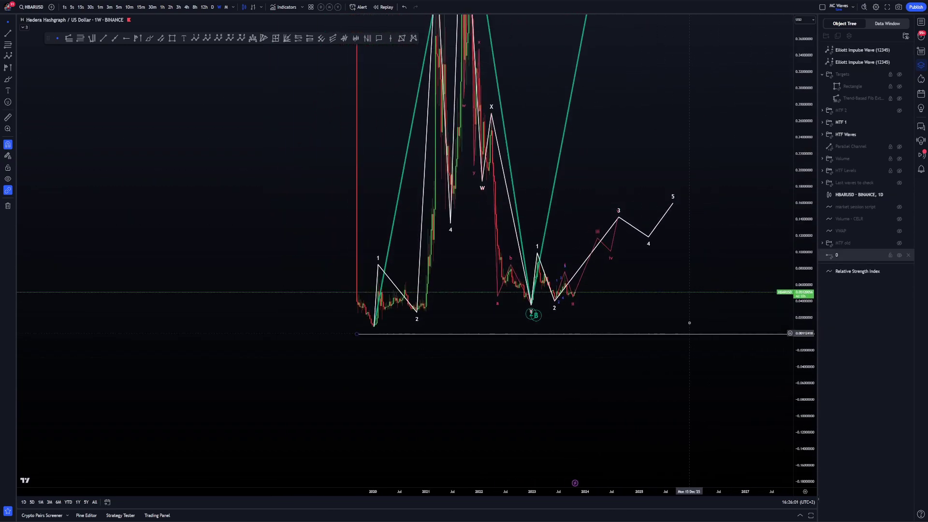
scroll(689, 323, up, 5)
drag(627, 141, 692, 155)
scroll(692, 155, up, 3)
drag(803, 338, 803, 263)
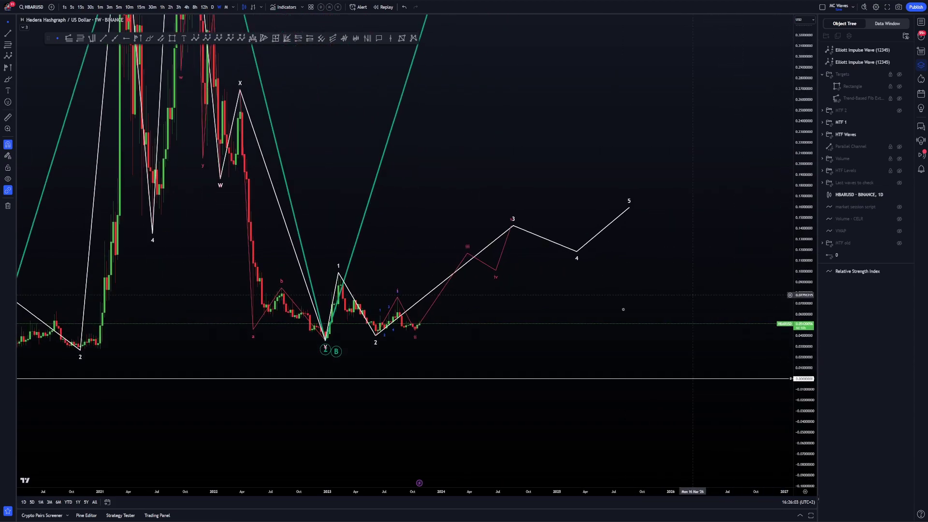
scroll(628, 315, down, 2)
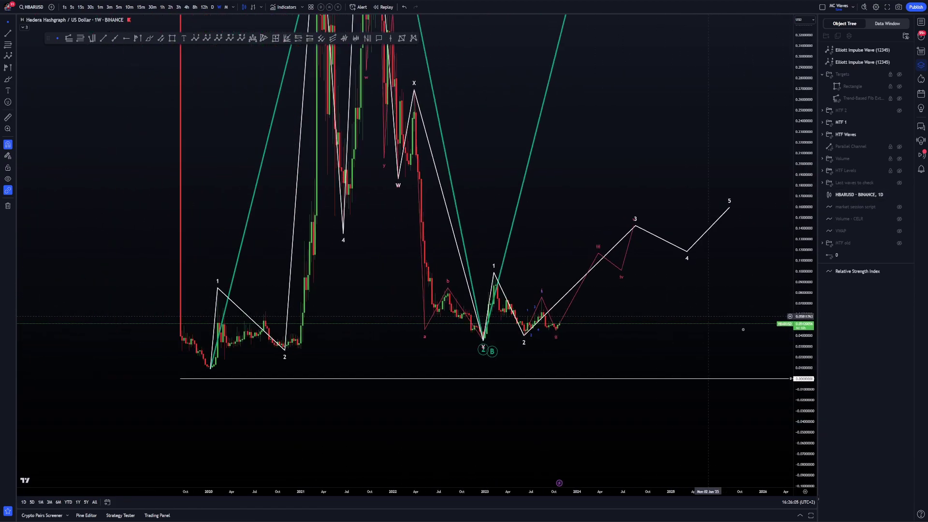
Move both Elliott Impulse Wave (12345) drawings into the HTF Waves folder and show that folder on the chart.
drag(800, 362, 799, 362)
drag(730, 312, 715, 330)
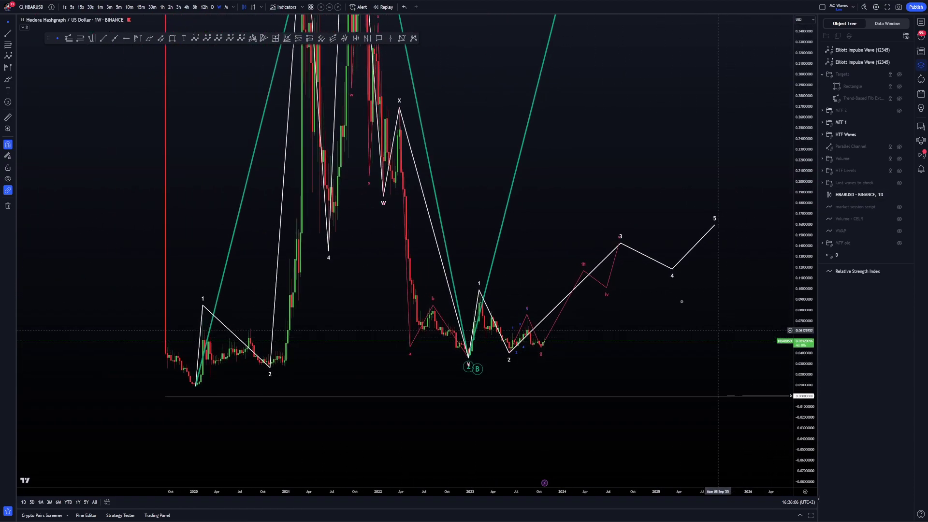
click(839, 65)
ctrl+click(840, 52)
drag(841, 62, 869, 112)
drag(666, 179, 668, 208)
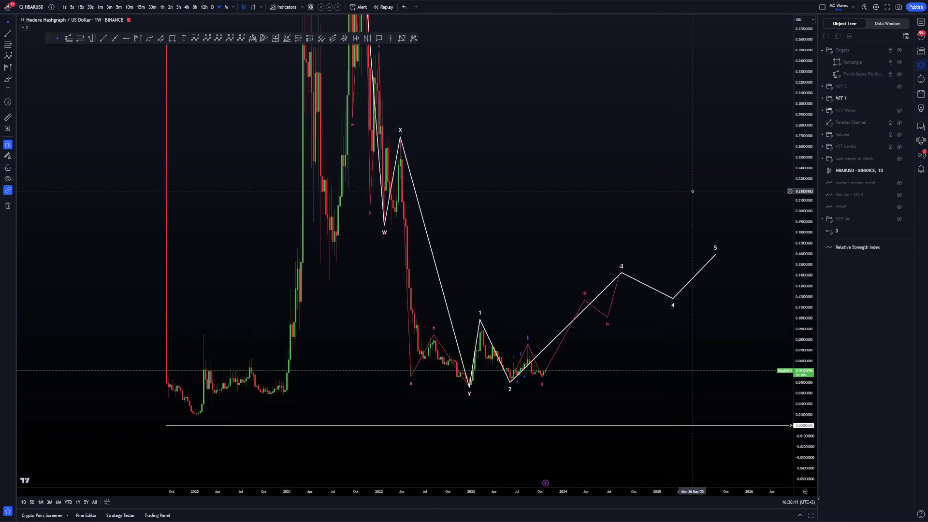
scroll(715, 183, down, 1)
drag(799, 136, 799, 249)
click(900, 111)
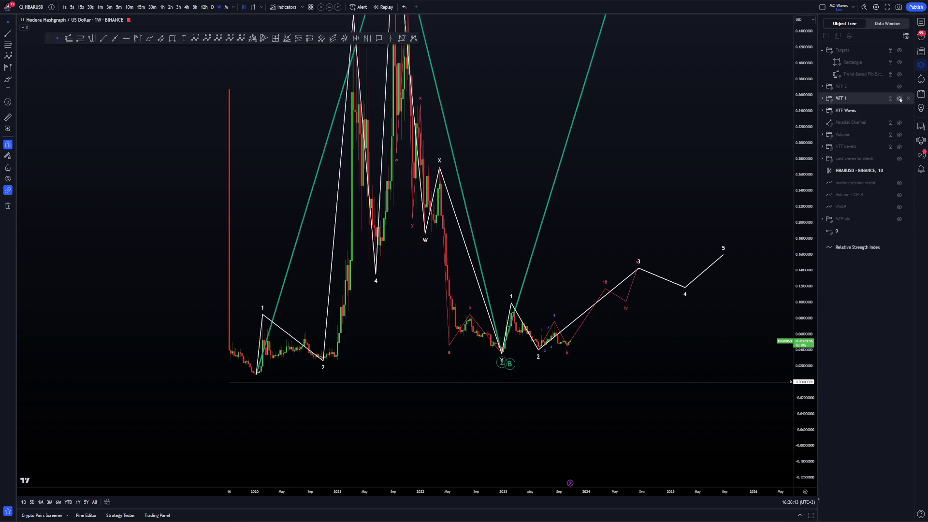
Hide the MTF 1 folder so its wave count is removed from the chart.
double_click(899, 99)
double_click(900, 99)
click(900, 99)
double_click(899, 99)
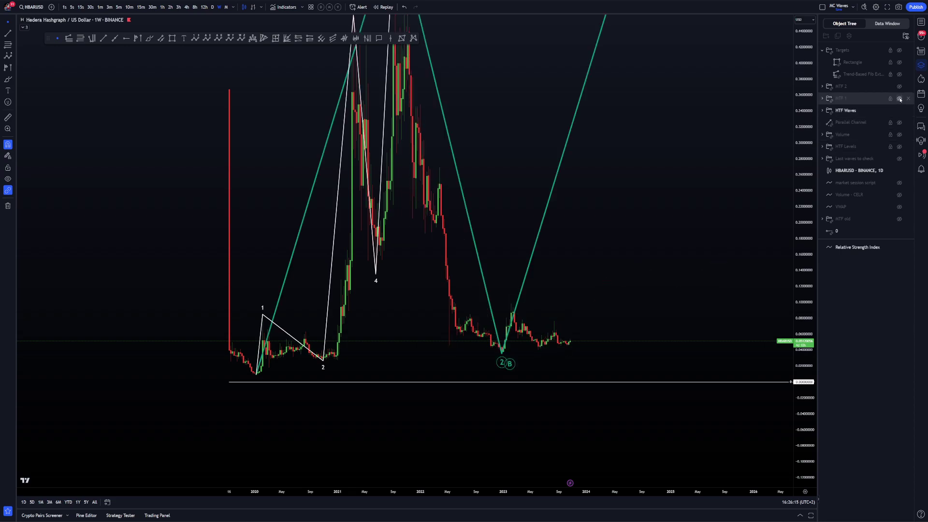
Switch the price axis of the weekly HBARUSD chart to a logarithmic scale and fit the wave structure in view.
drag(803, 125, 802, 36)
drag(631, 190, 620, 130)
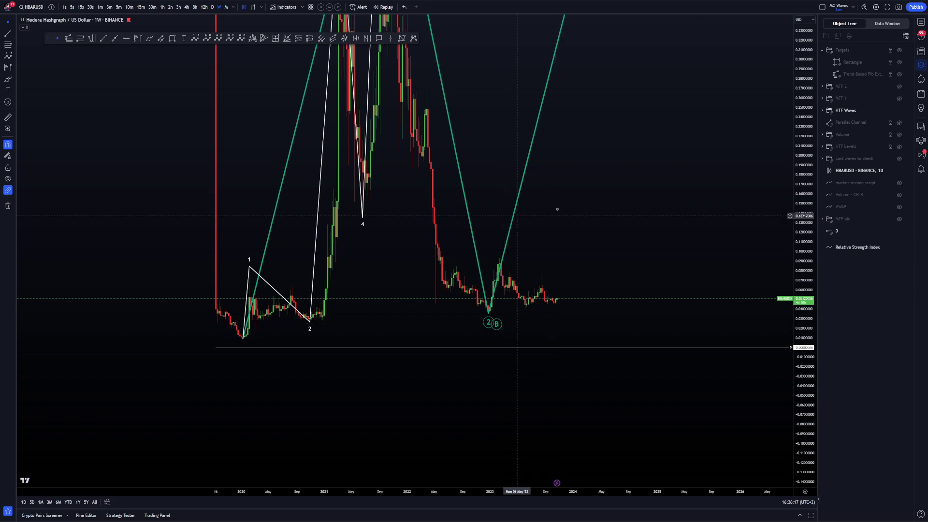
drag(656, 229, 686, 267)
drag(800, 203, 777, 317)
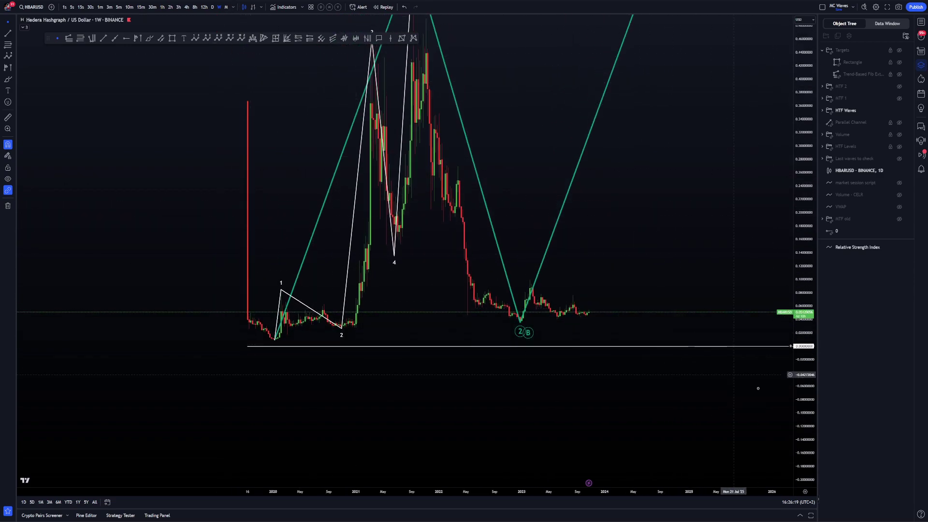
click(809, 482)
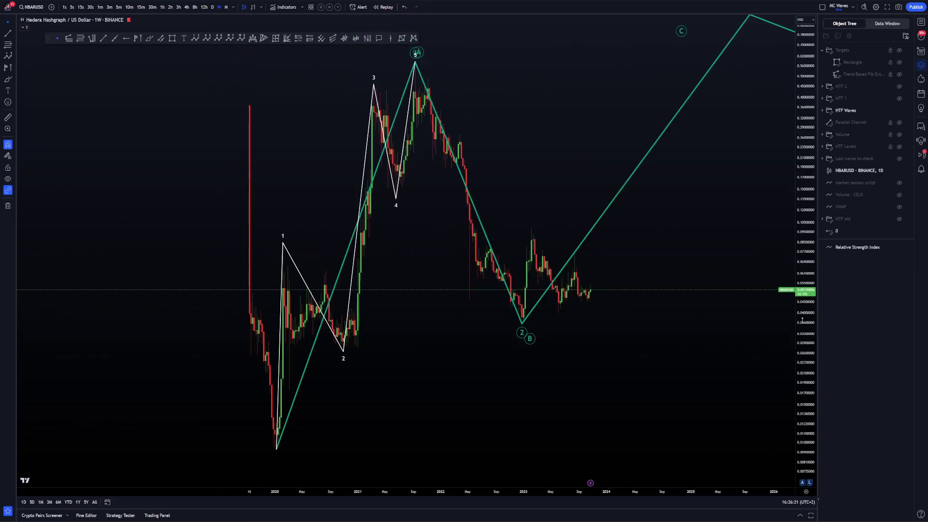
drag(802, 263, 802, 305)
drag(658, 234, 656, 221)
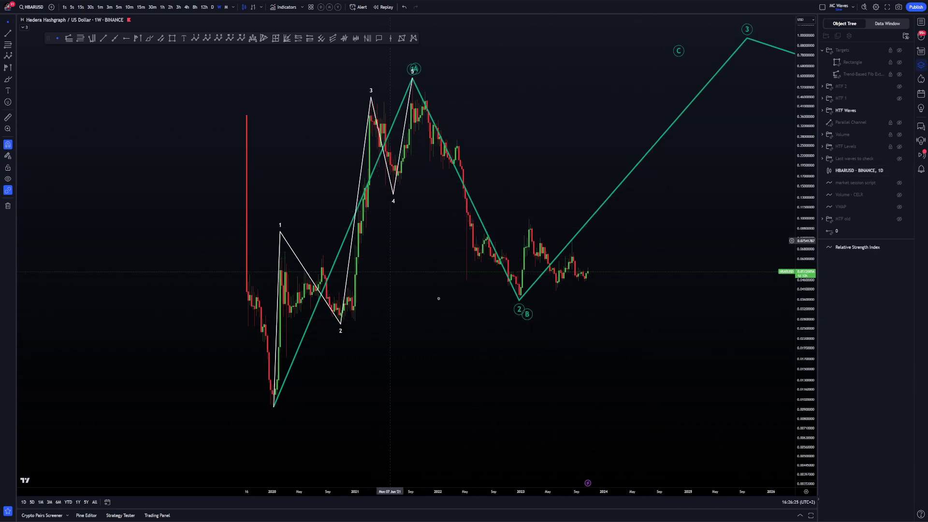
Move the green wave 2 point and its B label to a lower low at about January 2024.
click(520, 301)
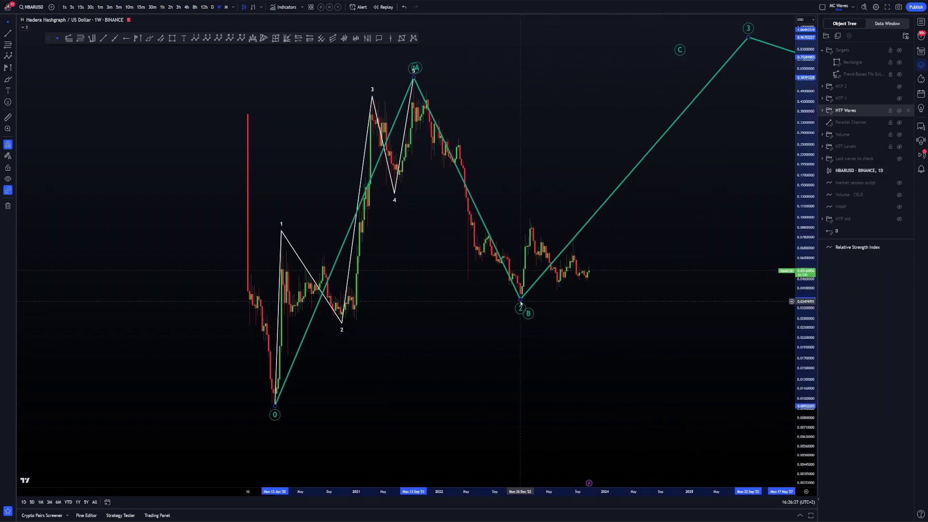
drag(520, 301, 622, 318)
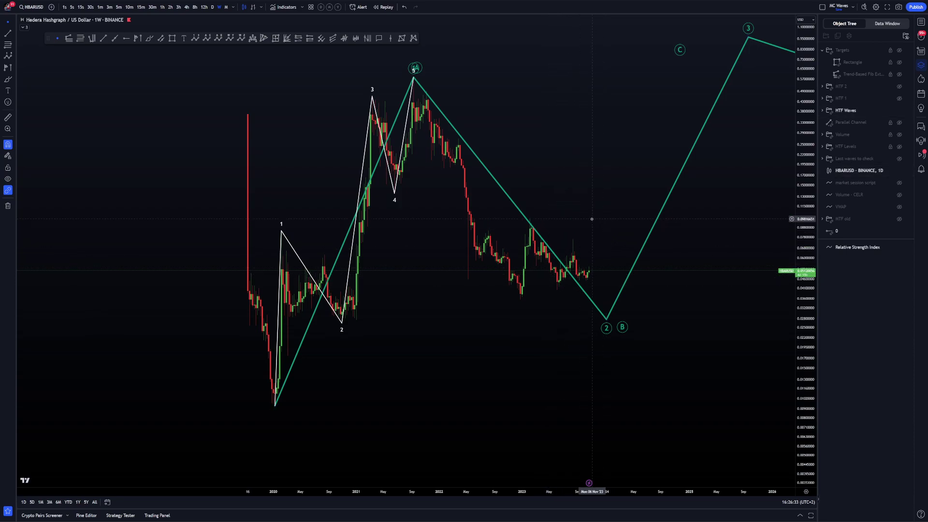
right_click(615, 236)
click(519, 263)
right_click(606, 206)
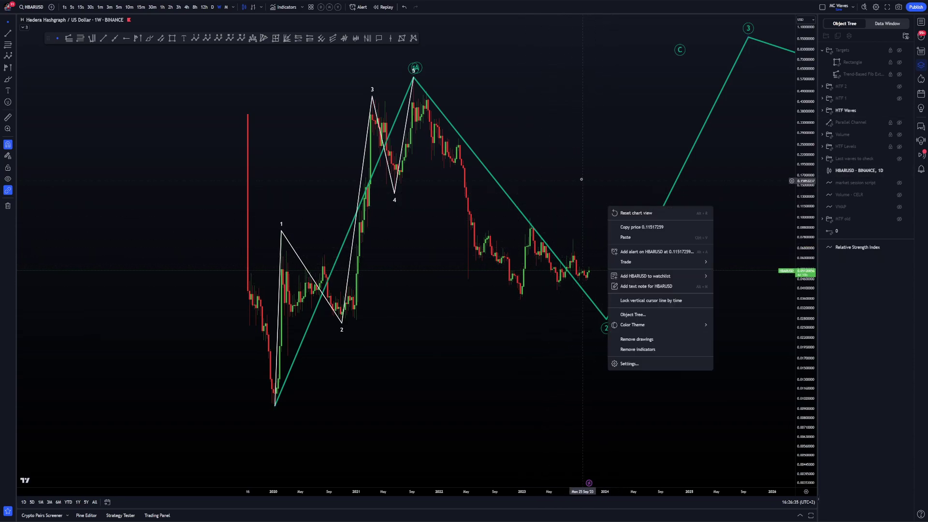
click(540, 217)
right_click(595, 230)
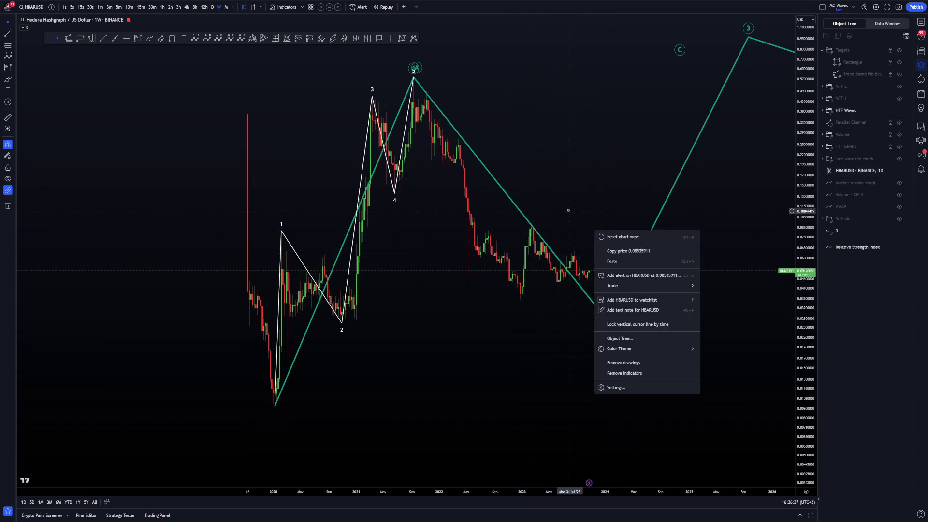
key(Escape)
Compare the green wave structure with and without the MTF 1 wave count, leaving MTF 1 hidden.
click(899, 98)
click(900, 99)
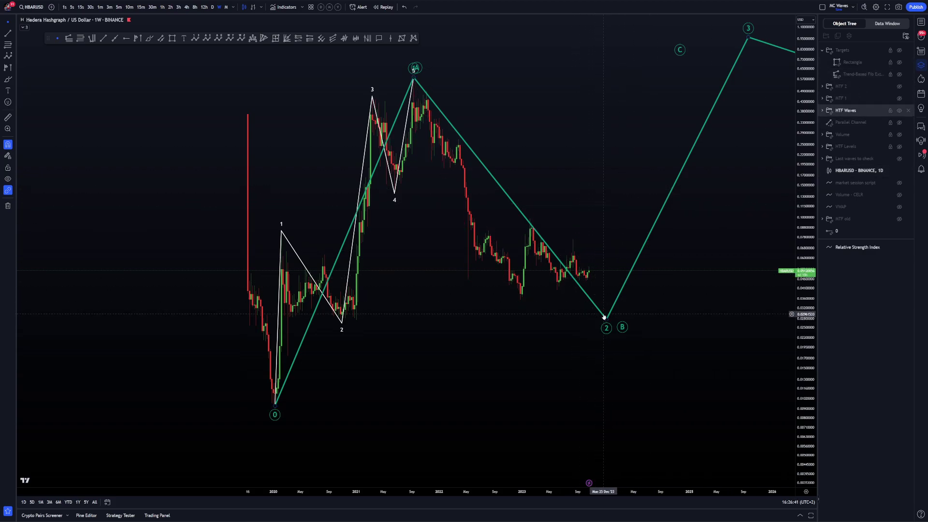
drag(508, 276, 489, 266)
drag(534, 170, 537, 177)
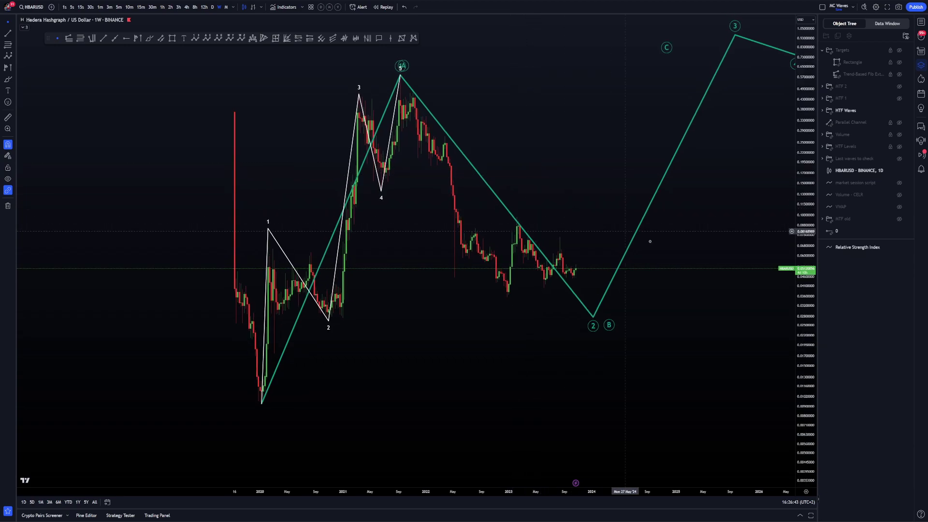
drag(698, 261, 708, 260)
drag(808, 344, 754, 302)
right_click(714, 249)
click(713, 251)
drag(800, 277, 800, 310)
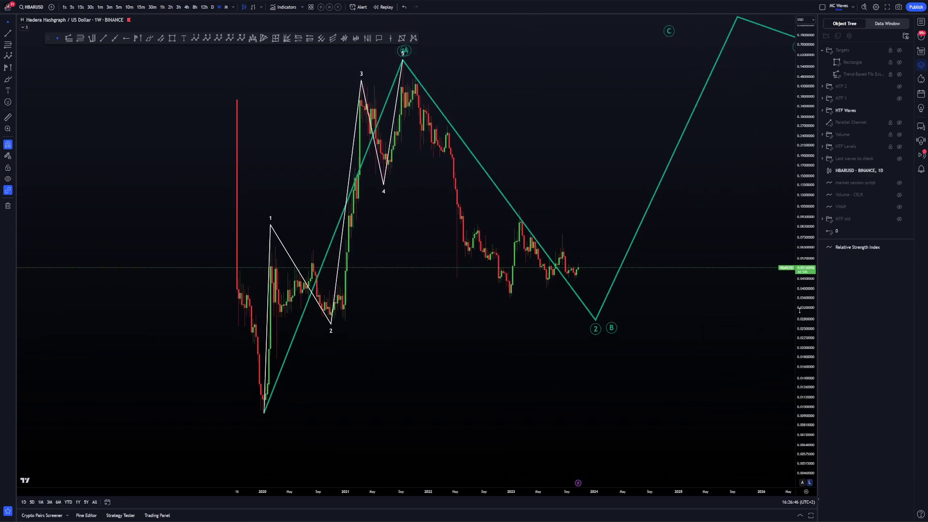
click(899, 98)
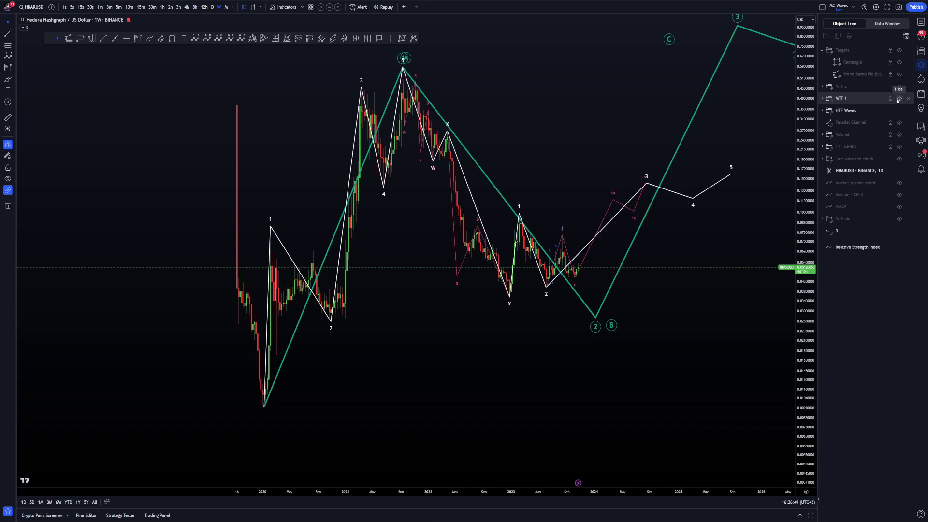
click(899, 99)
click(899, 99)
click(899, 100)
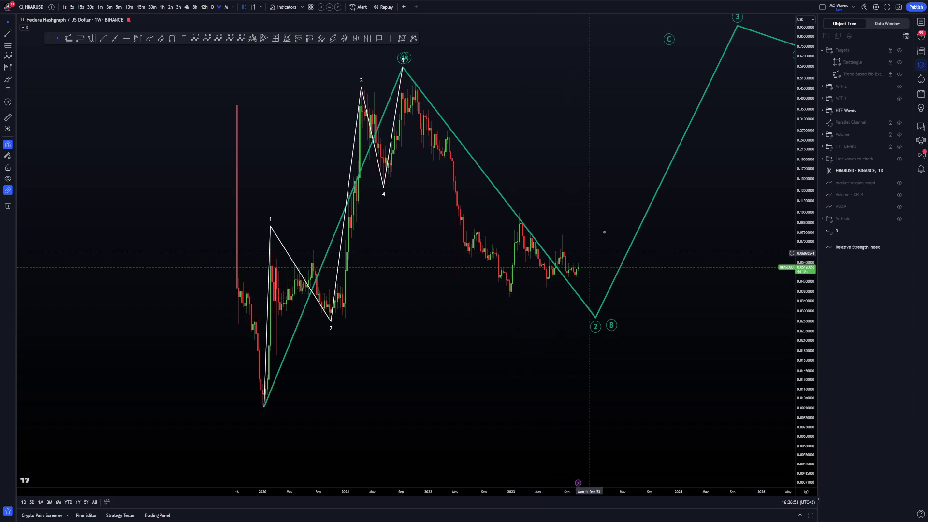
Shift the green wave 2 low and the B label out to about April 2024 at about 0.03.
scroll(677, 290, up, 1)
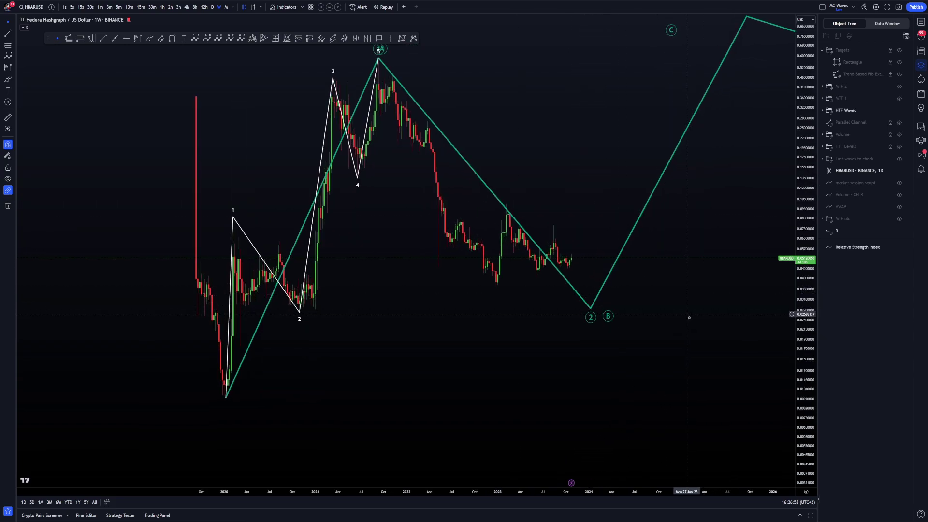
click(578, 325)
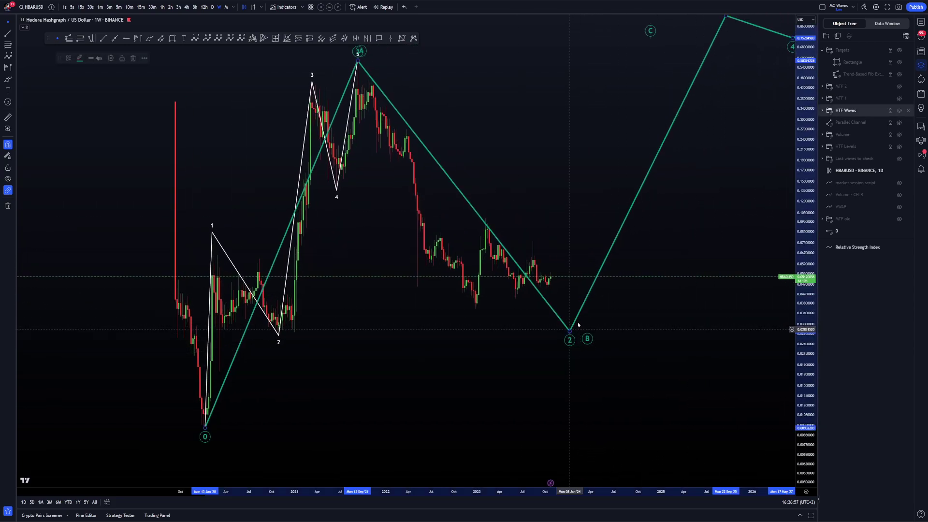
mouse_move(578, 323)
mouse_down()
mouse_move(589, 341)
mouse_move(608, 329)
mouse_move(597, 323)
mouse_move(618, 324)
mouse_up()
click(583, 329)
drag(672, 298, 673, 310)
drag(801, 268, 801, 299)
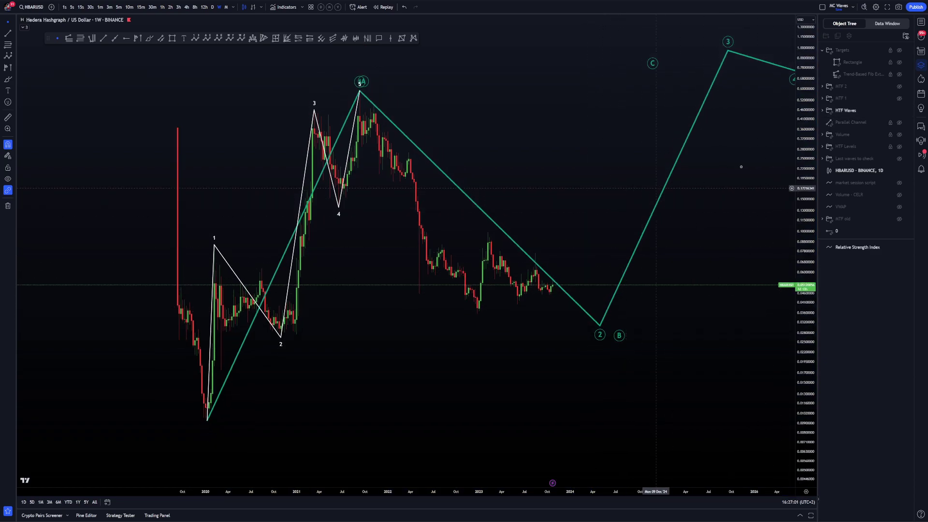
Show the alternative count in the MTF 2 folder and keep the MTF 1 folder hidden.
click(900, 98)
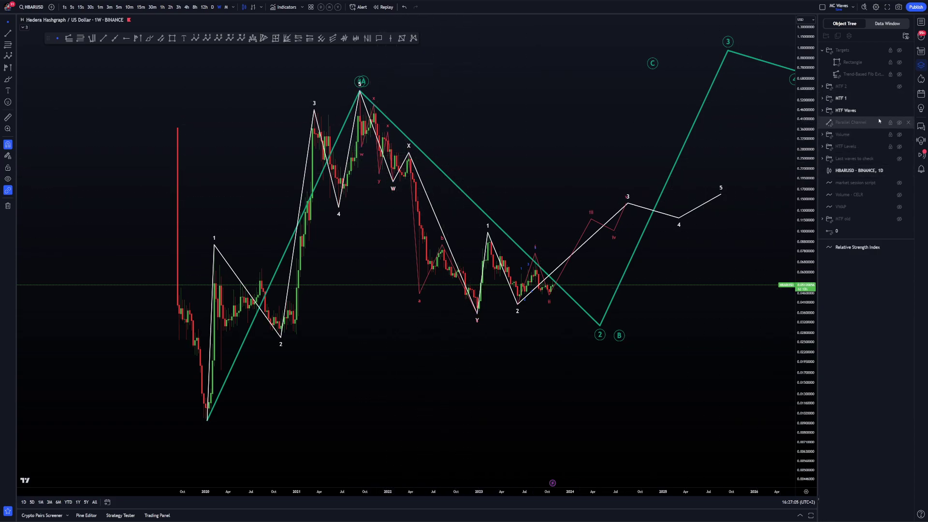
click(900, 98)
click(899, 86)
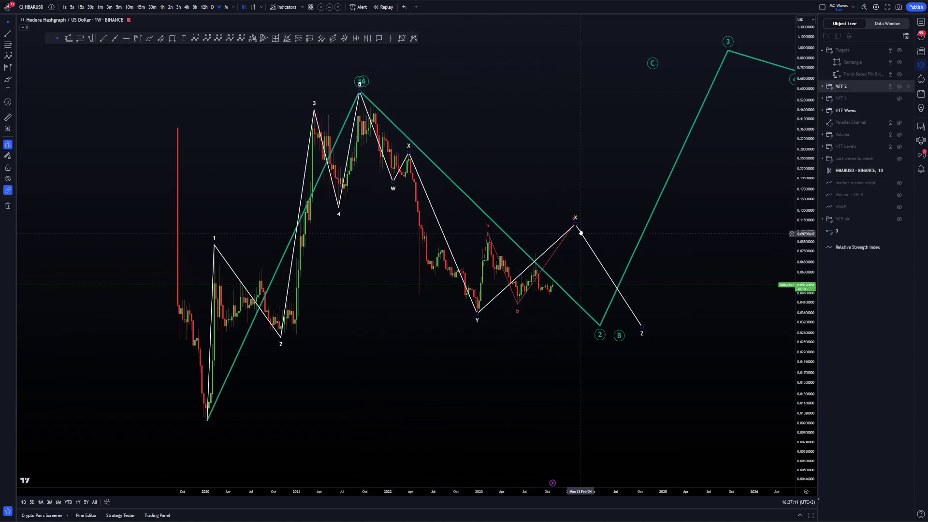
Try placing the second X at the February 2023 high and the Z low at about January 2024.
drag(575, 224, 490, 233)
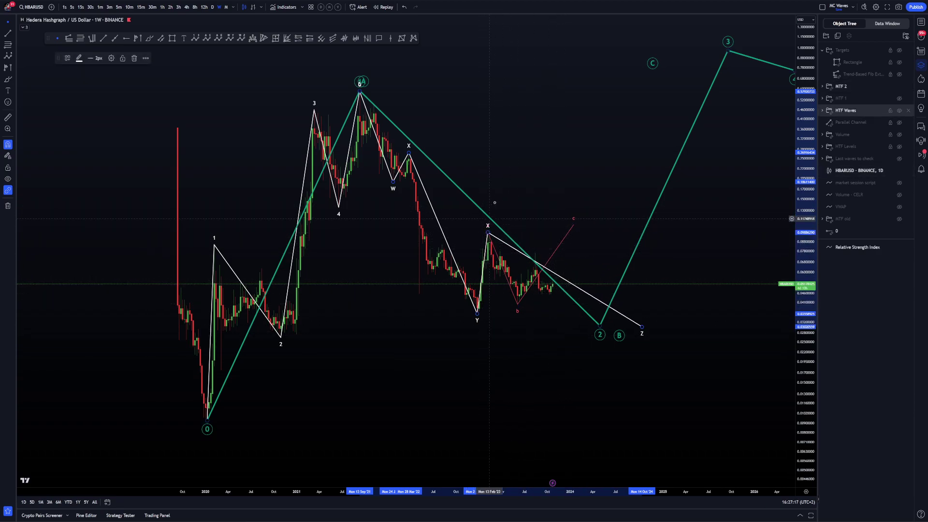
scroll(551, 271, up, 3)
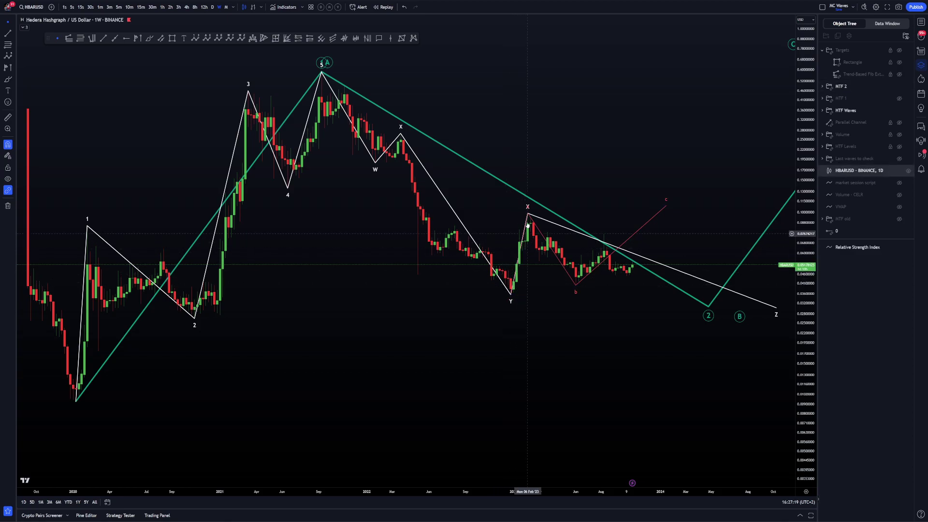
right_click(550, 149)
drag(550, 149, 432, 150)
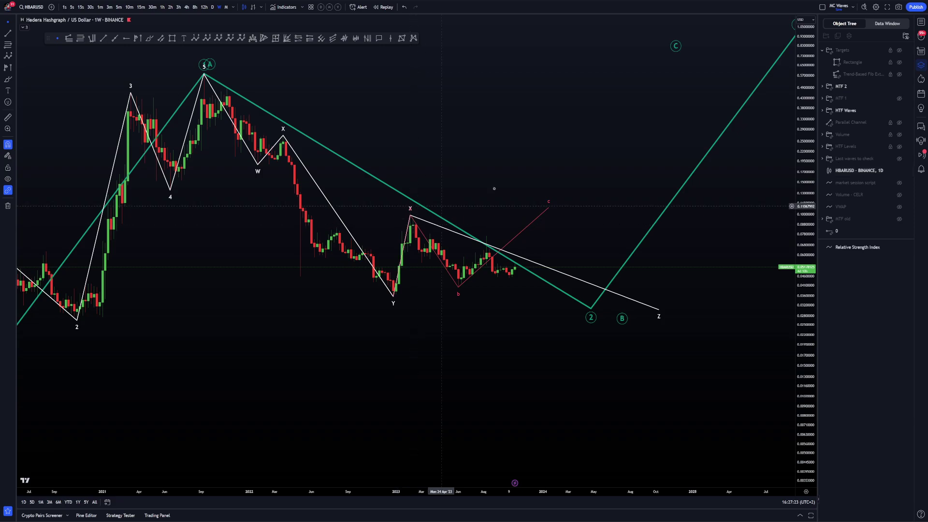
drag(591, 180, 470, 169)
scroll(543, 212, down, 5)
drag(643, 299, 571, 308)
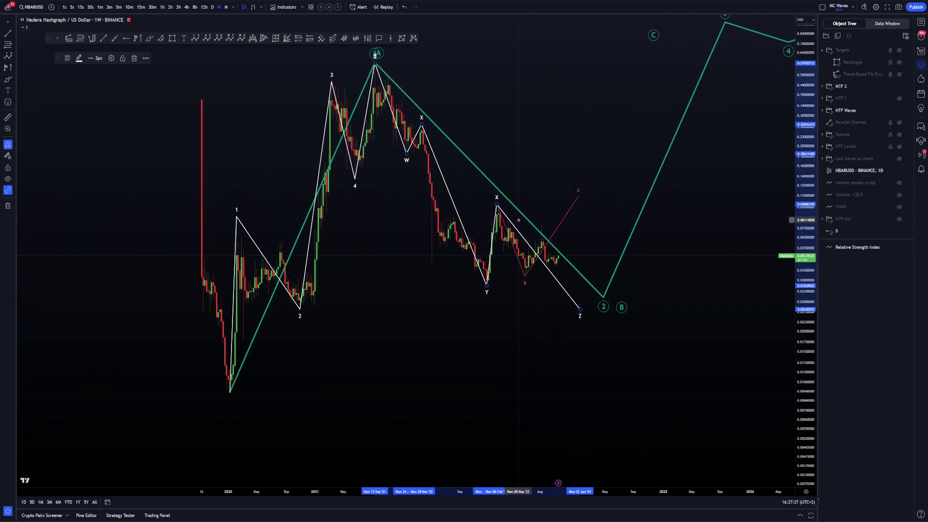
Undo the Z move and return the second X point to the end of the red abc wave.
key(ctrl+z)
scroll(503, 235, up, 5)
mouse_move(503, 236)
mouse_down()
mouse_move(617, 264)
mouse_move(575, 224)
mouse_up()
scroll(617, 264, down, 4)
drag(616, 247, 619, 242)
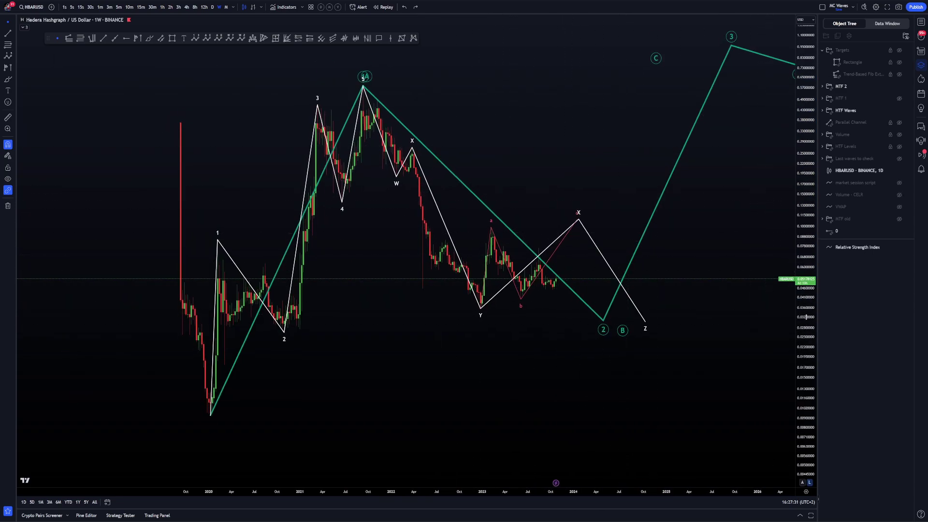
Raise the red c endpoint and the second X together to about 0.14 in early 2024.
drag(806, 317, 806, 269)
scroll(632, 269, up, 1)
scroll(527, 172, up, 2)
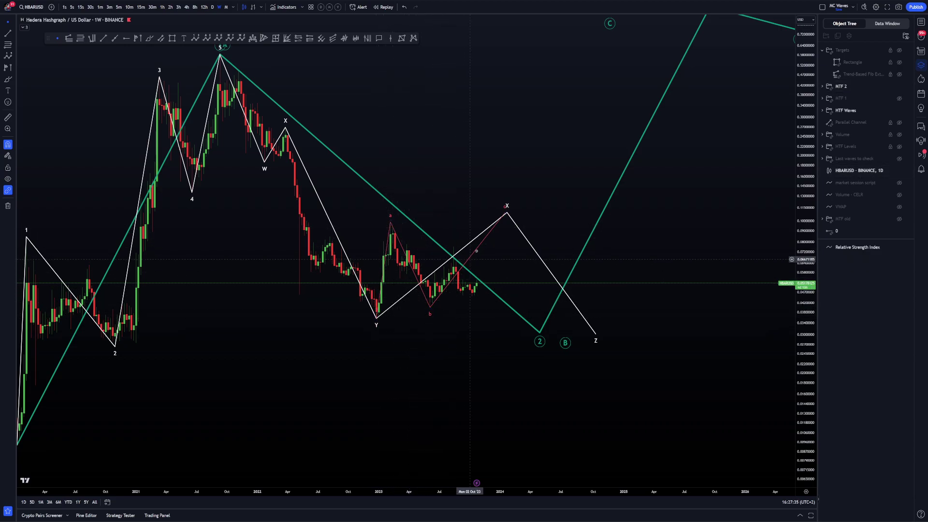
drag(506, 212, 518, 180)
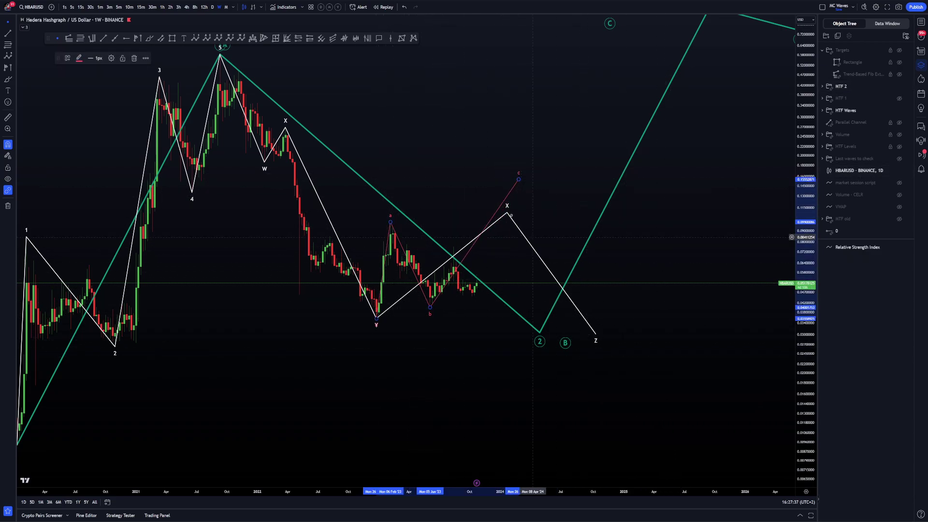
mouse_move(507, 213)
mouse_down()
mouse_move(521, 183)
mouse_move(511, 188)
mouse_up()
click(514, 181)
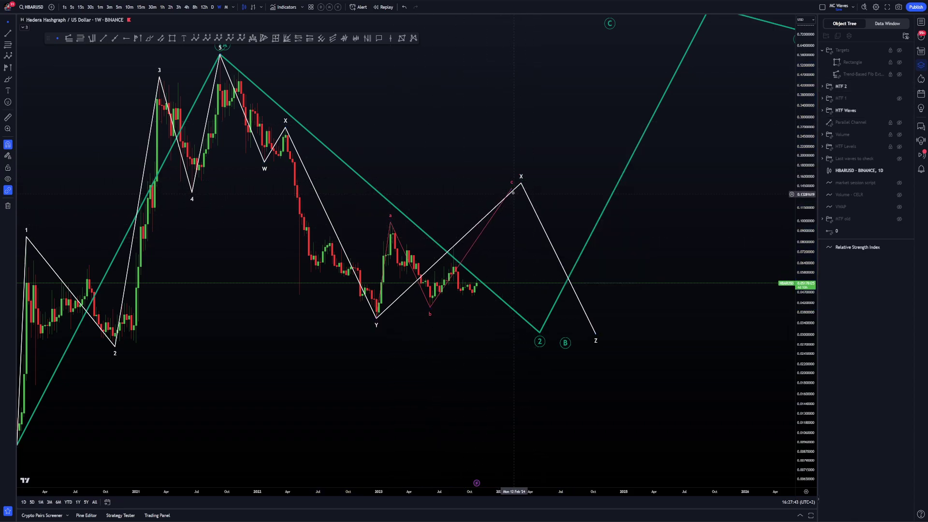
mouse_move(521, 184)
mouse_down()
mouse_move(511, 190)
mouse_move(508, 176)
mouse_up()
scroll(518, 176, down, 3)
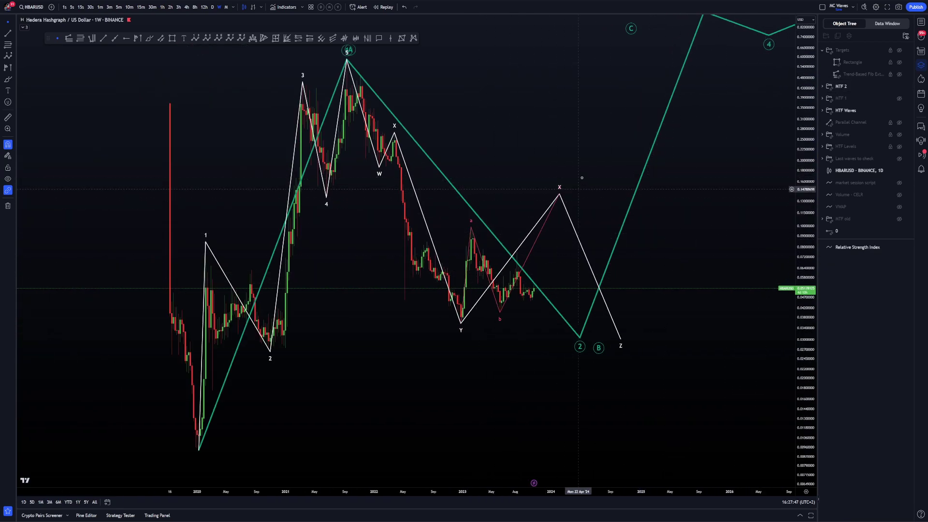
Lower the Z endpoint to about 0.018 in late 2024 and bring the green wave 2 low down beside it.
right_click(575, 151)
click(547, 123)
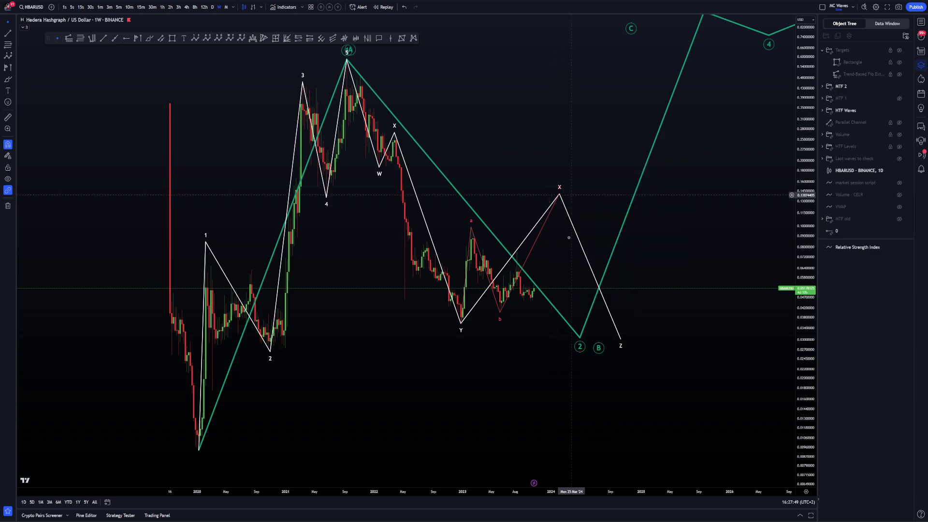
drag(581, 165, 579, 164)
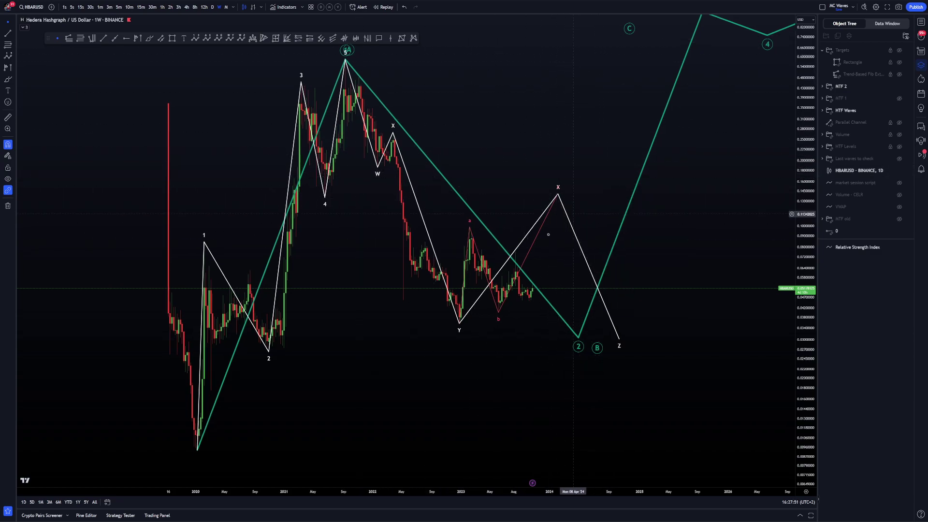
drag(621, 340, 630, 389)
drag(624, 254, 646, 243)
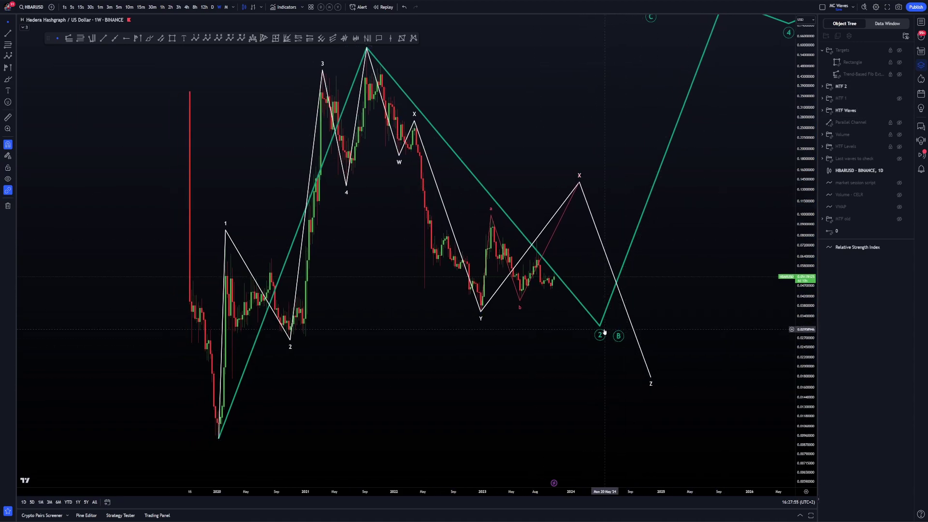
drag(605, 332, 651, 385)
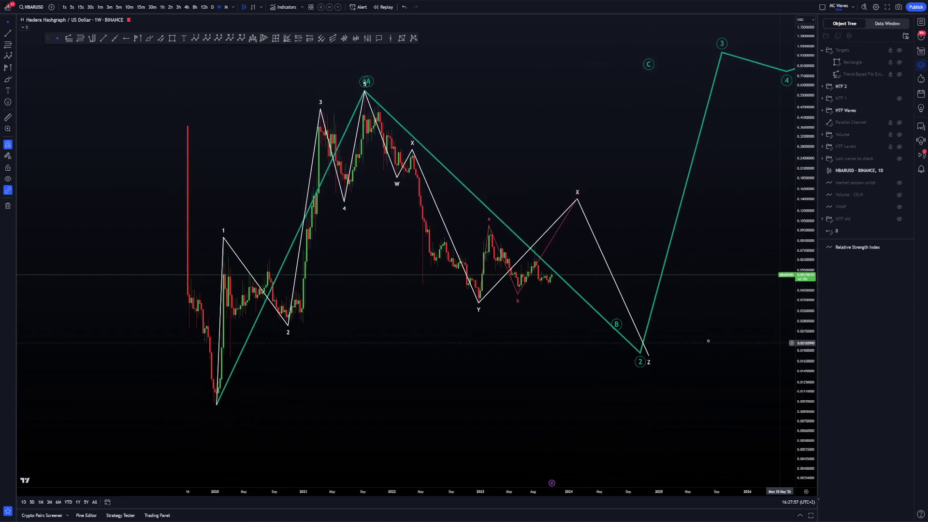
Try placing the second X at the February 2023 high on red wave a, and undo the move.
click(577, 199)
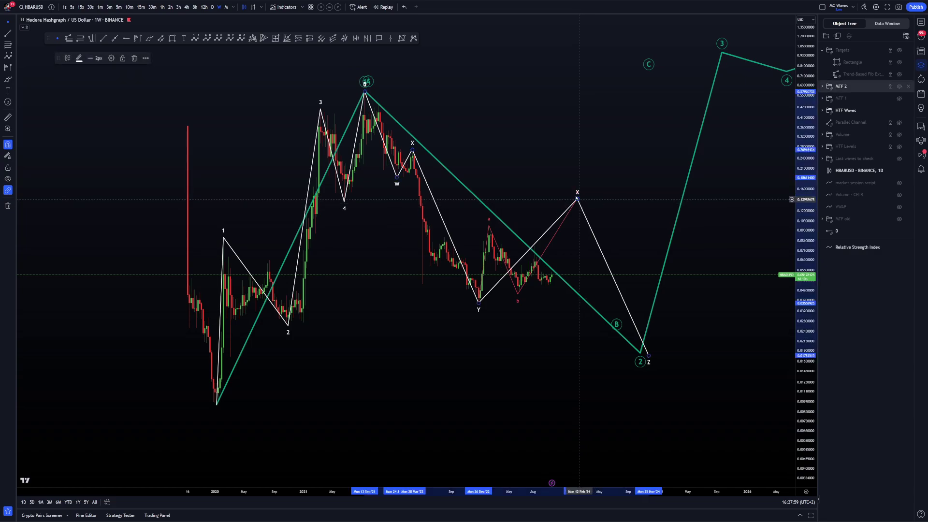
drag(576, 198, 486, 224)
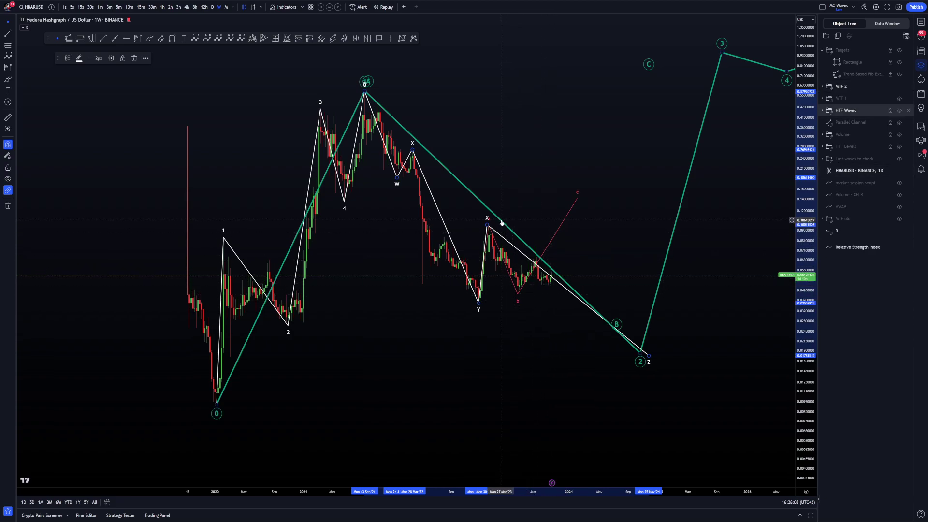
drag(488, 225, 542, 228)
key(ctrl+z)
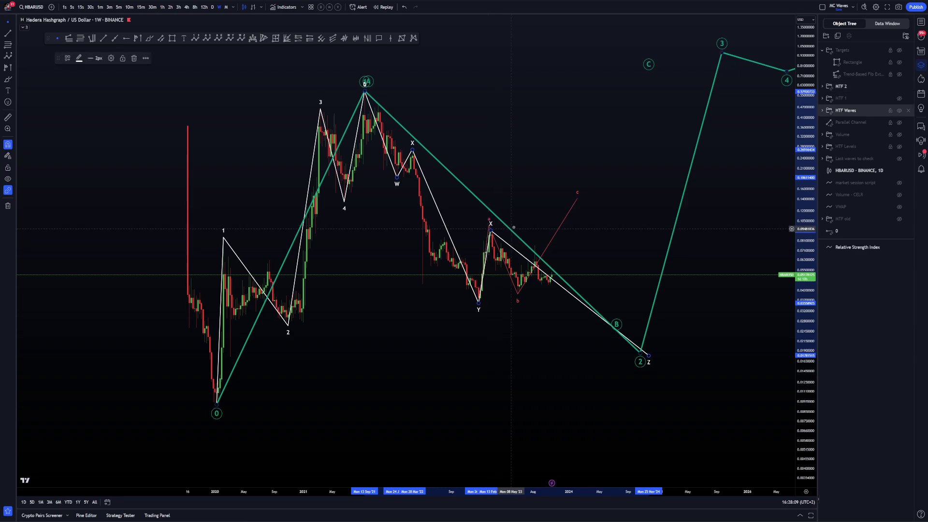
key(ctrl+y)
scroll(584, 242, up, 3)
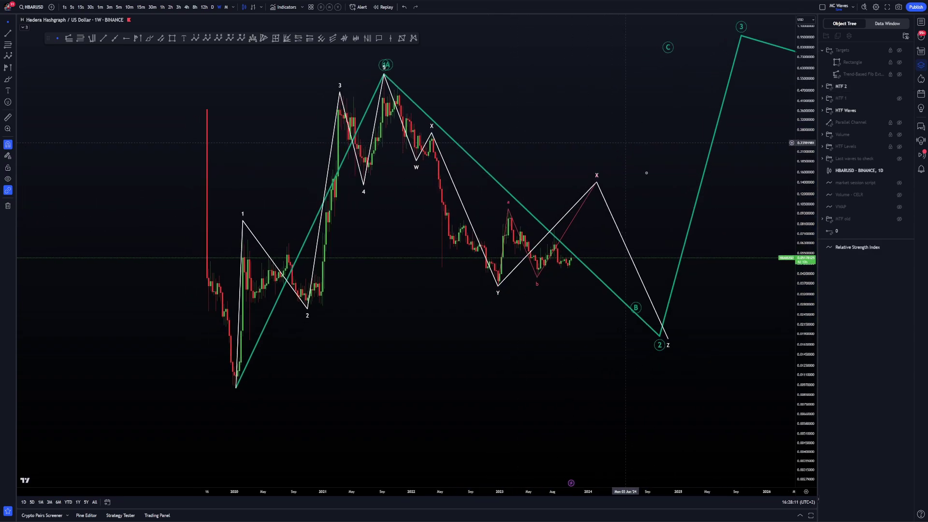
scroll(631, 204, up, 3)
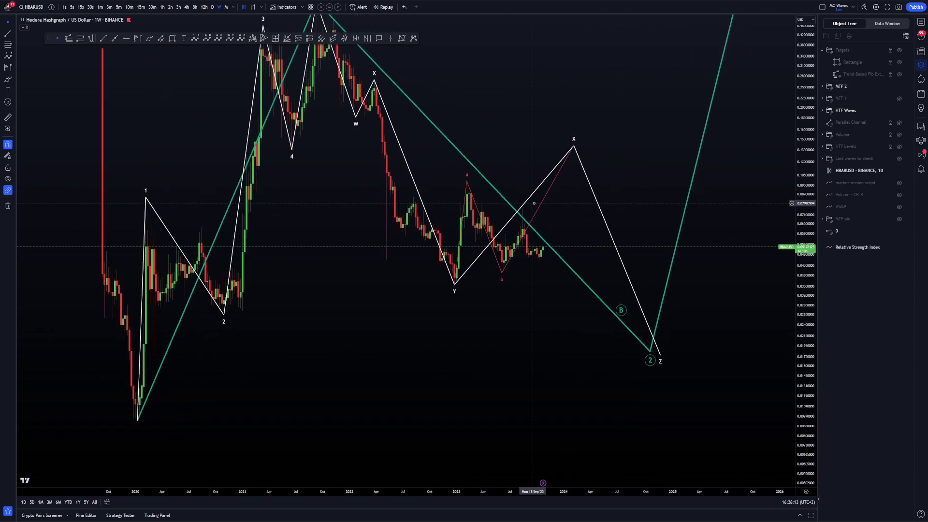
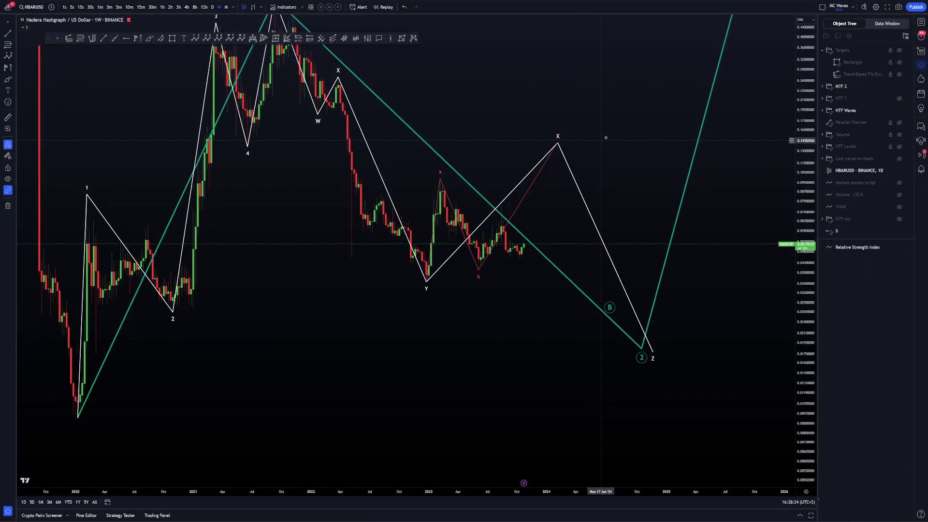
Move the second X from the red c endpoint to the February 2023 high at about 0.099.
drag(601, 140, 606, 137)
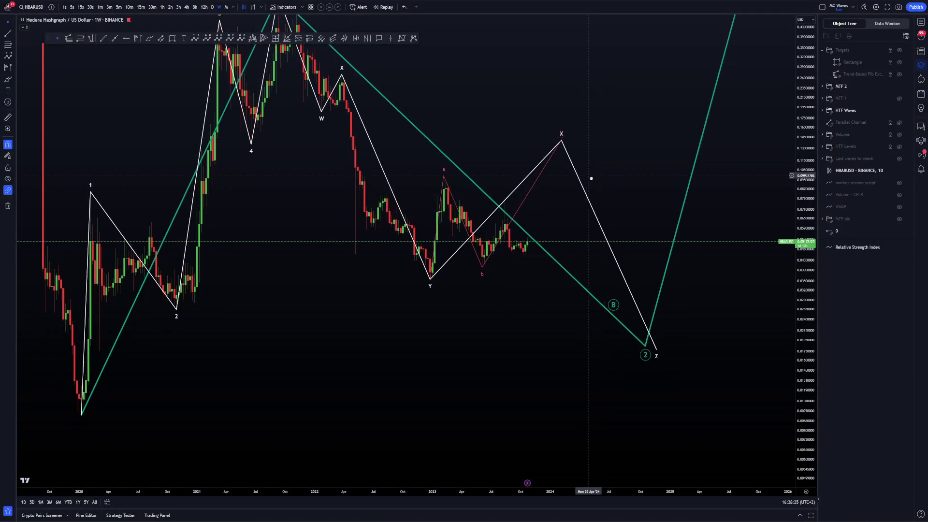
drag(590, 178, 590, 182)
click(562, 145)
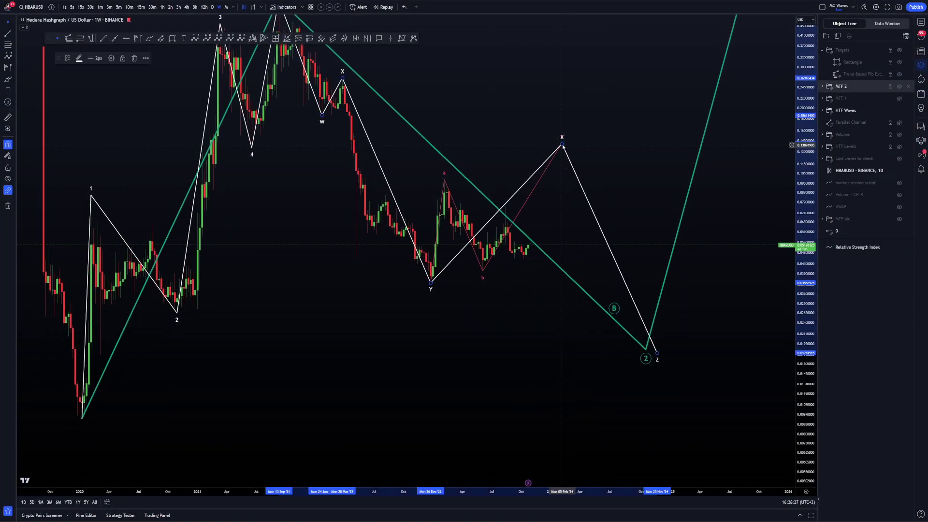
mouse_move(563, 145)
mouse_down()
mouse_move(446, 155)
mouse_move(444, 180)
mouse_up()
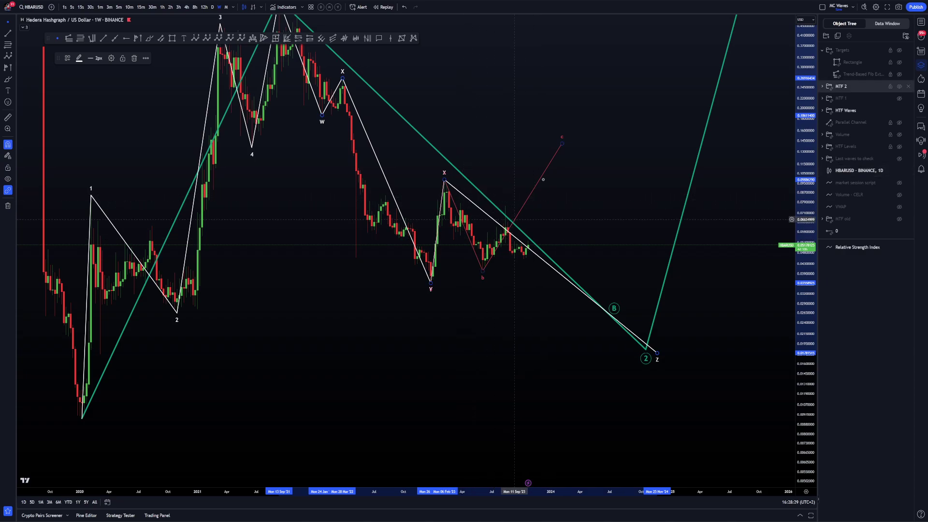
Check the chart with the MTF 2 group hidden and shown again, and switch the price scale from logarithmic to linear.
click(899, 86)
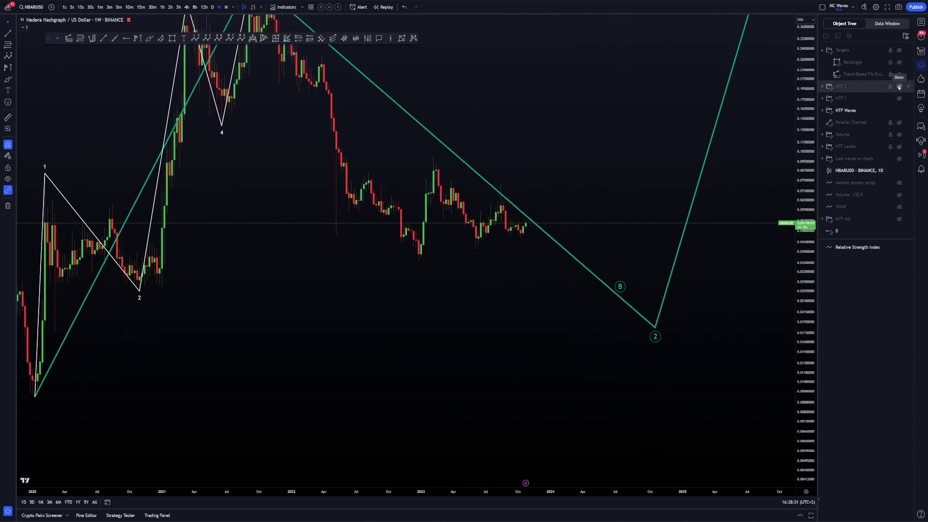
click(899, 86)
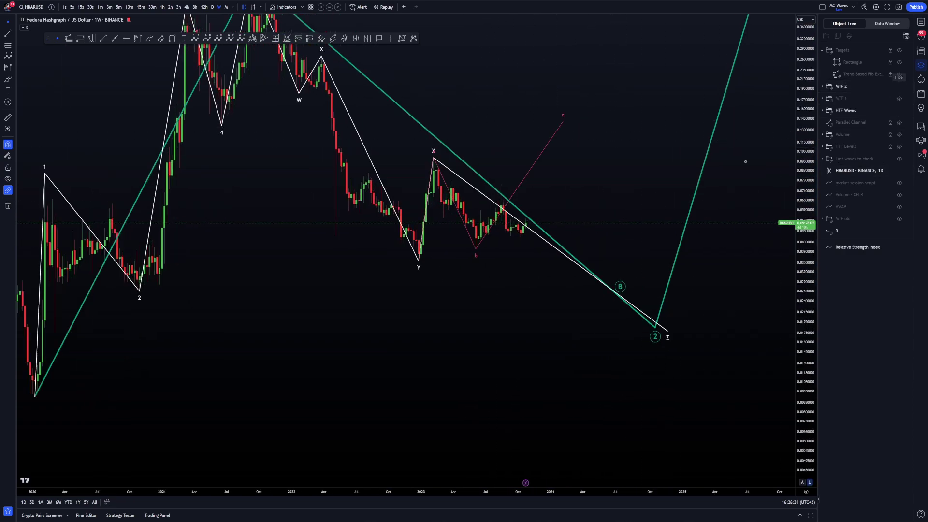
click(810, 482)
scroll(622, 194, up, 2)
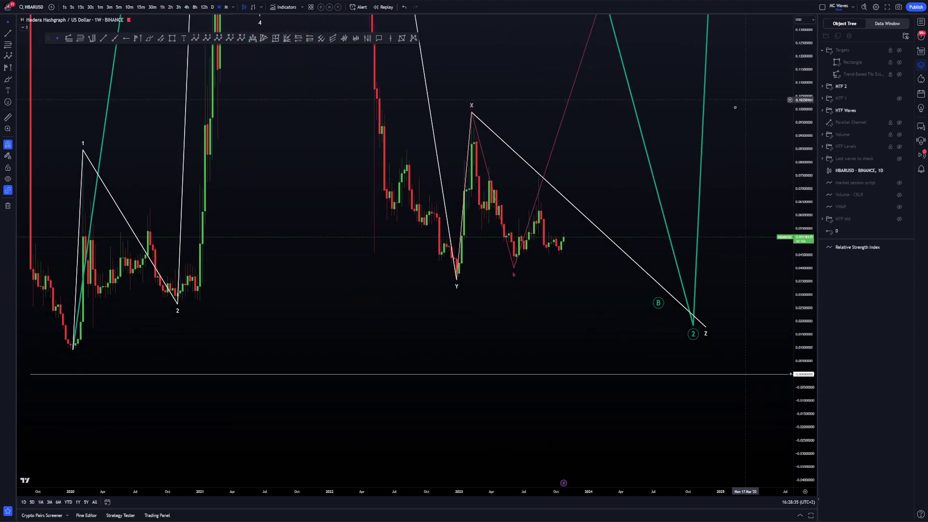
Hide the MTF 2 group and move the green wave 2 low to about 0.025 in May 2024.
click(899, 86)
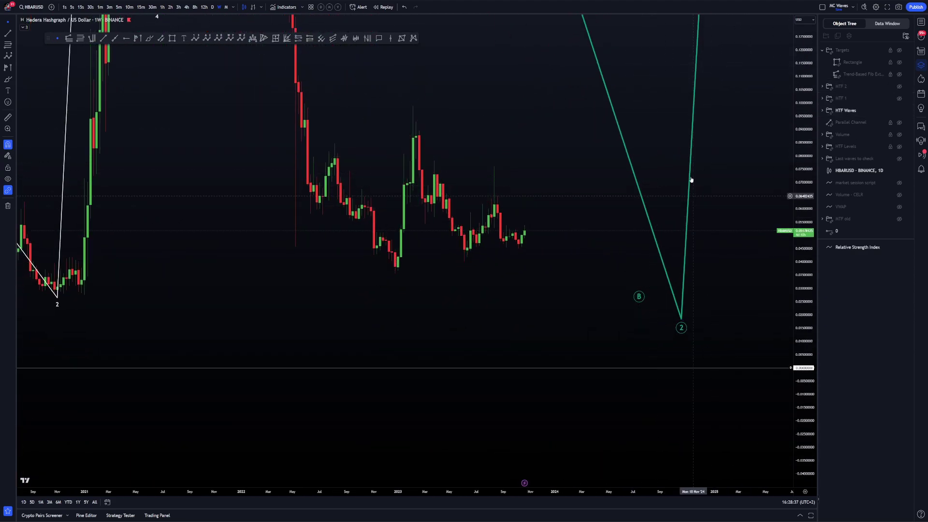
drag(682, 319, 615, 302)
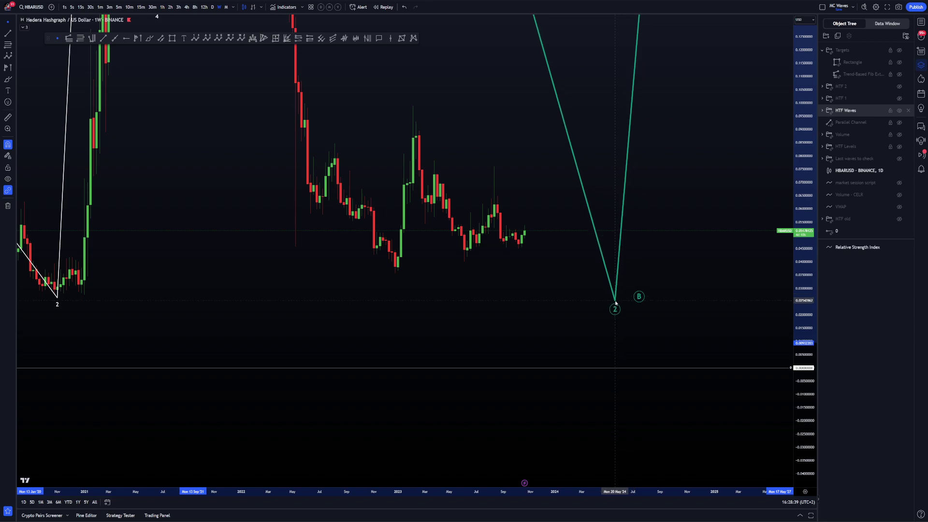
drag(668, 276, 731, 259)
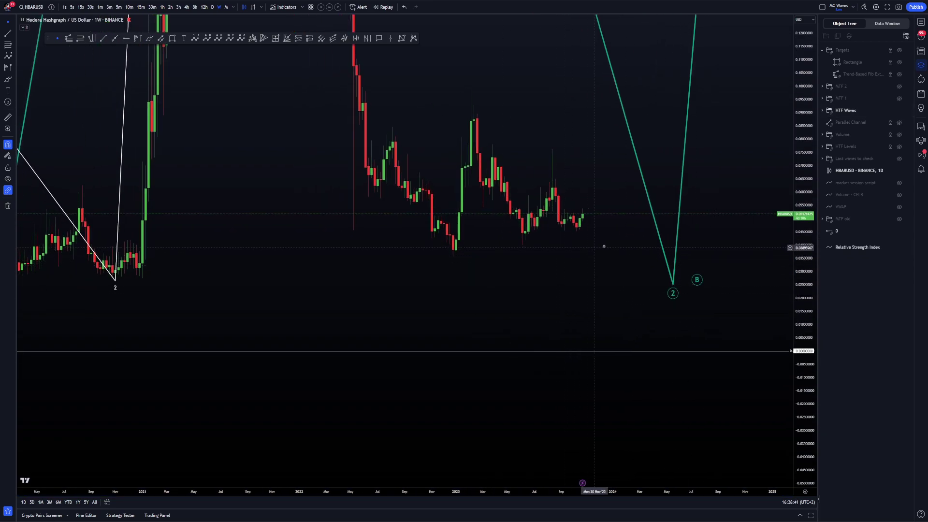
Show the Targets, Volume and HTF Levels groups on the chart.
click(899, 50)
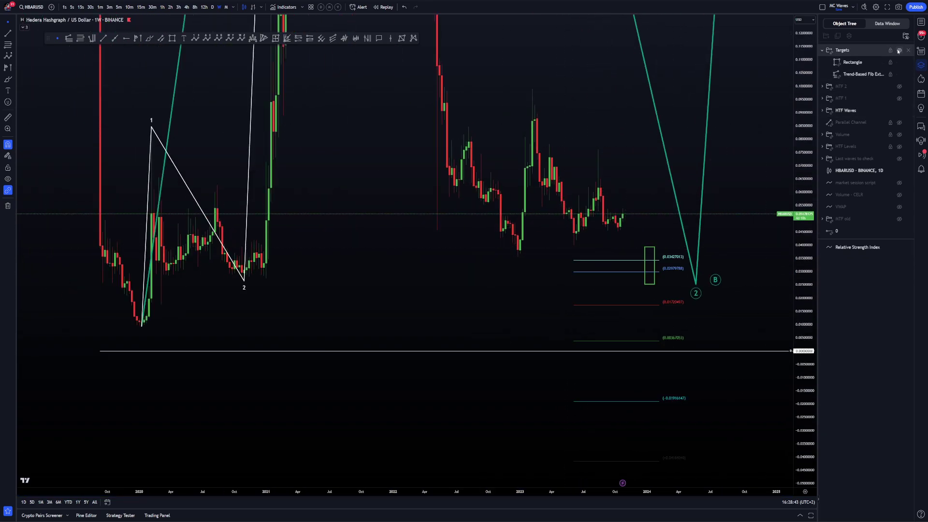
click(899, 134)
click(899, 146)
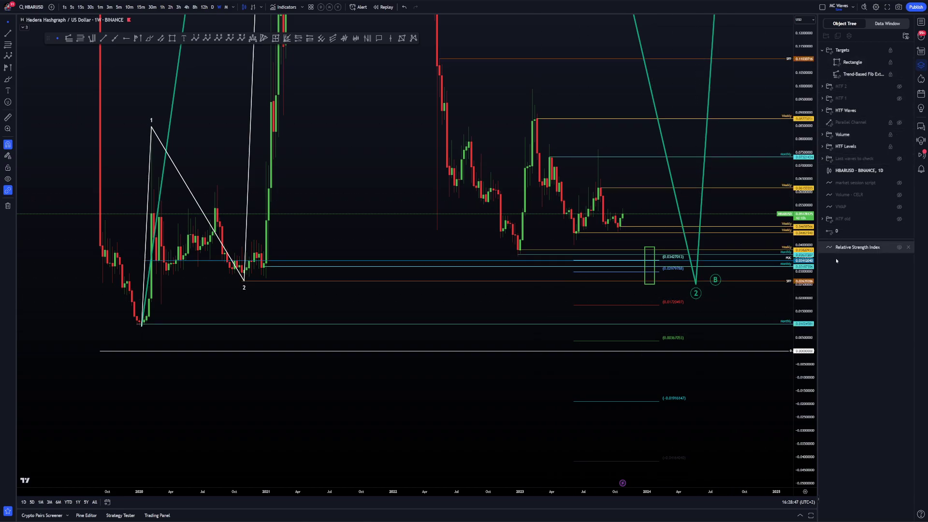
Duplicate the green target rectangle directly below the original and resize the copy to span about 0.018 to 0.009.
drag(804, 256, 804, 213)
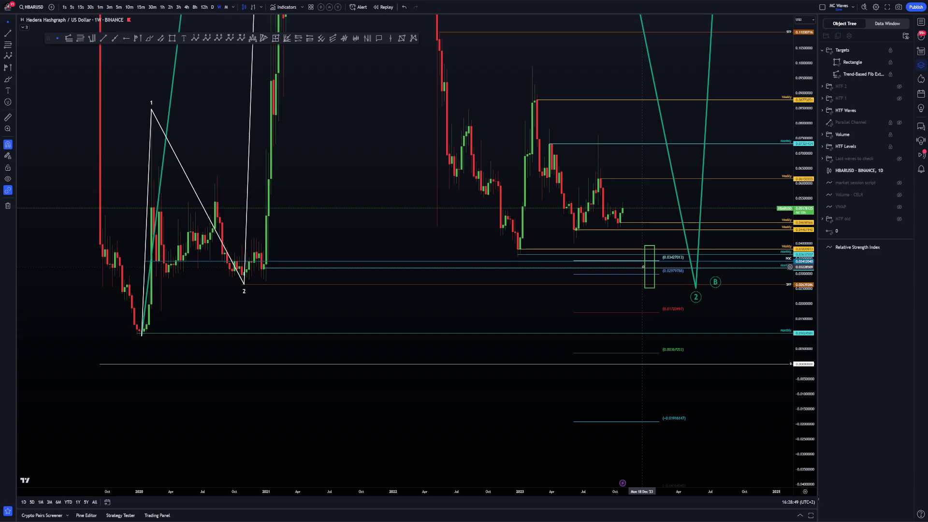
click(644, 267)
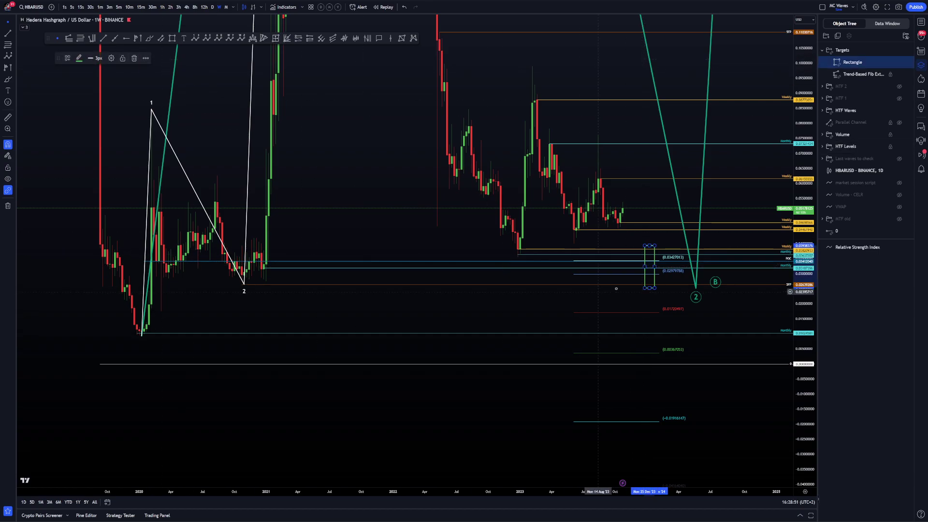
drag(643, 284, 643, 334)
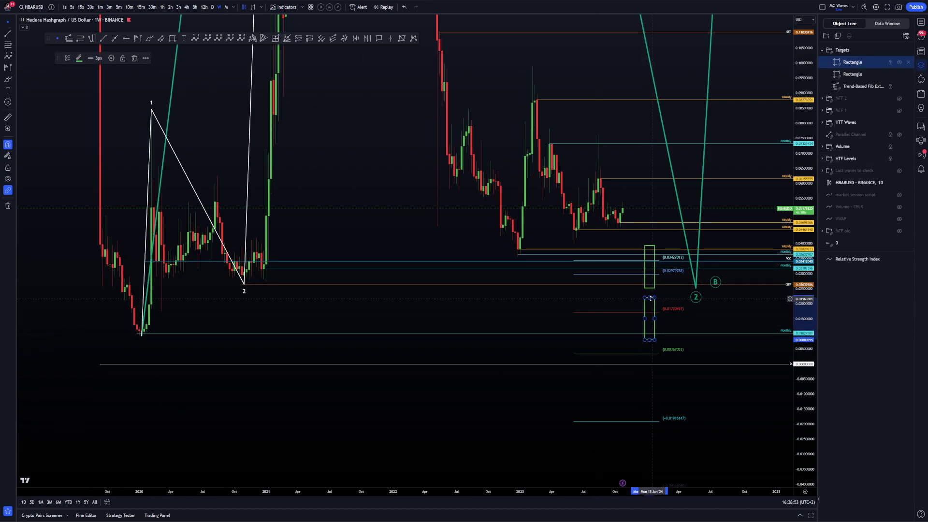
drag(650, 298, 650, 310)
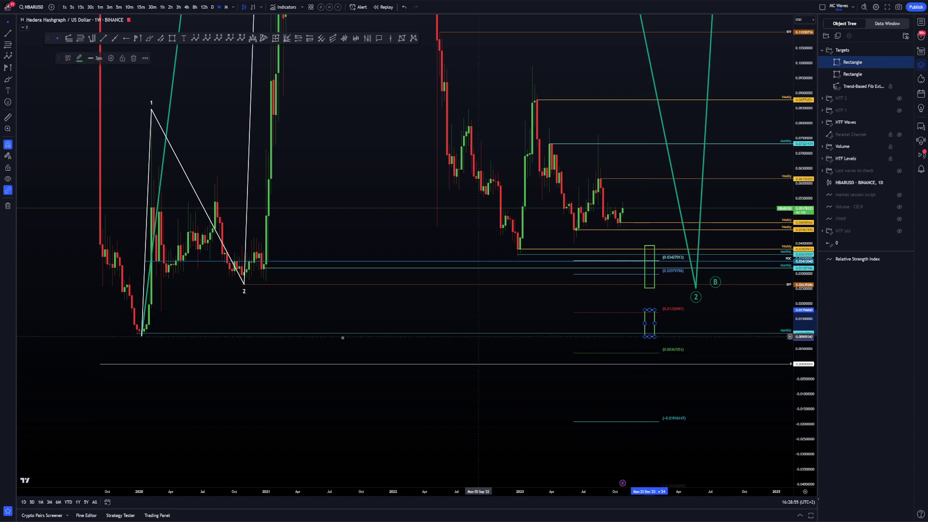
click(619, 342)
scroll(682, 298, up, 2)
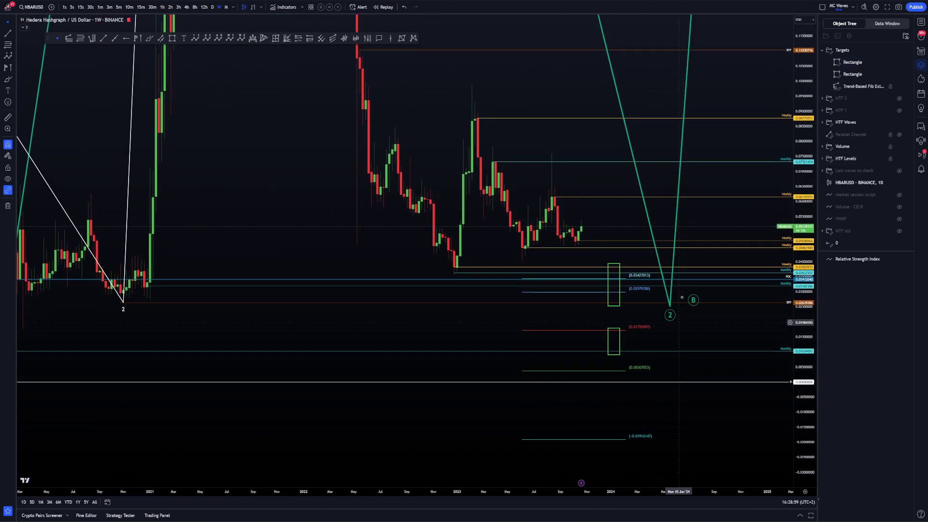
Turn off the 1.618 and 2 levels of the trend-based Fib extension.
double_click(602, 370)
click(418, 233)
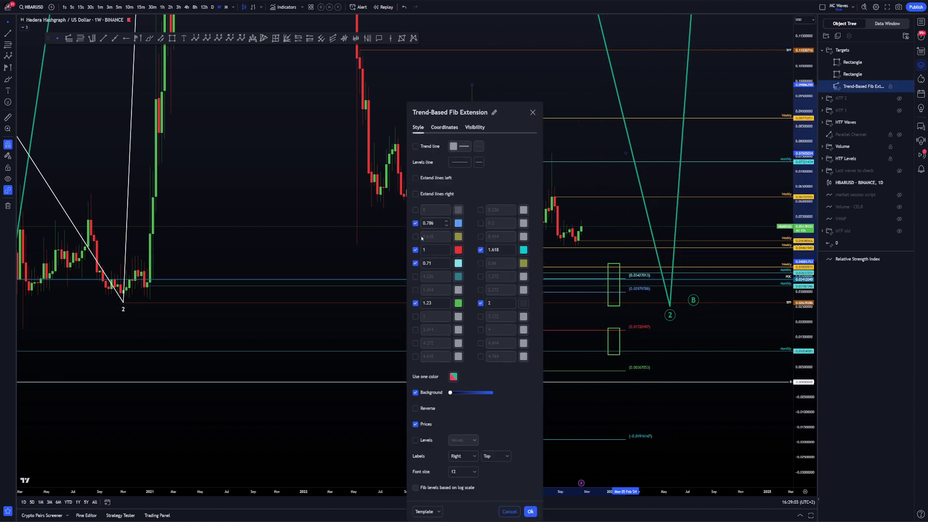
click(482, 304)
click(708, 336)
Mark the December 2022 and June 2023 lows with short brush arcs beneath the candles.
drag(740, 342, 713, 340)
scroll(703, 344, down, 3)
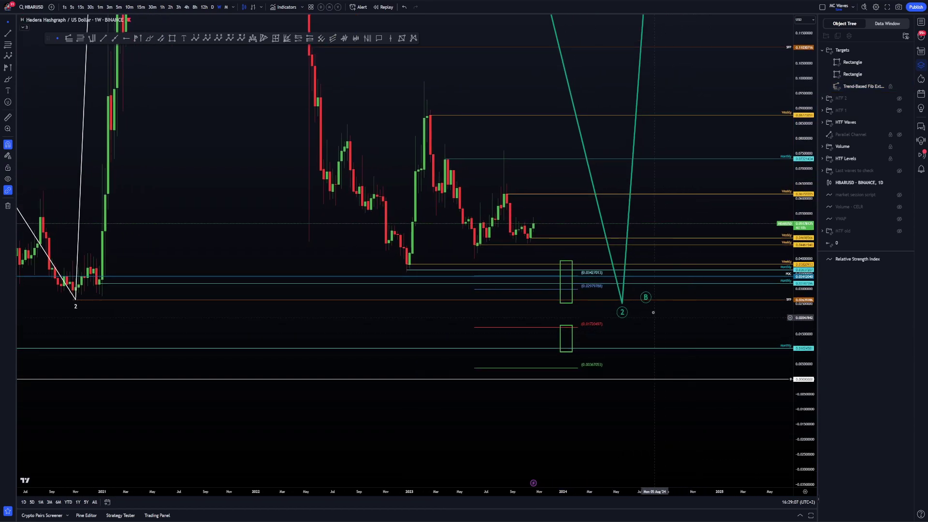
drag(803, 341, 809, 293)
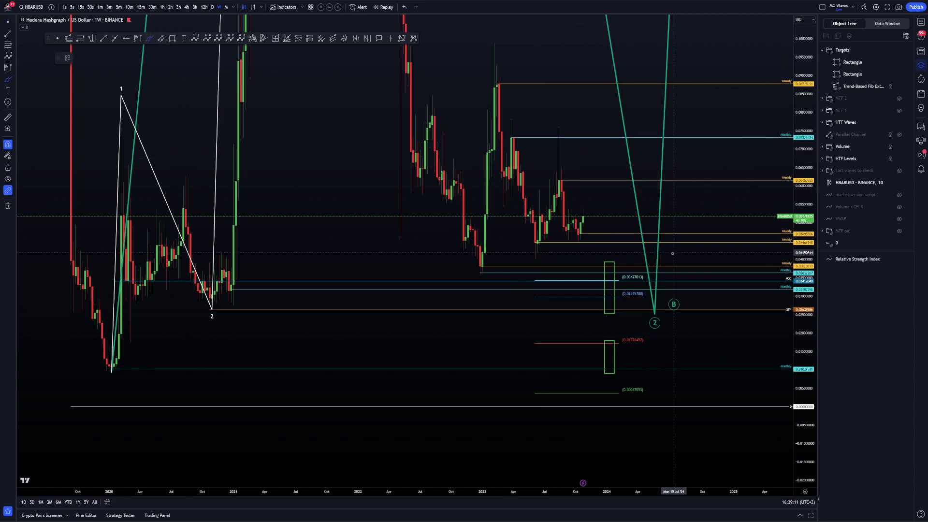
drag(469, 273, 549, 253)
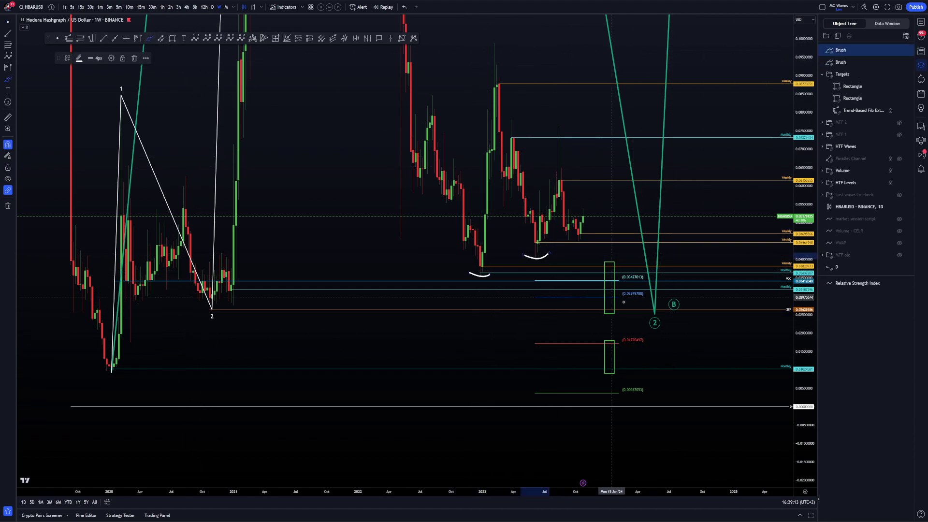
drag(803, 388, 797, 312)
scroll(530, 264, down, 1)
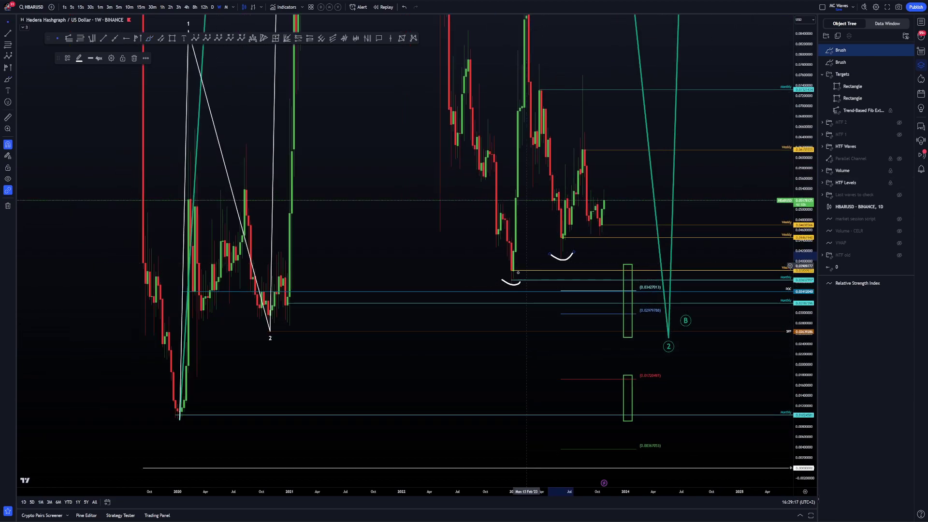
Undo both brush arcs and restore the weekly and monthly levels at the December 2022 low.
key(ctrl+z)
key(ctrl+z)
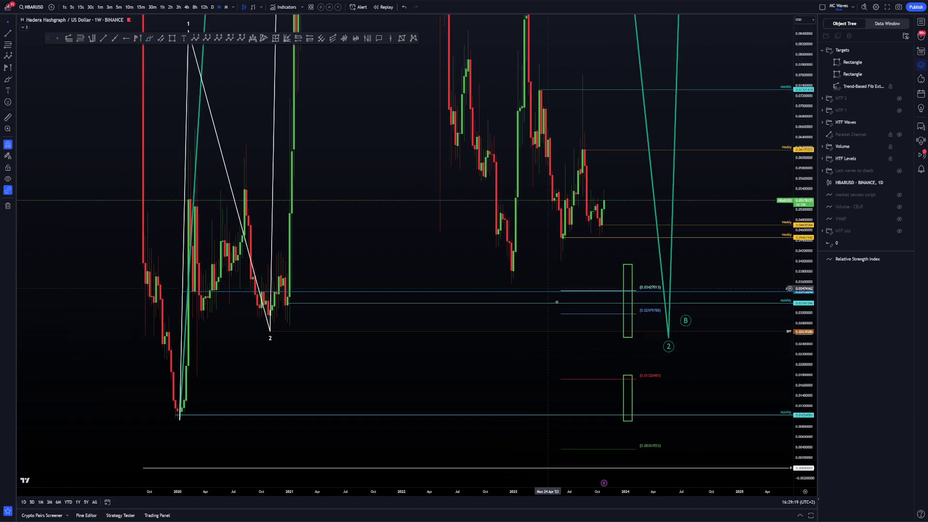
scroll(588, 310, up, 1)
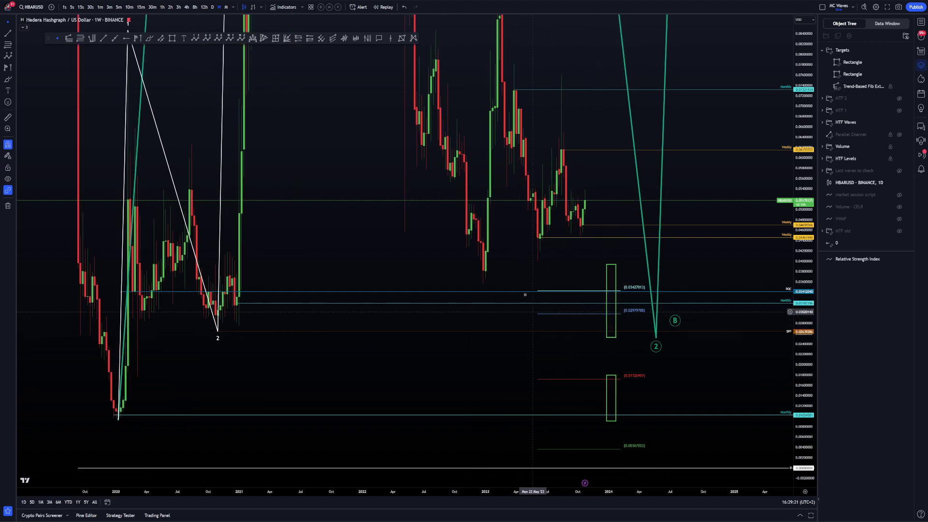
drag(736, 259, 725, 225)
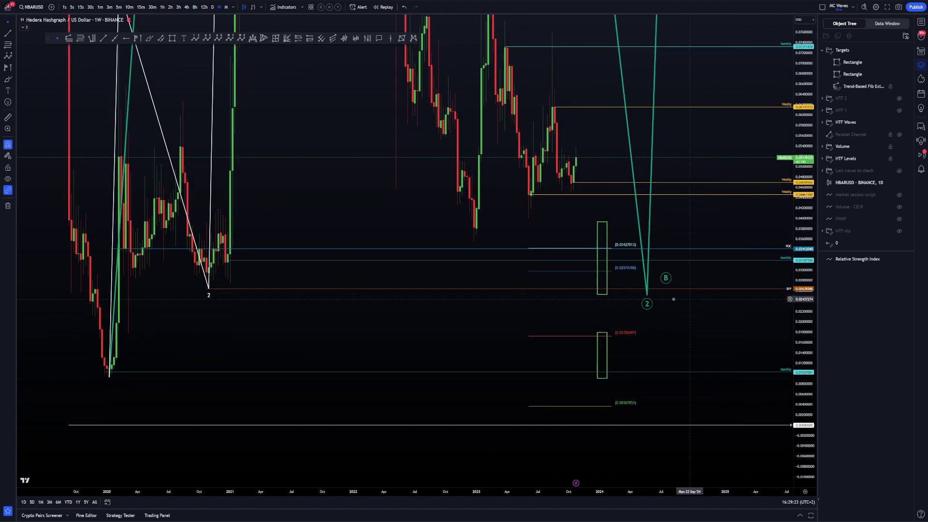
key(ctrl+z)
drag(696, 362, 697, 332)
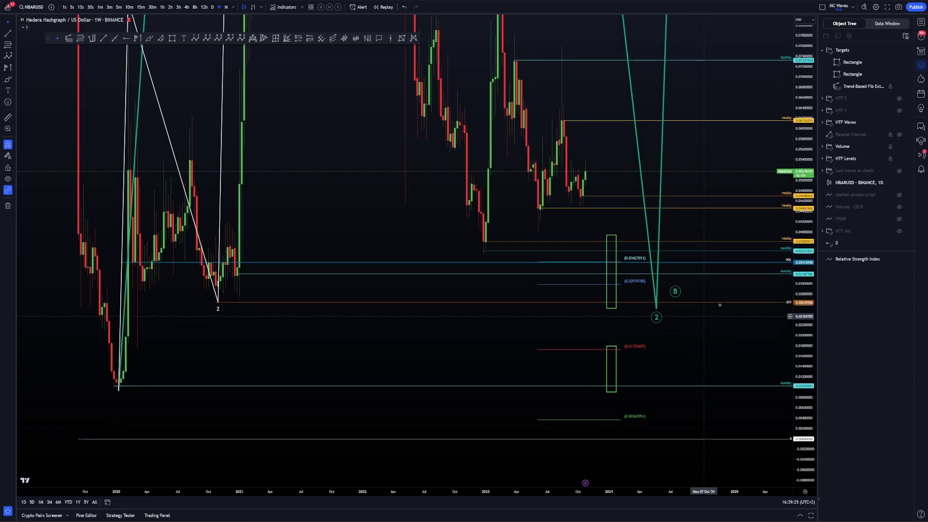
drag(804, 297, 804, 284)
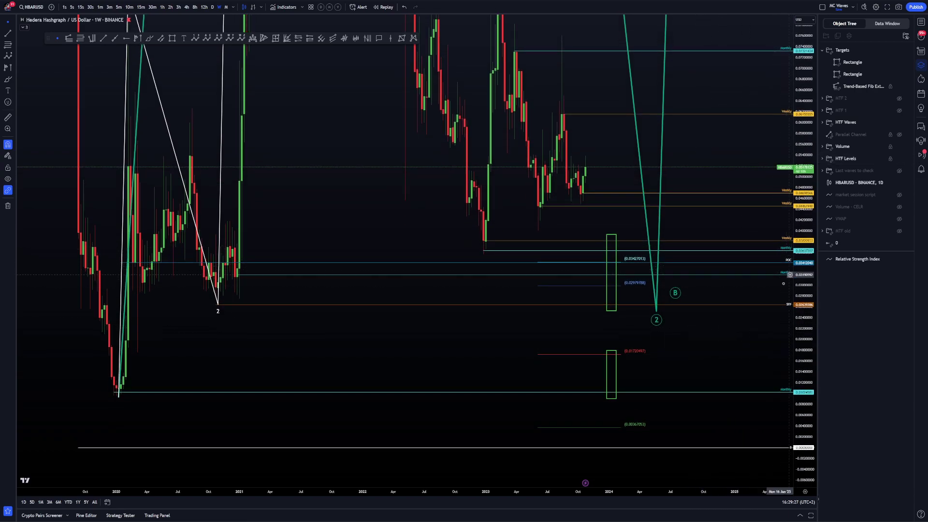
drag(725, 324, 723, 316)
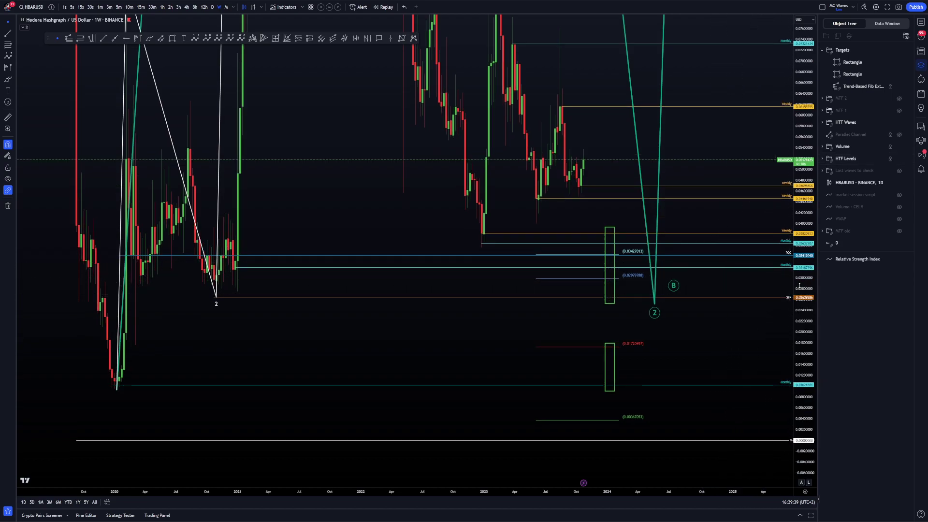
drag(800, 285, 800, 298)
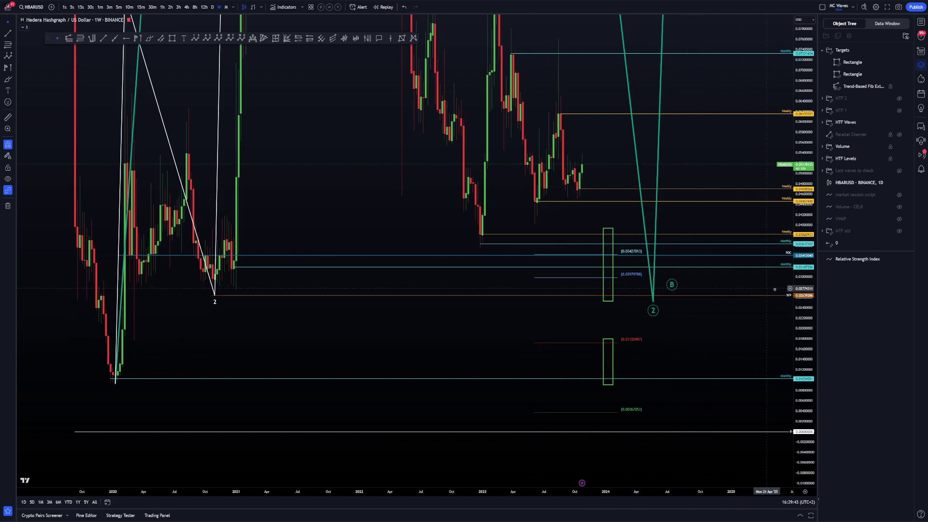
drag(806, 290, 808, 318)
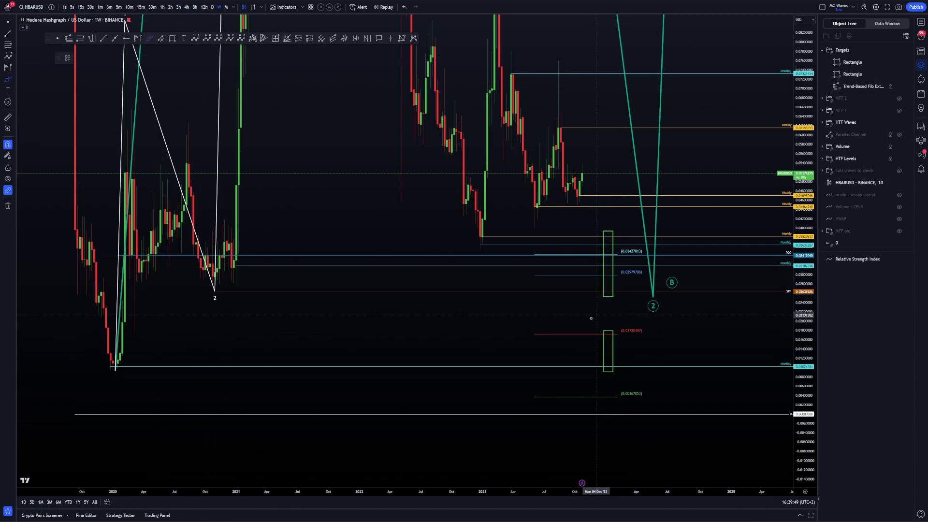
Illustrate a reaction from the upper target rectangle and the 2020 wave 2 low with brush strokes, undoing each one.
mouse_move(601, 277)
mouse_down()
mouse_move(610, 298)
mouse_move(649, 218)
mouse_up()
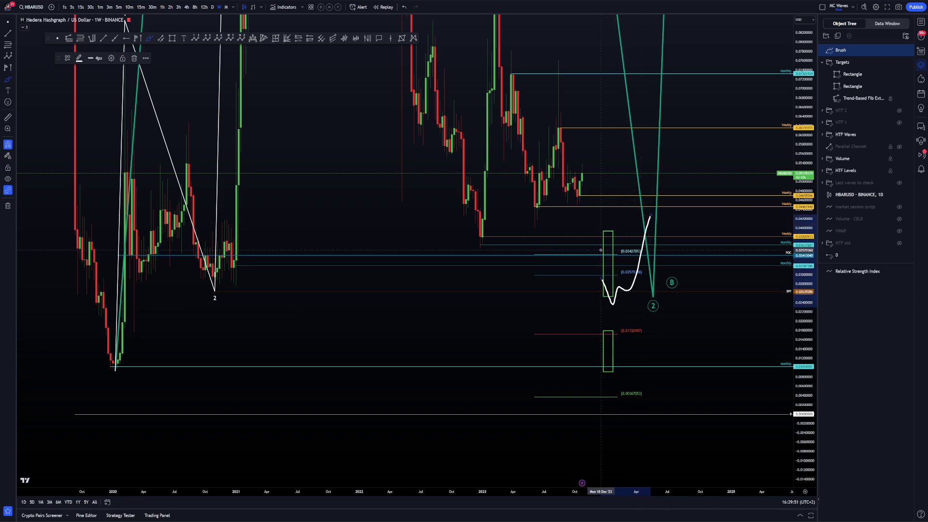
key(ctrl+z)
drag(199, 289, 225, 292)
key(ctrl+z)
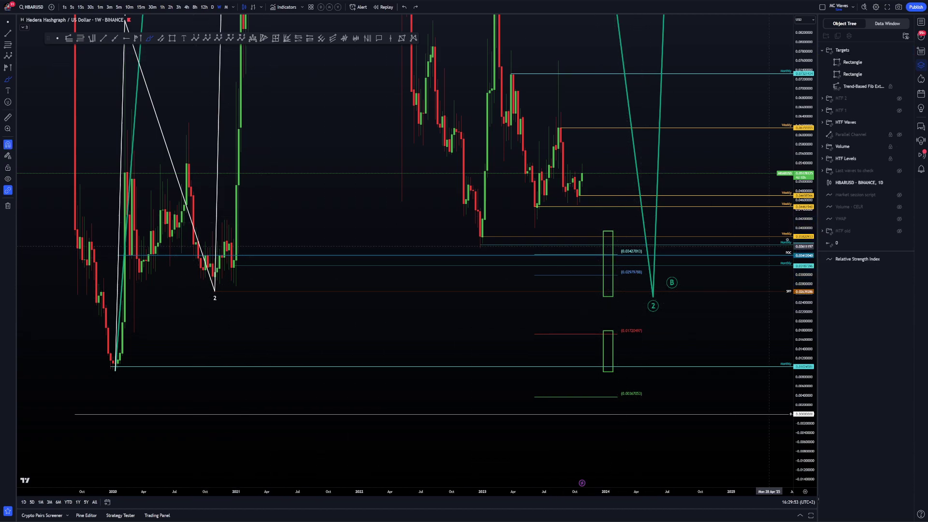
drag(803, 179, 736, 331)
drag(605, 239, 626, 246)
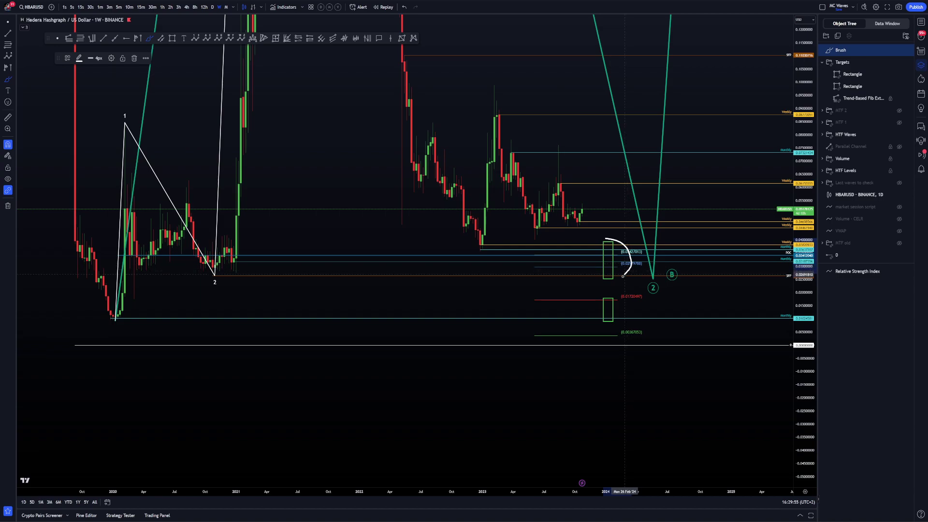
key(ctrl+z)
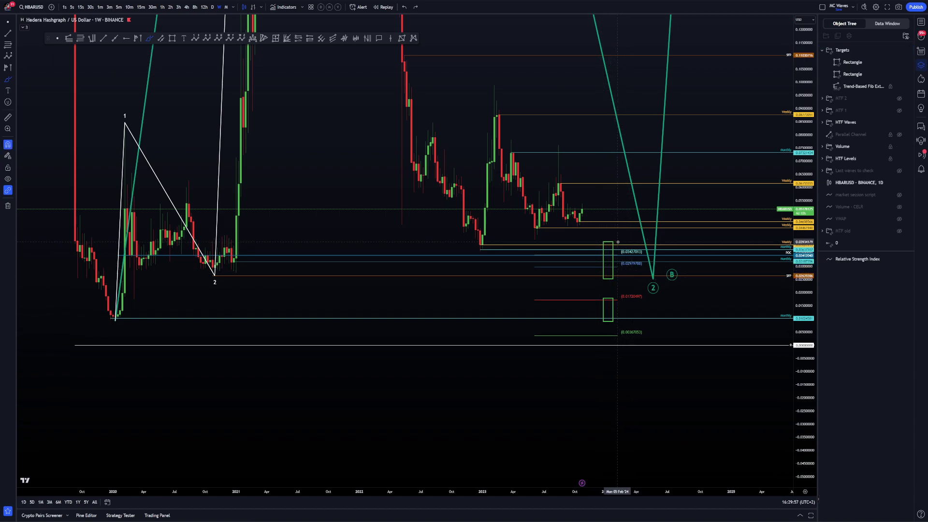
Measure the price range of the upper green target rectangle, and dismiss the measurement.
key(Escape)
shift+click(624, 241)
click(637, 279)
click(705, 305)
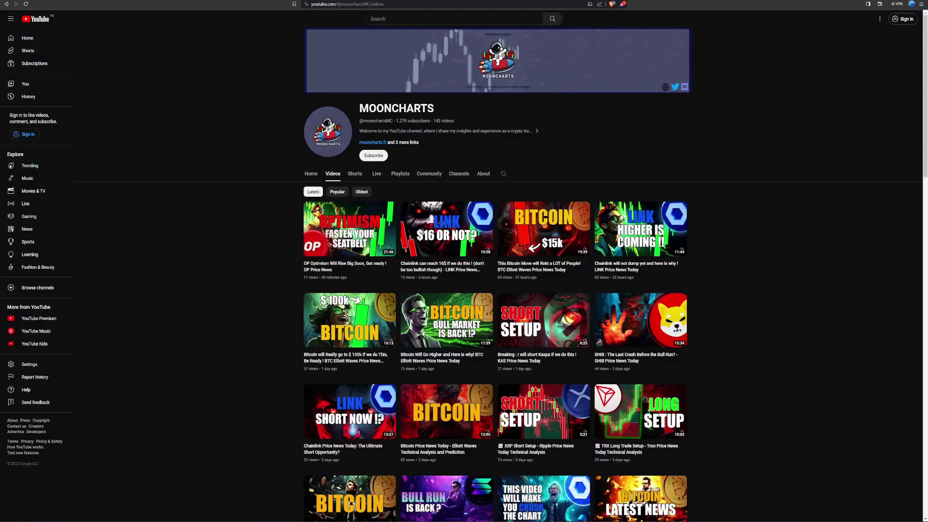
Switch to the MOONCHARTS YouTube channel and look through its uploaded videos.
click(331, 176)
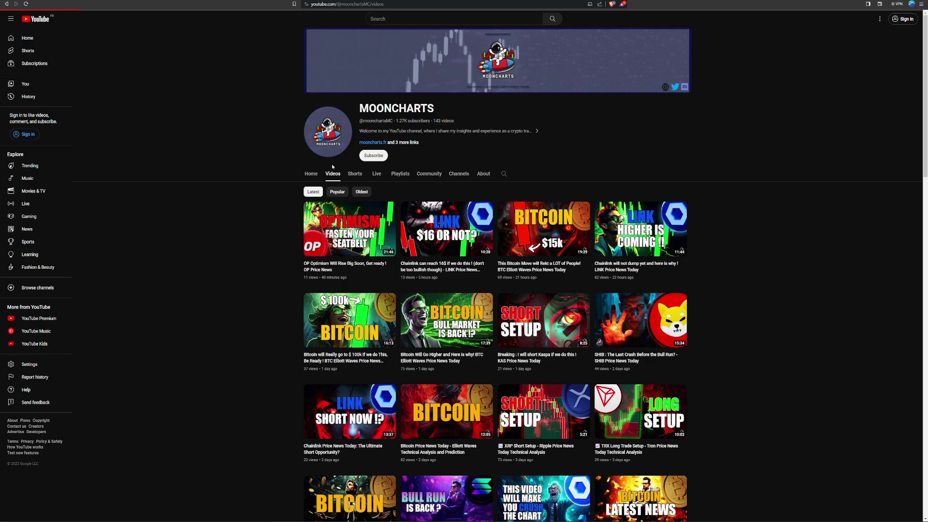
scroll(250, 229, down, 10)
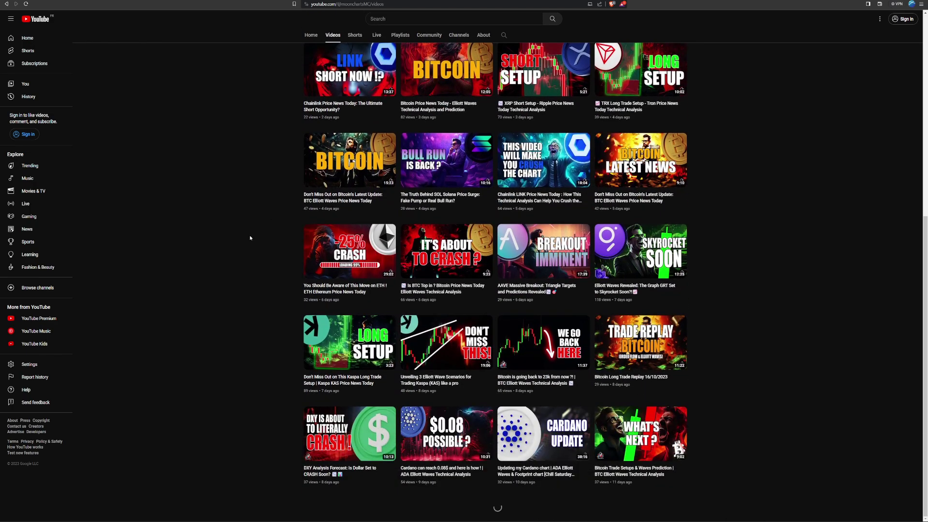
scroll(262, 270, down, 2)
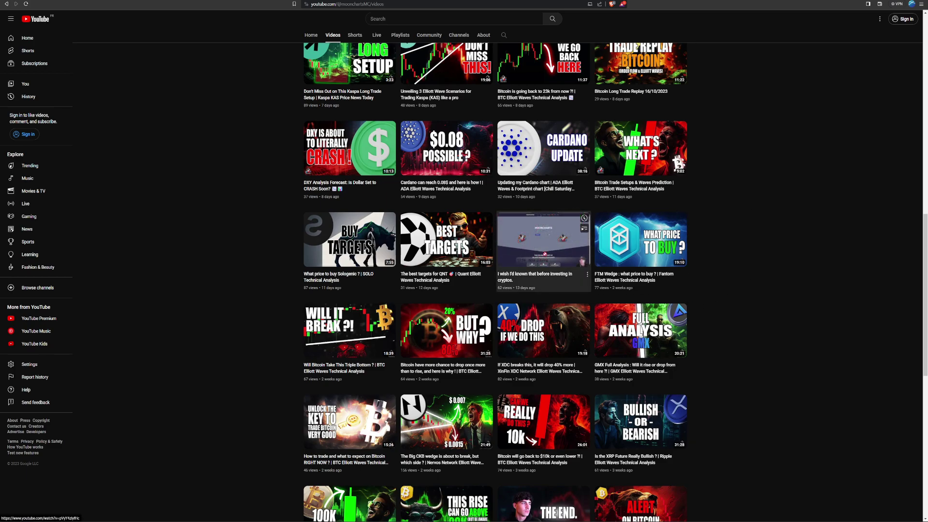
scroll(735, 321, up, 10)
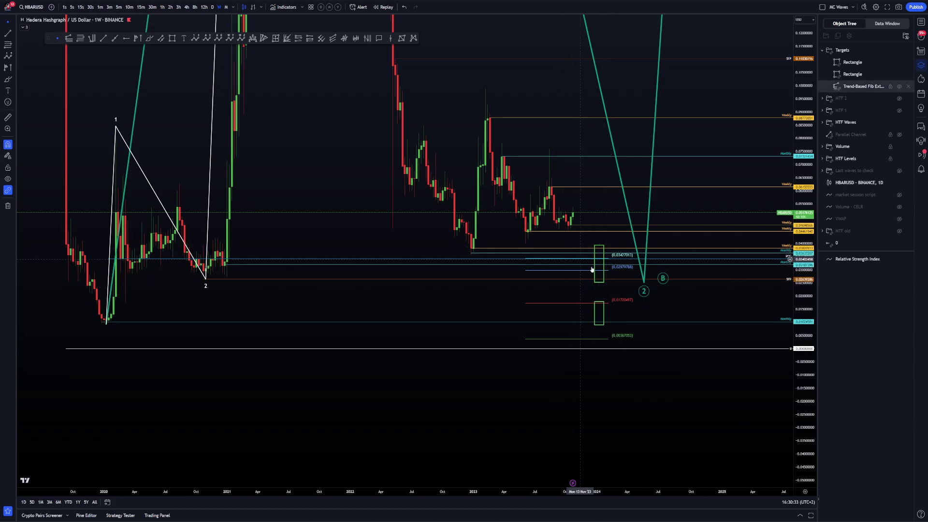
drag(663, 294, 661, 295)
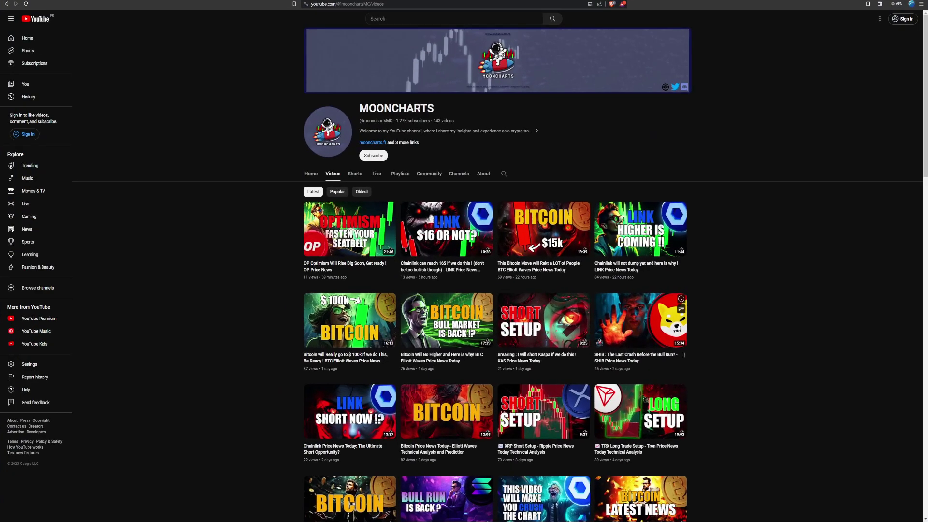
scroll(699, 333, down, 13)
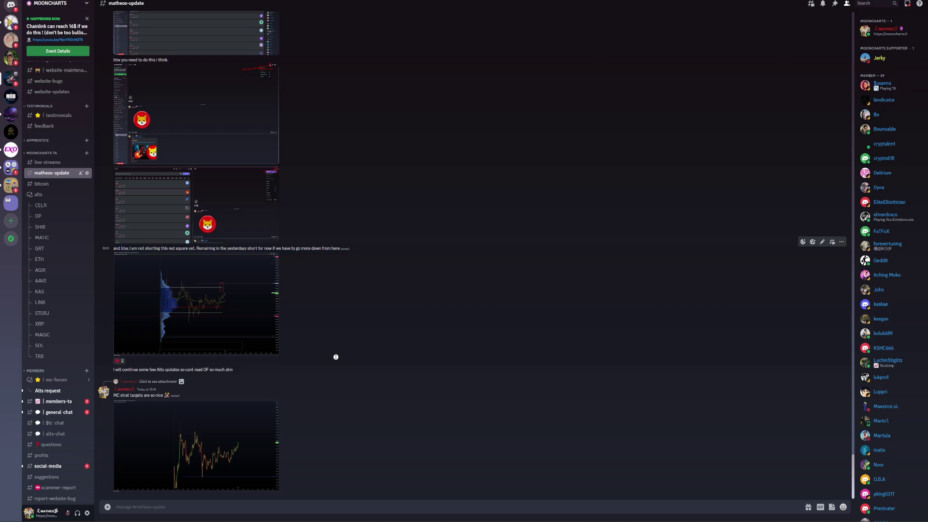
Switch to Discord and read back through the trade update channel to yesterday's posts about the short trade.
scroll(358, 263, up, 20)
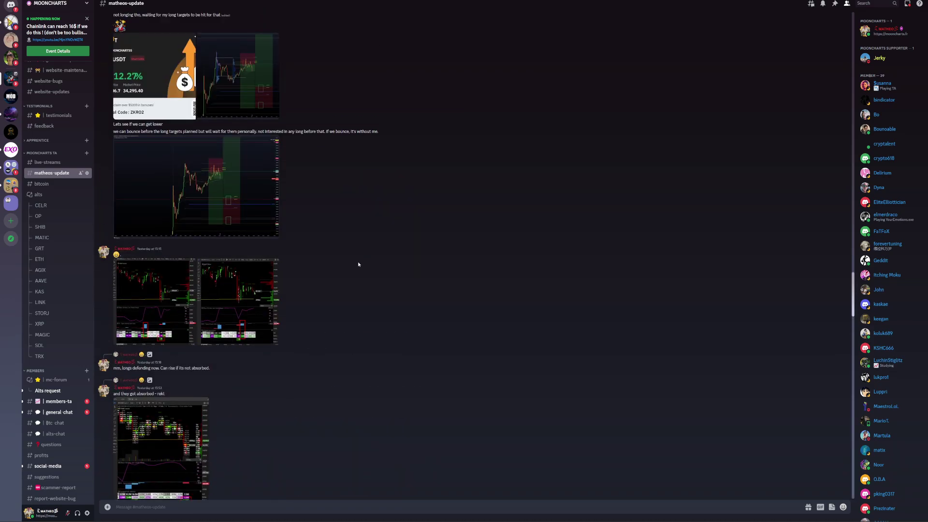
scroll(358, 264, up, 3)
scroll(77, 414, down, 2)
scroll(68, 440, up, 2)
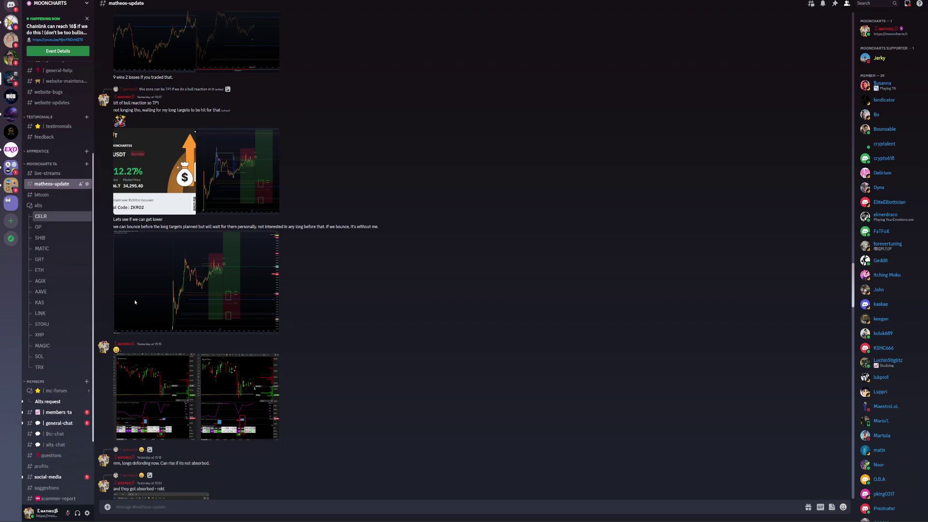
scroll(135, 302, up, 4)
right_click(529, 377)
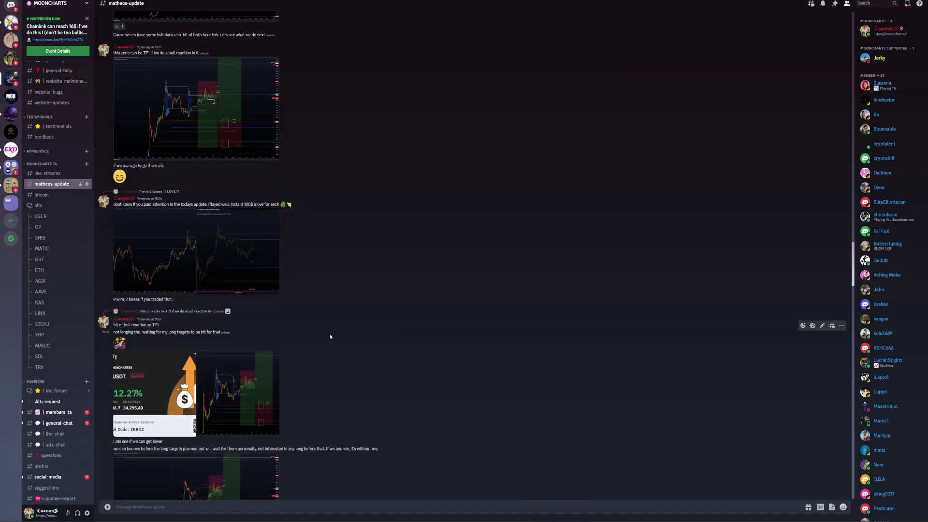
scroll(332, 338, up, 5)
scroll(337, 307, down, 1)
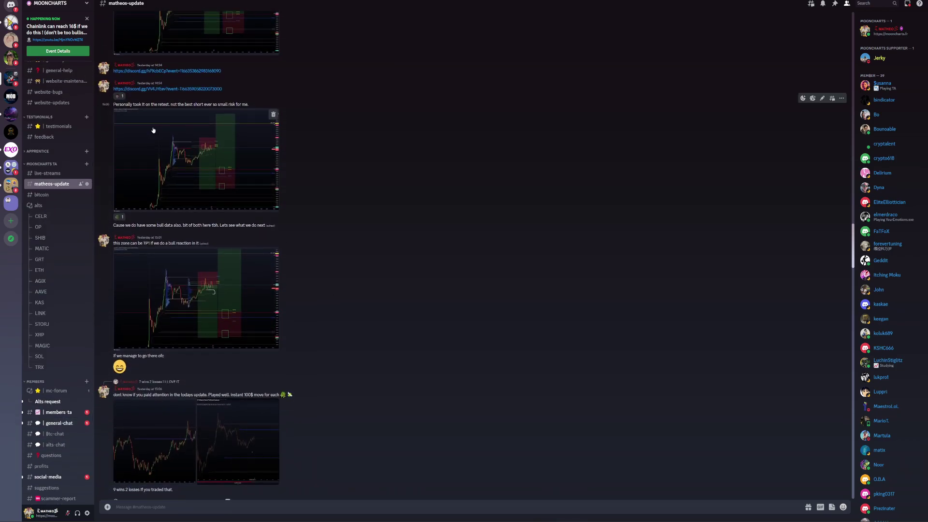
Examine the enlarged trade chart posted with the message about taking the short on the retest.
click(205, 154)
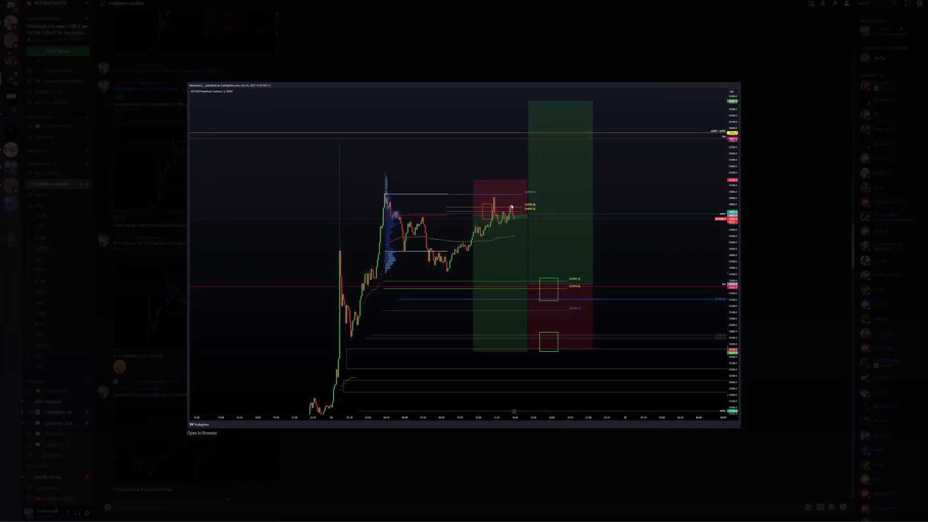
click(757, 251)
click(253, 164)
click(754, 256)
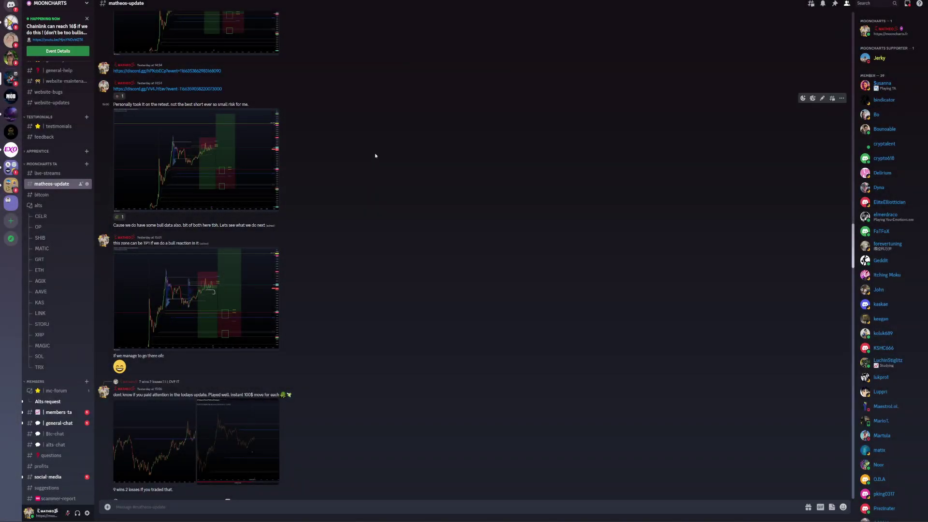
Look through the MOONCHARTS server's channel list, including the alts posts from CELR to TRX.
scroll(374, 179, down, 2)
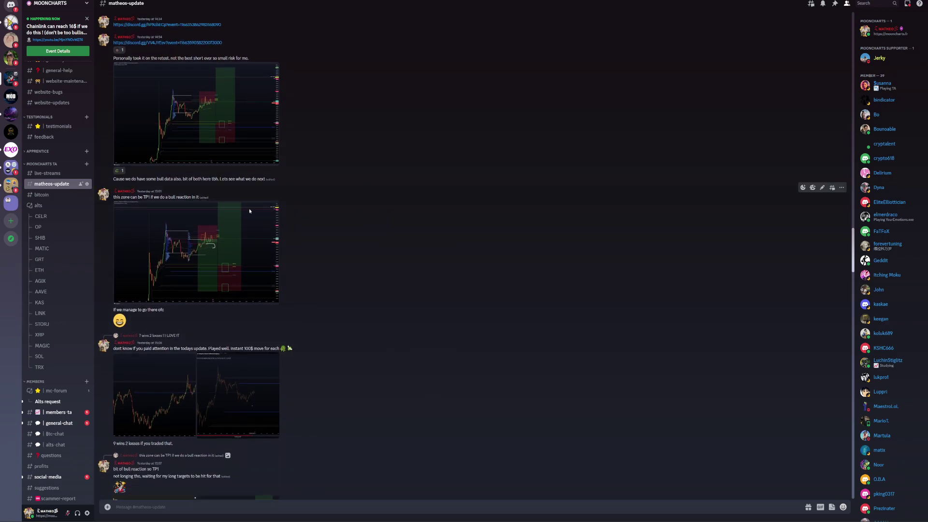
scroll(34, 229, up, 3)
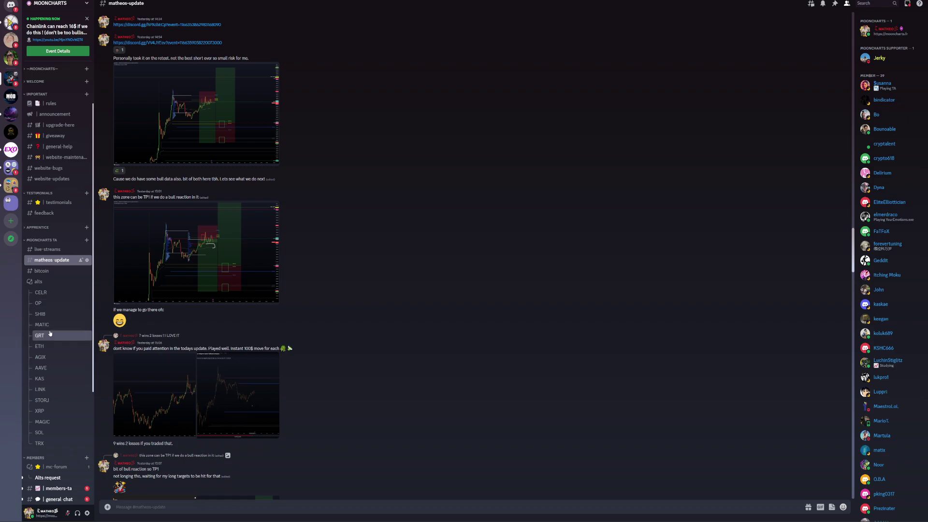
scroll(50, 334, down, 5)
scroll(58, 437, up, 4)
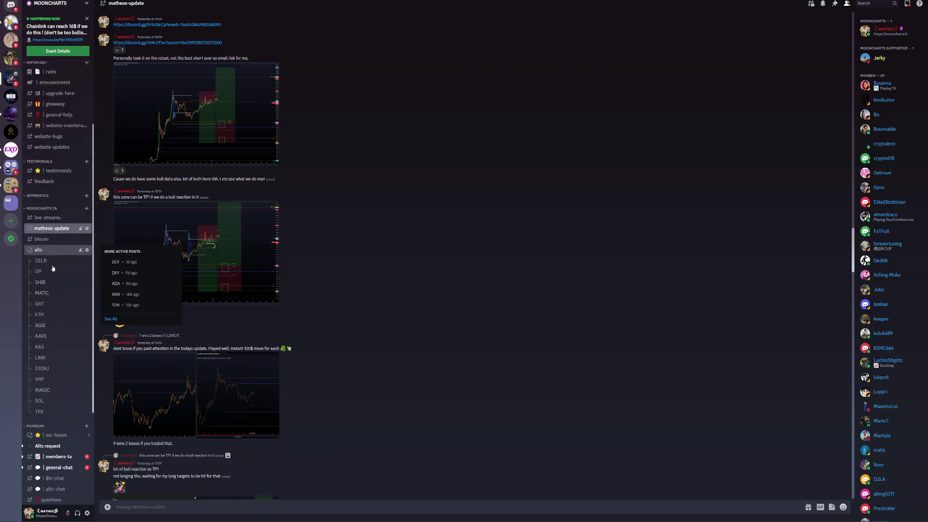
scroll(45, 413, up, 4)
right_click(497, 220)
click(427, 163)
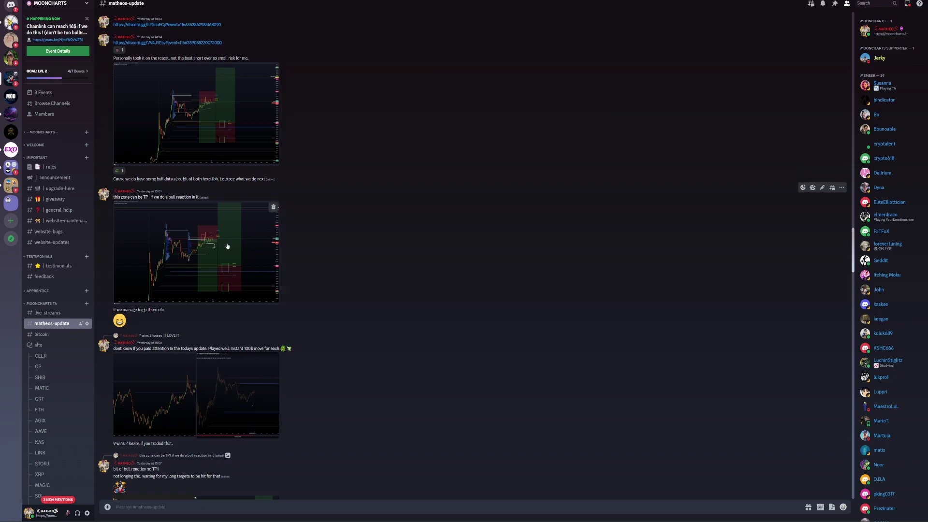
scroll(58, 270, down, 2)
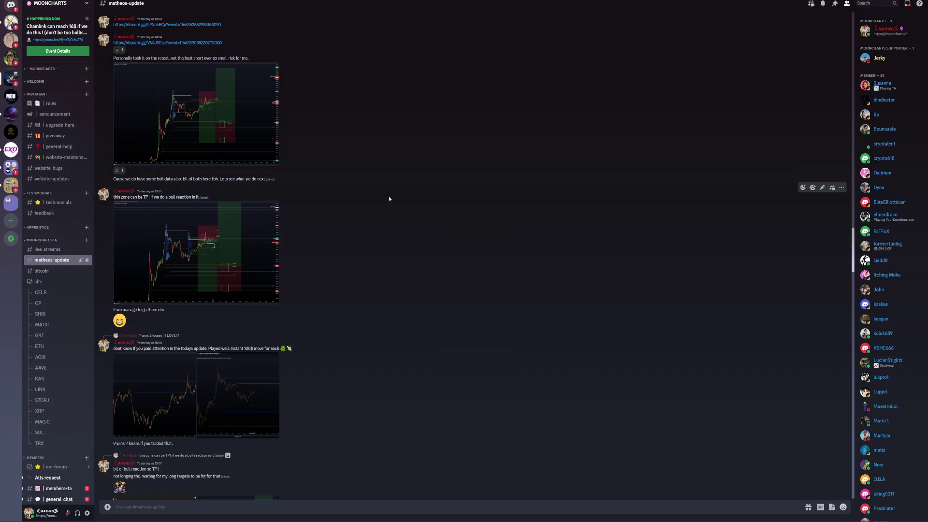
Read forward to today's posts in the update channel and examine the BTC long target chart.
scroll(438, 158, down, 3)
scroll(355, 164, down, 12)
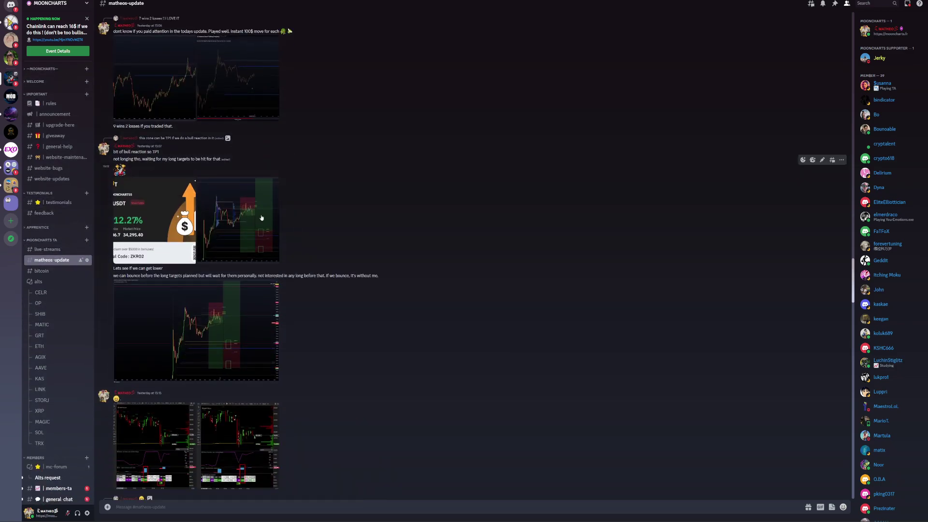
scroll(404, 287, down, 15)
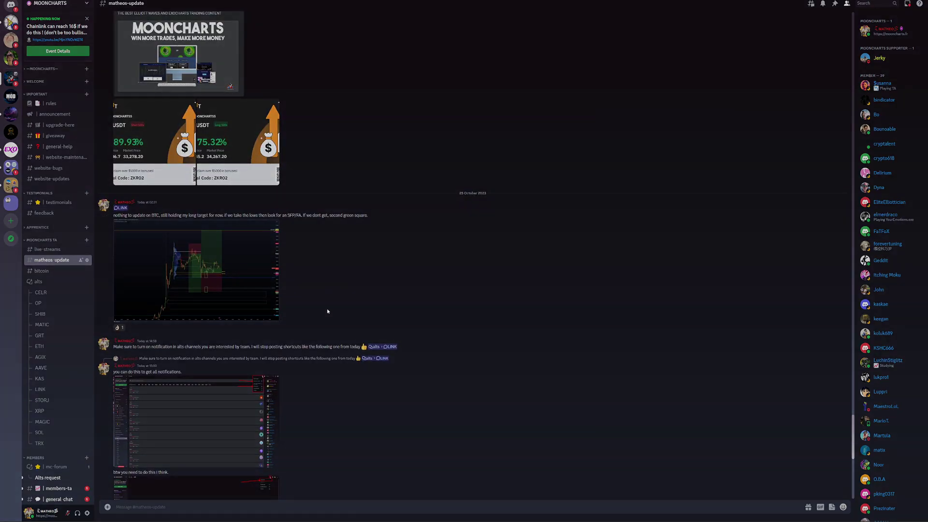
click(271, 290)
click(783, 264)
scroll(511, 280, down, 3)
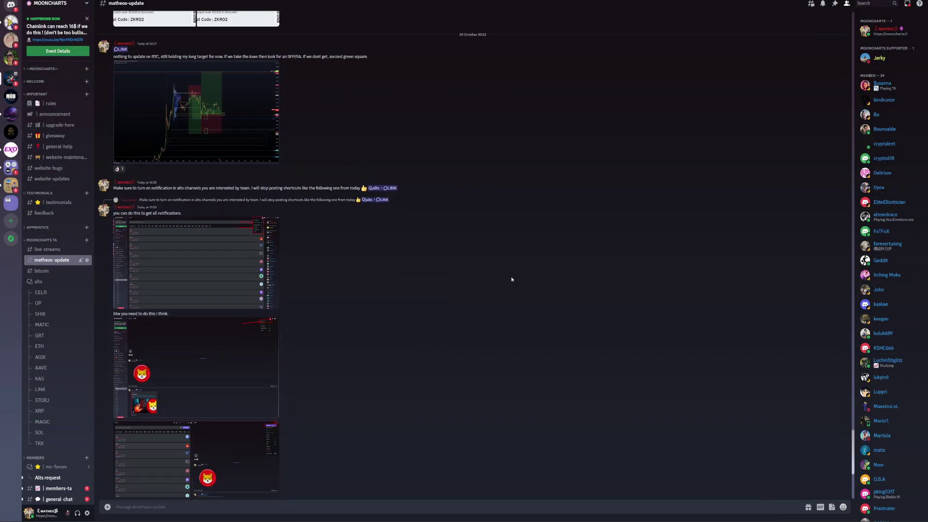
Switch to TradingView's BTCUSD 5-minute chart and compare it with the Discord post about not shorting the red square.
click(522, 521)
key(ctrl+Tab)
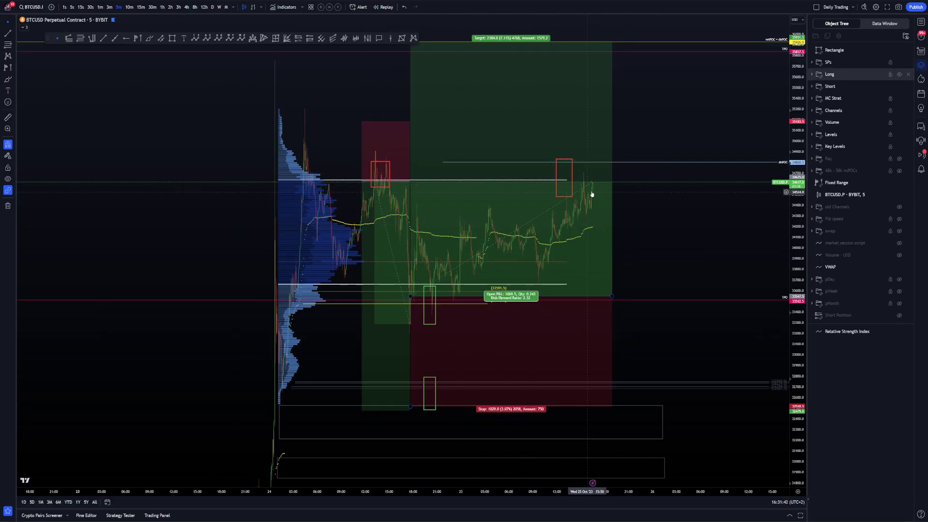
key(alt+Tab)
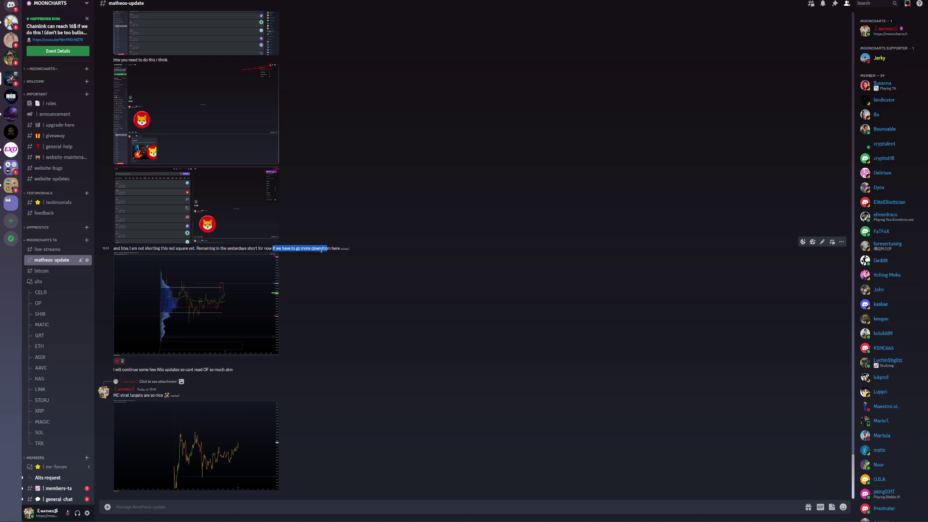
key(alt+Tab)
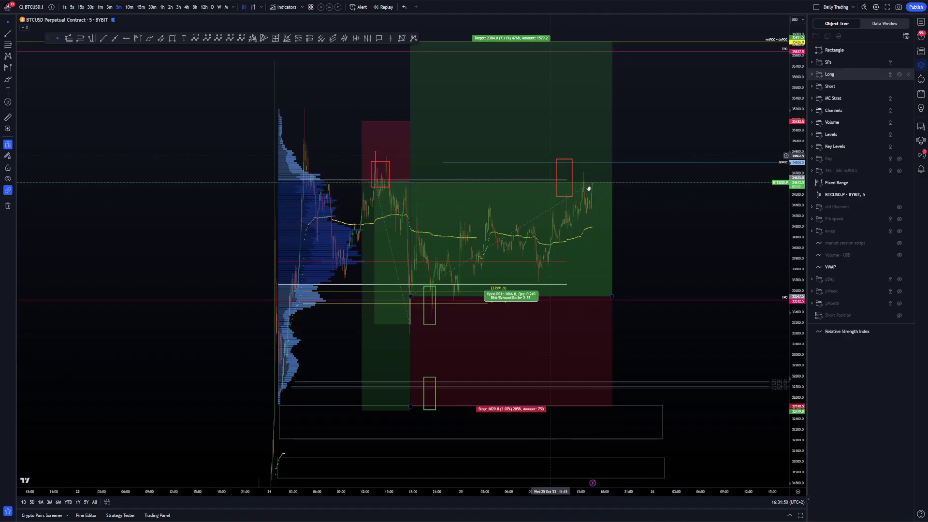
key(alt+Tab)
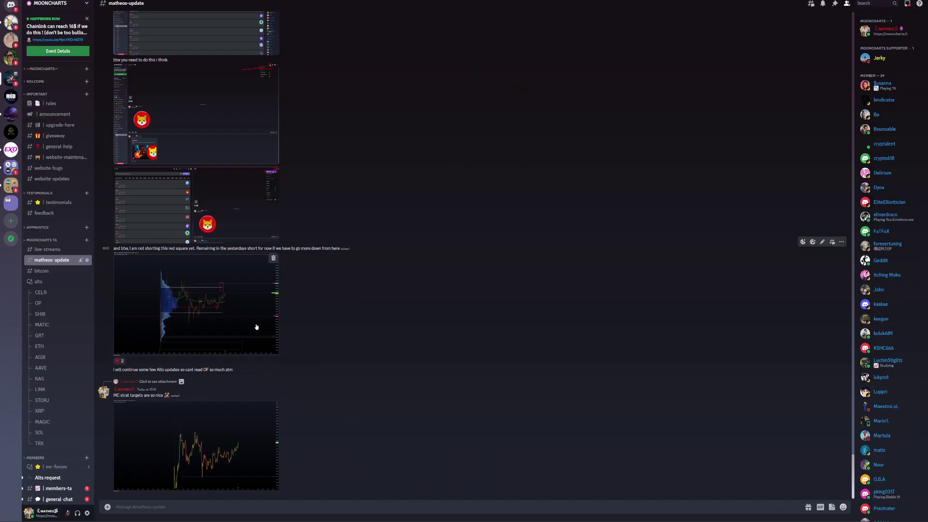
click(302, 379)
Check the BTCUSD 5-minute chart against the order-flow footprint charts in the other trading application.
key(alt+Tab)
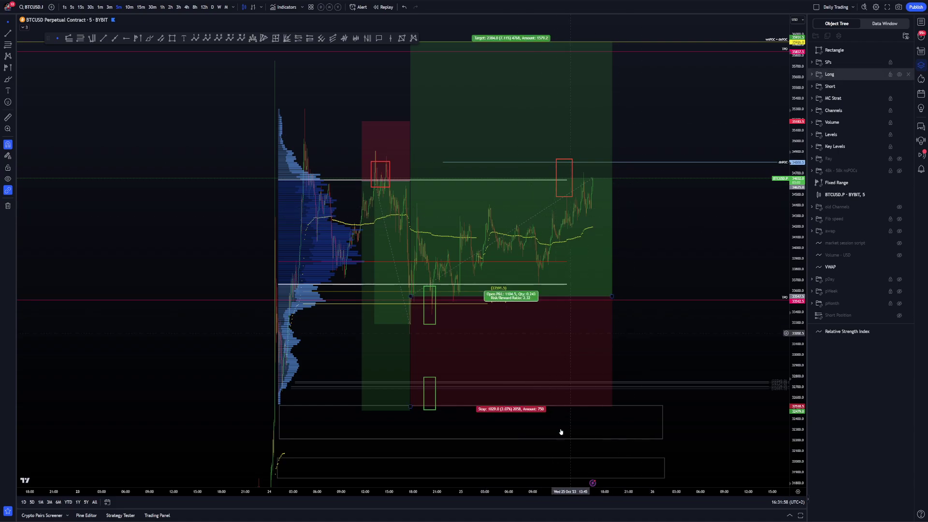
key(alt+Tab)
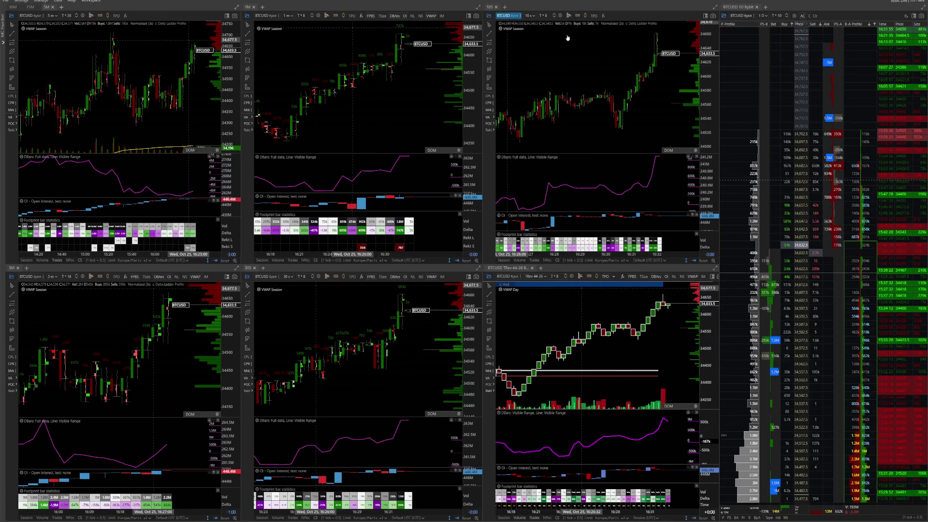
key(alt+Tab)
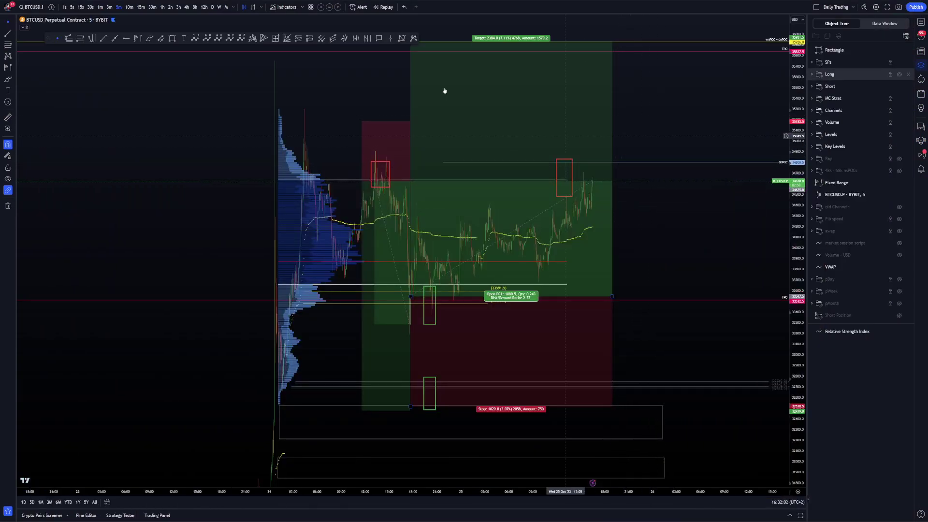
Return to the HBARUSD weekly chart and view both target rectangles against a wider price range.
key(alt+Tab)
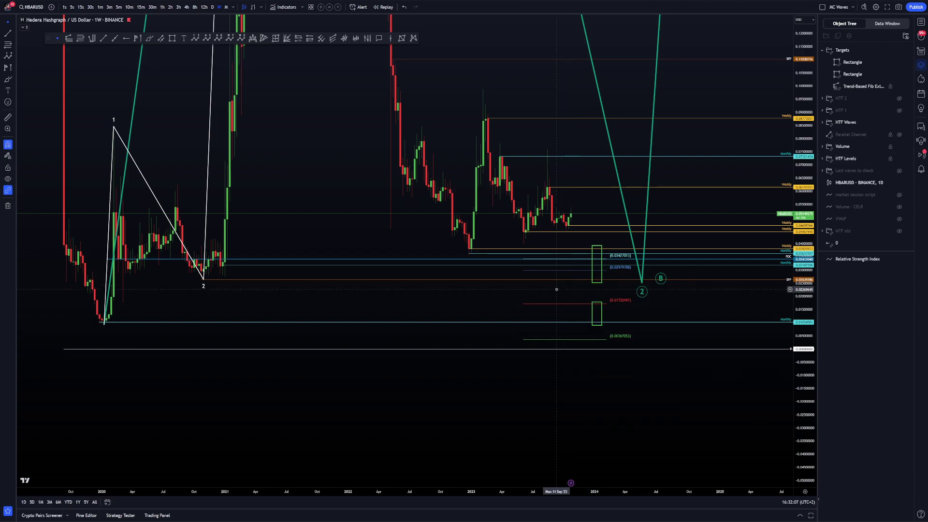
drag(541, 290, 535, 290)
drag(706, 303, 677, 363)
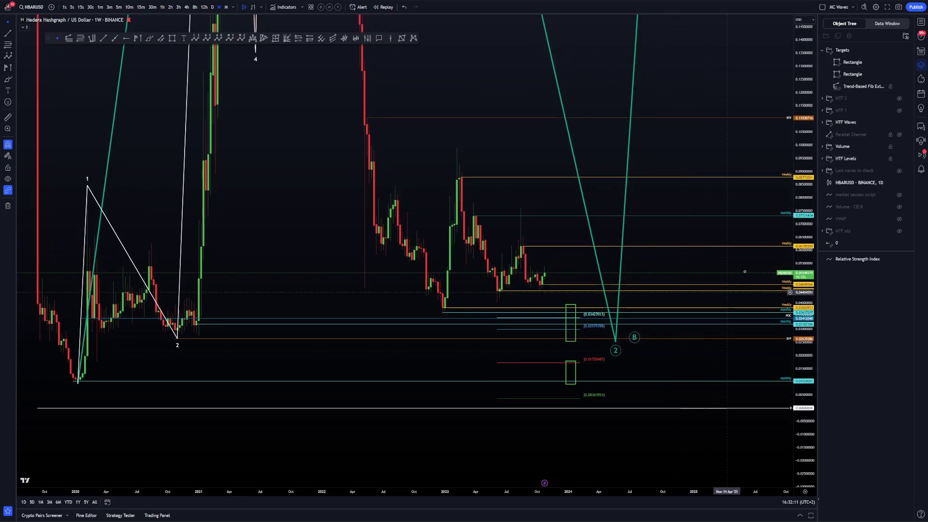
drag(803, 188, 803, 302)
drag(690, 144, 707, 178)
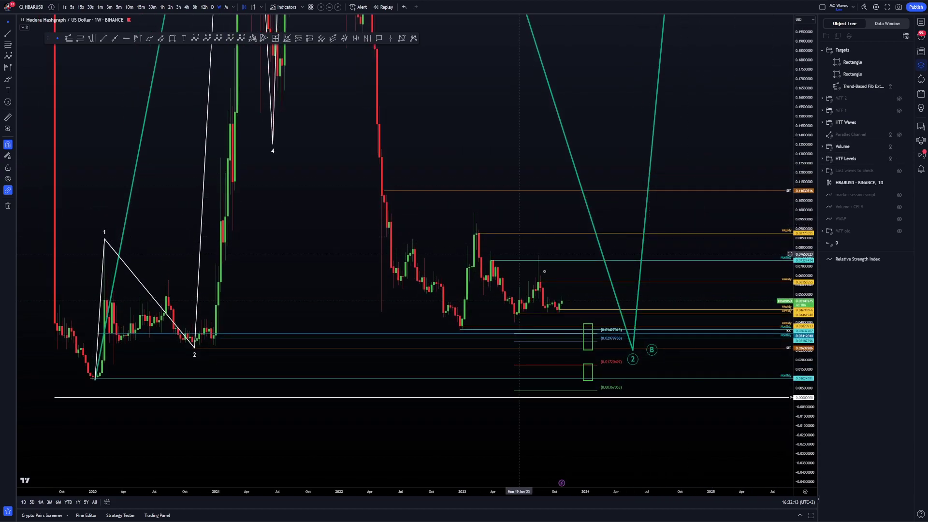
Hide the HTF Waves group and collapse and hide the Targets group on the weekly HBARUSD chart.
drag(632, 153, 709, 168)
scroll(709, 167, up, 1)
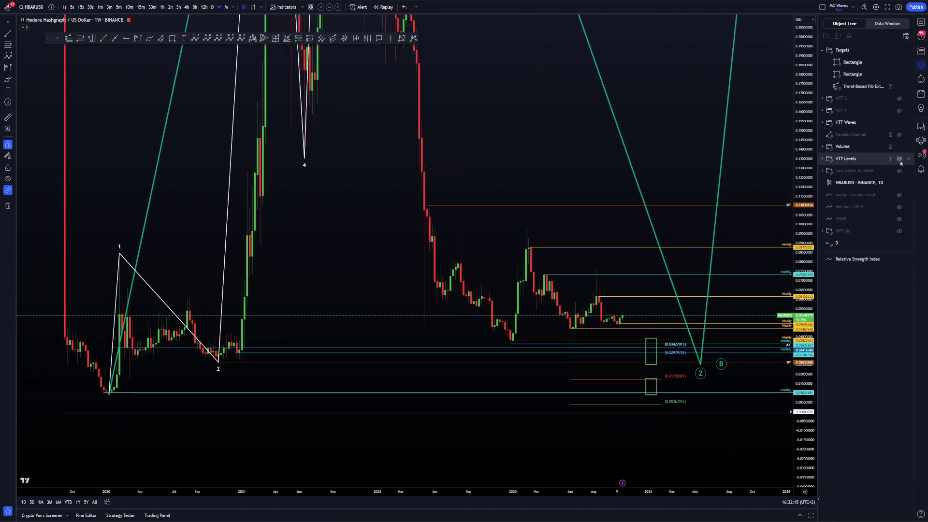
click(900, 122)
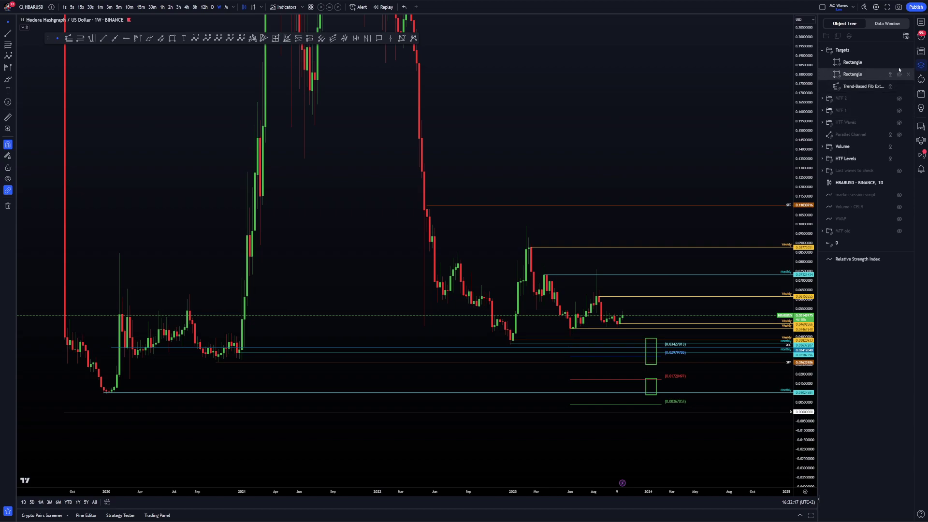
click(831, 54)
click(900, 50)
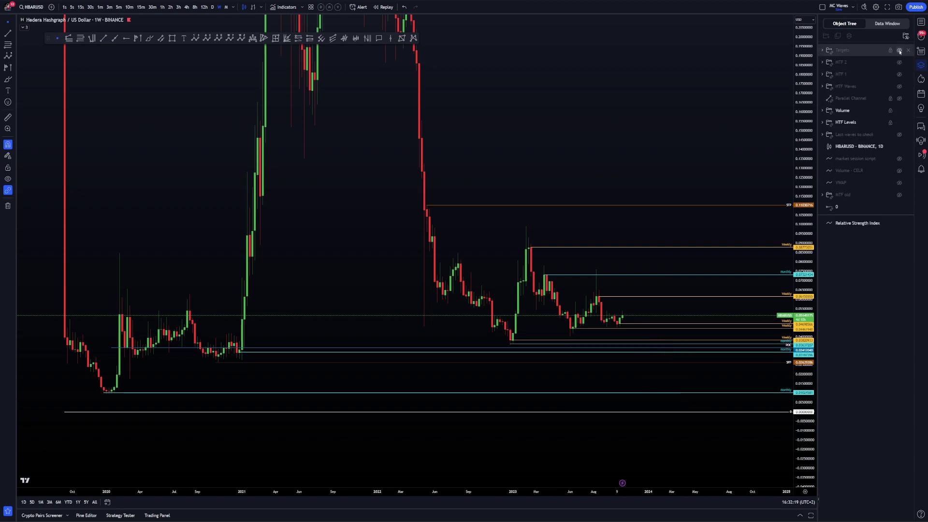
Switch the HBARUSD chart to the daily timeframe and show the hidden Parallel Channel.
drag(783, 148, 740, 179)
scroll(740, 180, down, 3)
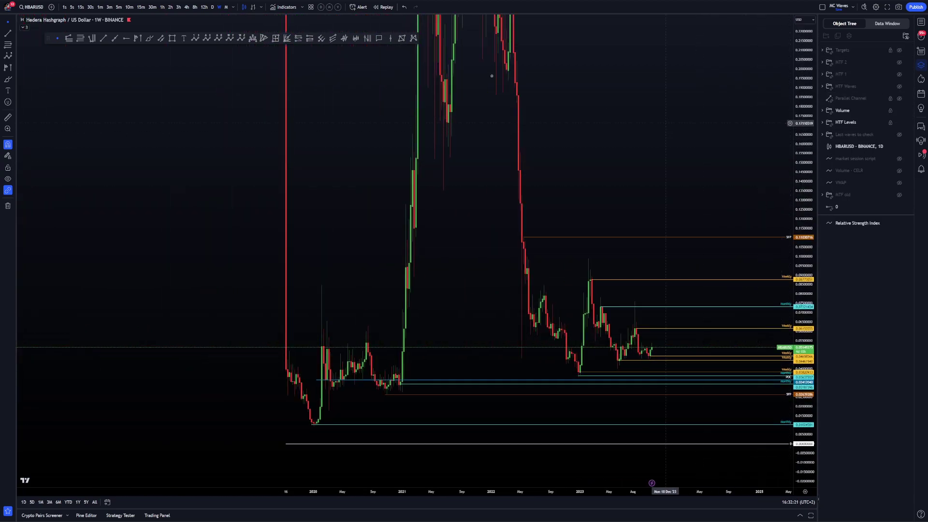
click(213, 7)
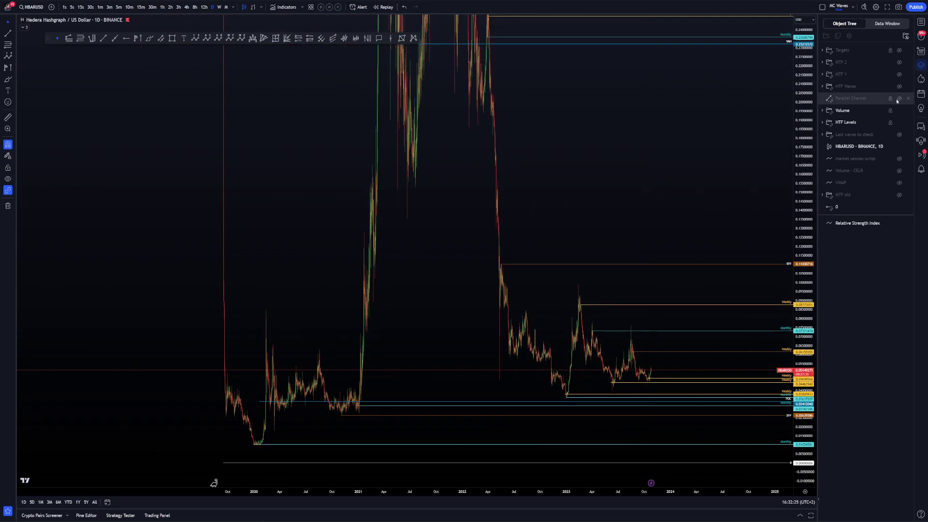
click(900, 98)
scroll(630, 245, up, 2)
drag(701, 259, 590, 242)
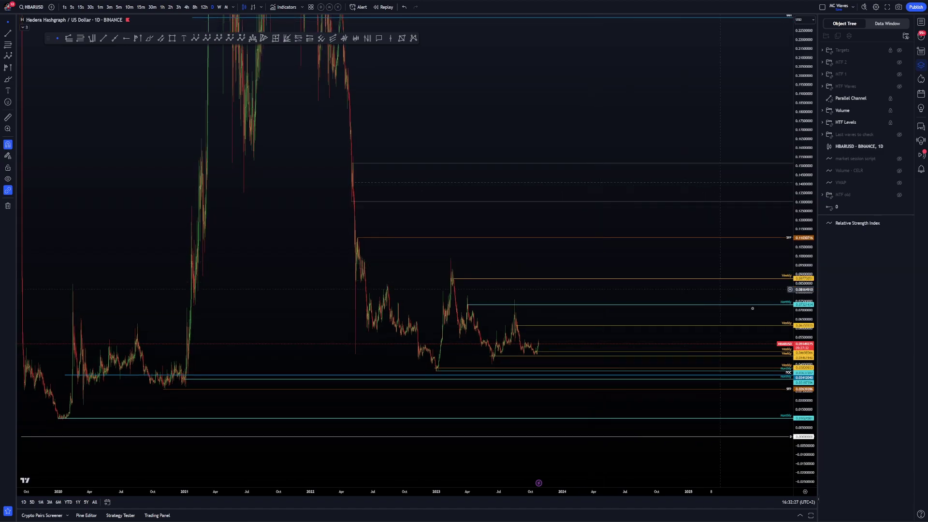
scroll(752, 309, down, 2)
drag(809, 354, 803, 295)
scroll(623, 240, up, 5)
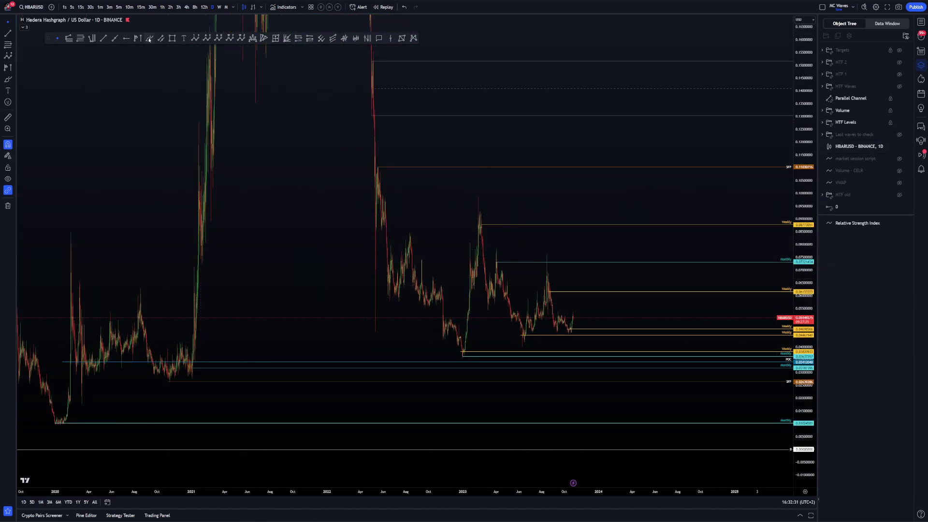
Circle the 2023 price action with the Brush, mark short strokes beside the August high, and undo all the strokes.
mouse_move(448, 220)
mouse_down()
mouse_move(570, 285)
mouse_move(465, 275)
mouse_up()
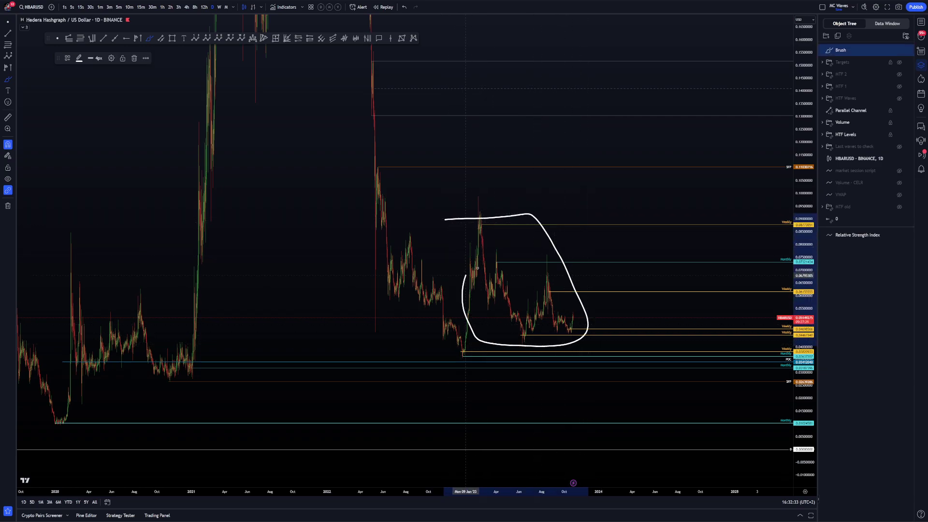
key(ctrl+z)
drag(565, 290, 595, 293)
drag(556, 267, 578, 268)
drag(559, 228, 580, 226)
key(ctrl+z)
key(ctrl+z)
key(ctrl+z)
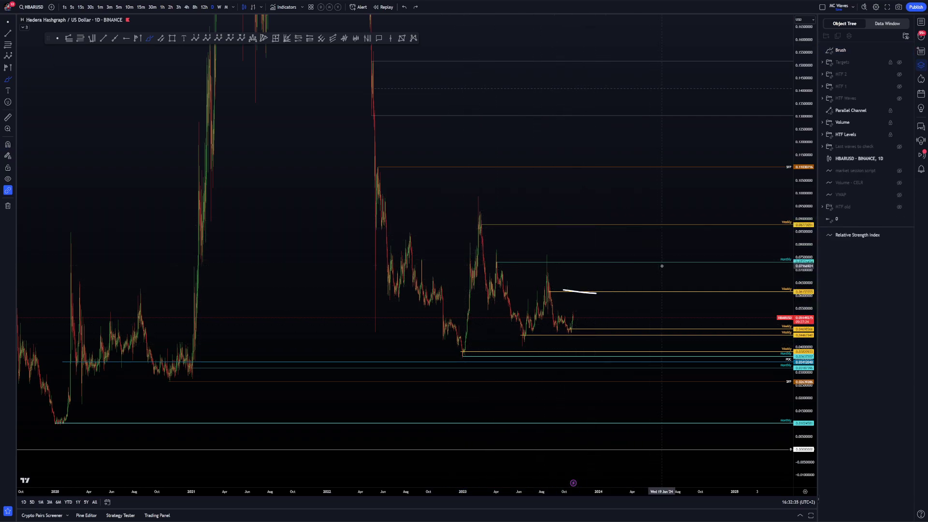
Sketch an upward and a downward path beside the current price with the Brush, undoing each stroke.
scroll(608, 243, up, 3)
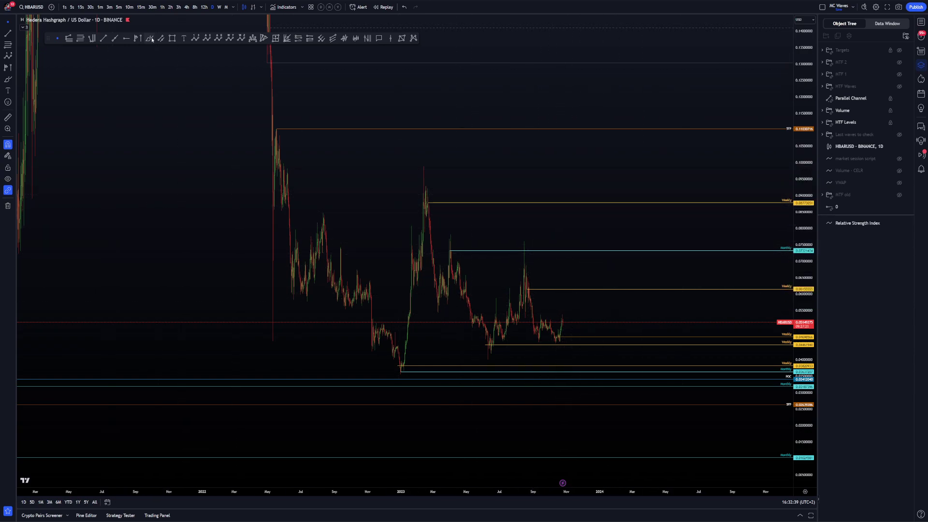
mouse_move(570, 293)
mouse_down()
mouse_move(590, 292)
mouse_move(618, 231)
mouse_up()
key(ctrl+z)
key(ctrl+z)
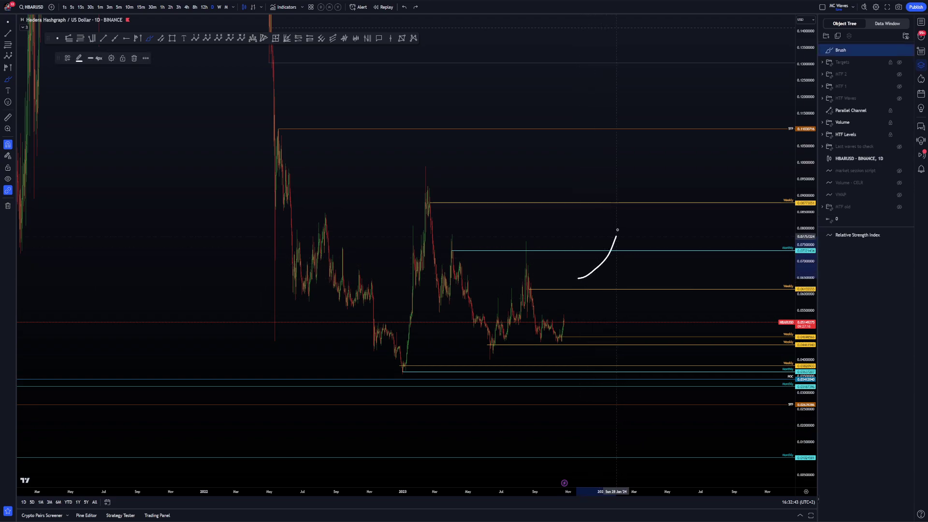
drag(590, 334, 623, 391)
key(ctrl+z)
key(ctrl+z)
key(Escape)
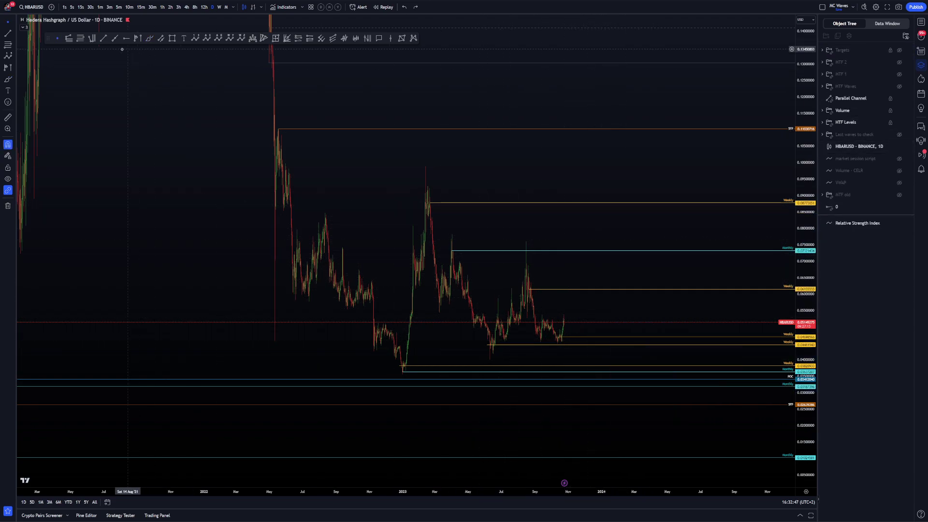
Draw a Fib Retracement from the June 2023 low near 0.040 to the 2023 high near 0.099 and apply a saved template.
click(478, 359)
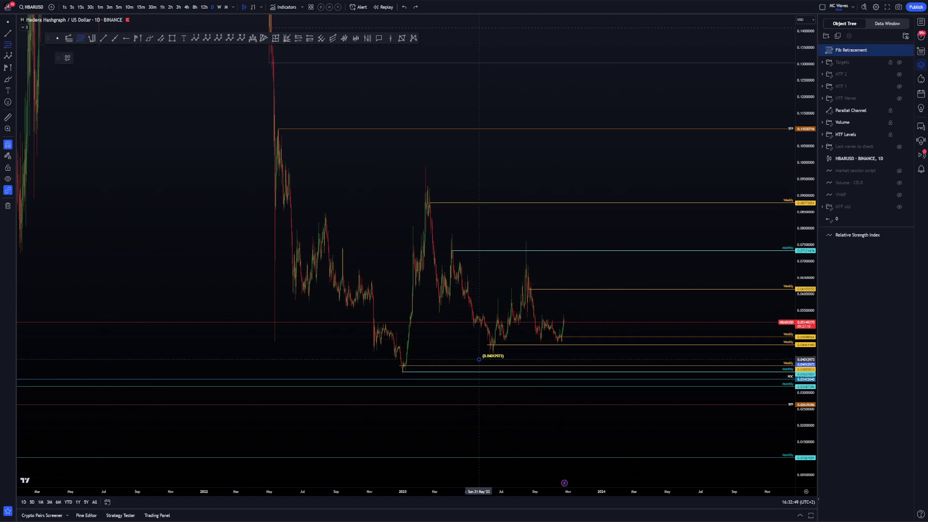
click(650, 166)
right_click(650, 166)
mouse_move(676, 172)
click(729, 209)
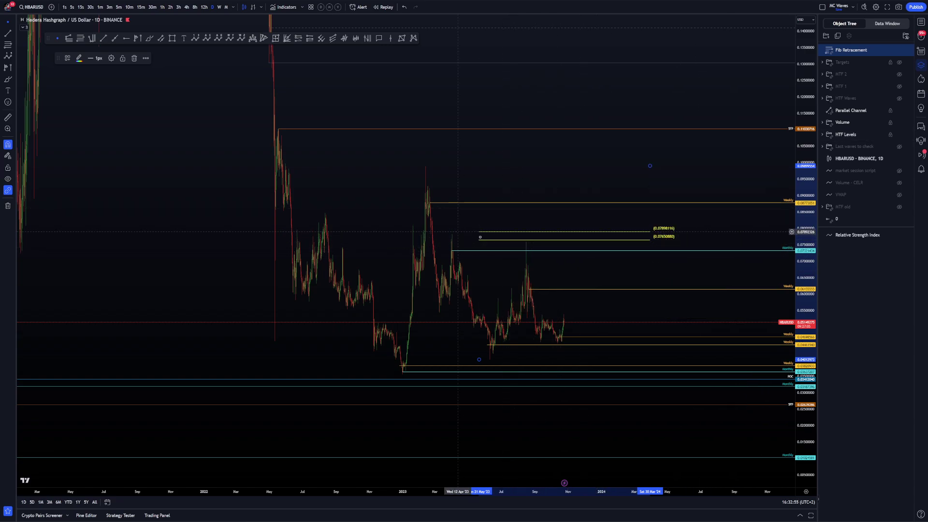
scroll(516, 243, up, 5)
scroll(379, 174, up, 1)
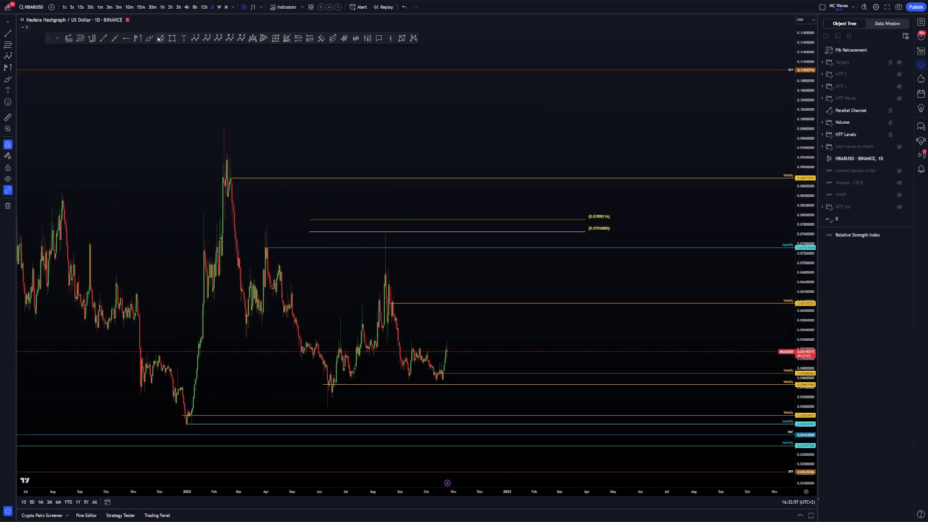
Add a fixed range volume profile spanning from early May 2022 to the June 2023 low.
scroll(556, 302, down, 2)
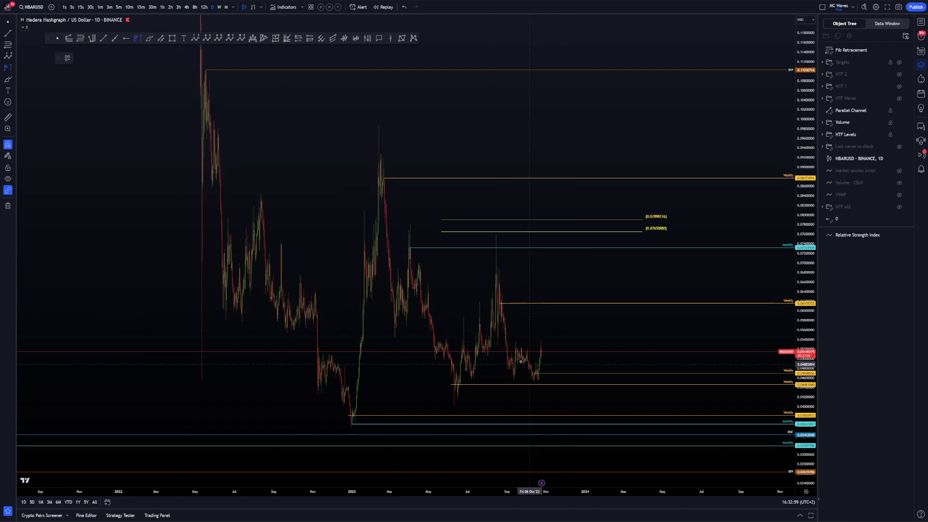
click(454, 408)
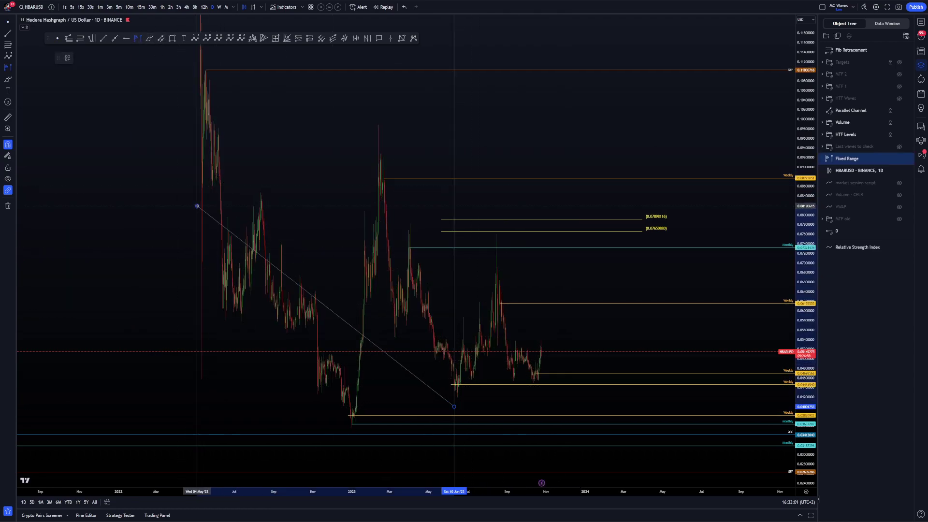
click(202, 209)
click(535, 176)
scroll(428, 212, up, 3)
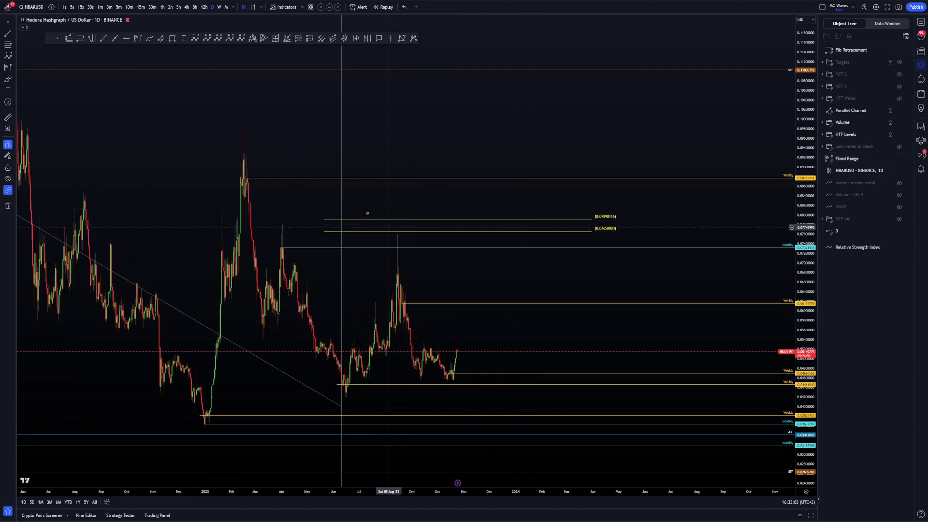
scroll(349, 213, down, 3)
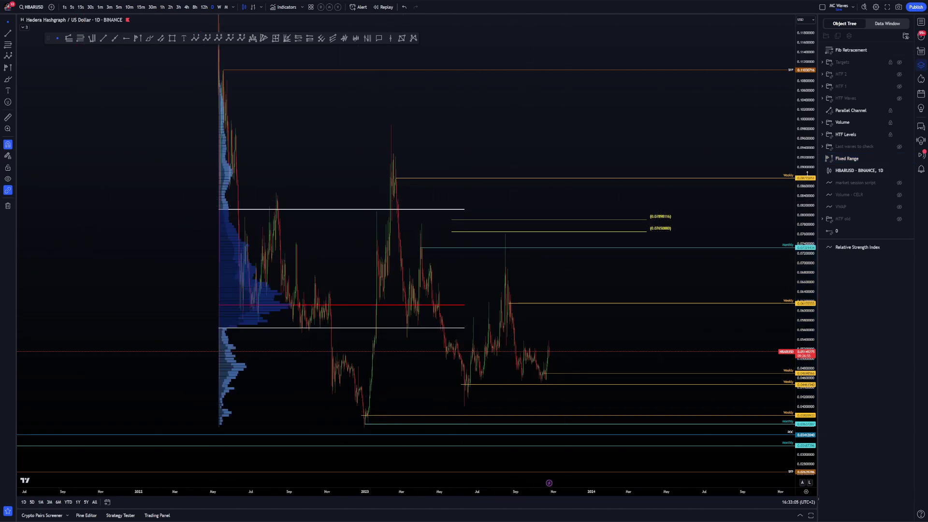
Draw a rectangle around the retracement levels, about 0.075 to 0.083 from November to December 2023, and apply the 2 - Red template.
scroll(485, 203, up, 2)
click(172, 38)
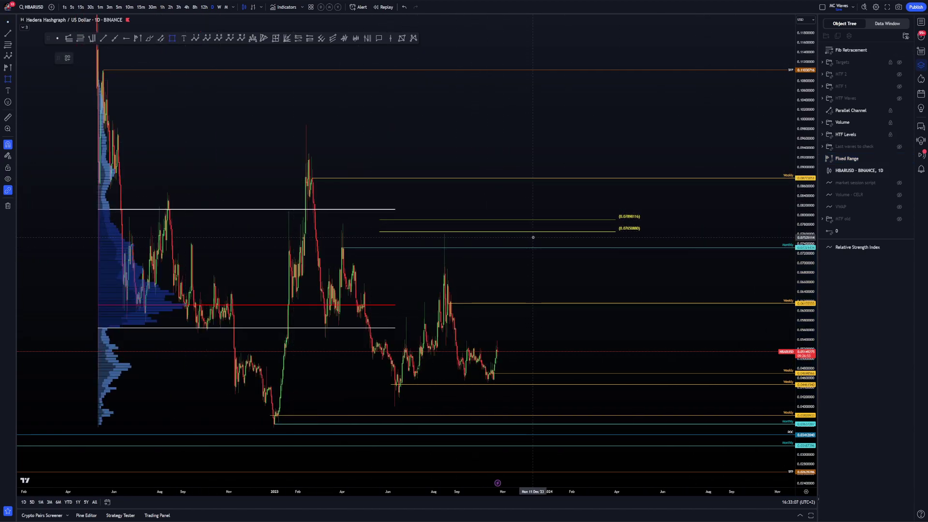
click(533, 238)
click(507, 202)
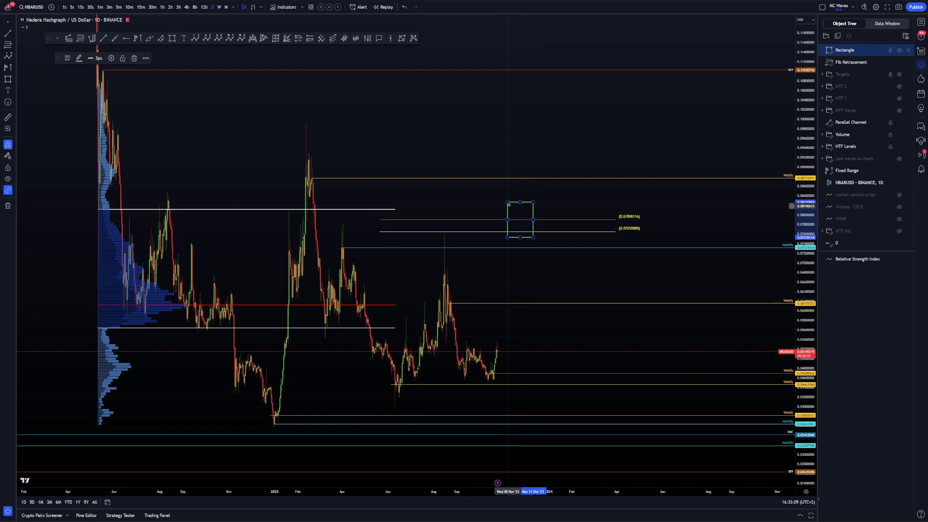
right_click(511, 205)
mouse_move(541, 209)
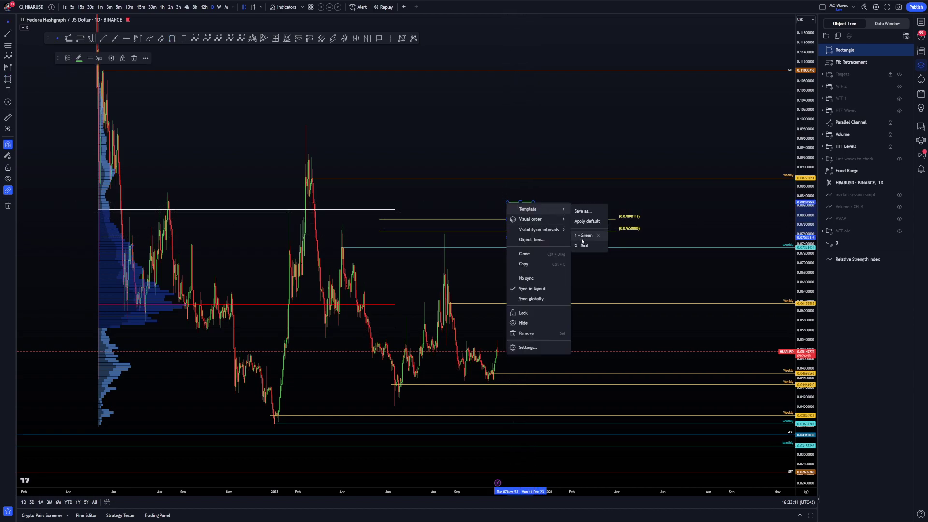
click(582, 237)
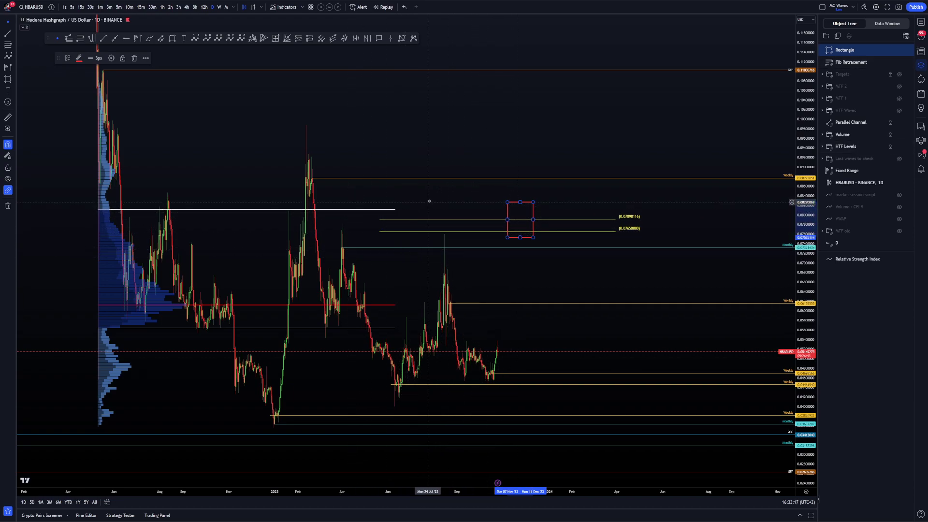
Draw a Trend-Based Fib Extension from the June 2023 low to the August 2023 high and down to the weekly level near 0.045.
drag(430, 201, 402, 207)
drag(708, 218, 704, 229)
scroll(704, 229, down, 2)
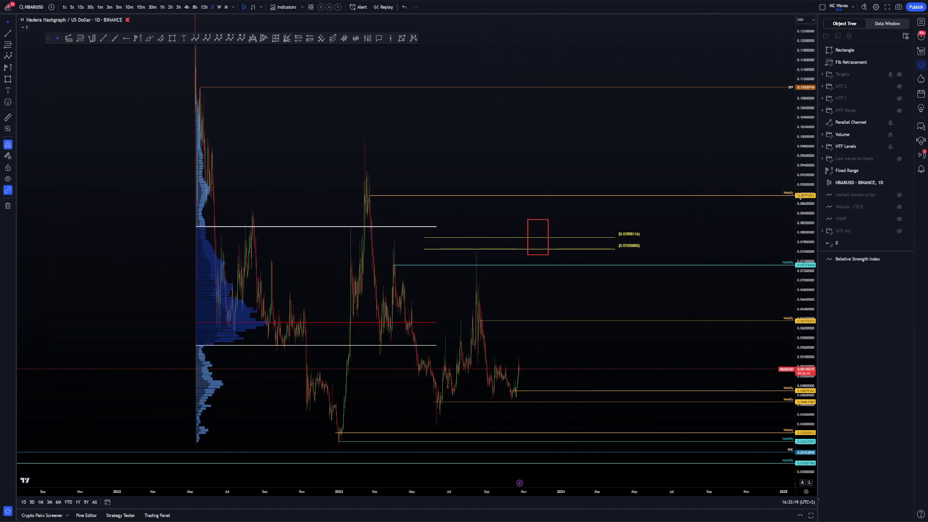
drag(801, 198, 798, 290)
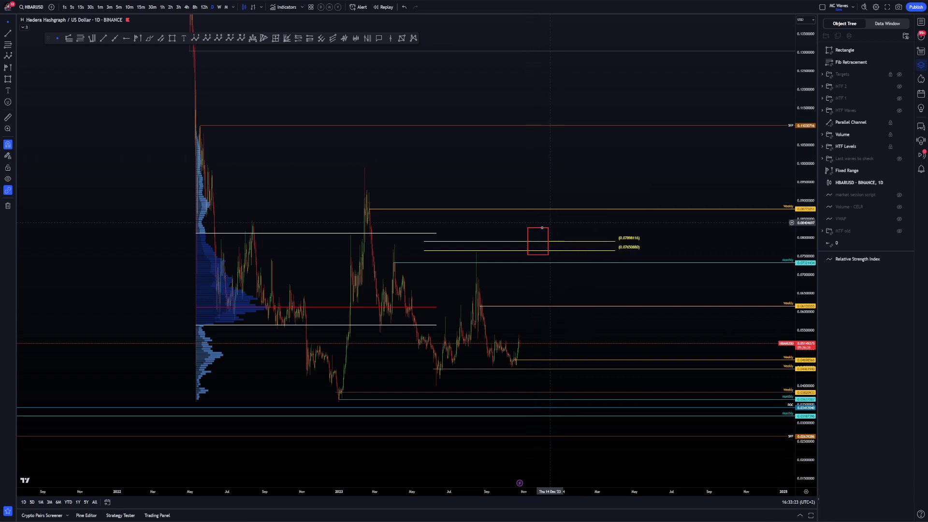
drag(572, 173, 599, 161)
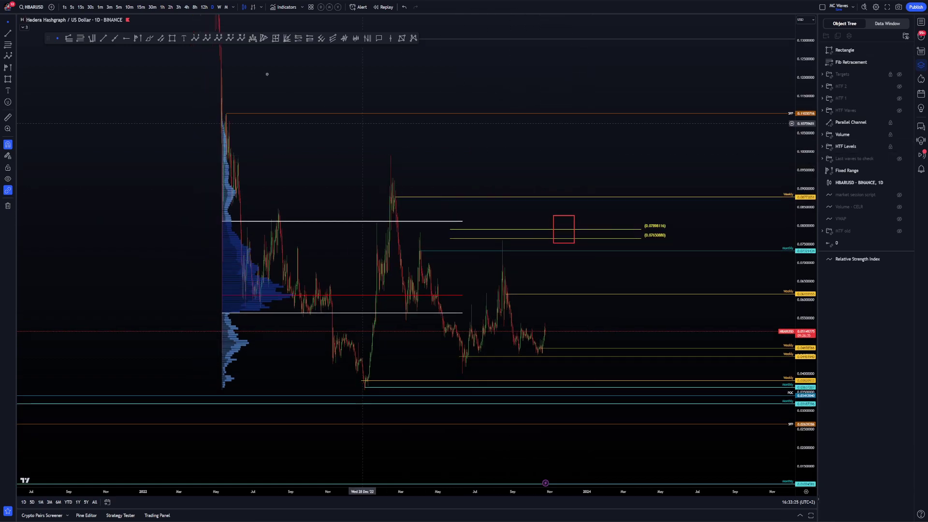
click(69, 41)
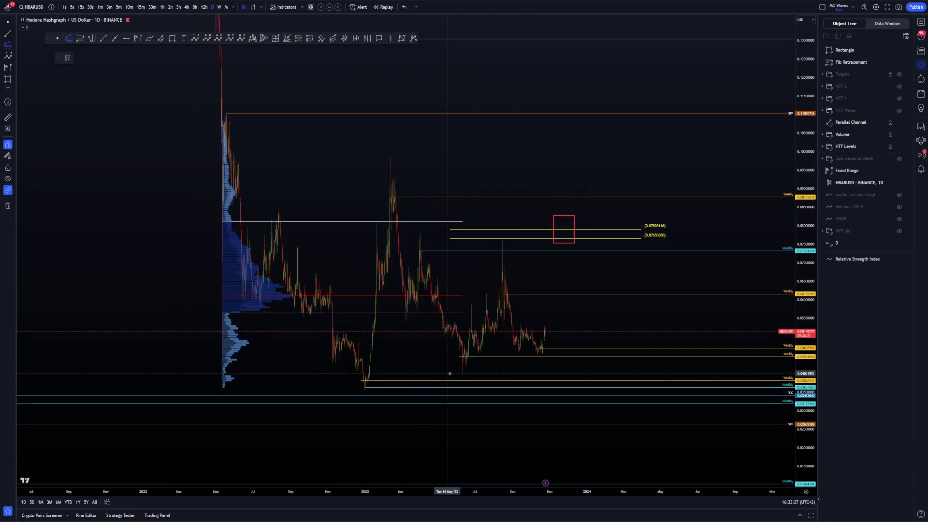
click(453, 373)
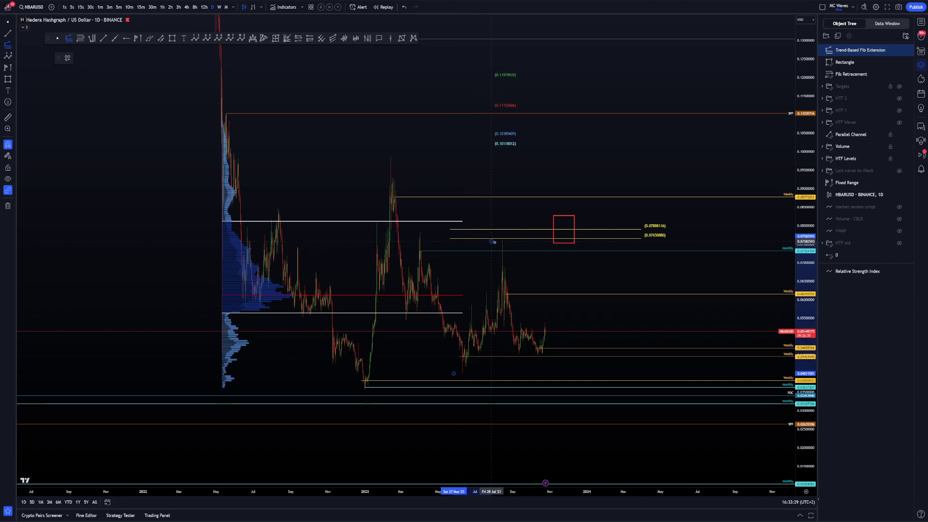
click(631, 354)
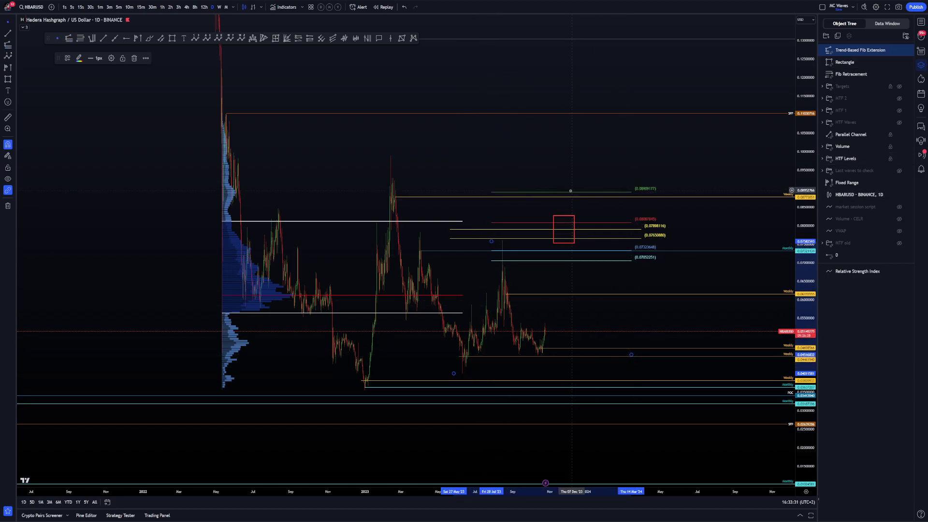
Sketch a rise, pullback and second rise from the June 2023 low into the red rectangle with the Brush, and undo it.
click(149, 38)
drag(469, 364, 505, 261)
drag(471, 341, 598, 202)
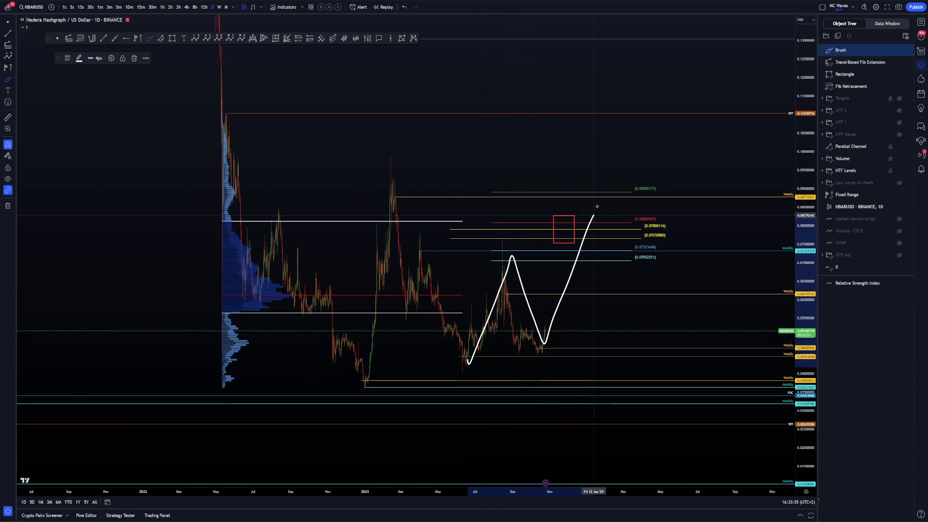
key(ctrl+z)
key(ctrl+z)
key(ctrl+z)
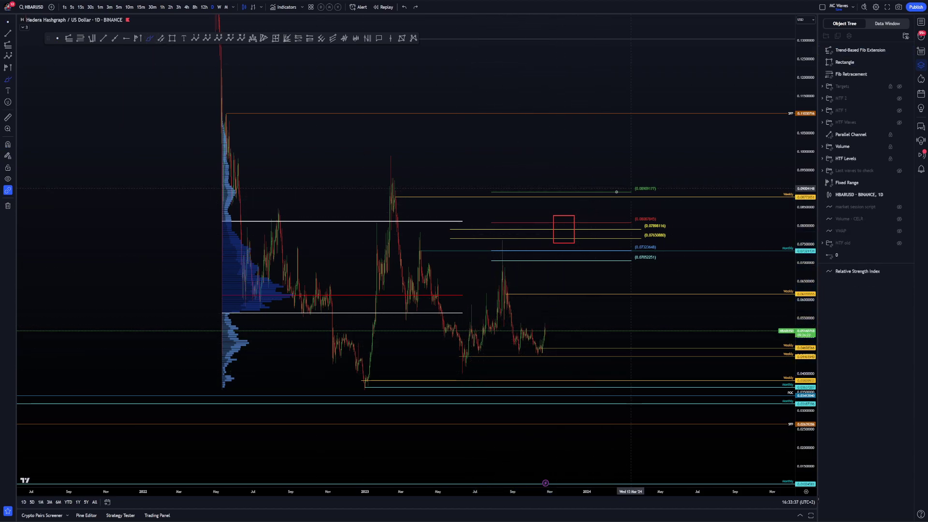
Try lowering the red rectangle's bottom edge to the monthly level near 0.073, and return it to about 0.075.
click(573, 238)
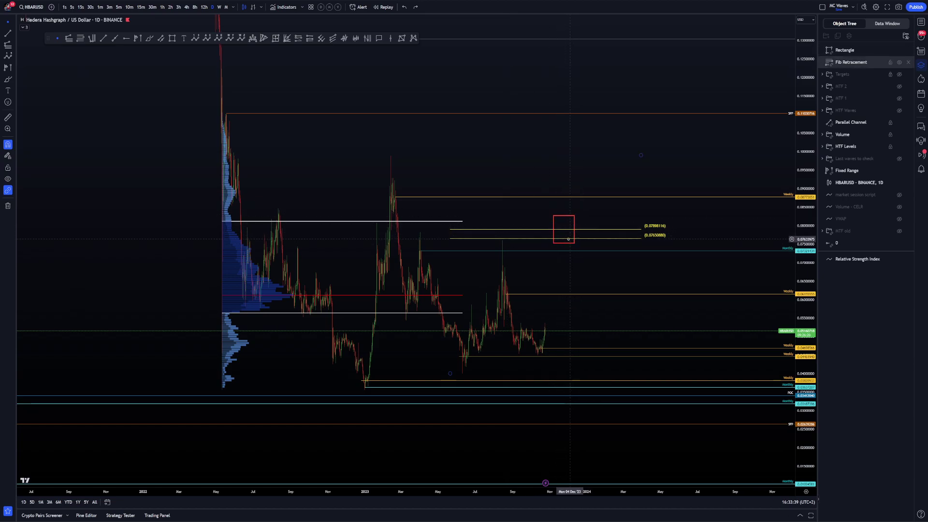
drag(564, 243, 564, 252)
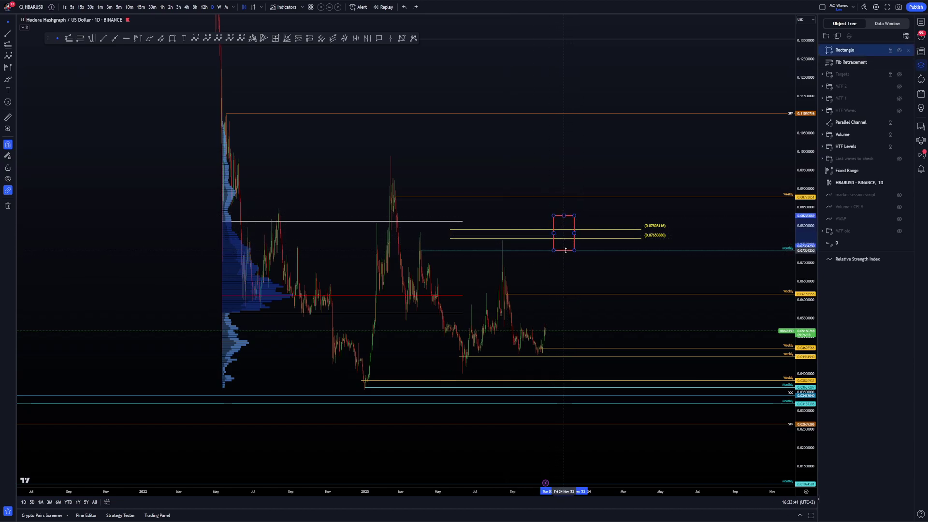
drag(565, 251, 560, 244)
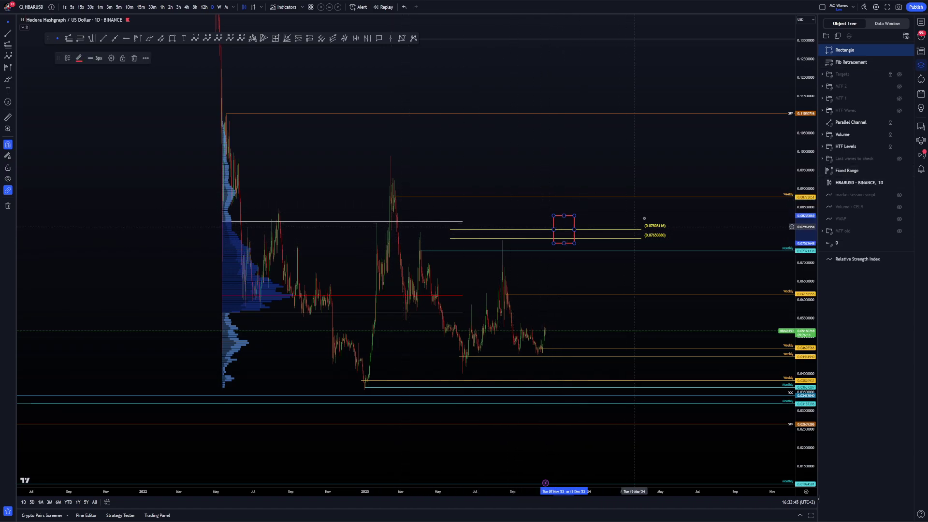
drag(644, 218, 621, 227)
scroll(617, 226, down, 4)
drag(803, 233, 802, 256)
scroll(590, 257, up, 3)
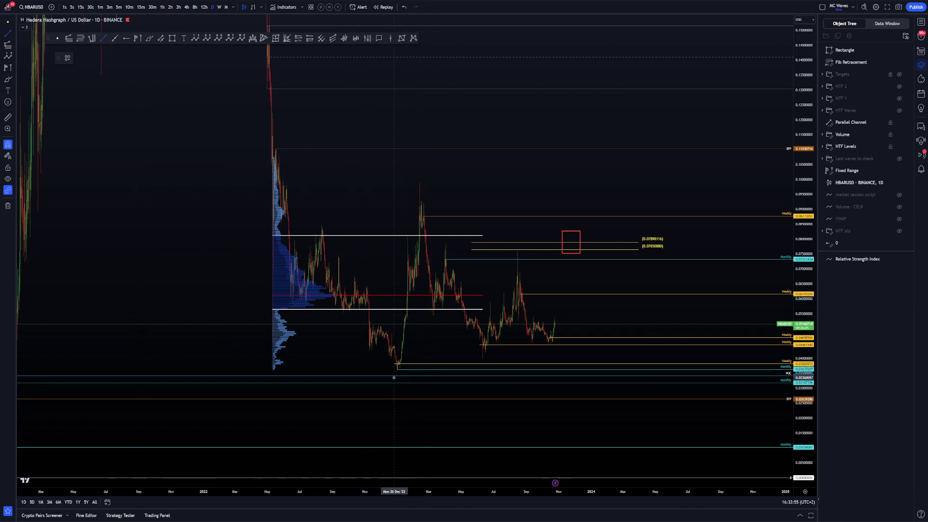
Draw a rising trend line from the December 2022 low to about 0.053 and a falling one from the February 2023 high to April 2024.
click(397, 371)
click(663, 318)
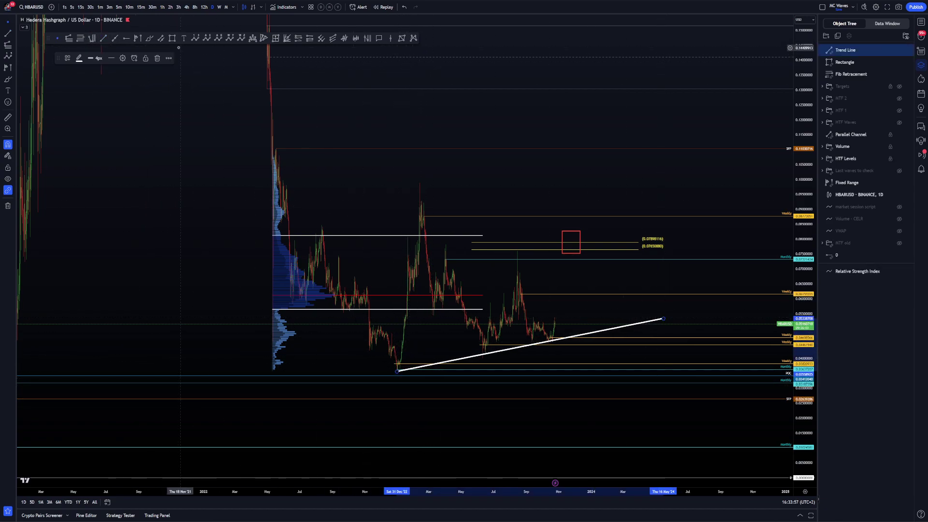
click(103, 38)
click(424, 179)
click(645, 347)
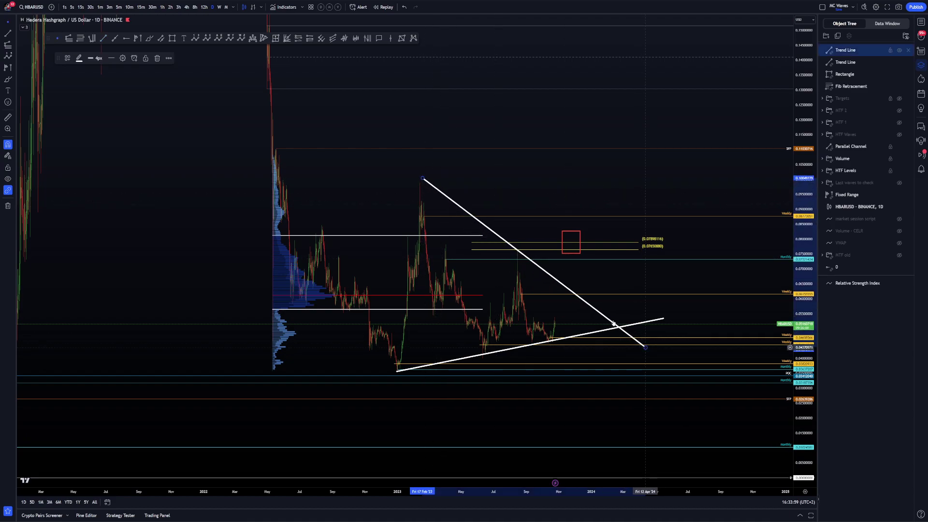
Move the falling trend line's start to January 2023 near 0.101 and its end to late March 2024 near 0.048.
drag(423, 178, 407, 176)
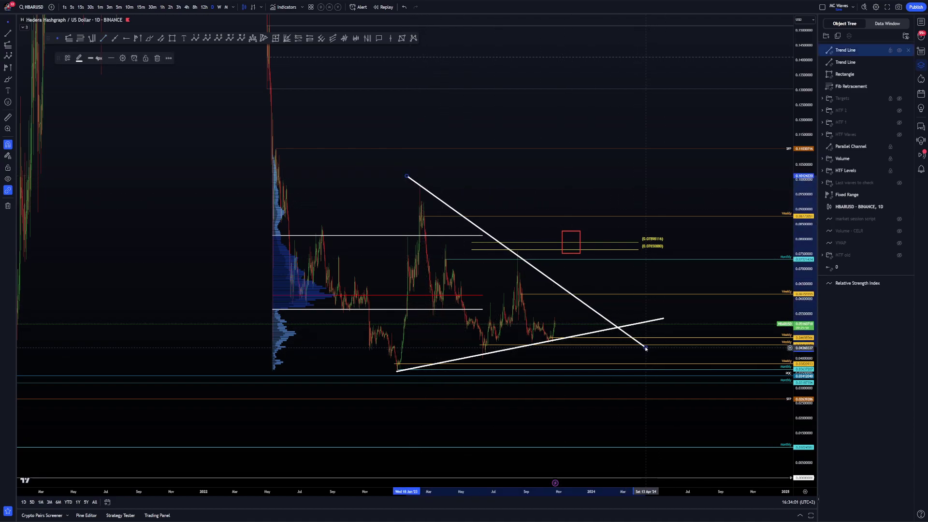
drag(646, 348, 637, 334)
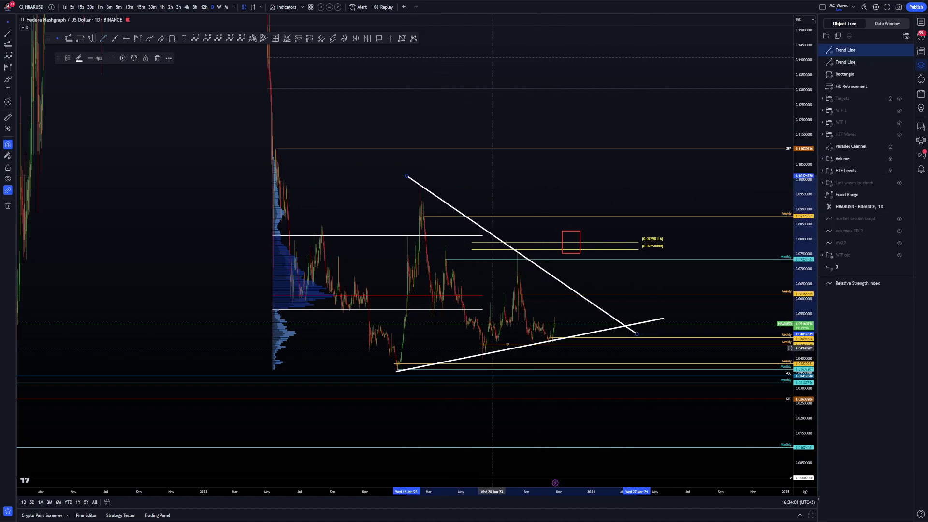
click(630, 286)
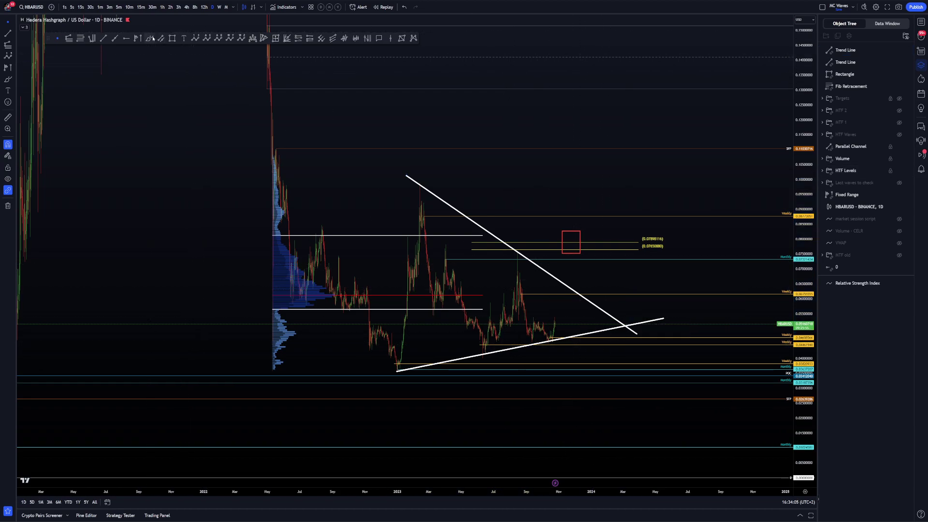
Sketch a rise to about 0.082 and a fall to the trend lines' crossing with the Brush, then another rise, undoing each sketch.
mouse_move(571, 301)
mouse_down()
mouse_move(599, 259)
mouse_move(627, 325)
mouse_up()
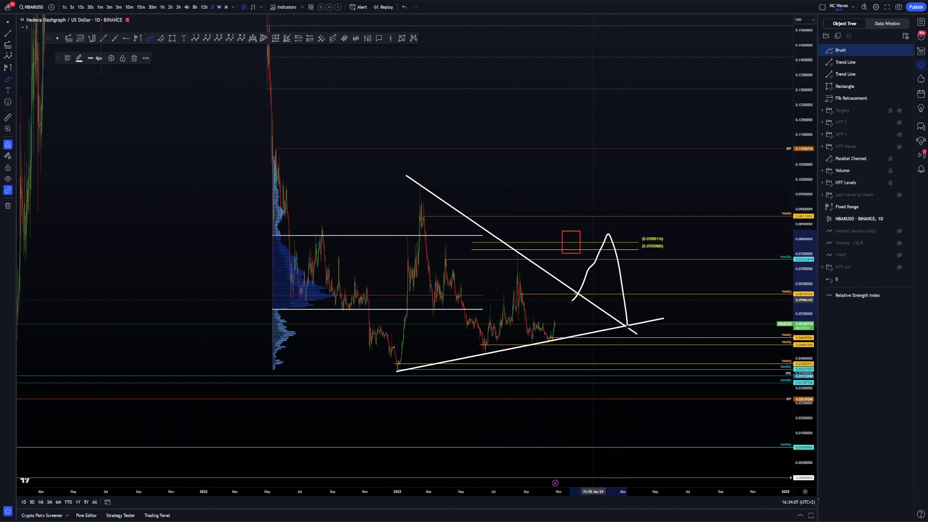
key(ctrl+z)
drag(545, 314, 592, 236)
key(ctrl+z)
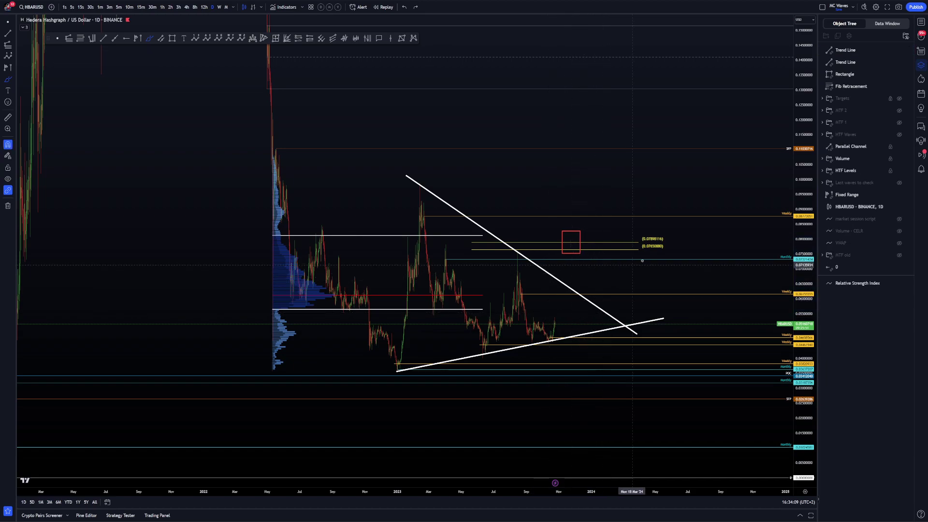
Delete the falling and the rising white trend lines.
click(575, 291)
key(Delete)
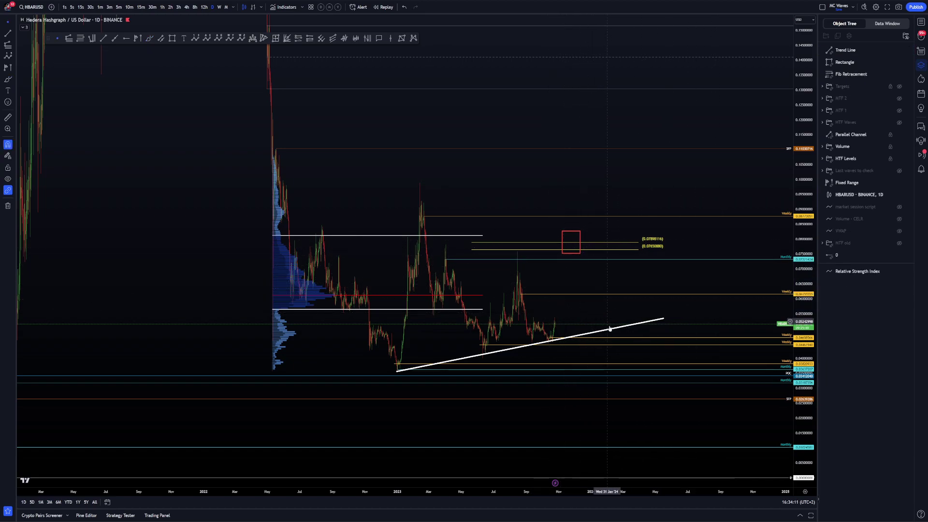
click(610, 329)
key(Delete)
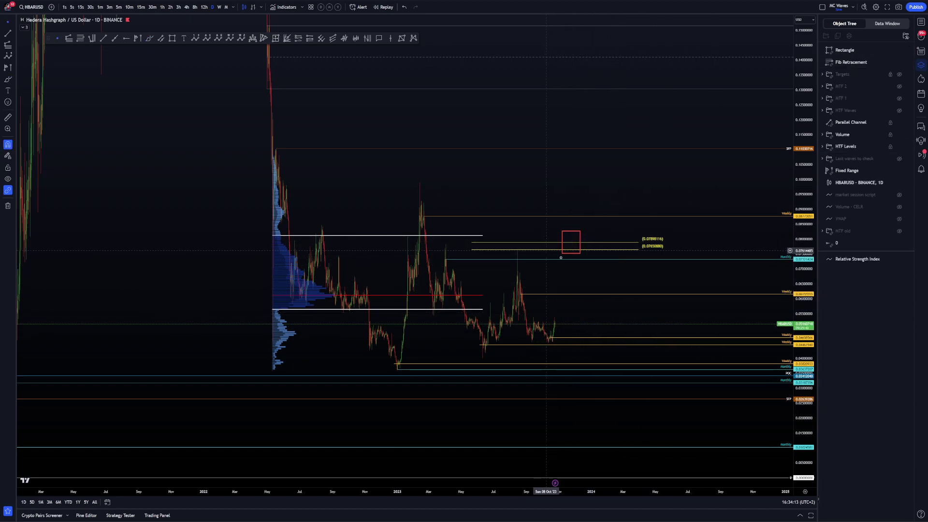
Delete the Fixed Range volume profile that starts in May 2022.
click(458, 235)
key(Delete)
drag(437, 190, 422, 197)
drag(491, 197, 458, 207)
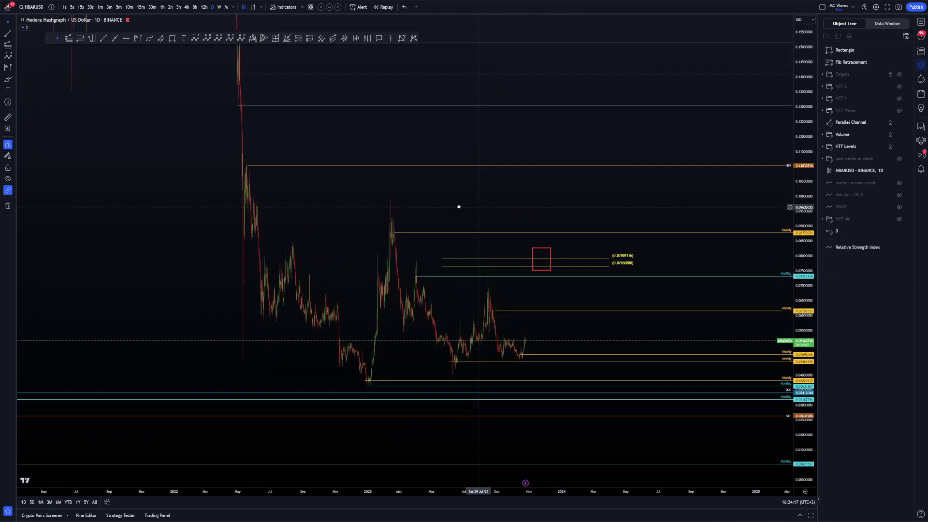
Mark the early 2023 high near 0.10 and the start of the SFP level near 0.11 with Brush strokes, undoing each mark.
click(150, 37)
drag(386, 197, 360, 199)
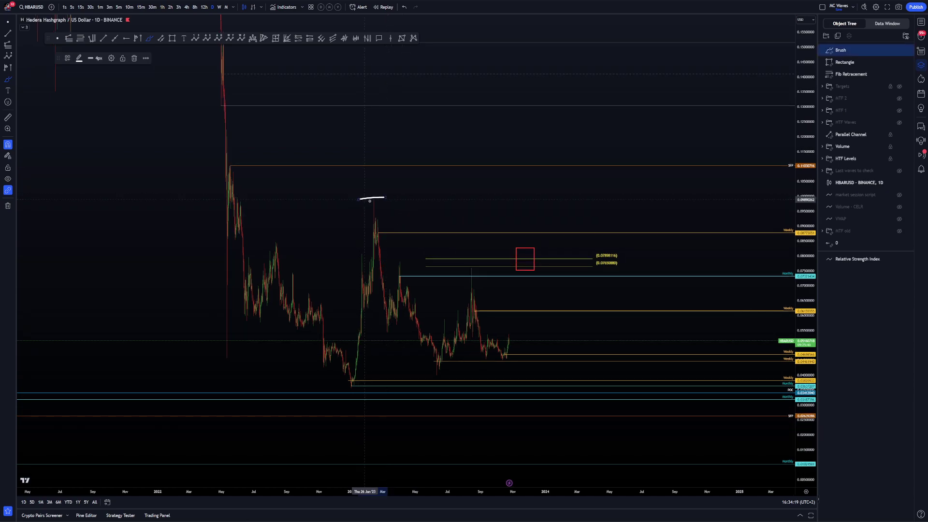
key(ctrl+z)
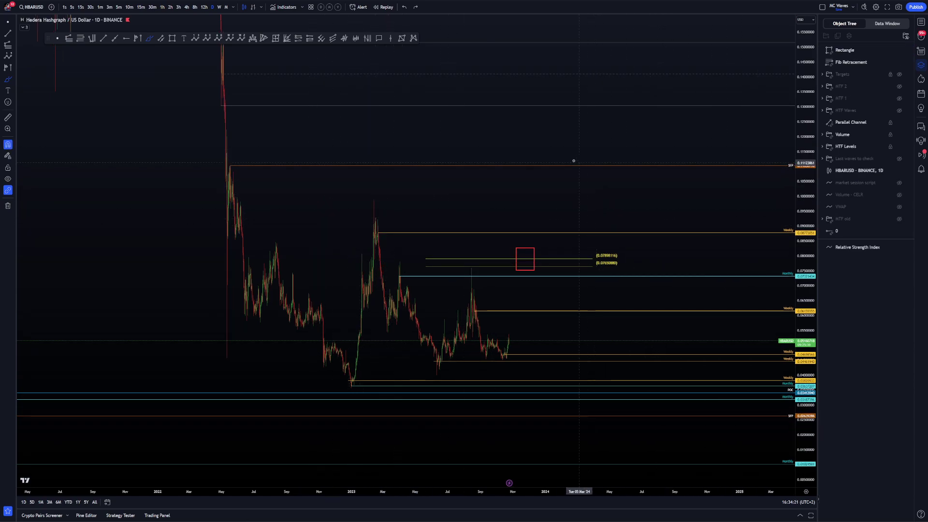
drag(565, 159, 578, 176)
mouse_move(224, 171)
mouse_down()
mouse_move(235, 155)
mouse_move(244, 160)
mouse_up()
key(ctrl+z)
scroll(631, 202, down, 5)
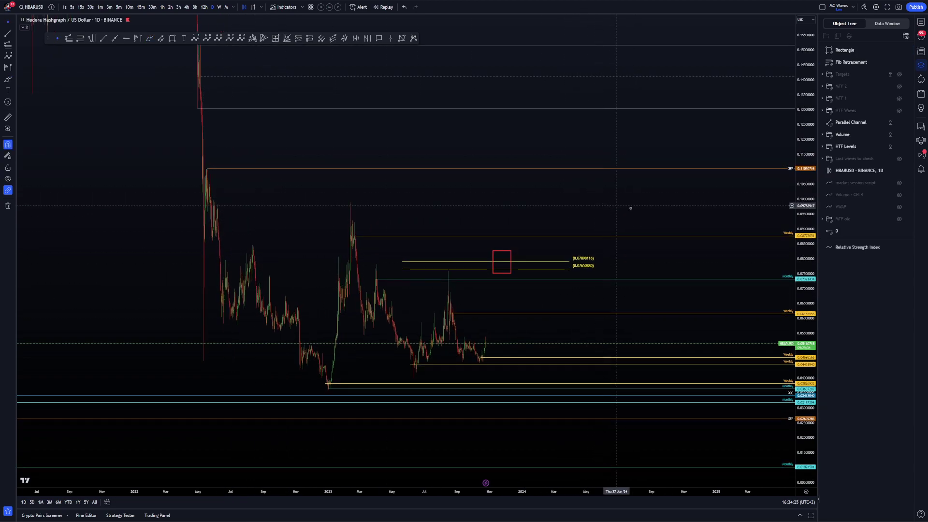
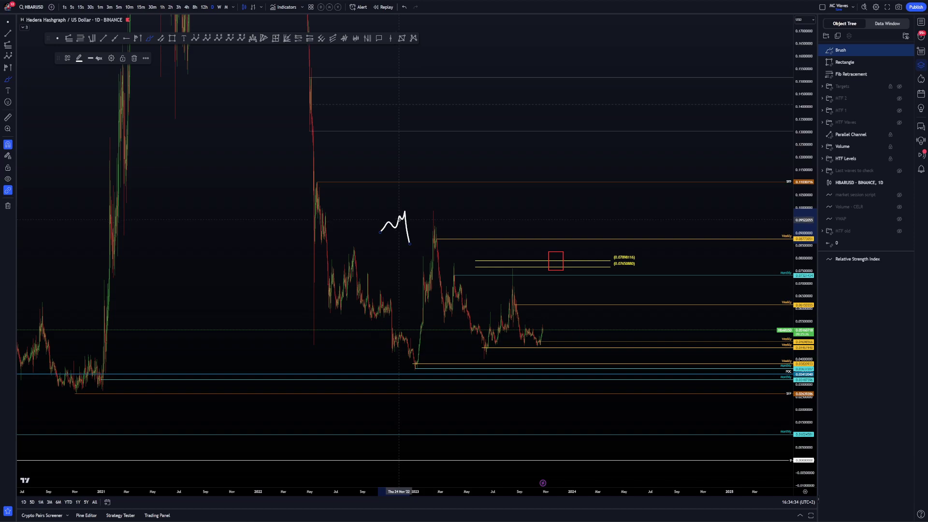
Replace the brushed zigzag near 0.09 with a stepped rise from about 0.080 to 0.095 and a steep drop to about 0.039 in late 2022.
key(Delete)
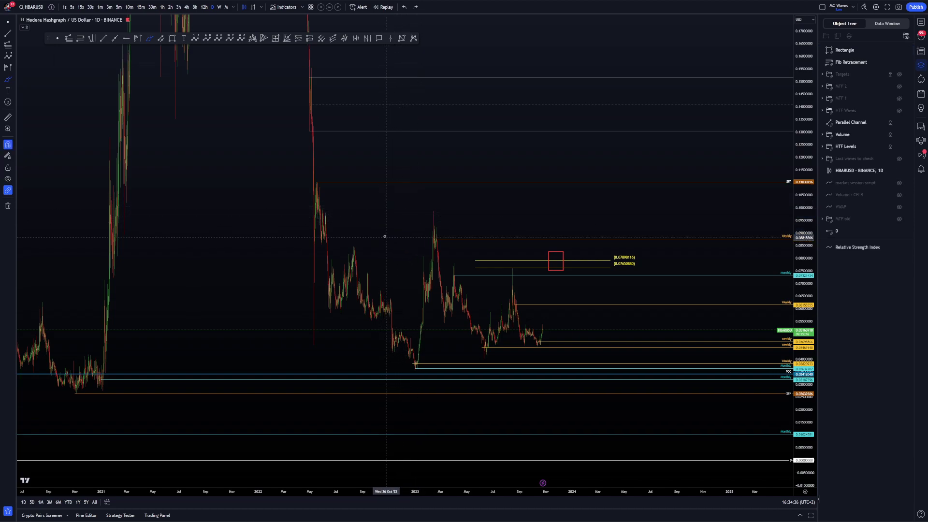
drag(351, 259, 379, 238)
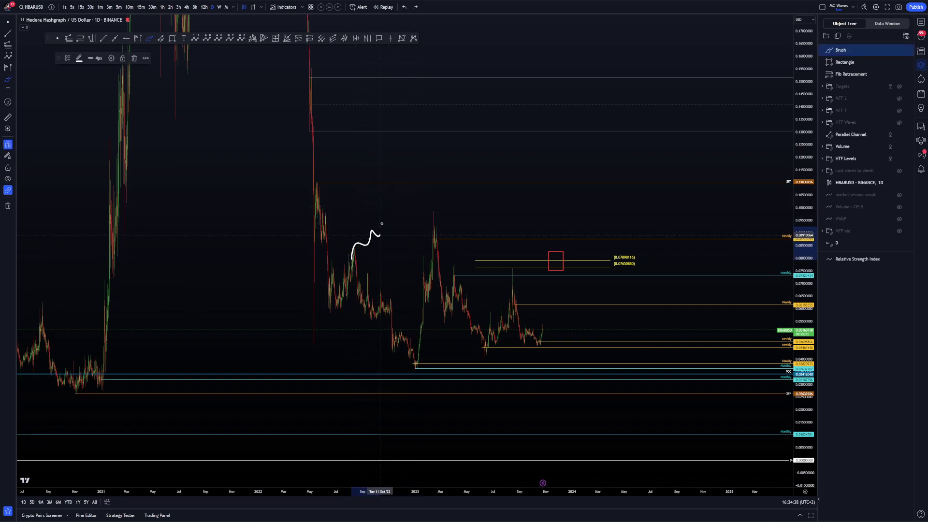
drag(403, 266, 404, 362)
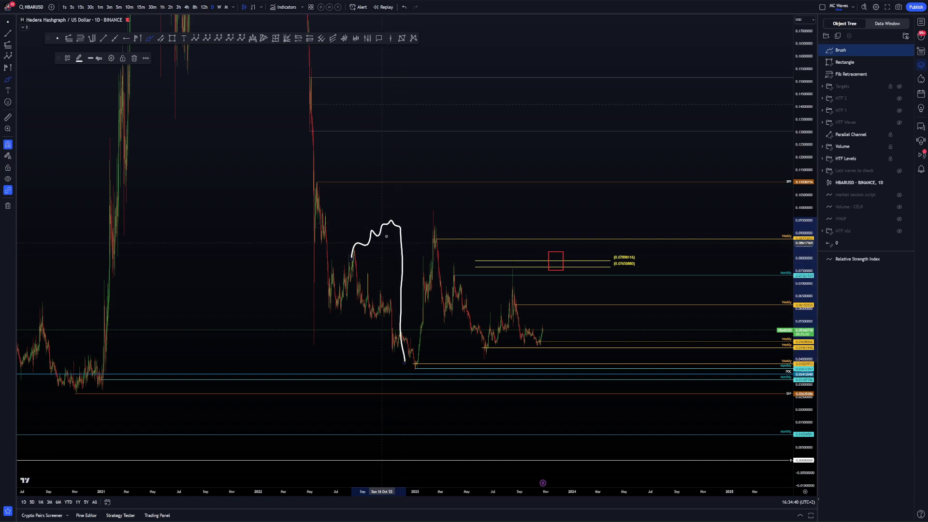
Mark the brushed sketch's peak with a horizontal trend line near 0.095, and remove both the line and the sketch.
click(116, 38)
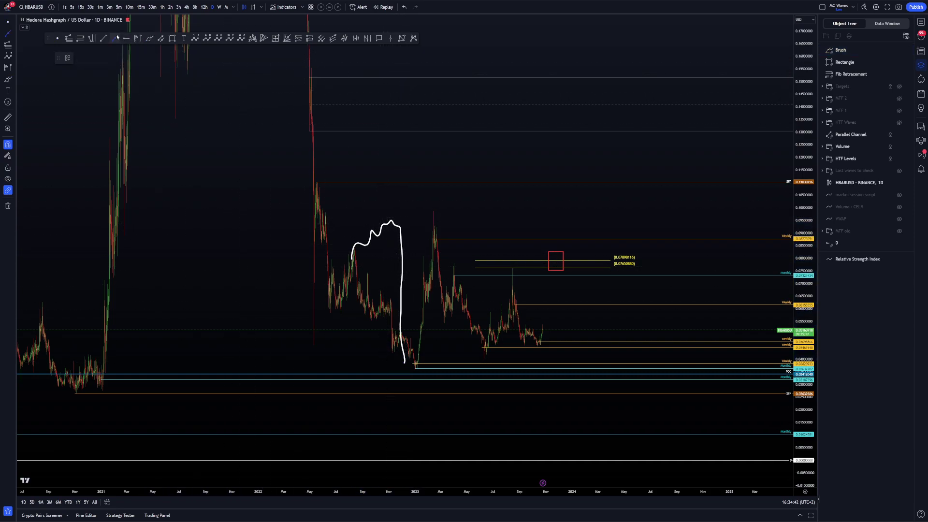
drag(372, 219, 466, 219)
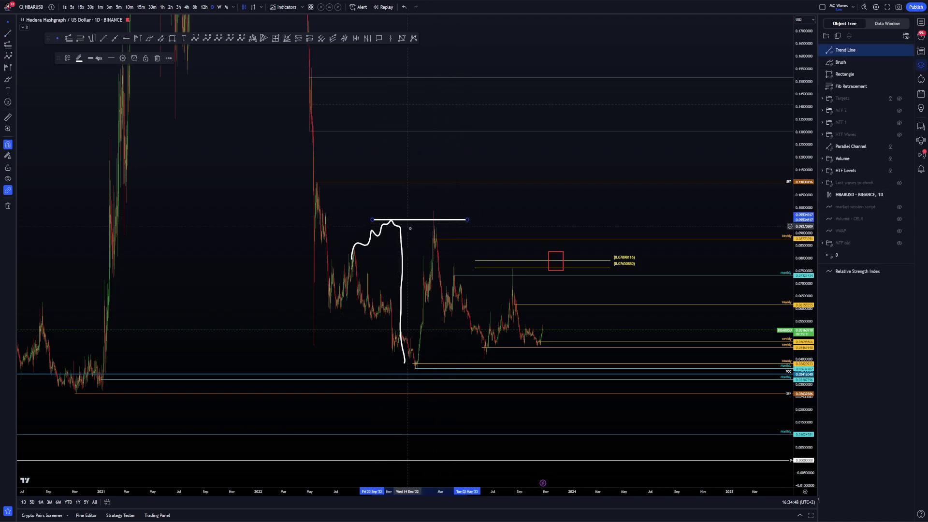
key(Delete)
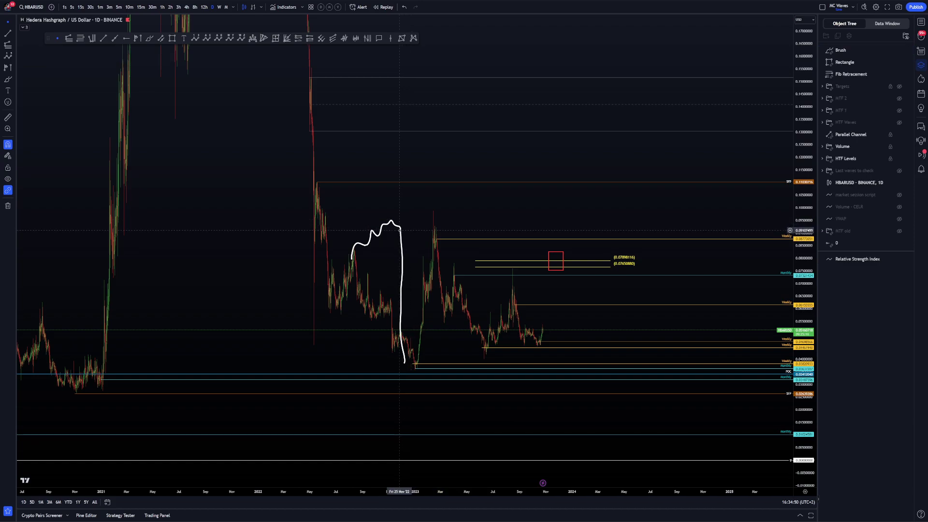
drag(401, 231, 401, 246)
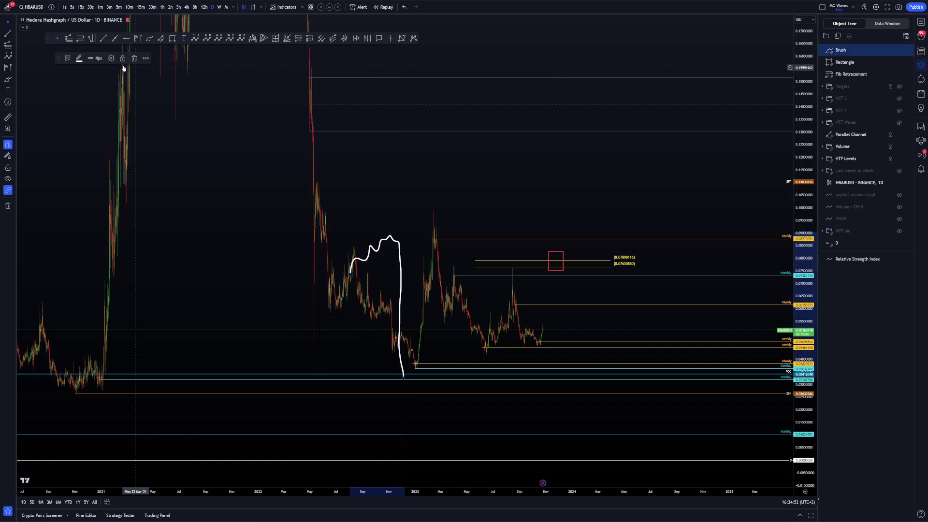
key(Delete)
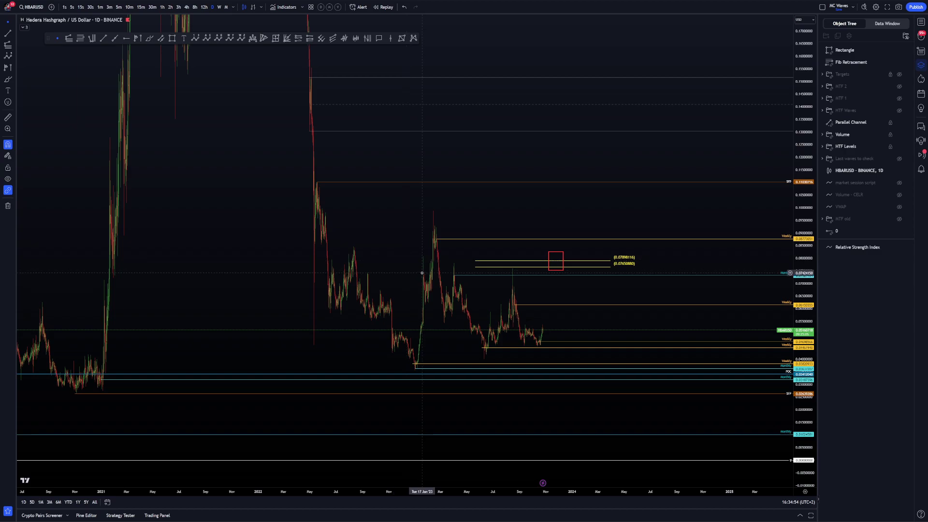
Sketch a stepped rise to a double top near 0.212 and a drop to about 0.173 with the Brush, and line off the peaks.
drag(391, 224, 372, 284)
drag(377, 108, 301, 259)
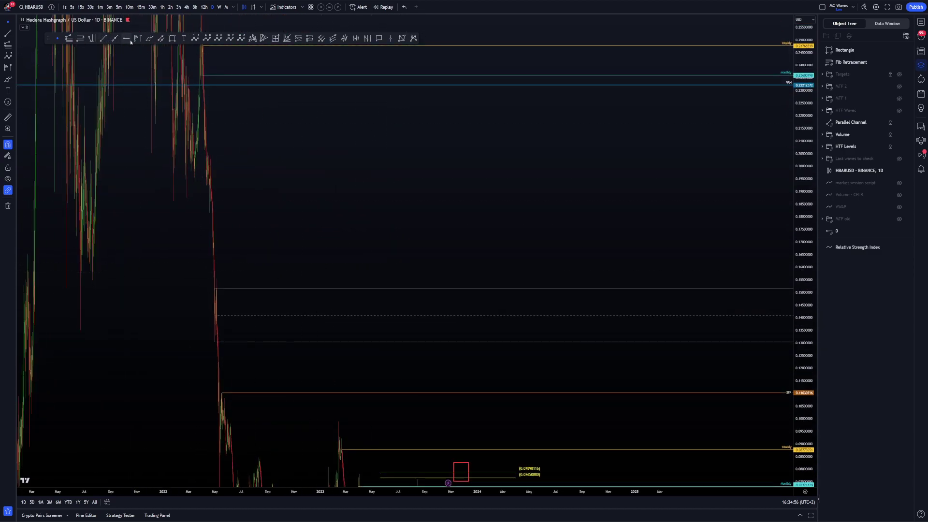
mouse_move(377, 245)
mouse_down()
mouse_move(441, 165)
mouse_move(491, 137)
mouse_move(515, 234)
mouse_up()
drag(466, 132, 491, 135)
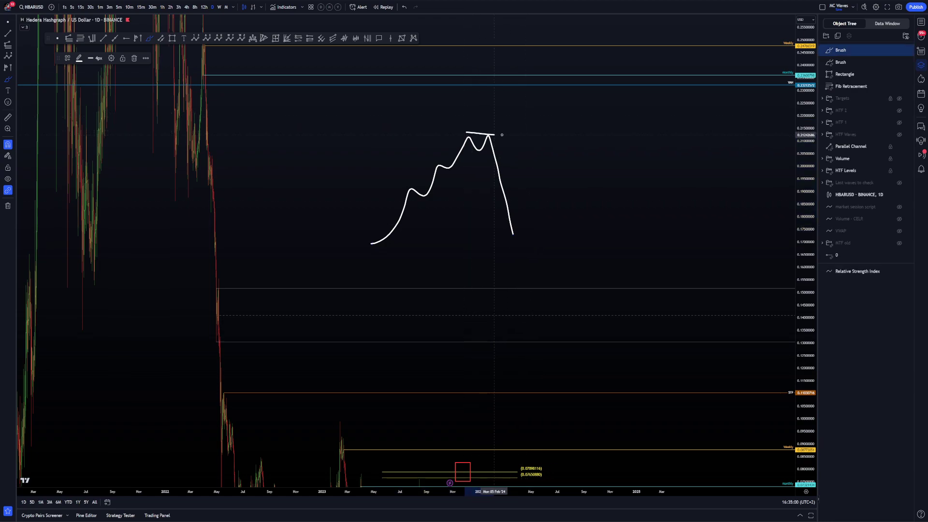
Sketch a rebound from the drop's low to above the double top, circle its overshoot, and undo both strokes.
mouse_move(512, 233)
mouse_down()
mouse_move(554, 160)
mouse_move(570, 174)
mouse_up()
drag(556, 112, 570, 141)
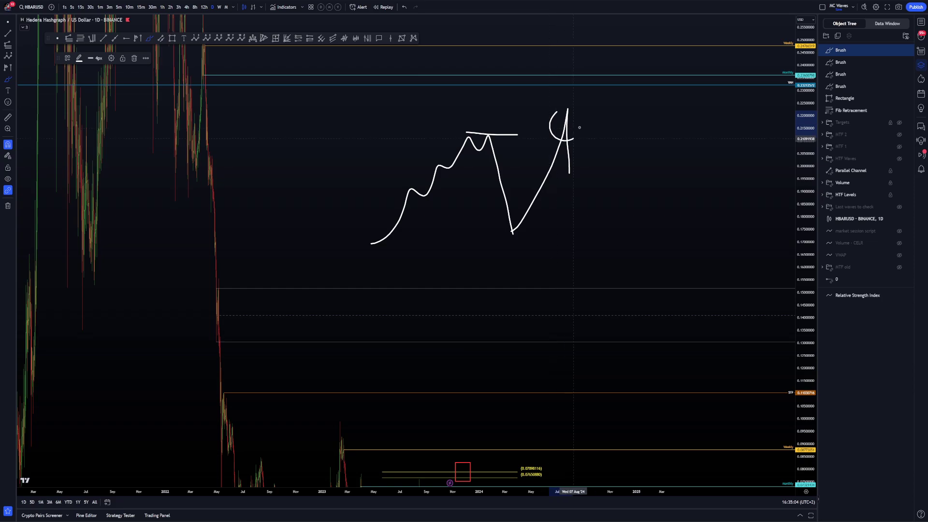
key(ctrl+z)
key(ctrl+z)
Sketch a rebound to about 0.222 that ends in small swings, add an arc over those swings, and undo the arc.
mouse_move(514, 236)
mouse_down()
mouse_move(551, 184)
mouse_move(558, 136)
mouse_up()
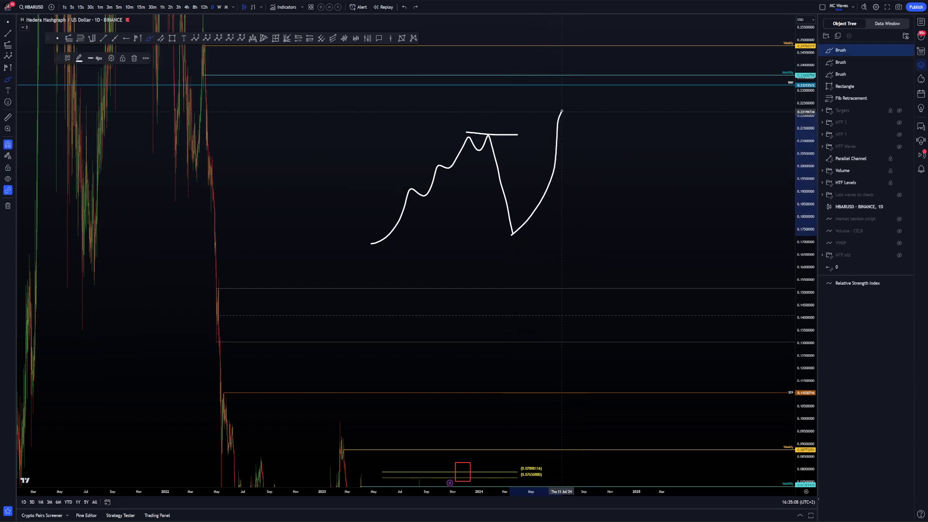
drag(563, 105, 594, 118)
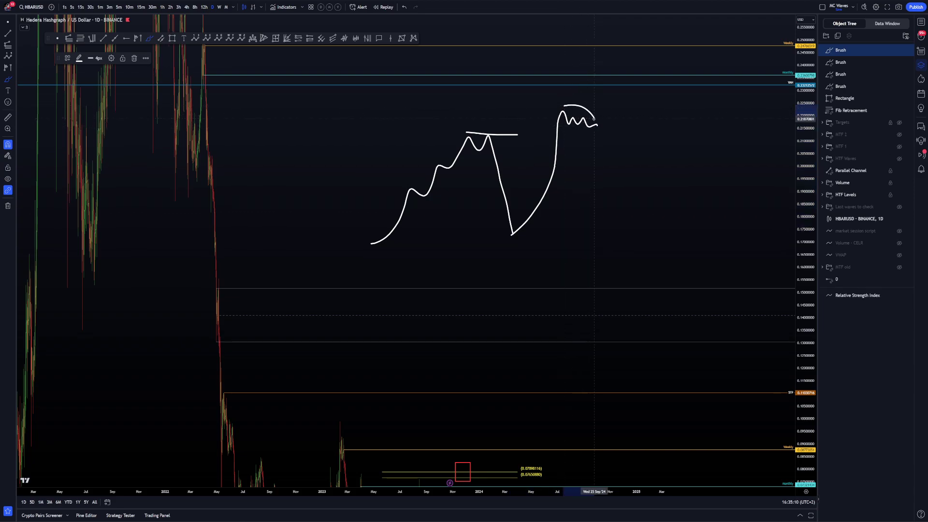
key(ctrl+z)
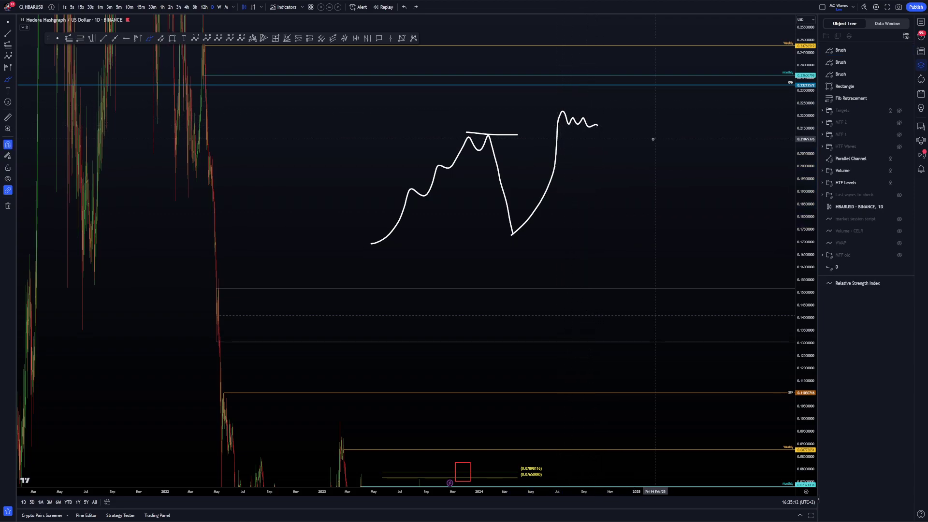
Undo all remaining Brush strokes of the double-top example.
key(ctrl+z)
key(ctrl+z)
key(ctrl+z)
key(ctrl+z)
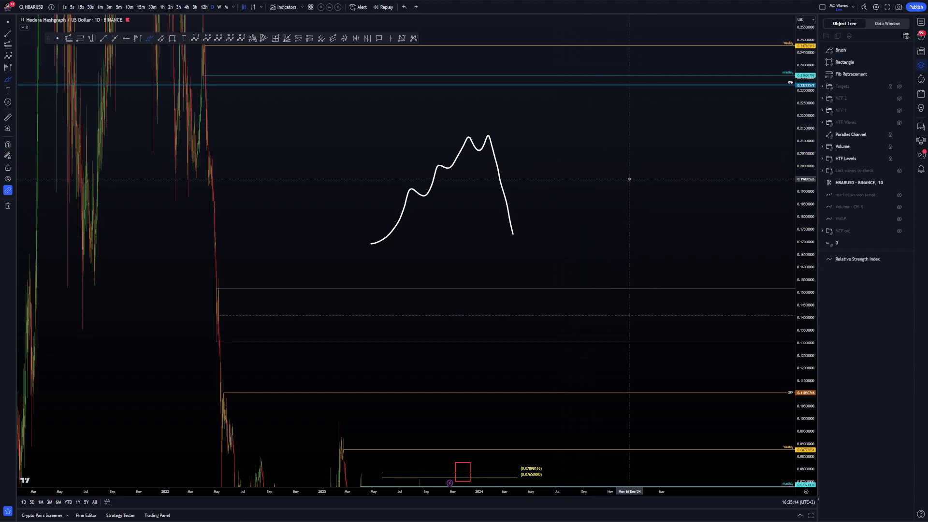
drag(610, 181, 632, 44)
drag(529, 253, 618, 192)
scroll(706, 305, up, 3)
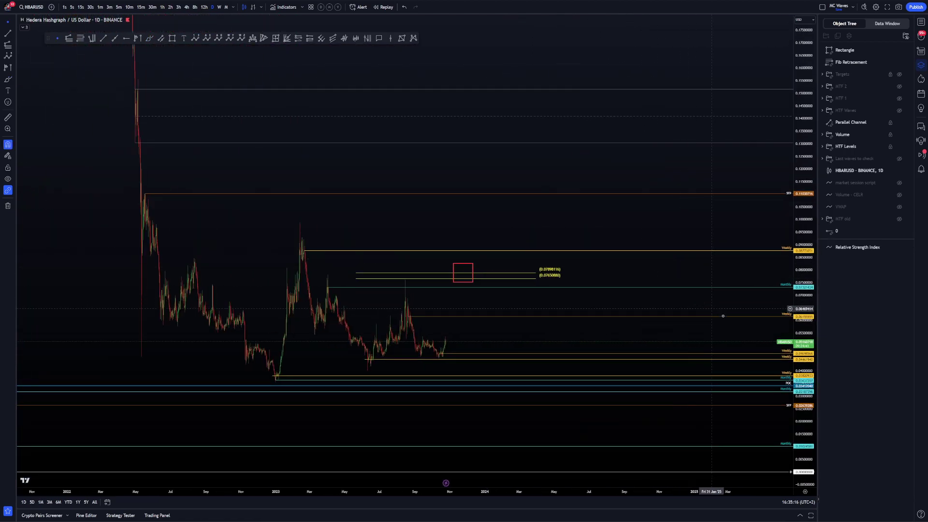
scroll(667, 263, down, 3)
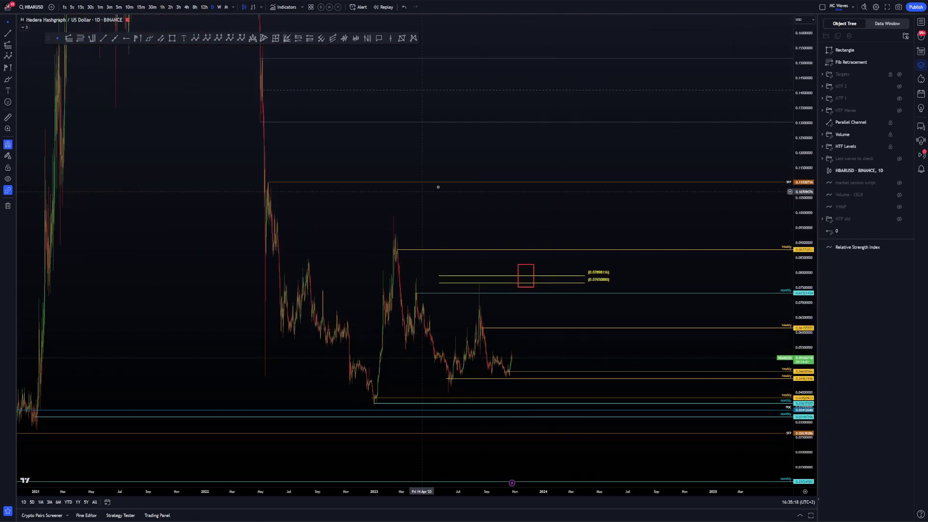
Make a short Brush stroke in the empty area above the red rectangle and delete it.
drag(544, 205, 521, 237)
key(ctrl+z)
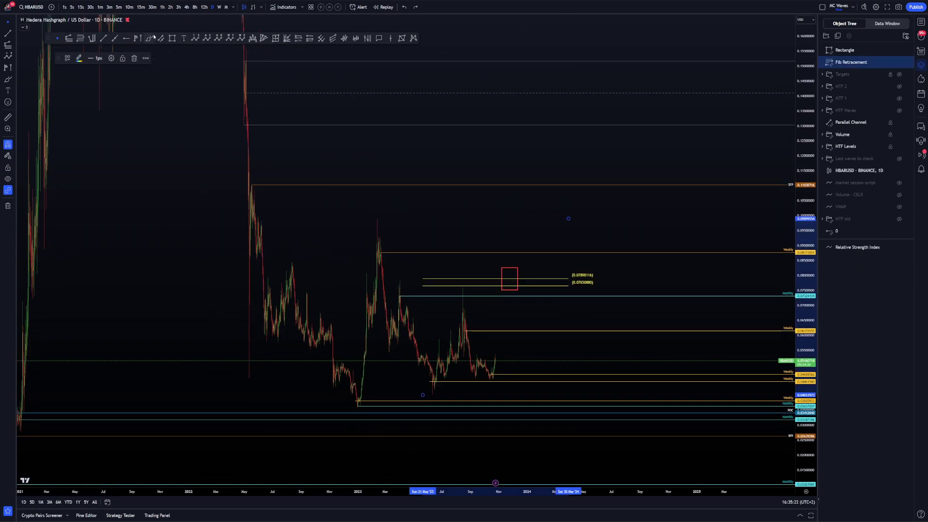
click(150, 38)
drag(548, 172, 559, 174)
key(Delete)
Sketch small Brush arcs around the SFP level near 0.110 and the monthly level near 0.236, and undo both.
drag(695, 217, 670, 261)
scroll(700, 240, down, 5)
drag(791, 140, 802, 450)
drag(653, 191, 576, 173)
right_click(641, 195)
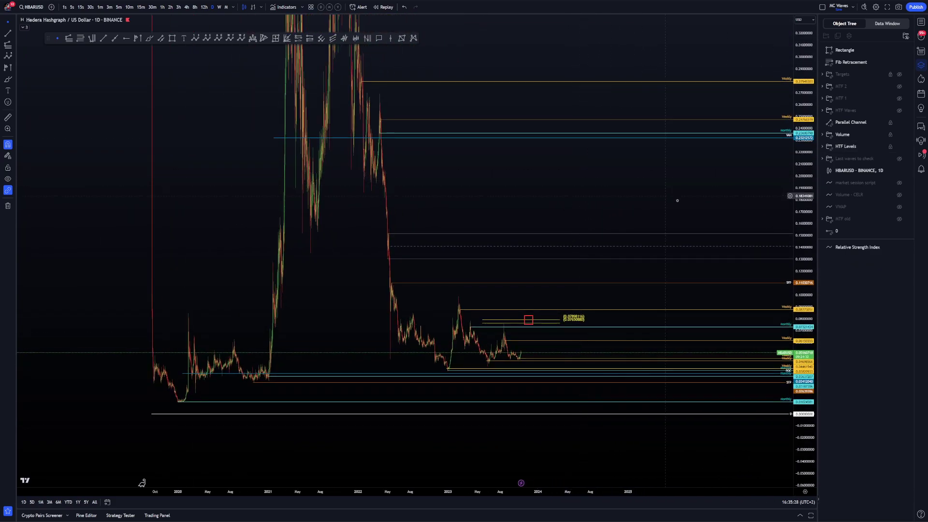
drag(803, 354, 788, 220)
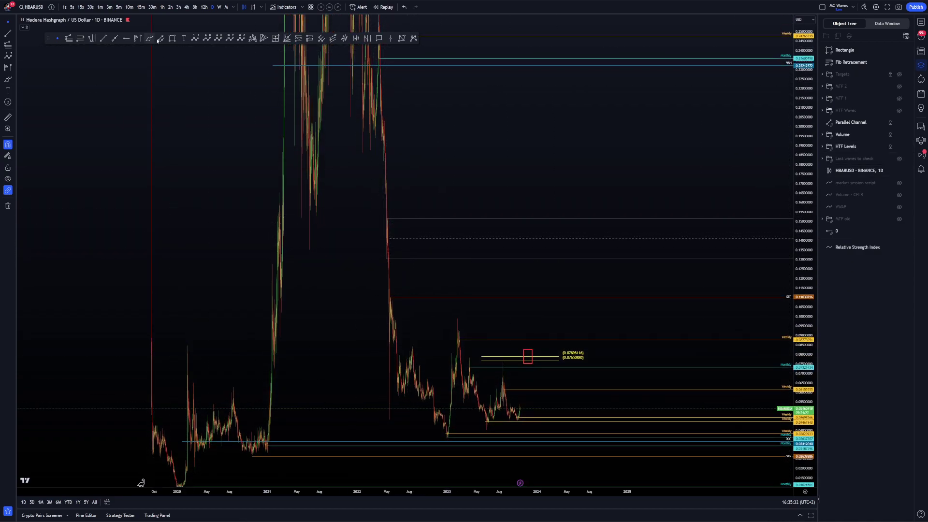
drag(605, 292, 622, 304)
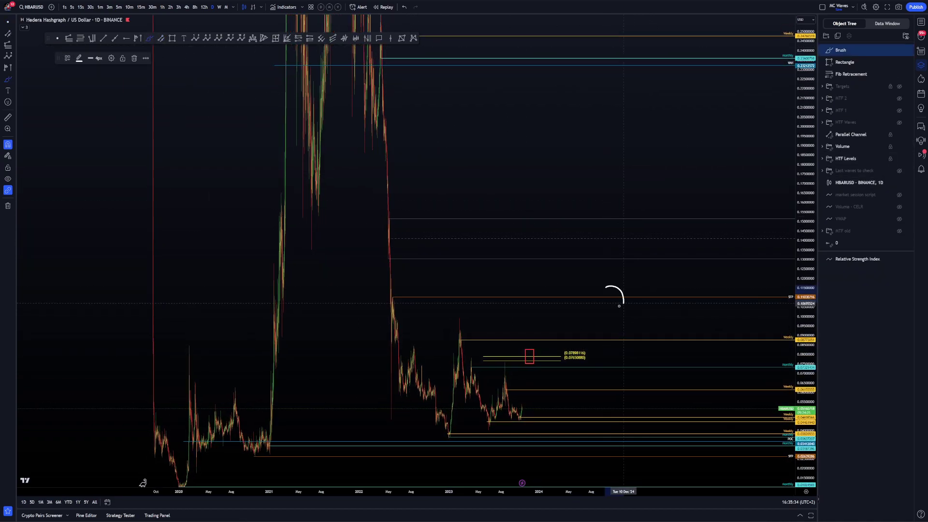
drag(635, 40, 650, 72)
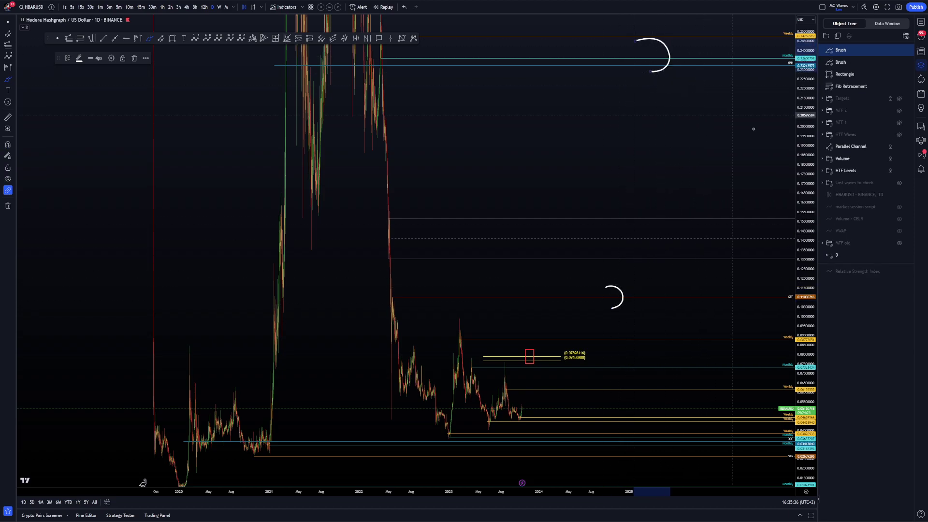
key(ctrl+z)
drag(803, 182, 792, 237)
key(ctrl+z)
key(ctrl+z)
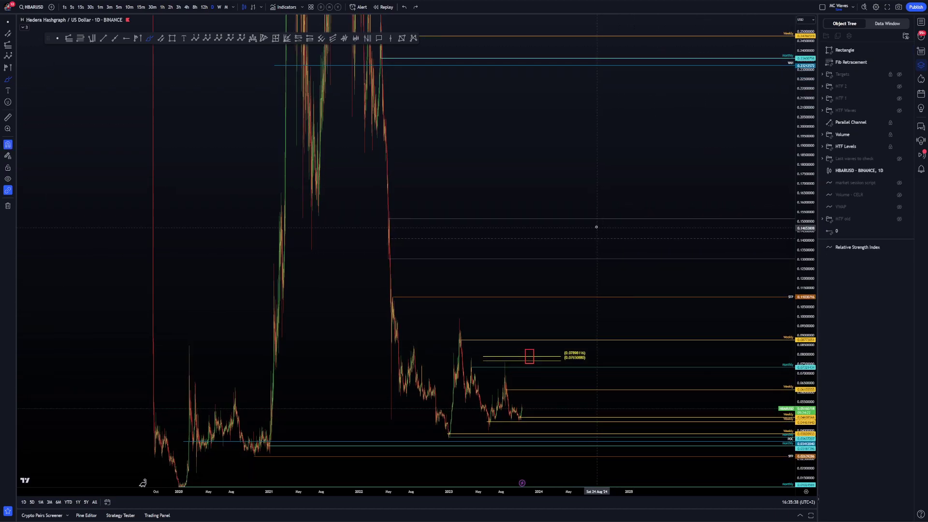
Sketch a steep Brush line between about 0.11 and 0.236 with a short tick at its lower end, and undo both strokes.
scroll(580, 220, up, 10)
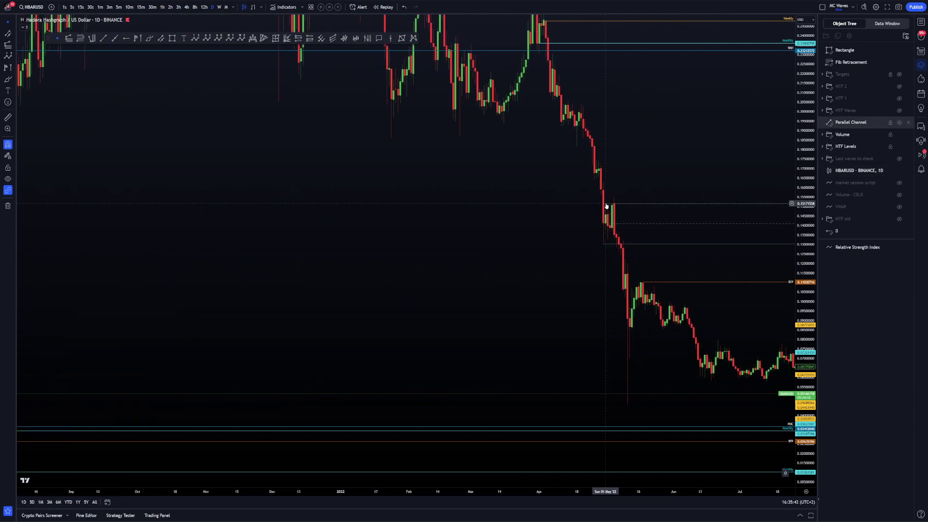
scroll(653, 183, right, 5)
scroll(532, 132, down, 10)
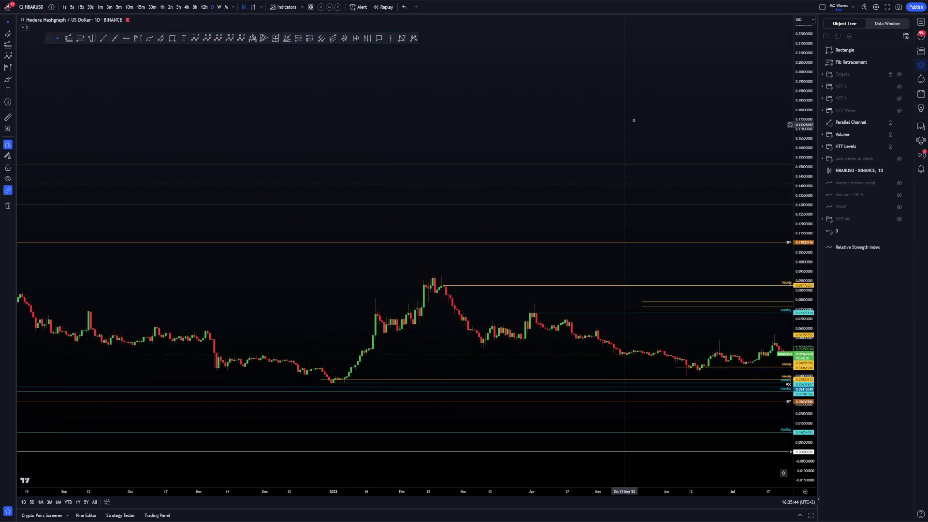
drag(804, 161, 794, 225)
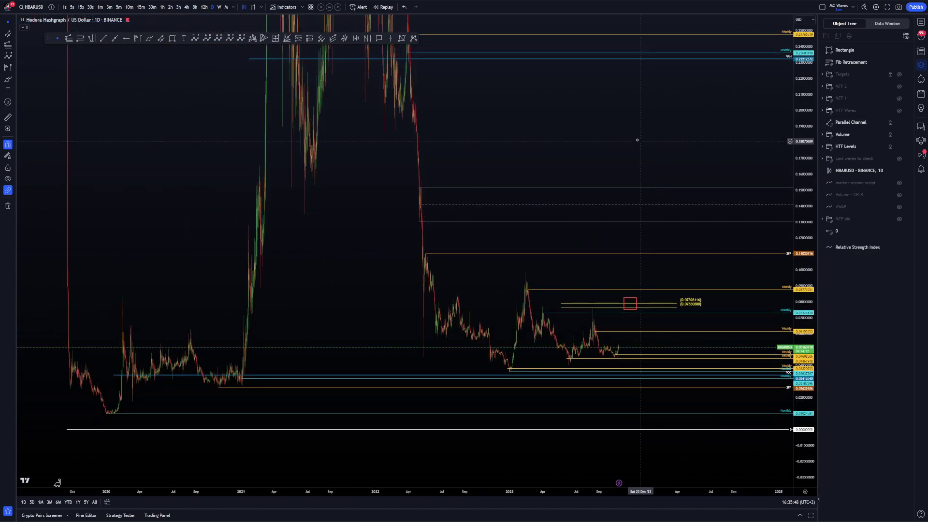
scroll(638, 141, right, 3)
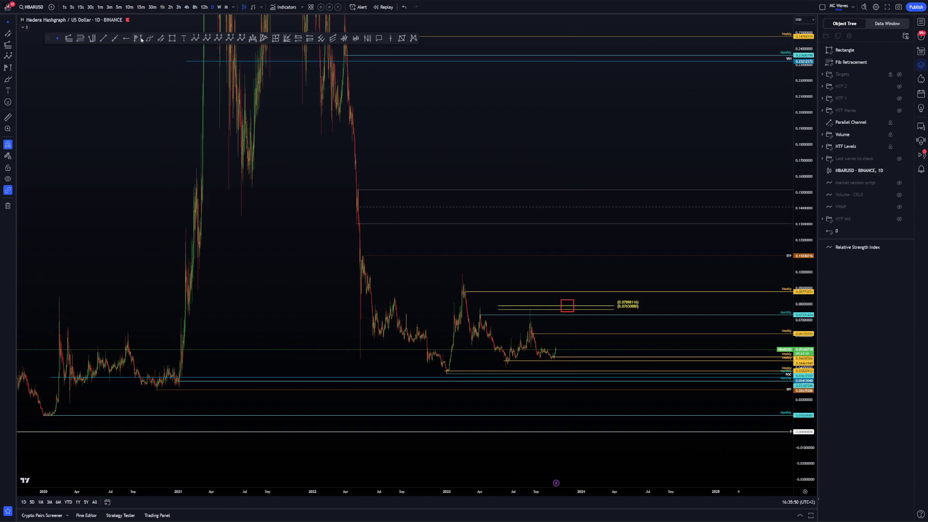
mouse_move(574, 258)
mouse_down()
mouse_move(631, 58)
mouse_move(578, 249)
mouse_up()
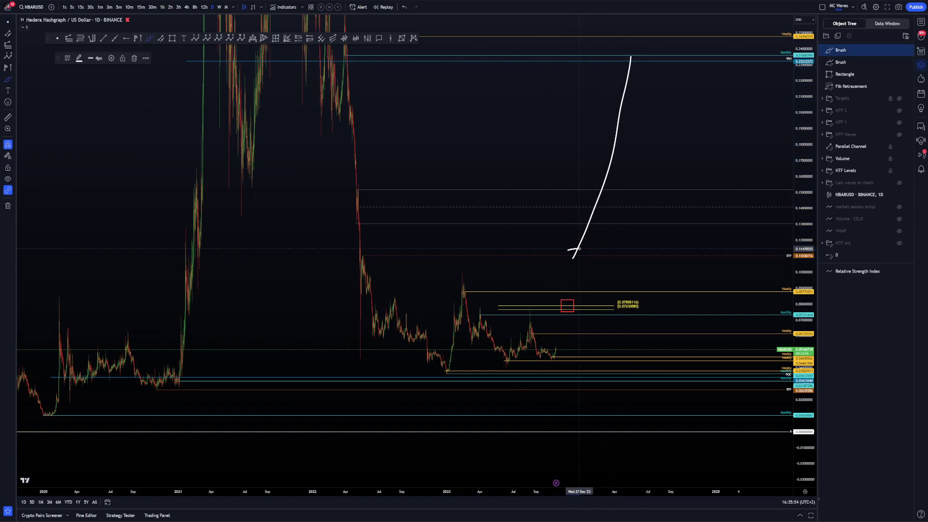
key(ctrl+z)
key(ctrl+z)
key(ctrl+y)
key(ctrl+z)
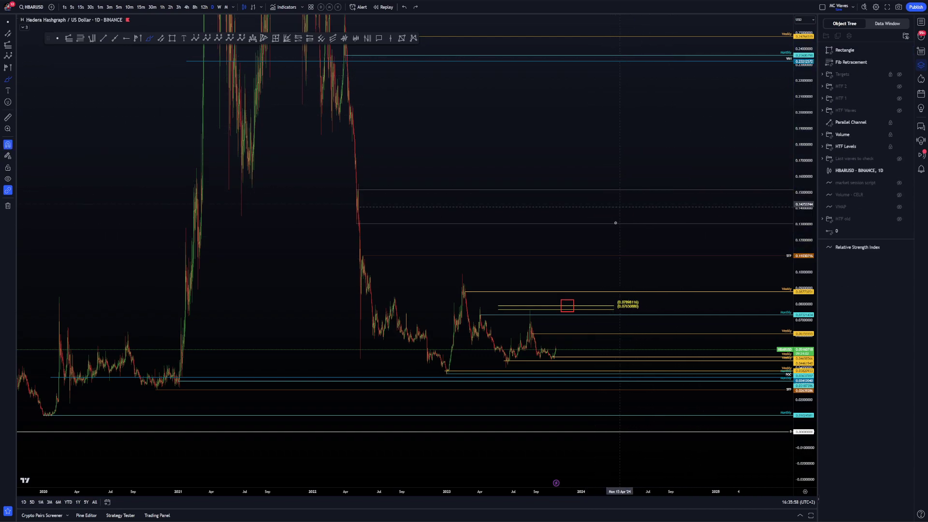
key(ctrl+y)
key(ctrl+z)
Sketch a rise to a double top around 0.15 and a stepped drop to about 0.08, and undo the strokes.
drag(561, 260, 586, 235)
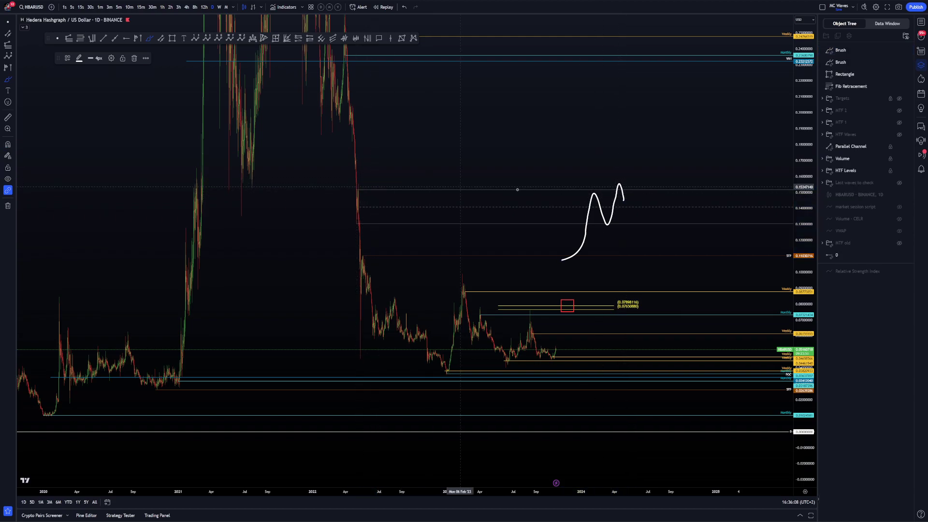
mouse_move(623, 198)
mouse_down()
mouse_move(651, 241)
mouse_move(671, 303)
mouse_up()
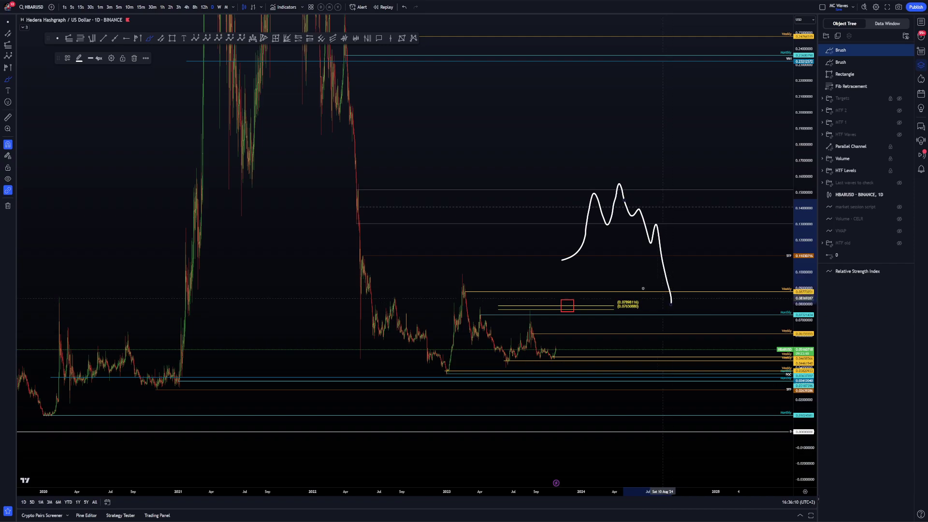
key(ctrl+z)
key(ctrl+z)
mouse_move(582, 188)
mouse_down()
mouse_move(613, 187)
mouse_move(598, 226)
mouse_up()
key(ctrl+z)
Brush the early-2023 rally, pullback and rise to about 0.12, trace the preceding decline and a broad recovery, and undo the strokes.
drag(620, 164, 614, 190)
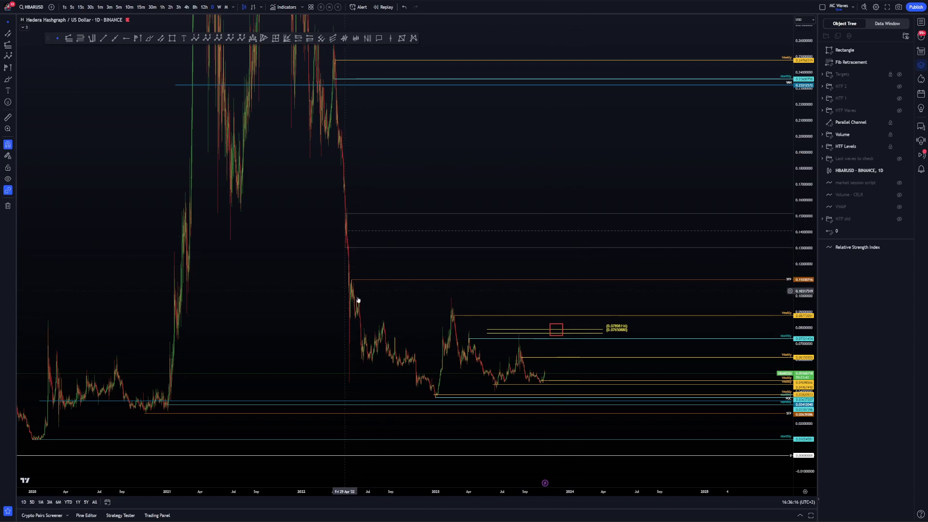
drag(504, 252, 463, 236)
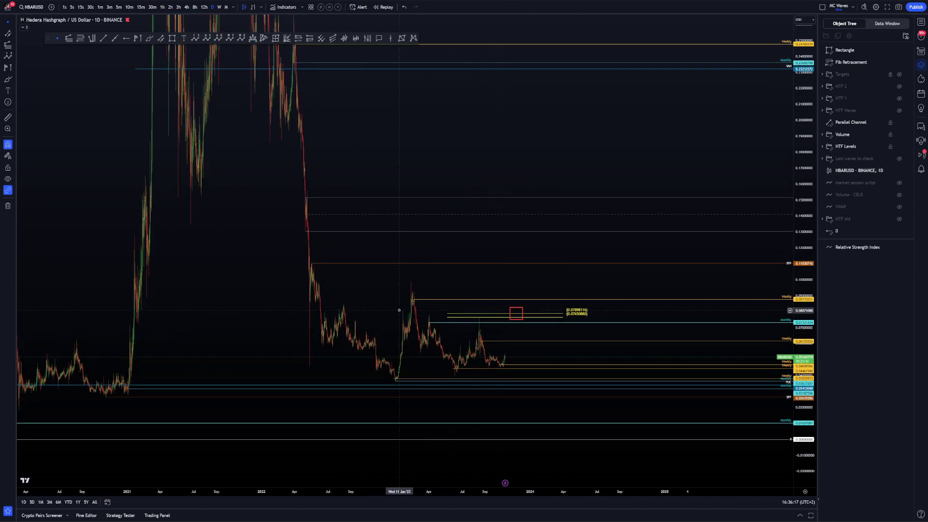
click(150, 40)
mouse_move(396, 378)
mouse_down()
mouse_move(441, 311)
mouse_move(496, 329)
mouse_move(538, 250)
mouse_up()
mouse_move(223, 29)
mouse_down()
mouse_move(304, 227)
mouse_move(331, 379)
mouse_up()
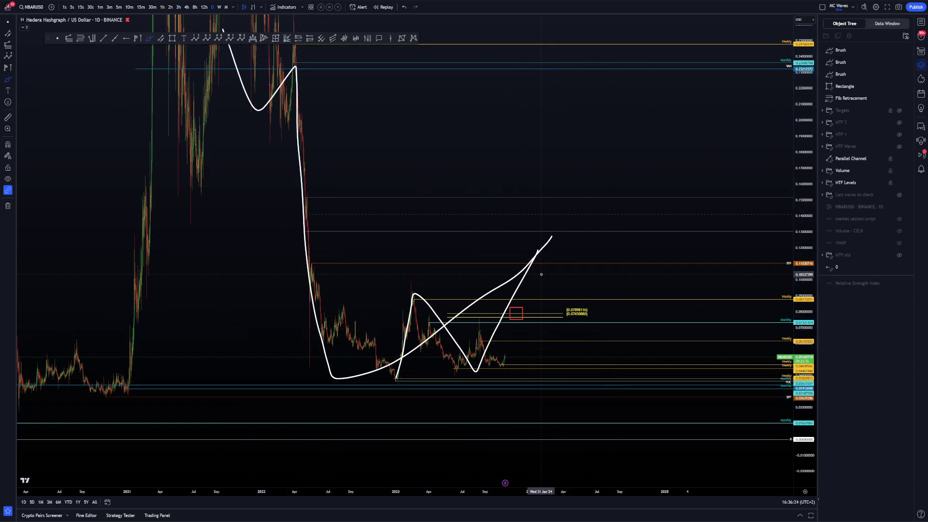
key(ctrl+z)
key(ctrl+z)
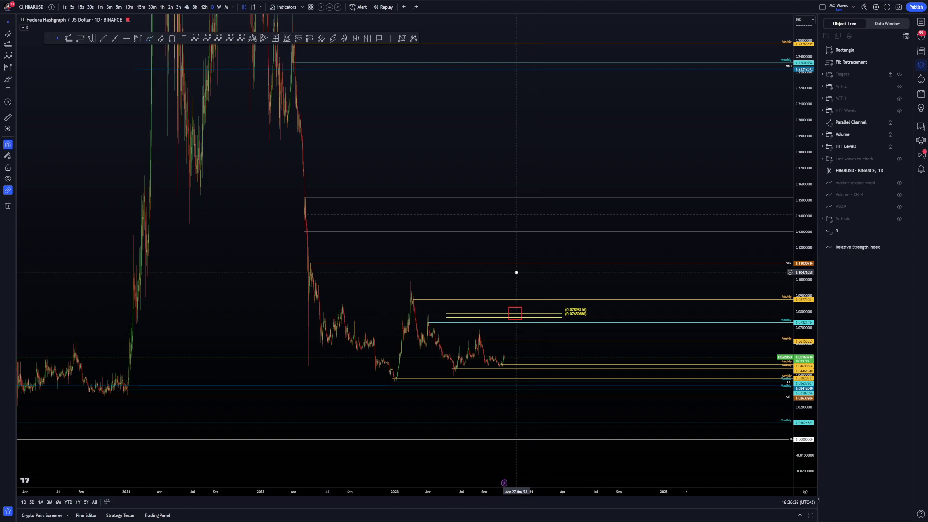
Sketch a Brush arc over the weekly and monthly levels between about 0.23 and 0.25, to the right of current price.
scroll(740, 271, down, 4)
drag(542, 224, 512, 256)
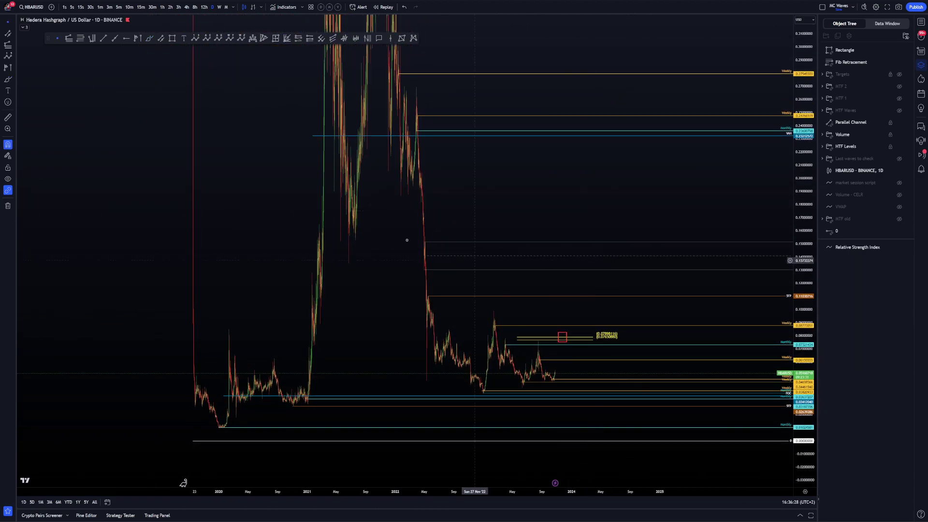
drag(516, 196, 459, 243)
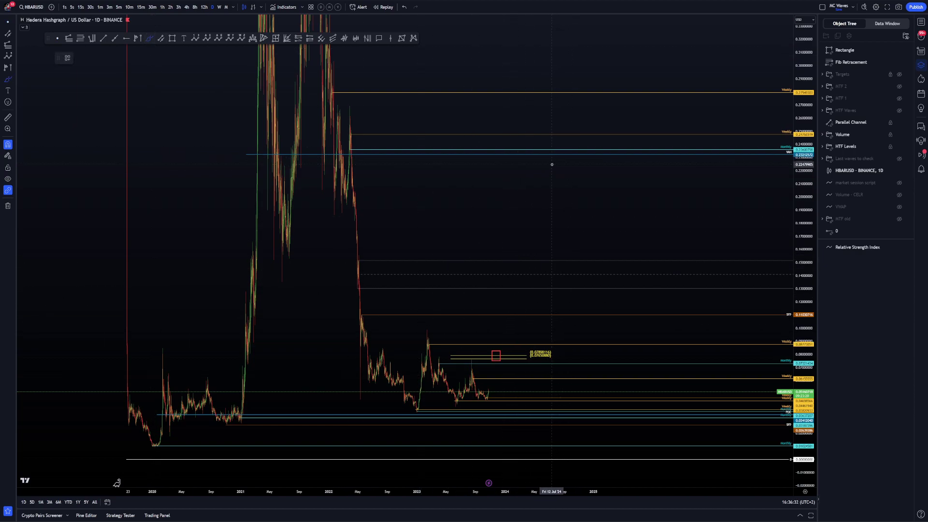
drag(551, 164, 548, 130)
mouse_move(644, 211)
mouse_down()
mouse_move(611, 219)
mouse_move(639, 220)
mouse_up()
Show the HTF 1 group and raise its white wave points 3, 4 and 5 to about 0.24, 0.22 and 0.27.
click(899, 111)
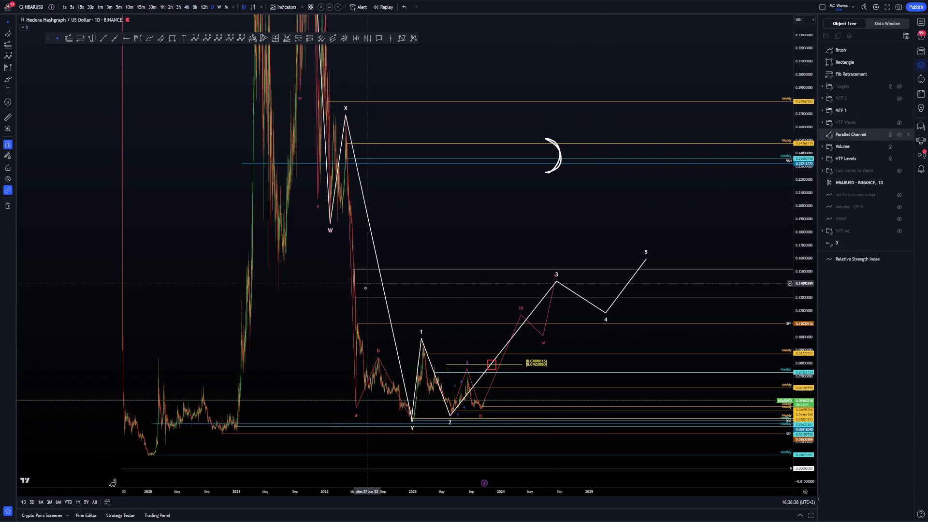
drag(545, 246, 529, 259)
mouse_move(540, 295)
mouse_down()
mouse_move(536, 280)
mouse_move(526, 294)
mouse_move(542, 238)
mouse_move(539, 155)
mouse_up()
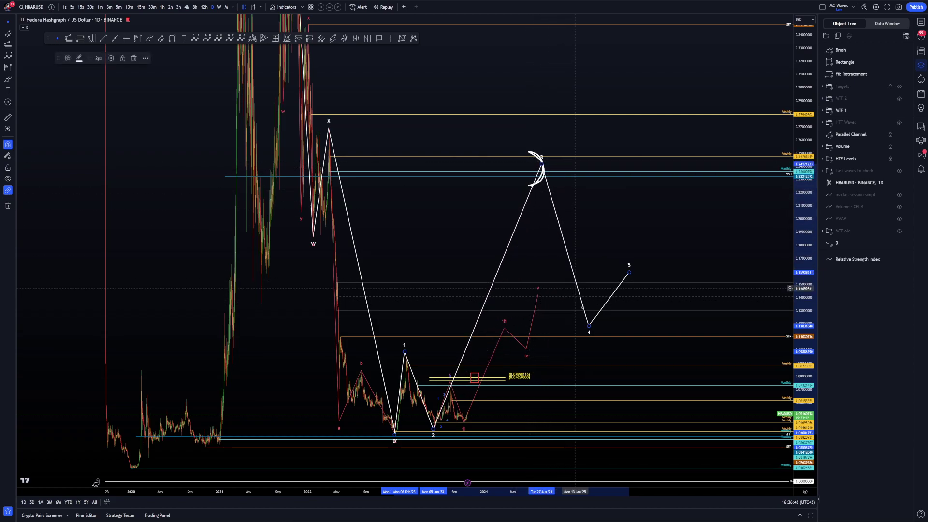
drag(589, 329, 597, 193)
drag(629, 272, 615, 128)
click(594, 222)
Delete the Brush arc around wave point 3.
right_click(561, 221)
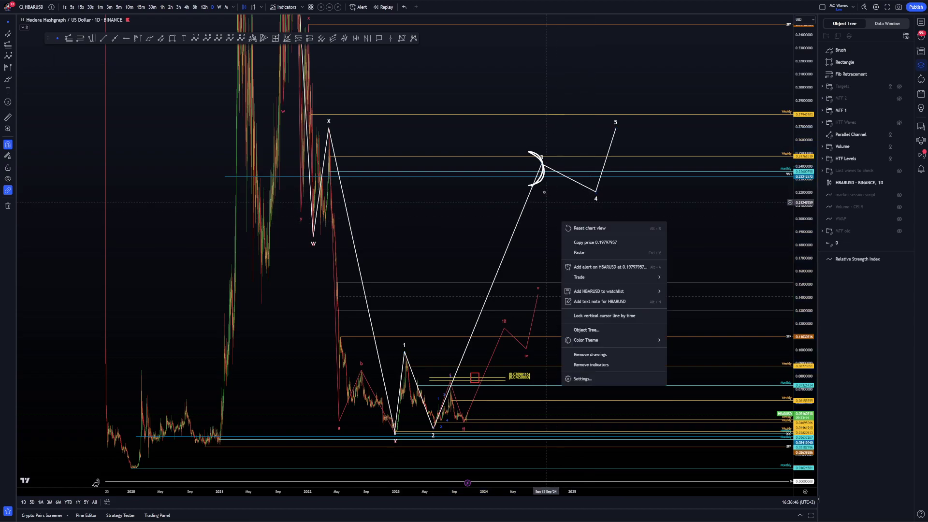
click(546, 194)
key(Delete)
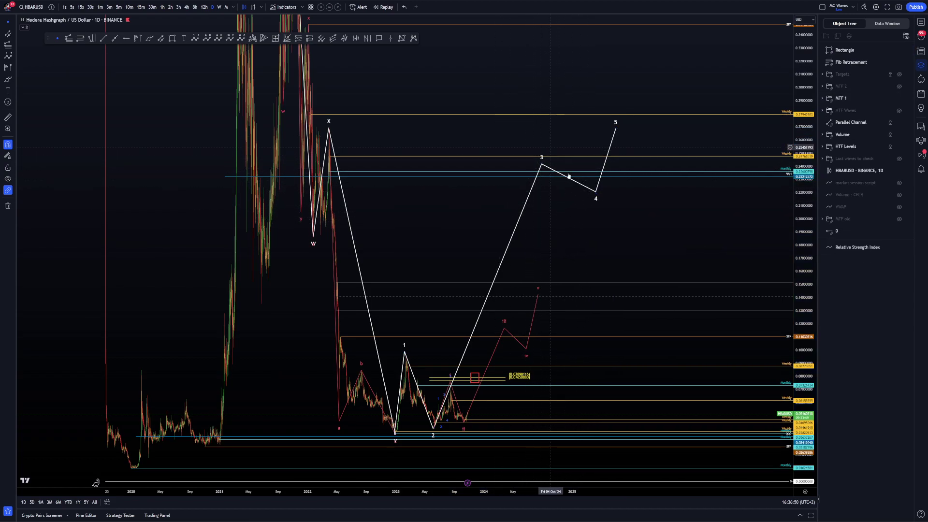
Examine the higher resistance levels above wave 5 and compare them with the raised wave count and the lower subwaves.
drag(802, 130, 803, 268)
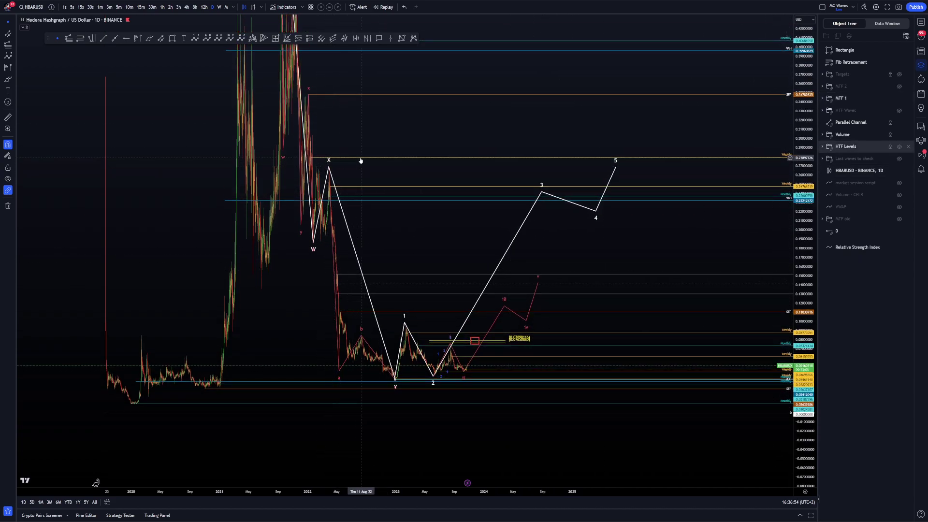
drag(367, 150, 365, 178)
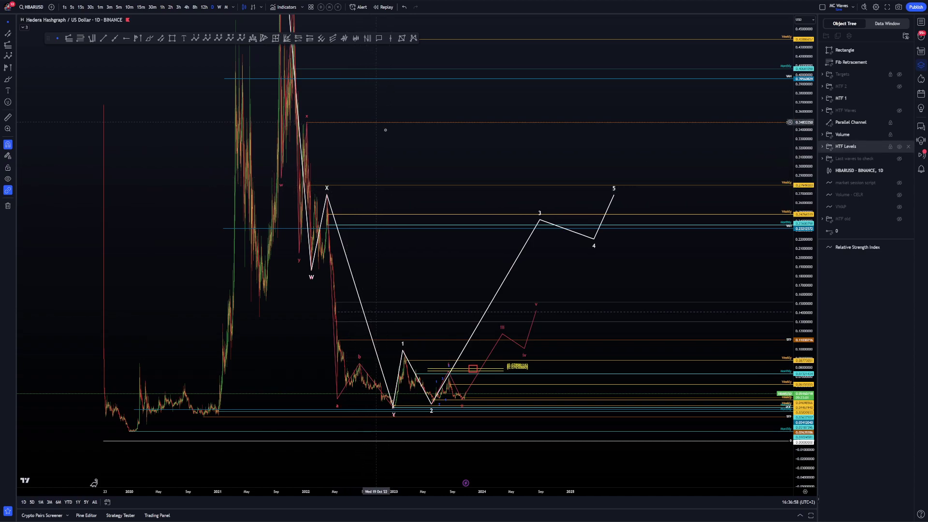
drag(381, 124, 388, 169)
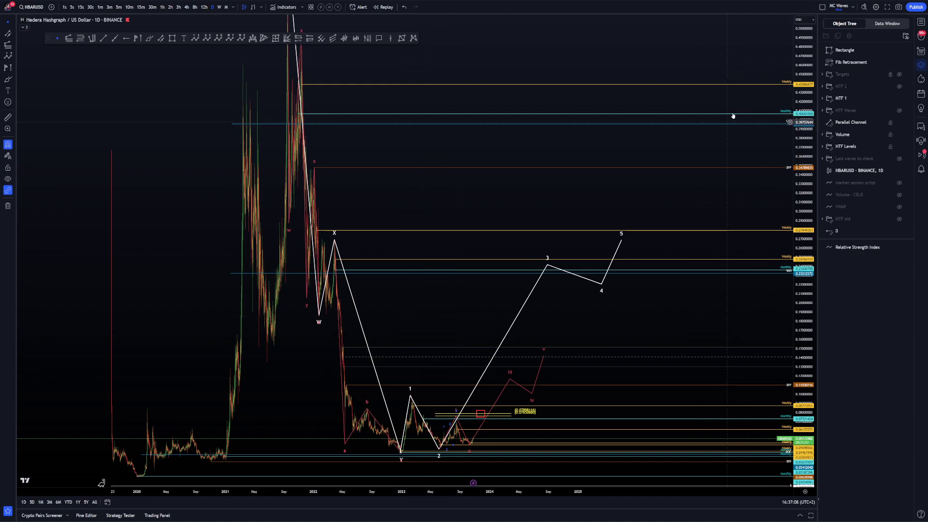
drag(635, 132, 670, 98)
scroll(698, 150, up, 1)
drag(697, 150, 706, 122)
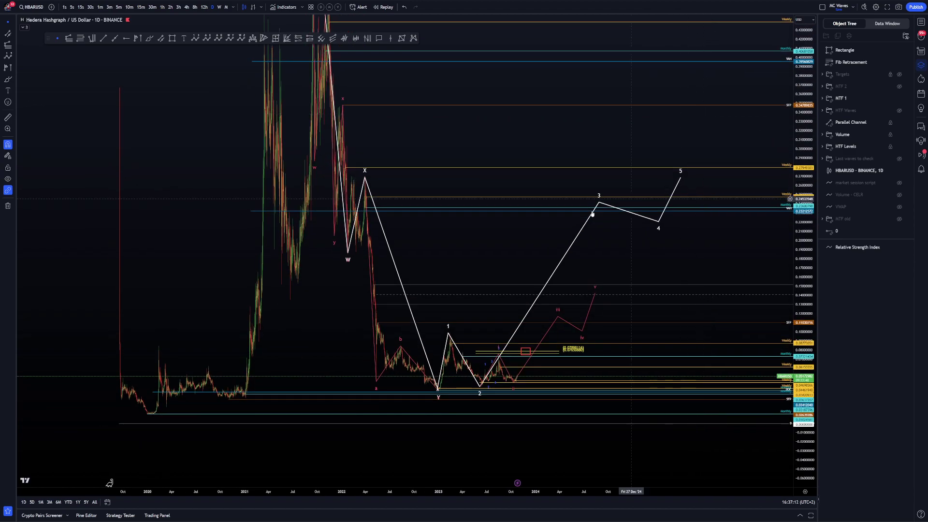
drag(627, 241, 653, 203)
scroll(652, 203, up, 2)
drag(803, 318, 803, 140)
drag(570, 186, 626, 149)
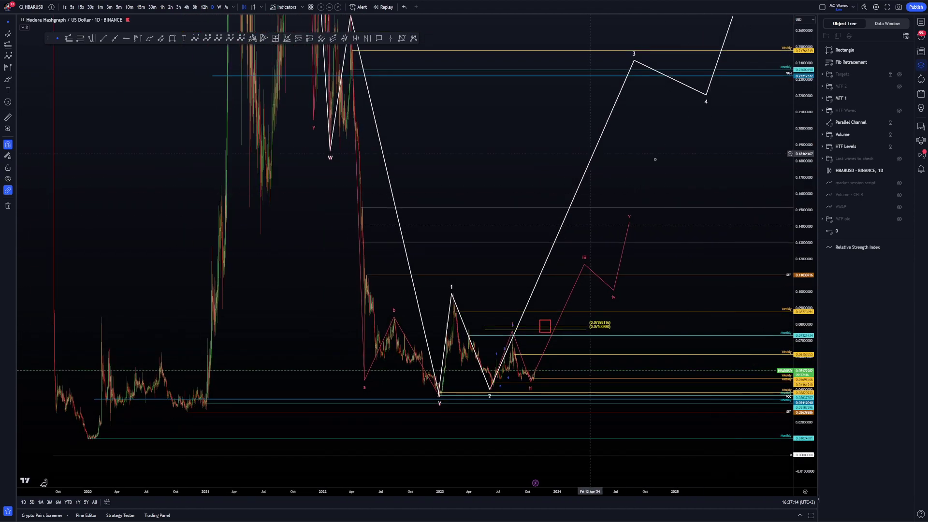
drag(714, 164, 706, 182)
scroll(705, 183, down, 1)
drag(811, 169, 811, 280)
Hide the HTF 1 group and examine the bare price chart with its key levels.
click(899, 98)
drag(671, 119, 701, 80)
drag(804, 377, 804, 101)
drag(671, 202, 705, 129)
scroll(691, 148, up, 3)
right_click(663, 180)
drag(624, 190, 636, 184)
scroll(635, 183, down, 5)
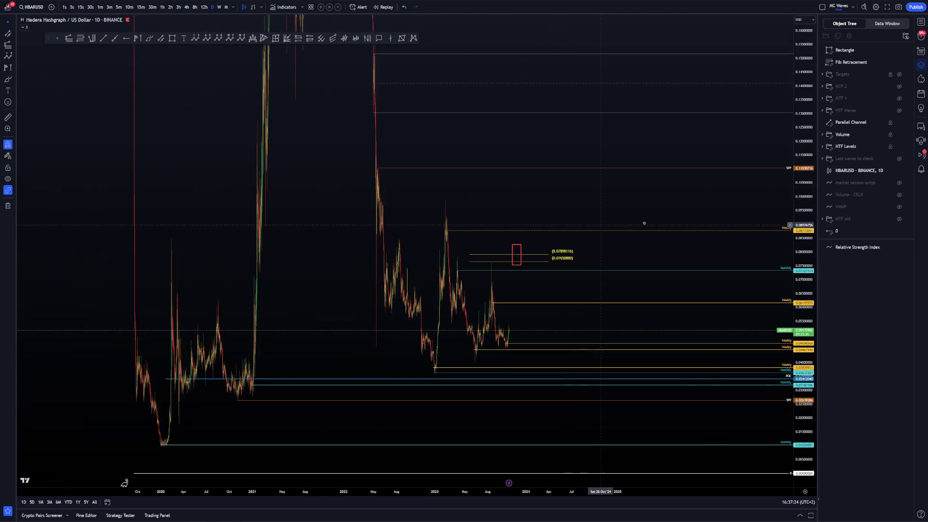
drag(604, 217, 463, 233)
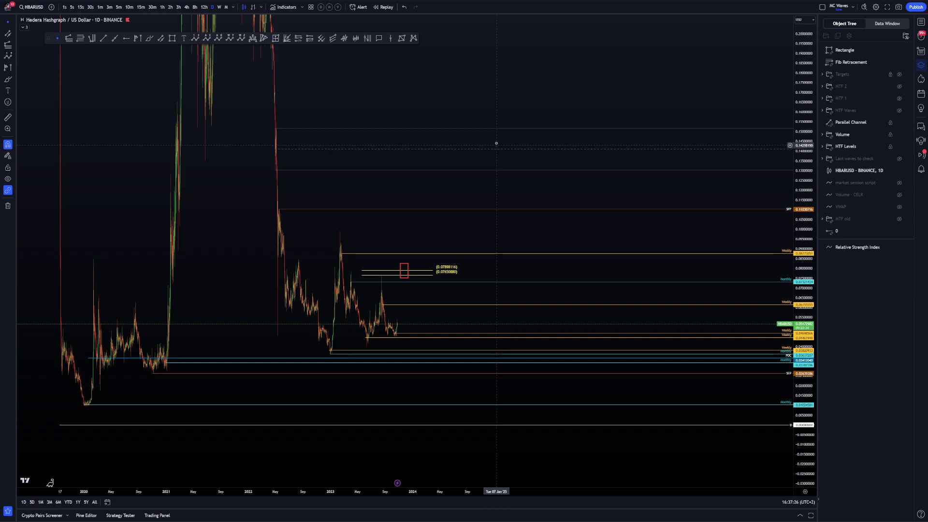
drag(511, 82, 389, 139)
scroll(390, 140, down, 3)
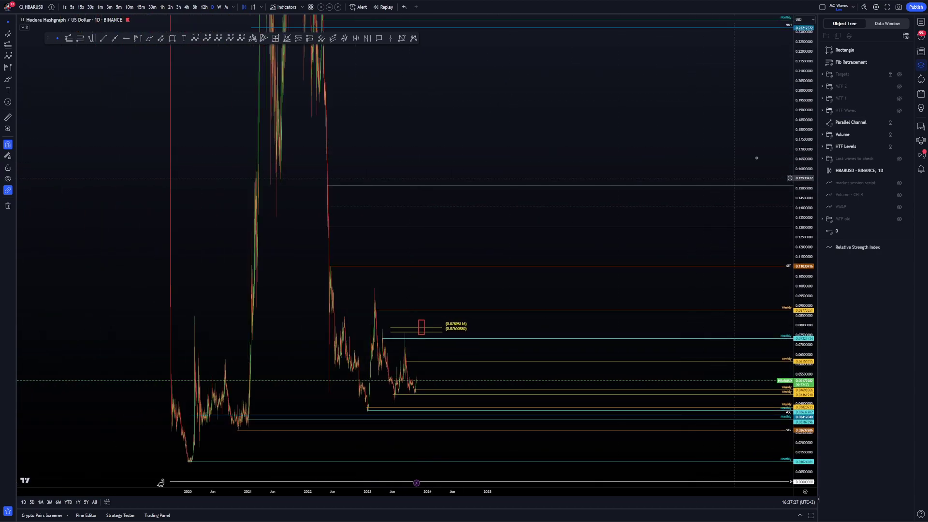
Show the HTF 1 group and lower its white wave points 3, 4 and 5 to about 0.144, 0.114 and 0.152.
click(898, 99)
drag(516, 112, 493, 151)
drag(447, 46, 443, 238)
drag(481, 93, 489, 298)
drag(566, 150, 548, 172)
drag(477, 19, 486, 246)
drag(540, 198, 558, 92)
drag(446, 98, 394, 127)
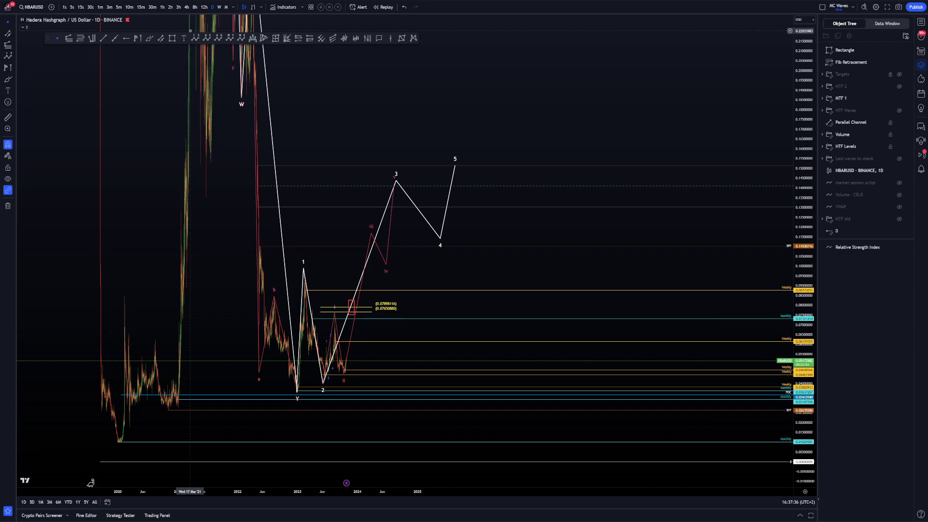
Place an Elliott Impulse Wave (12345) from the late-2022 low to about 0.213, with wave 2 near 0.063, and delete it.
click(195, 38)
click(289, 397)
click(455, 160)
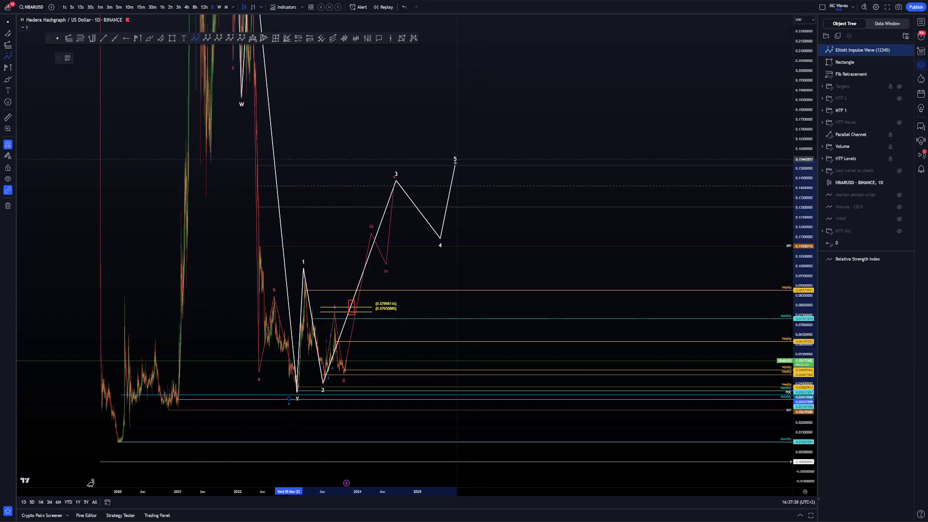
click(515, 337)
click(647, 66)
click(684, 89)
click(724, 44)
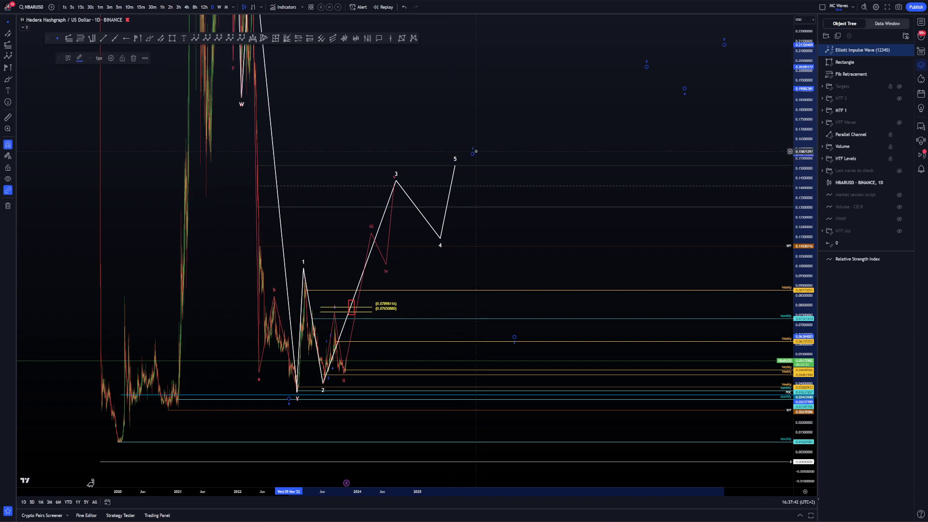
key(Delete)
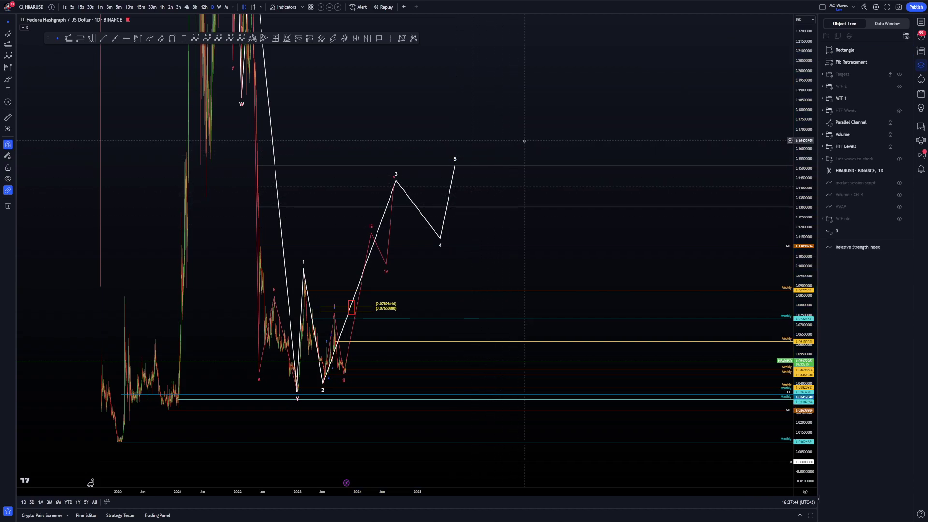
Hide the Fib Retracement drawing and the HTF 1 wave group.
scroll(426, 154, up, 3)
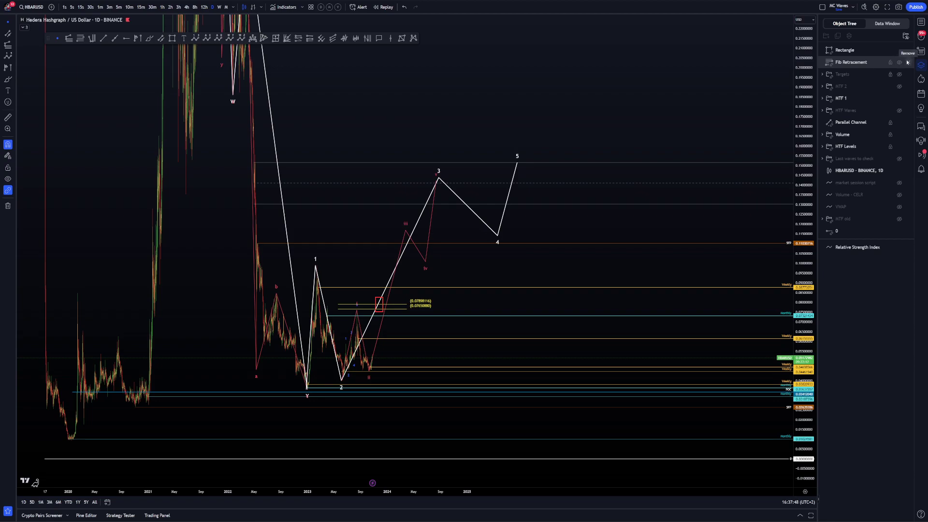
click(899, 62)
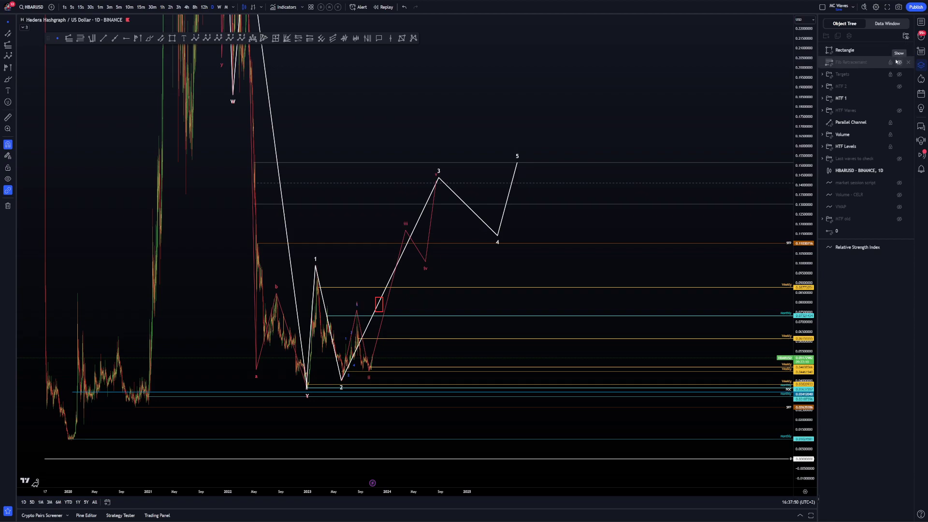
scroll(713, 77, left, 5)
scroll(733, 88, up, 2)
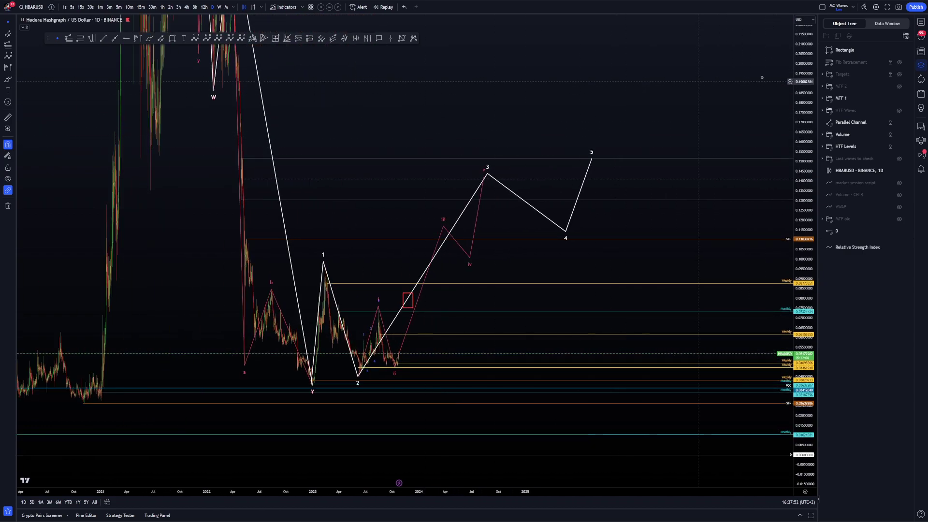
click(900, 98)
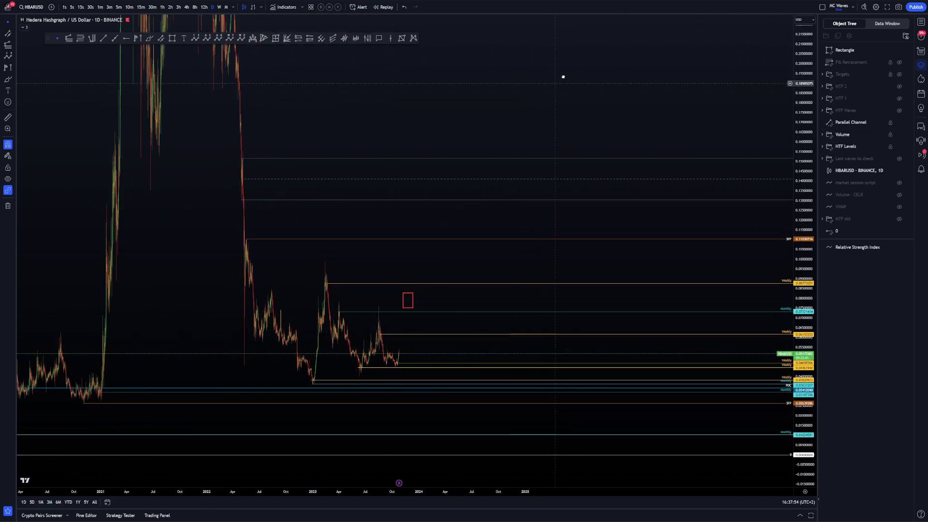
Examine the price action around the red rectangle and the resistance levels above it, up to the weekly level near 0.28.
drag(557, 83, 604, 45)
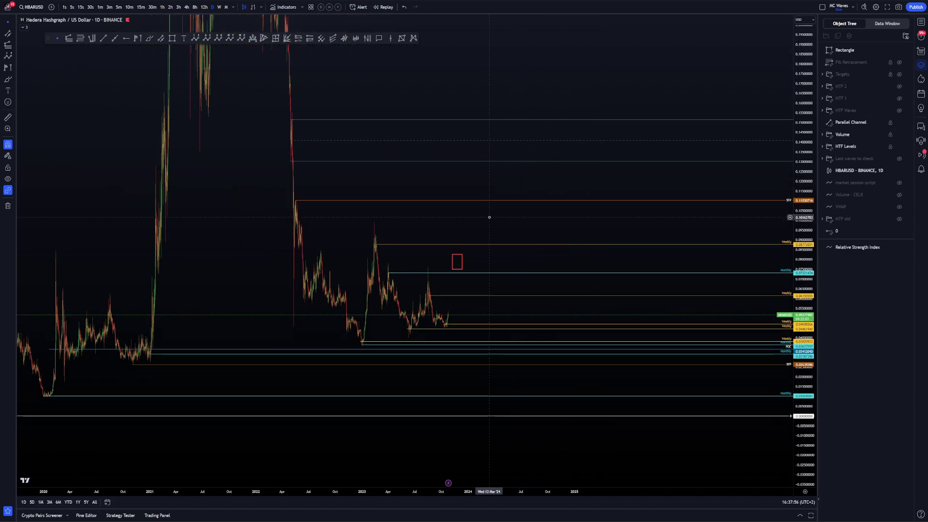
drag(457, 217, 532, 205)
scroll(557, 236, up, 1)
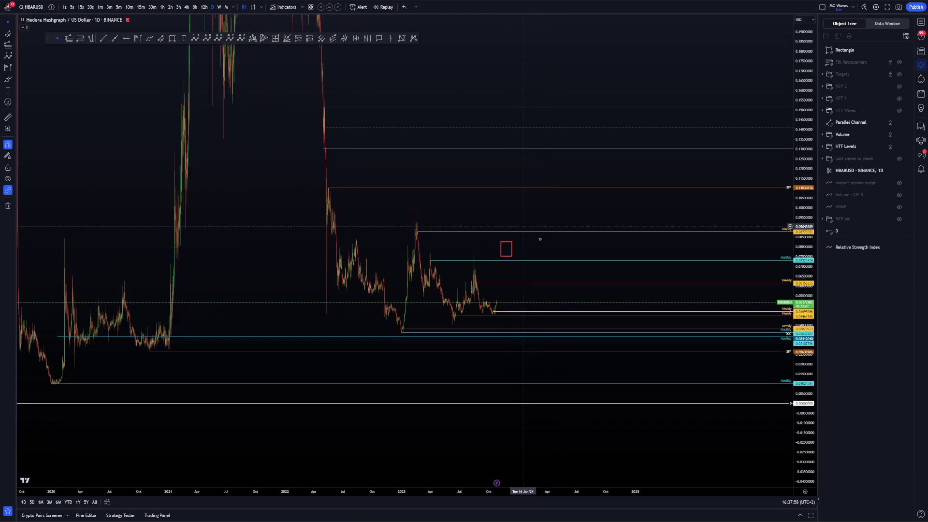
drag(573, 213, 496, 277)
right_click(569, 228)
scroll(619, 271, down, 4)
drag(803, 180, 803, 349)
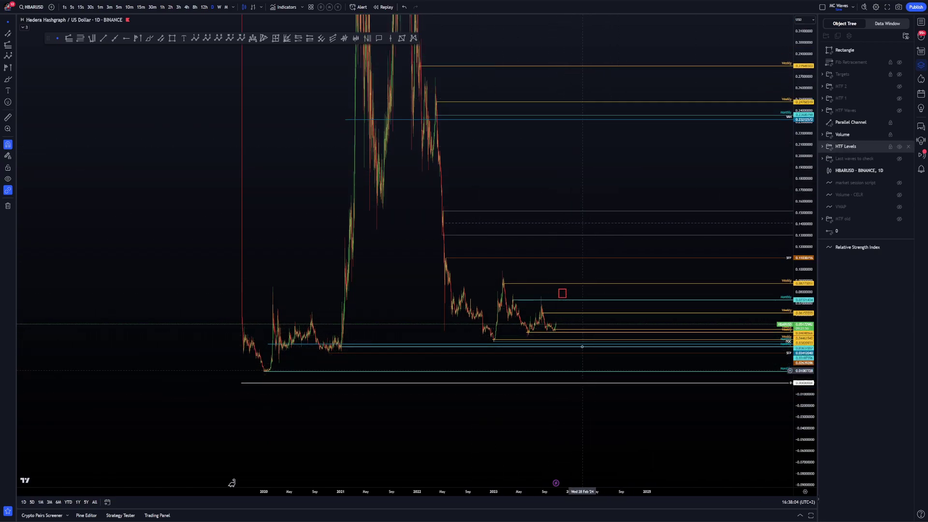
drag(570, 365, 578, 364)
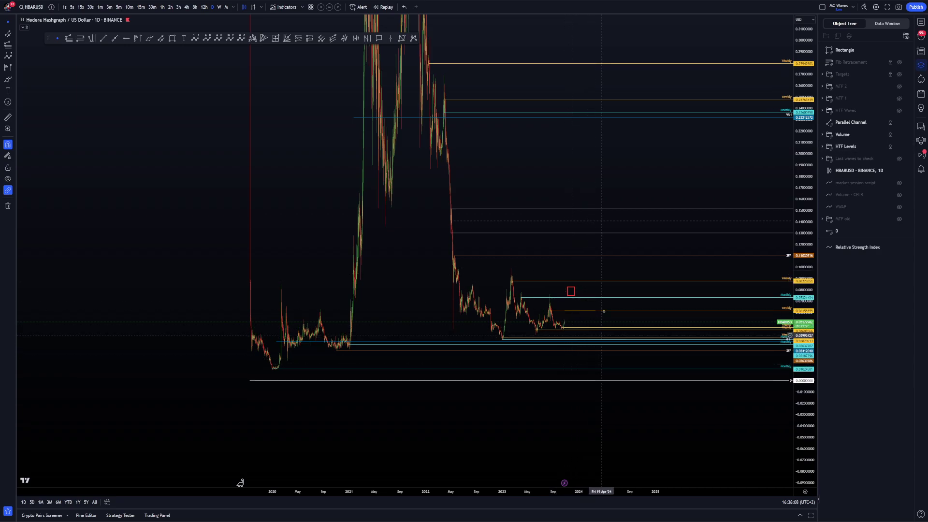
drag(600, 275, 593, 283)
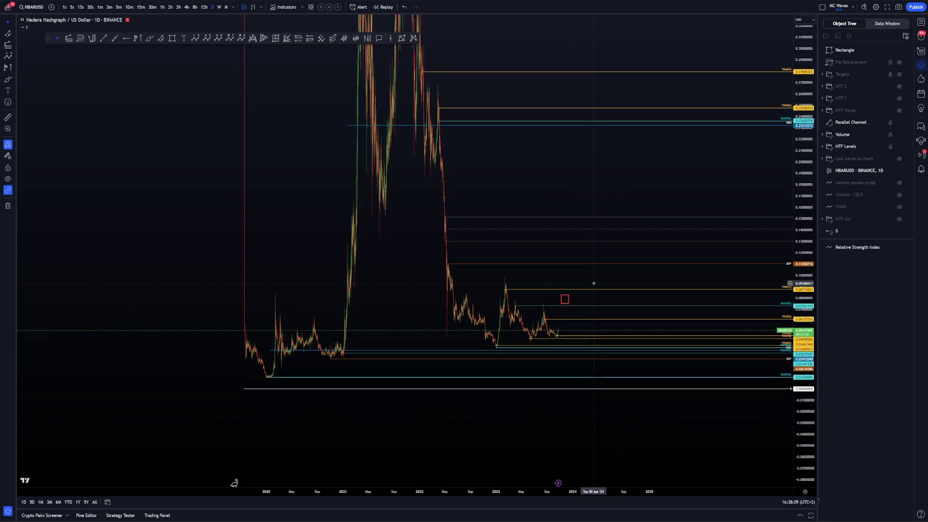
right_click(626, 267)
click(600, 276)
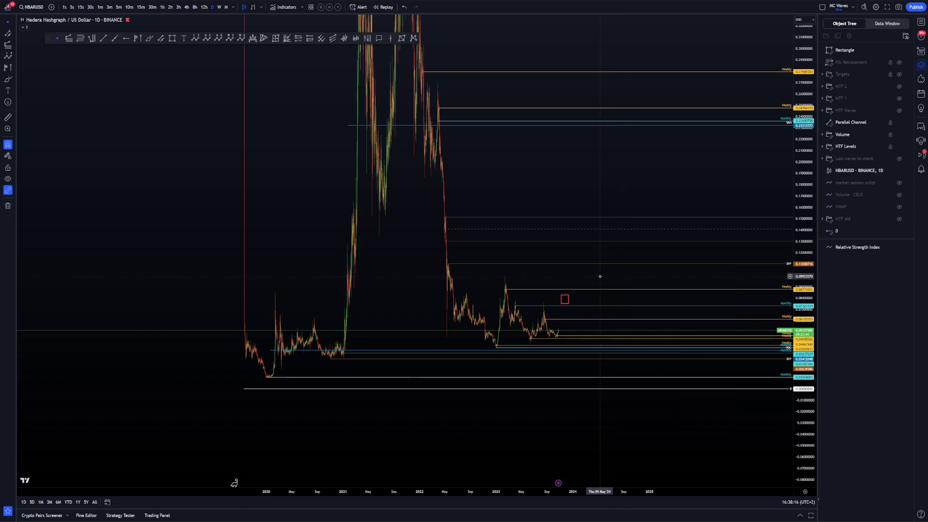
right_click(596, 277)
click(578, 276)
Examine the weekly, monthly and SFP support levels below the current price, down to the early-2020 low.
drag(591, 275, 645, 264)
scroll(780, 325, up, 1)
drag(803, 329, 804, 169)
drag(680, 273, 641, 256)
right_click(673, 262)
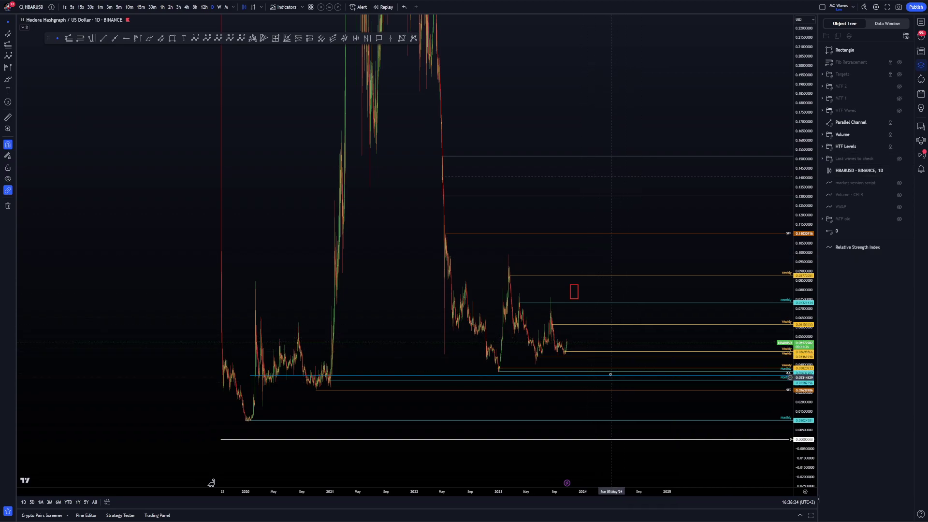
drag(665, 411, 657, 413)
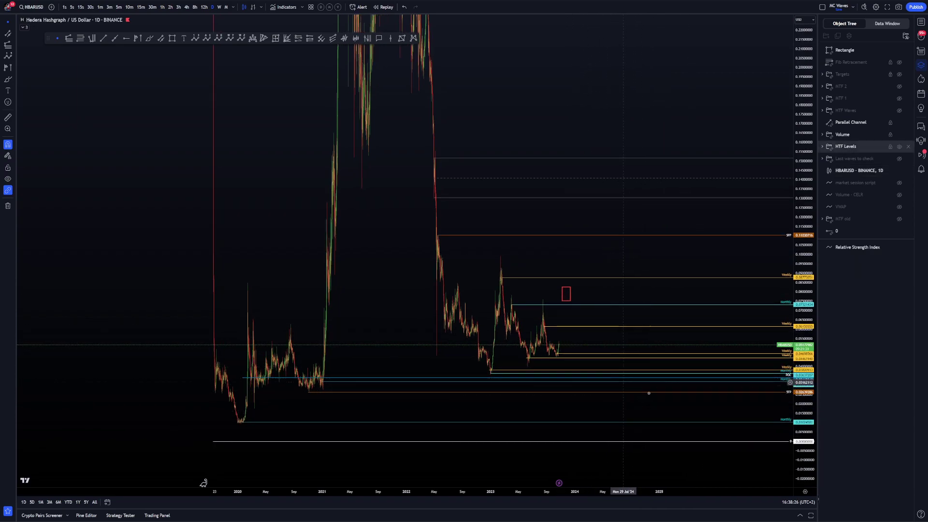
right_click(637, 385)
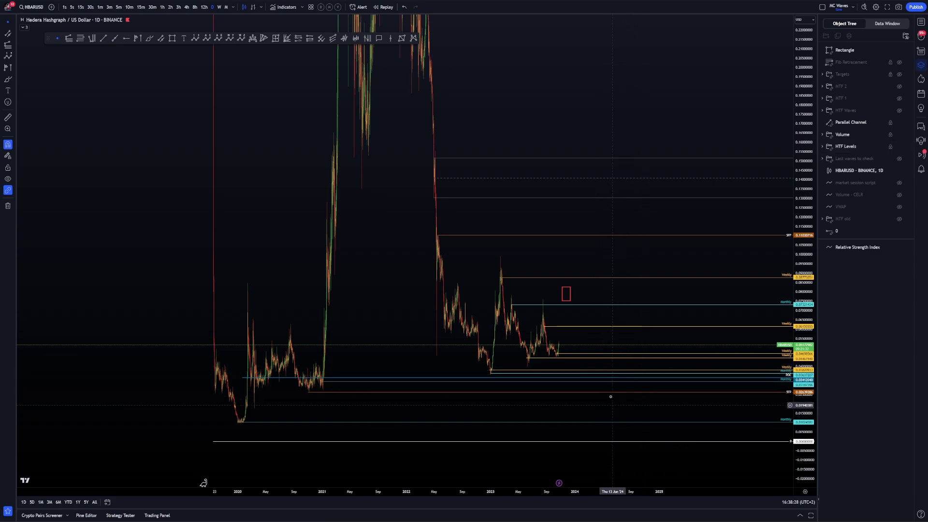
click(613, 402)
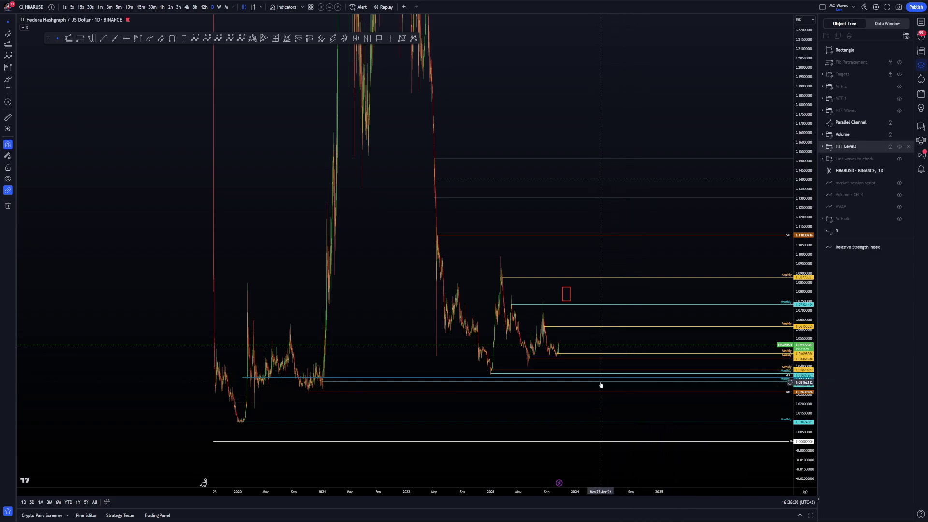
right_click(614, 406)
click(599, 411)
right_click(580, 406)
drag(598, 410, 565, 406)
scroll(750, 408, down, 2)
drag(804, 316, 804, 359)
drag(626, 384, 659, 380)
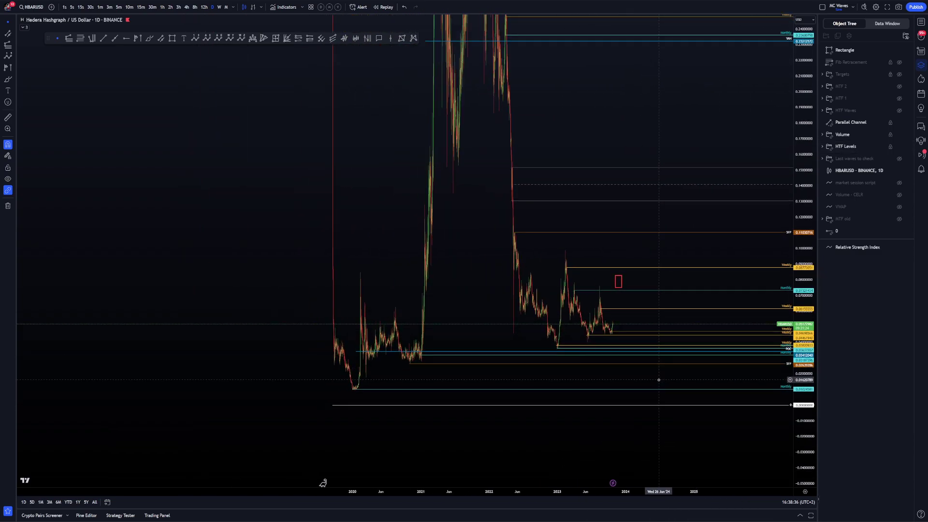
scroll(649, 379, up, 4)
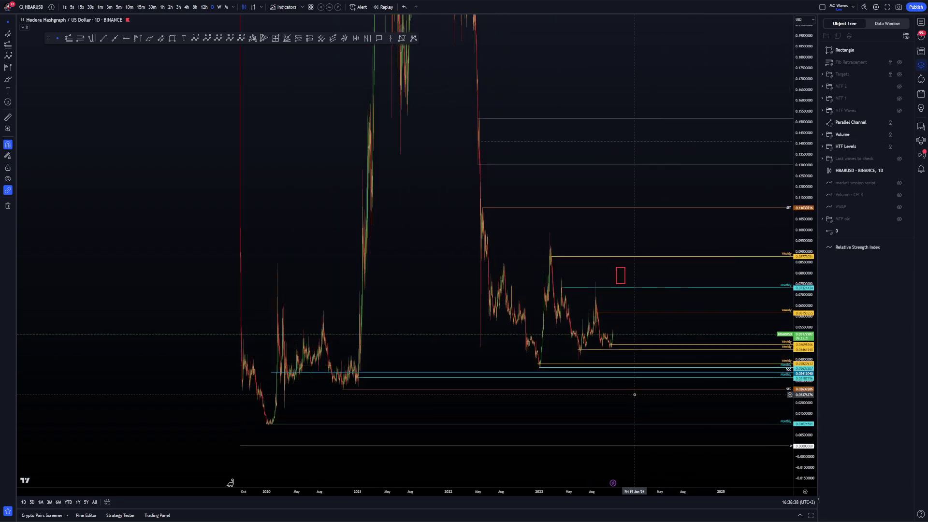
right_click(584, 400)
drag(586, 400, 602, 405)
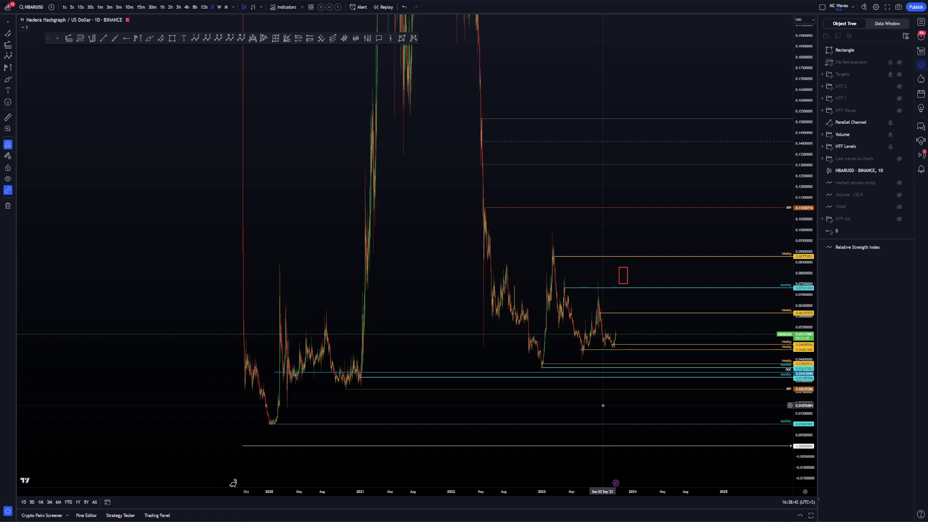
Examine the full price history with the higher resistance levels, up to the monthly level above 0.40.
scroll(623, 374, down, 4)
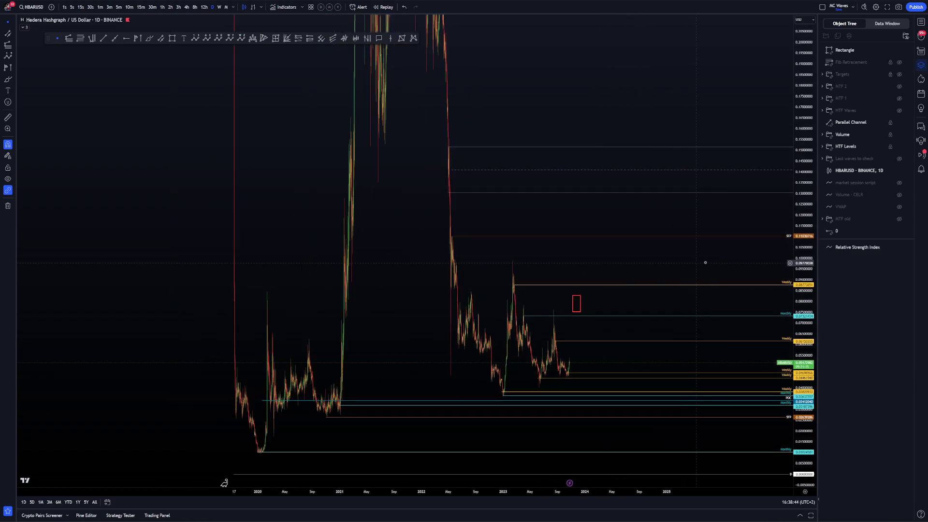
mouse_move(652, 182)
mouse_down()
mouse_move(586, 253)
mouse_move(665, 281)
mouse_up()
right_click(589, 250)
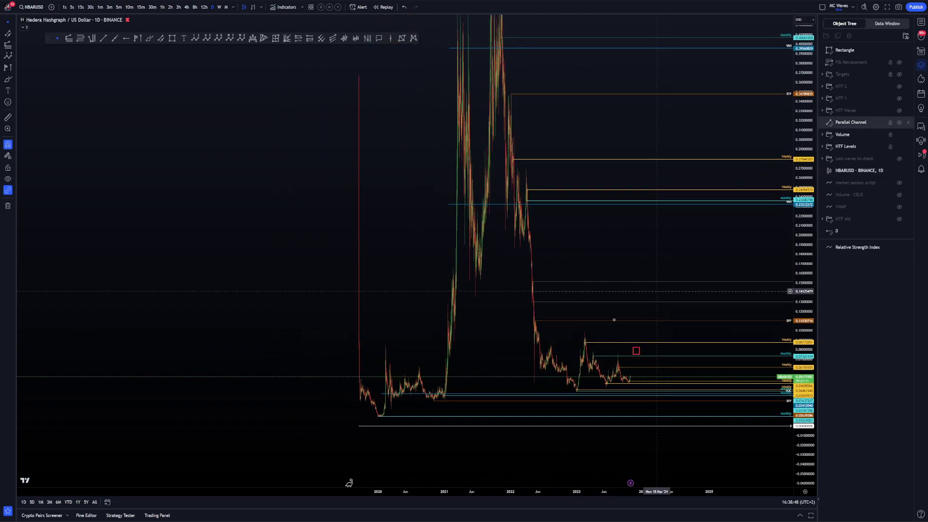
right_click(629, 251)
drag(563, 241, 494, 272)
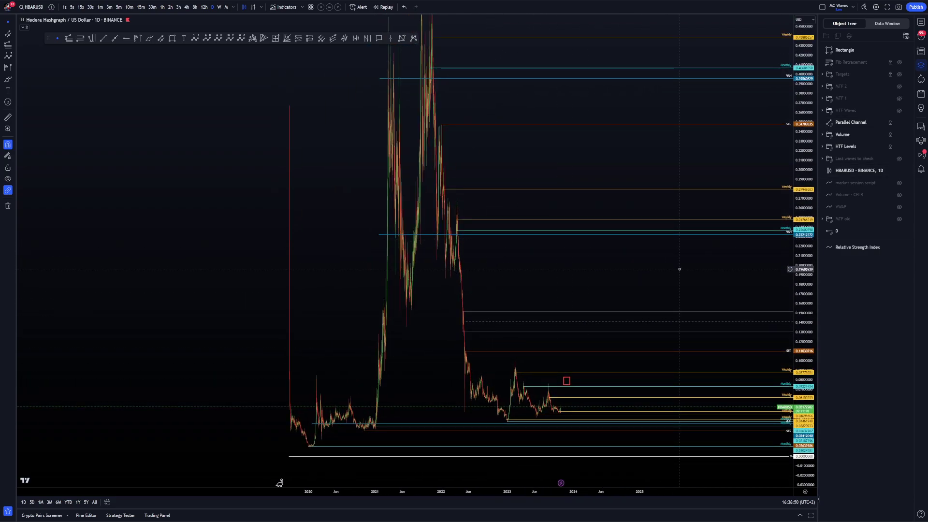